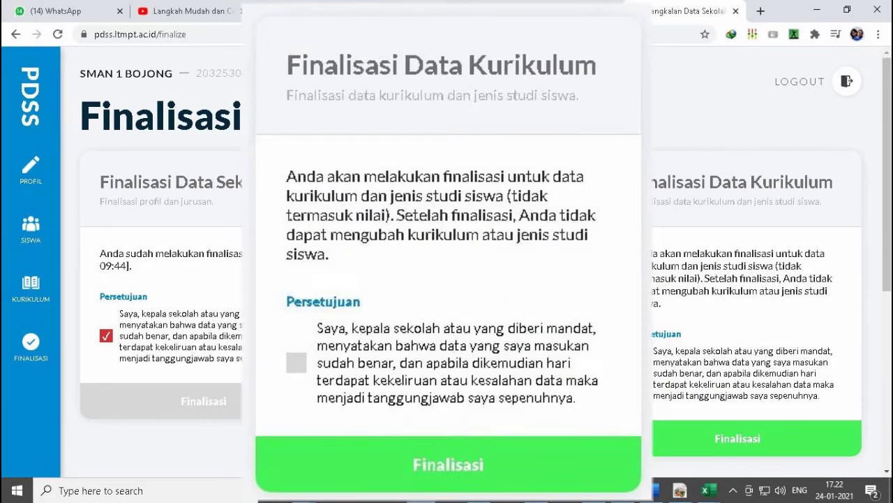
# Sign in at portal.ltmpt.ac.id and open the PDSS card to reach Profil Sekolah.
pyautogui.scroll(-5, 447, 279)
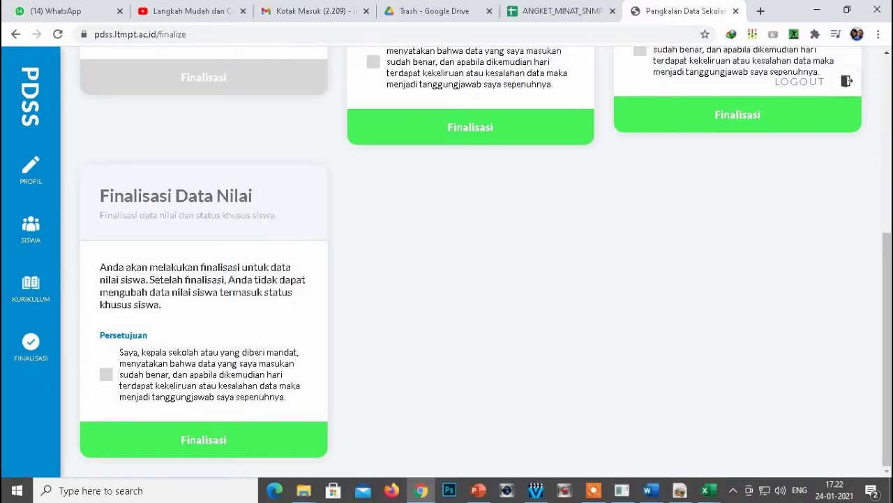
pyautogui.scroll(5, 447, 279)
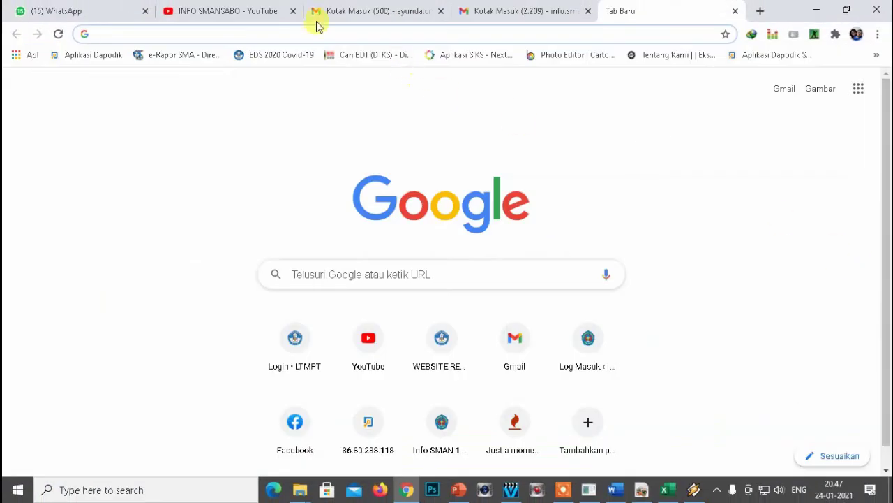
pyautogui.write('PO')
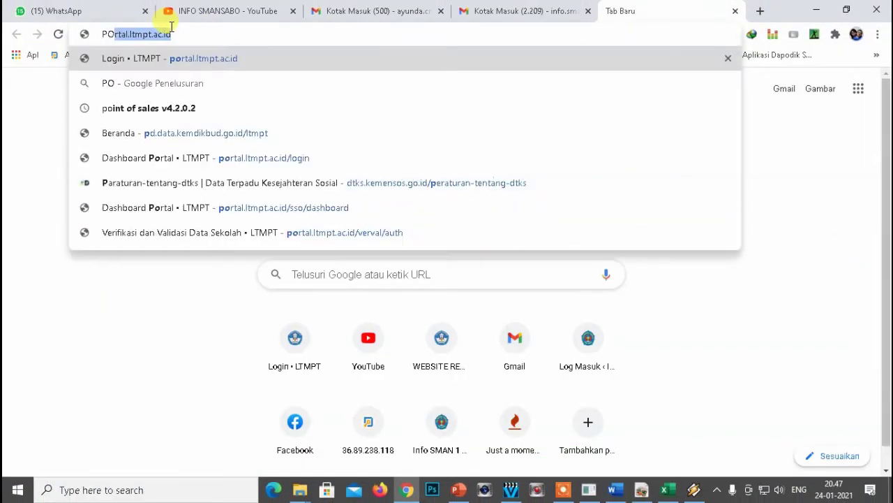
pyautogui.press('Return')
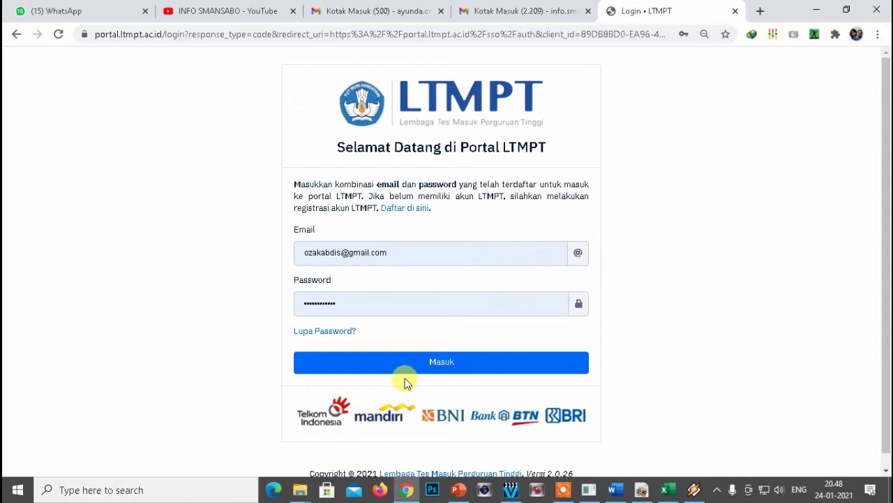
pyautogui.click(421, 363)
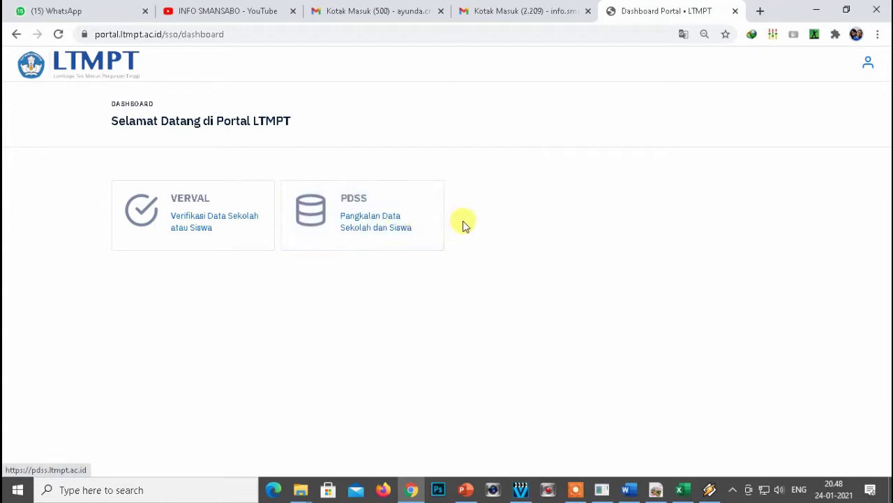
pyautogui.click(356, 217)
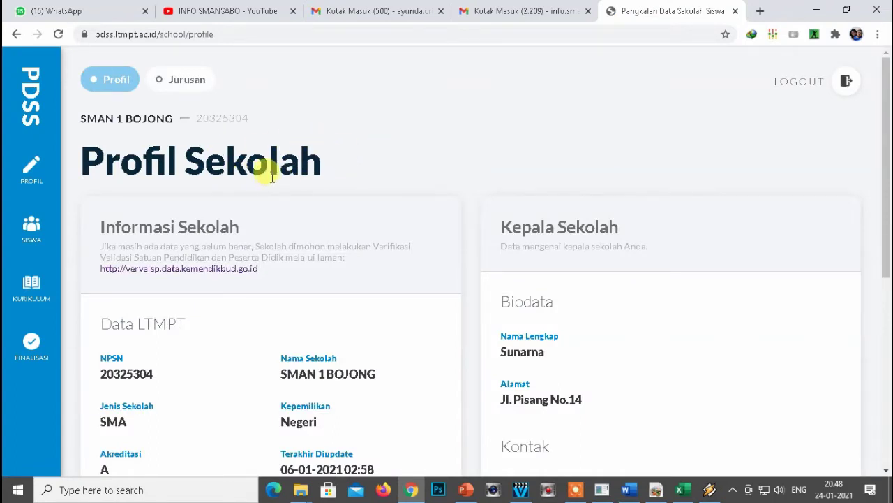
# Check the IPS and IPA quotas on the Jurusan tab, then open Daftar Siswa Eligible.
pyautogui.click(191, 80)
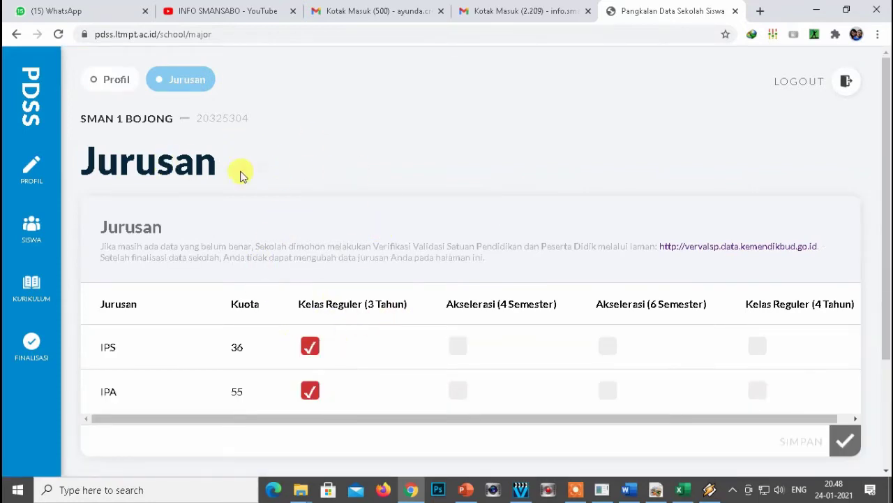
pyautogui.click(29, 225)
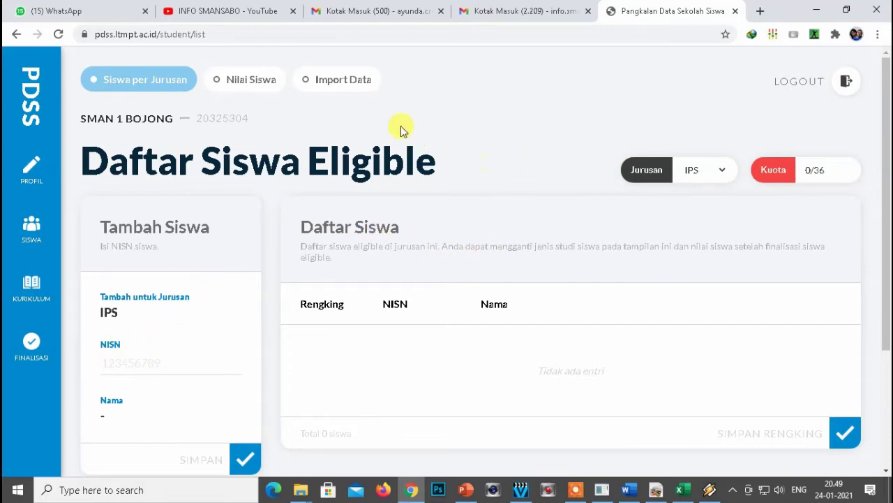
# On the Import Data tab, set Import untuk Jurusan to IPA and download its template.
pyautogui.click(335, 85)
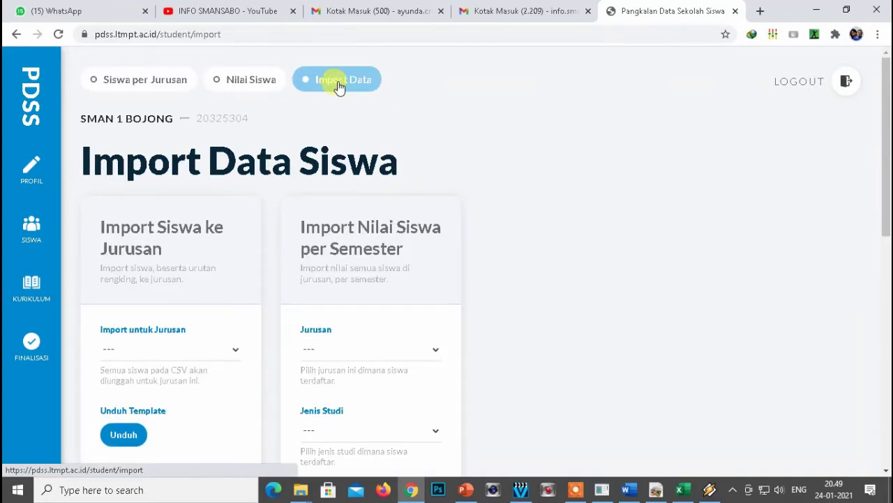
pyautogui.scroll(-2, 419, 255)
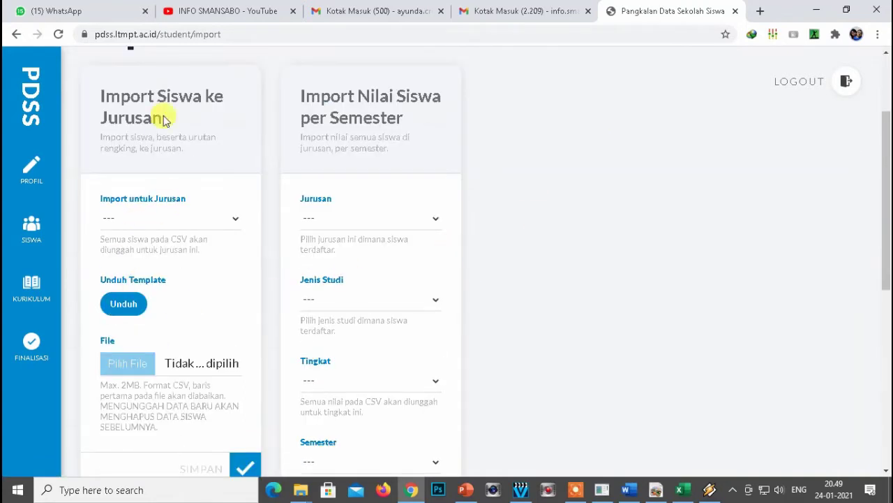
pyautogui.click(221, 217)
pyautogui.click(122, 272)
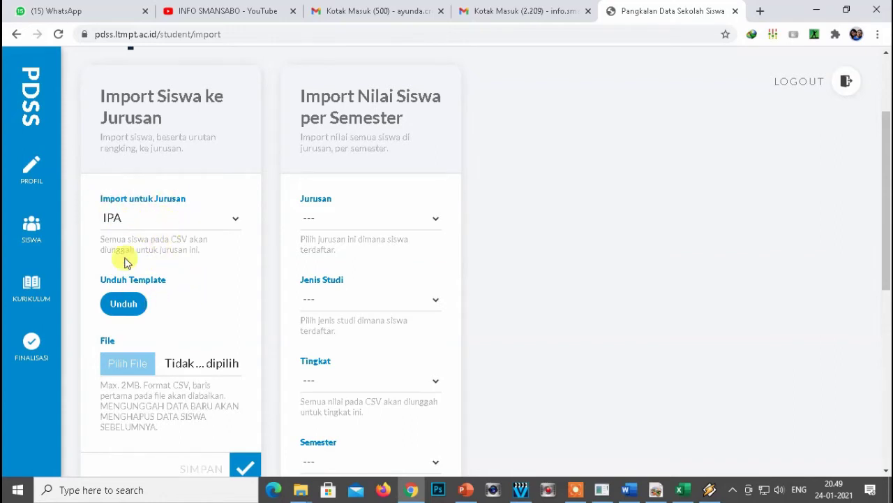
pyautogui.click(124, 304)
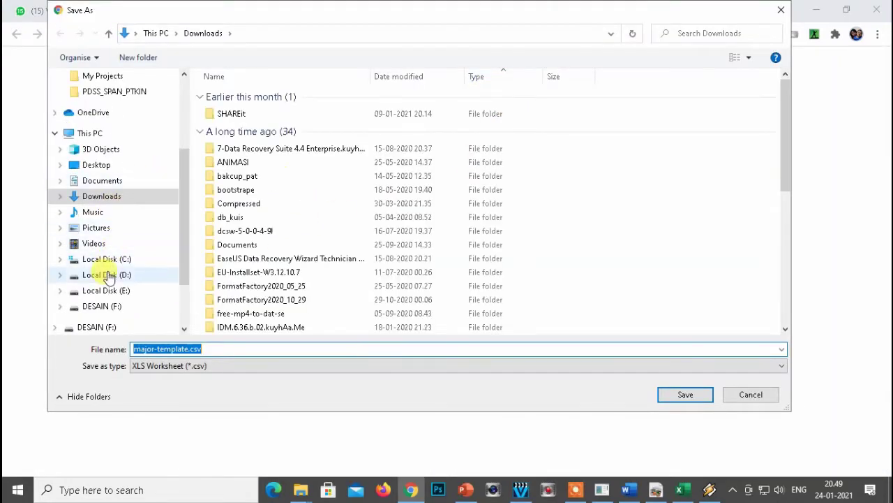
# Save the template as major-template-ipa.csv in D:\DAPODIK\PDSS\PDSS_LTMPT.
pyautogui.click(112, 277)
pyautogui.click(238, 138)
pyautogui.doubleClick(237, 137)
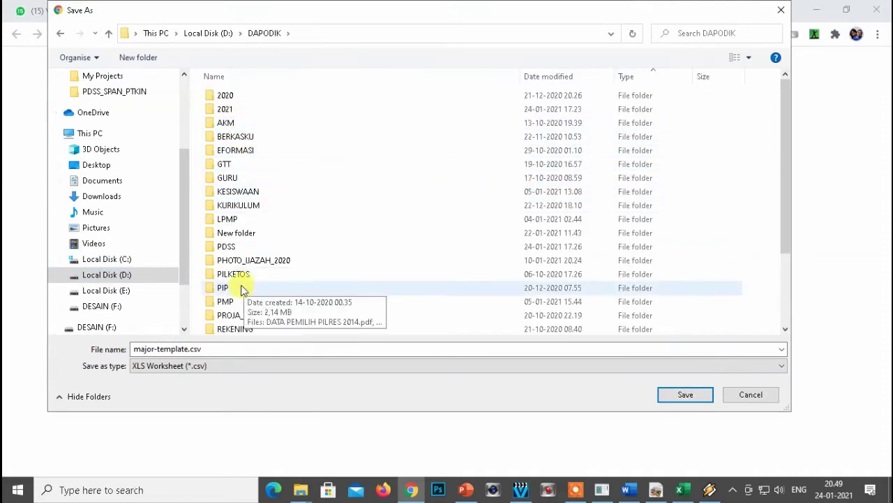
pyautogui.doubleClick(227, 248)
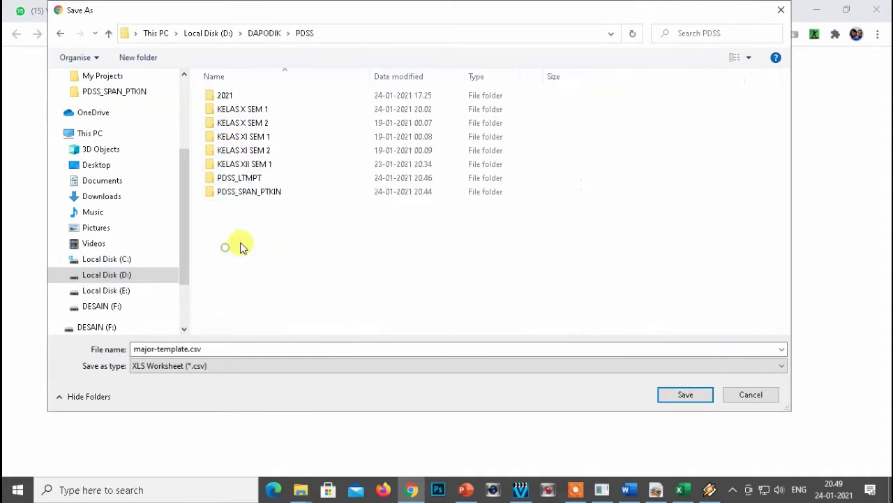
pyautogui.doubleClick(237, 180)
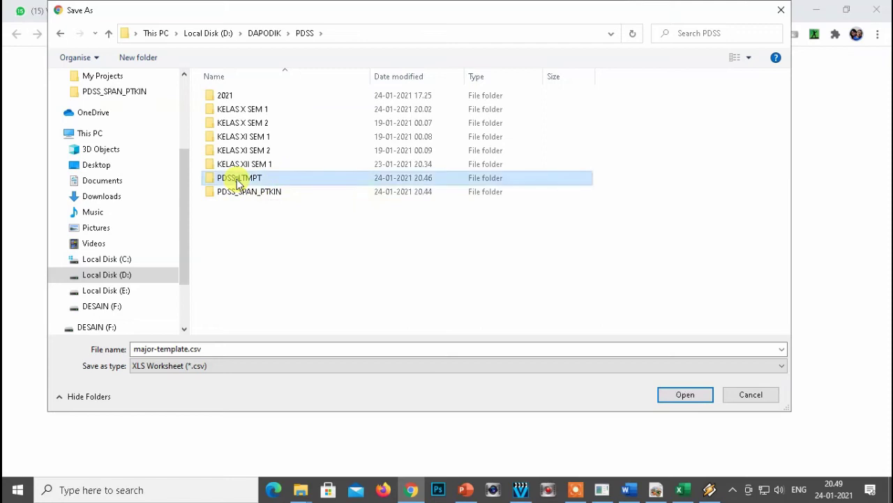
pyautogui.click(187, 349)
pyautogui.click(197, 349)
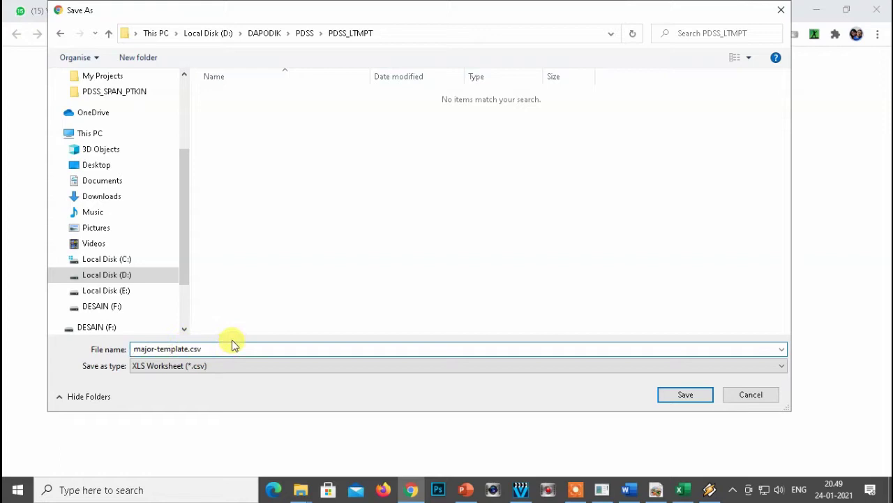
pyautogui.write('-IPA')
pyautogui.click(684, 395)
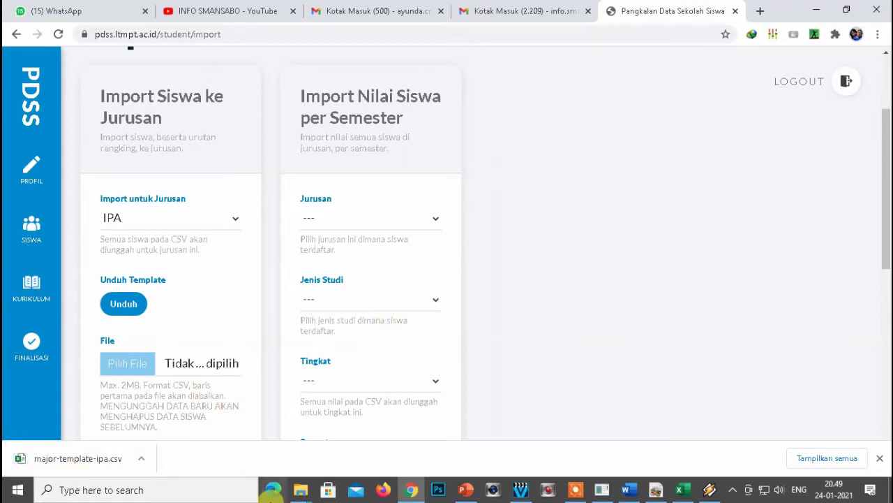
# Open major-template-ipa.csv from the PDSS_LTMPT folder in Excel.
pyautogui.moveTo(301, 488)
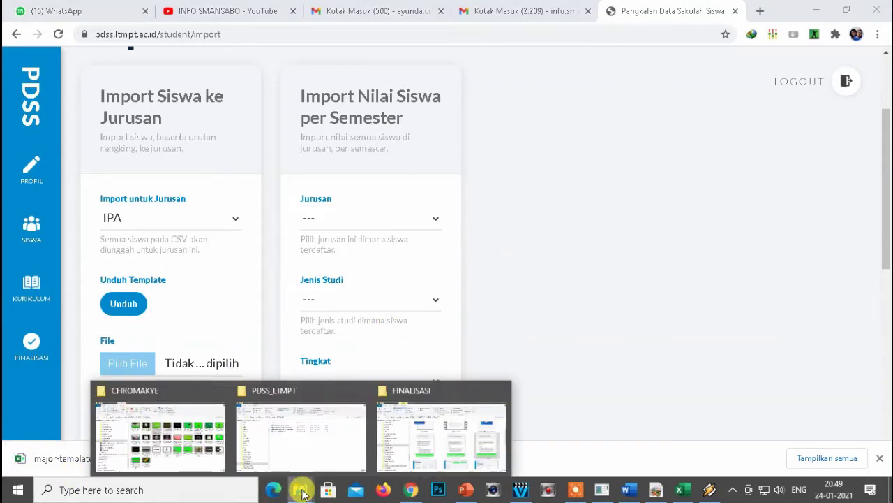
pyautogui.click(328, 441)
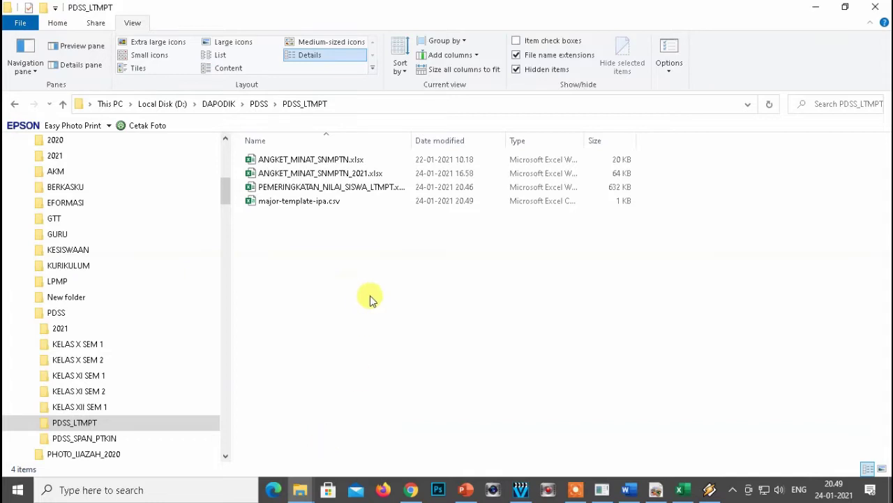
pyautogui.doubleClick(274, 206)
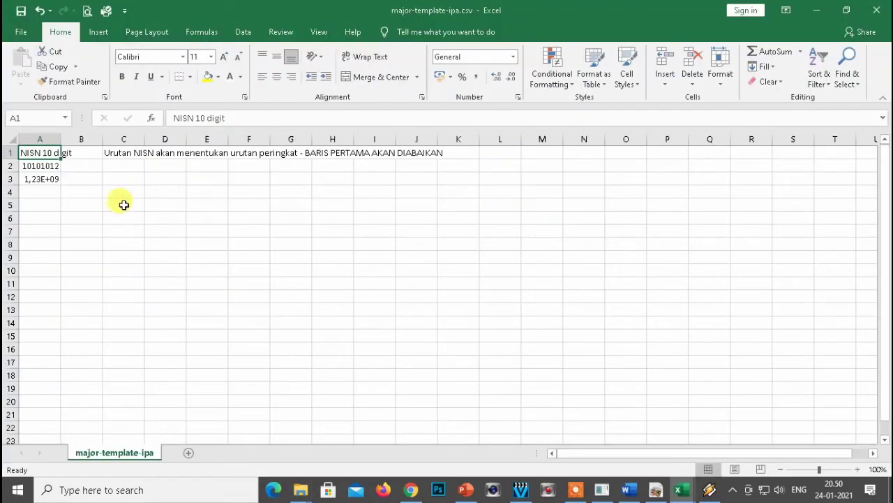
pyautogui.click(123, 202)
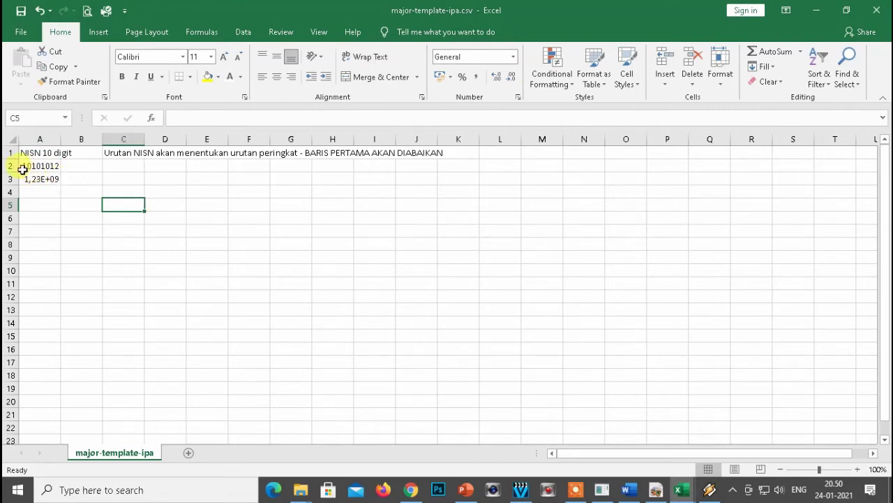
# Delete the sample NISN values in A2:A3 and switch to PEMERINGKATAN_NILAI_SISWA_LTMPT.xlsx.
pyautogui.moveTo(10, 166); pyautogui.dragTo(59, 180)
pyautogui.click(122, 204)
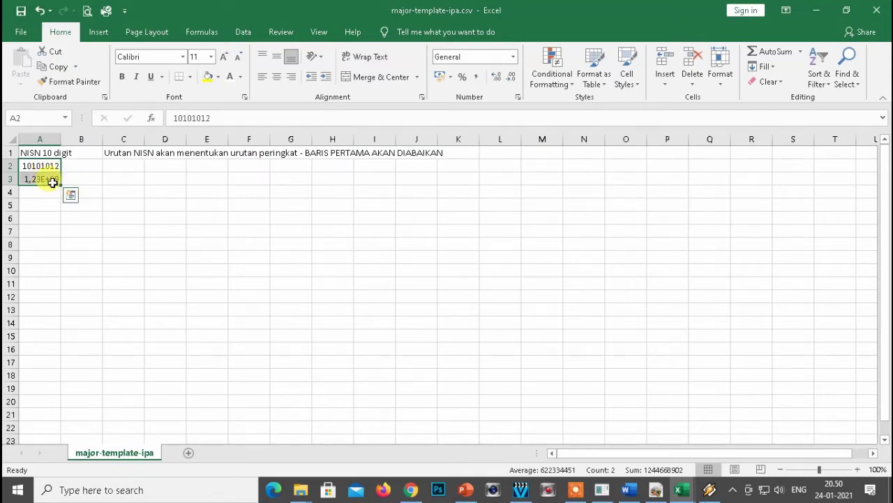
pyautogui.press('Delete')
pyautogui.click(34, 165)
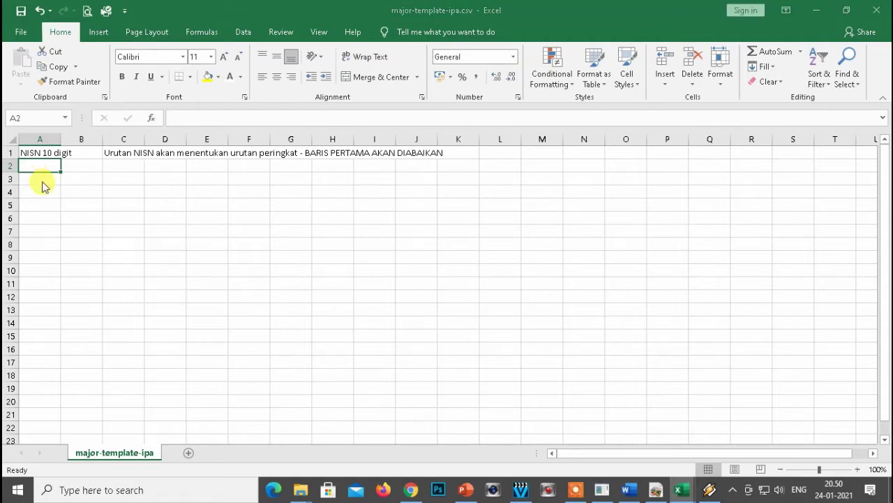
pyautogui.hotkey('alt', 'Tab')
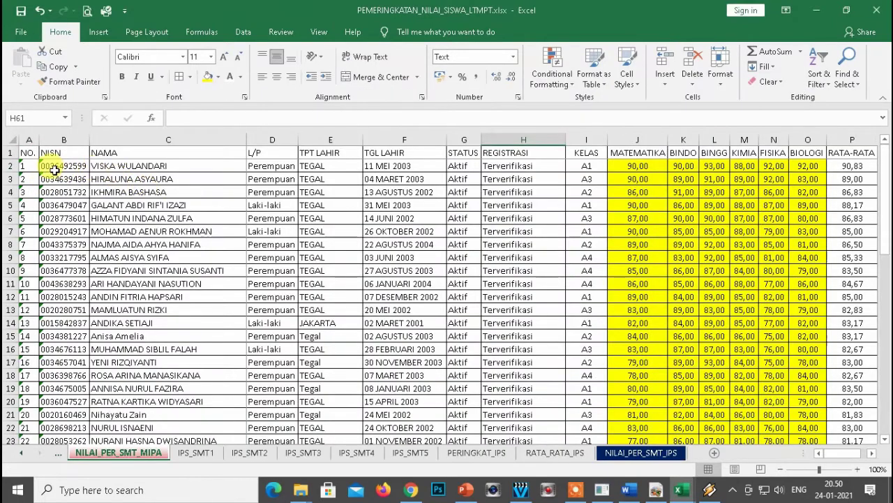
# Copy the NISN column from the ranking workbook and paste it as values into the template's A2.
pyautogui.click(54, 167)
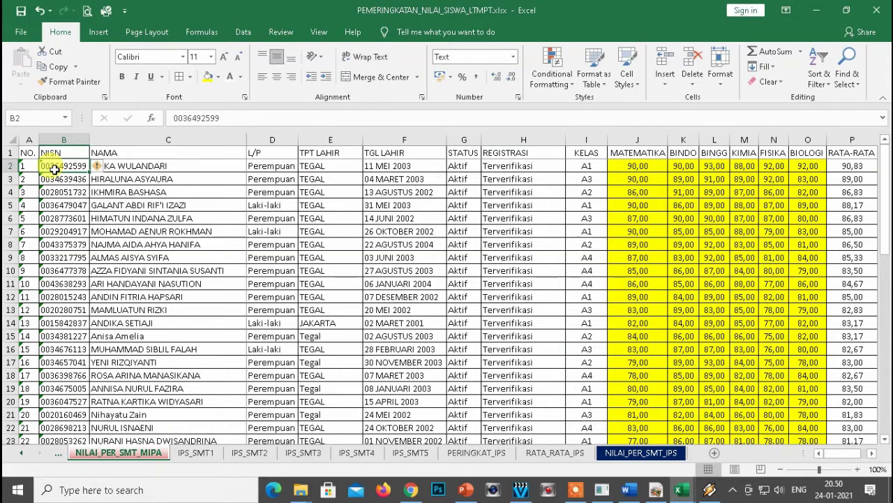
pyautogui.hotkey('ctrl', 'shift', 'Down')
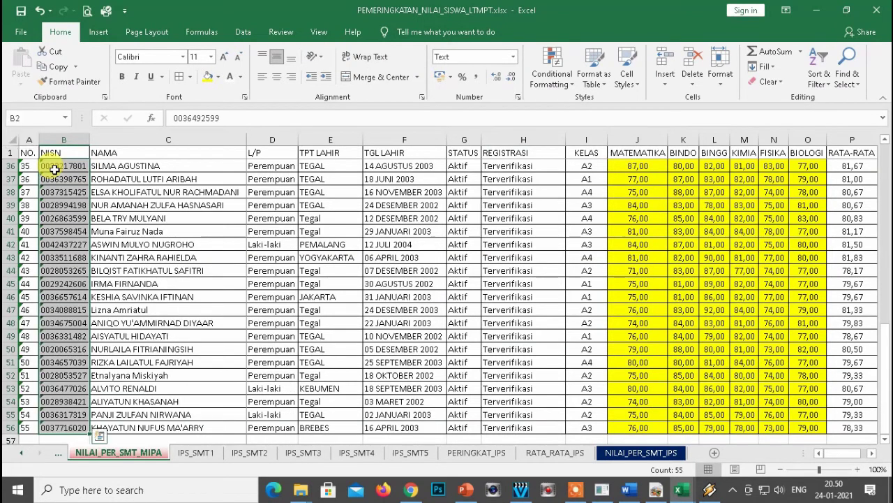
pyautogui.hotkey('ctrl', 'c')
pyautogui.hotkey('alt', 'Tab')
pyautogui.click(33, 164)
pyautogui.rightClick(33, 164)
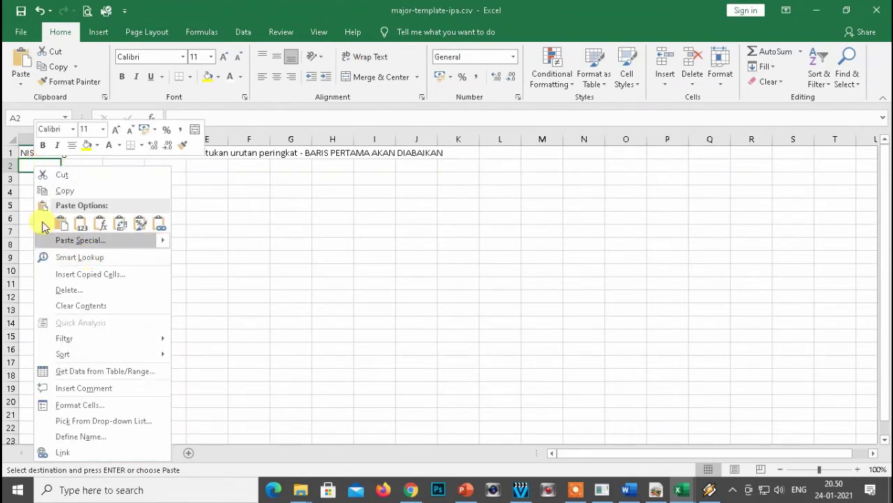
pyautogui.click(61, 240)
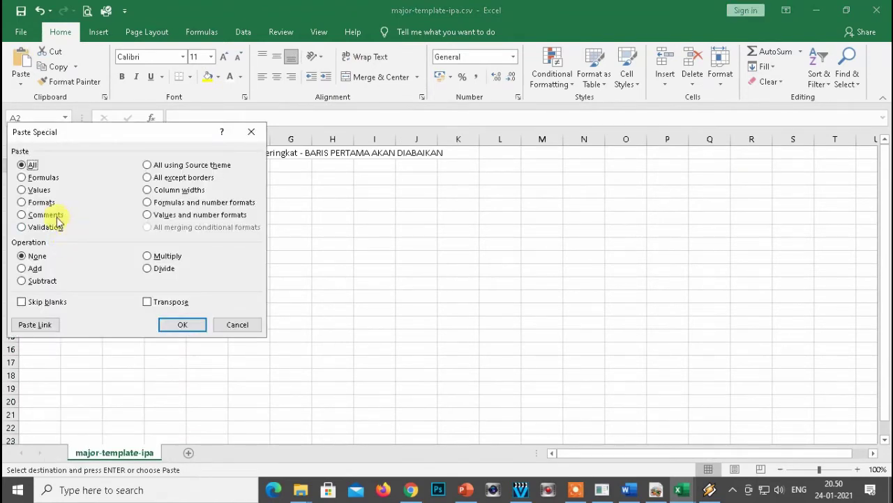
pyautogui.click(252, 132)
pyautogui.rightClick(42, 166)
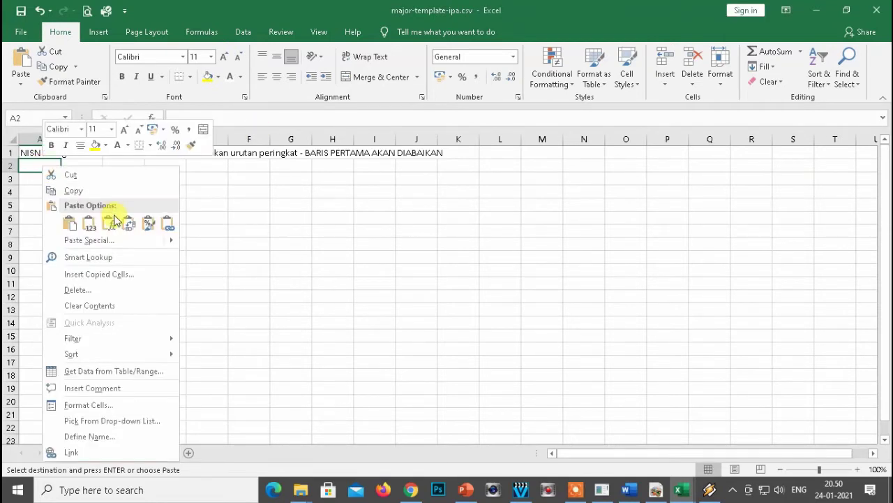
pyautogui.click(76, 240)
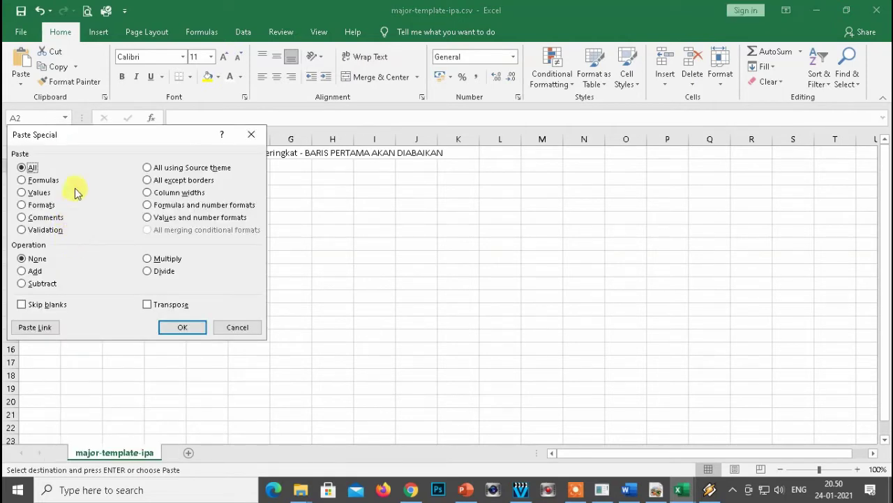
pyautogui.click(21, 192)
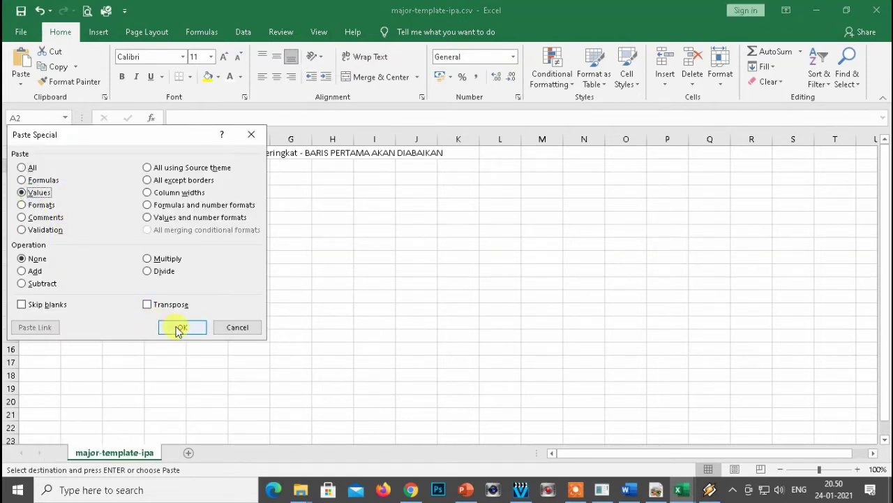
pyautogui.click(178, 327)
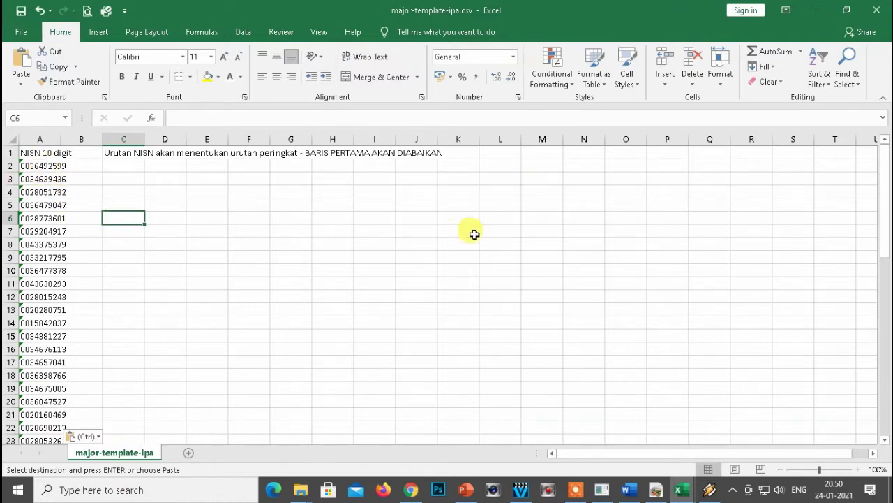
# Save major-template-ipa.csv, dismiss the data-loss warning, and close the file.
pyautogui.click(81, 184)
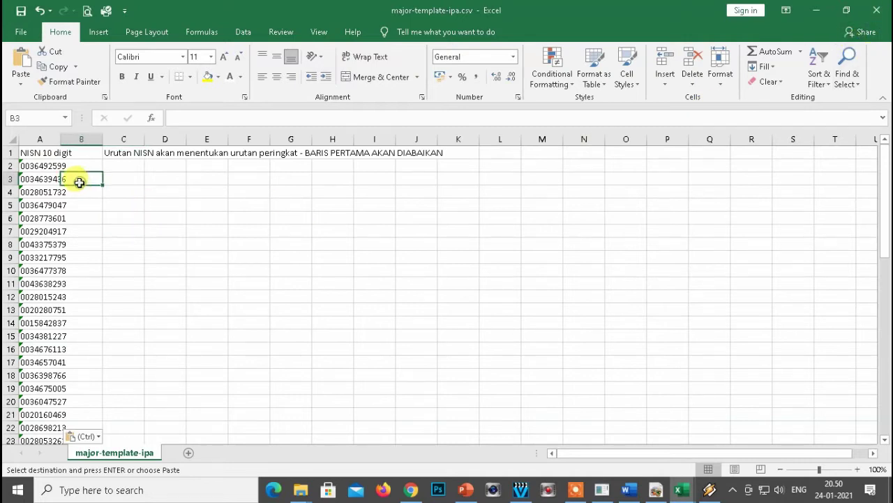
pyautogui.click(21, 10)
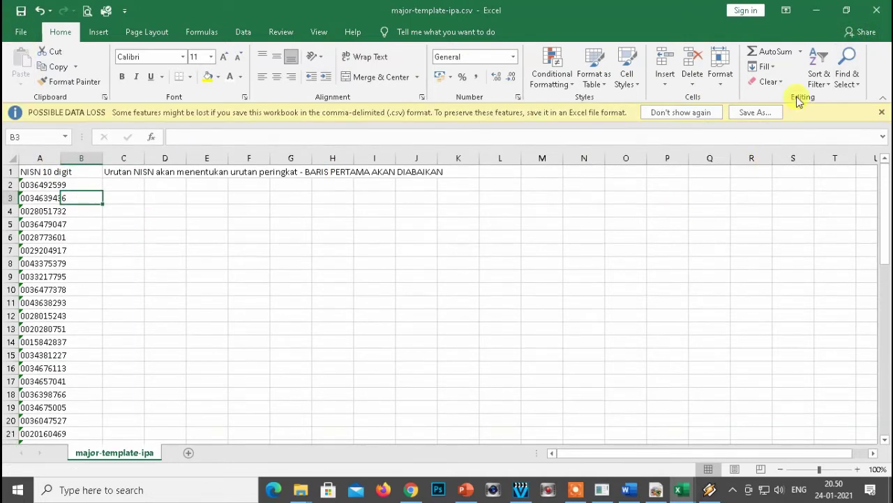
pyautogui.click(875, 10)
pyautogui.click(321, 287)
# Choose major-template-ipa.csv from the PDSS_LTMPT folder as the IPA import file.
pyautogui.hotkey('alt', 'Tab')
pyautogui.hotkey('alt', 'Tab')
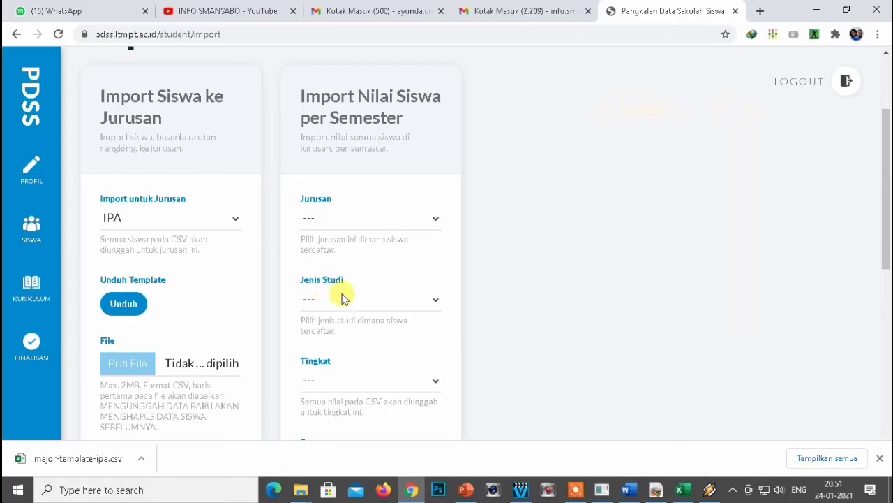
pyautogui.scroll(-1, 182, 317)
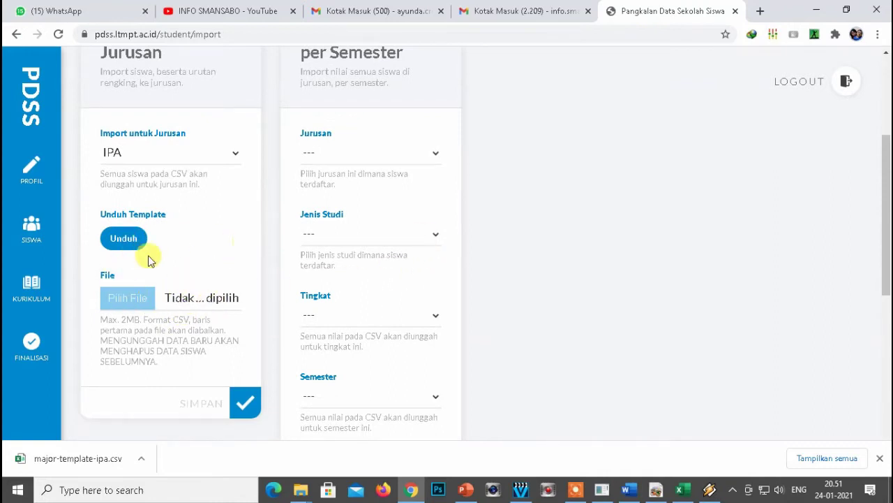
pyautogui.click(137, 299)
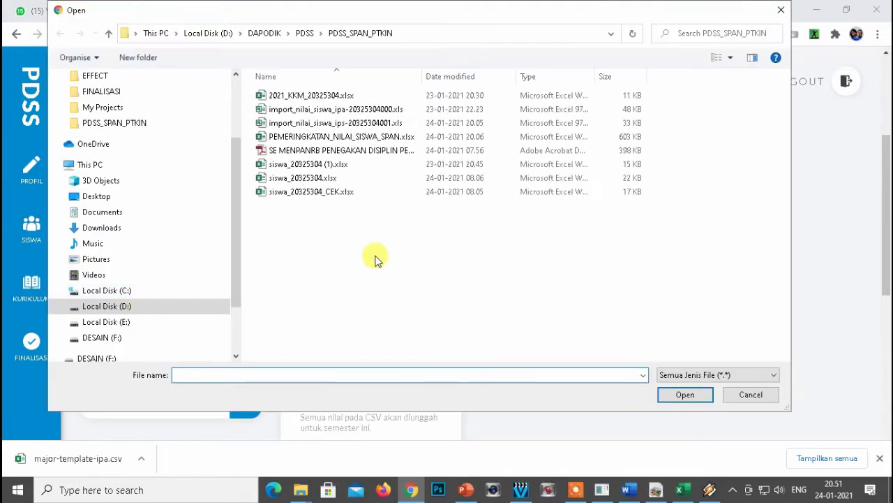
pyautogui.click(321, 32)
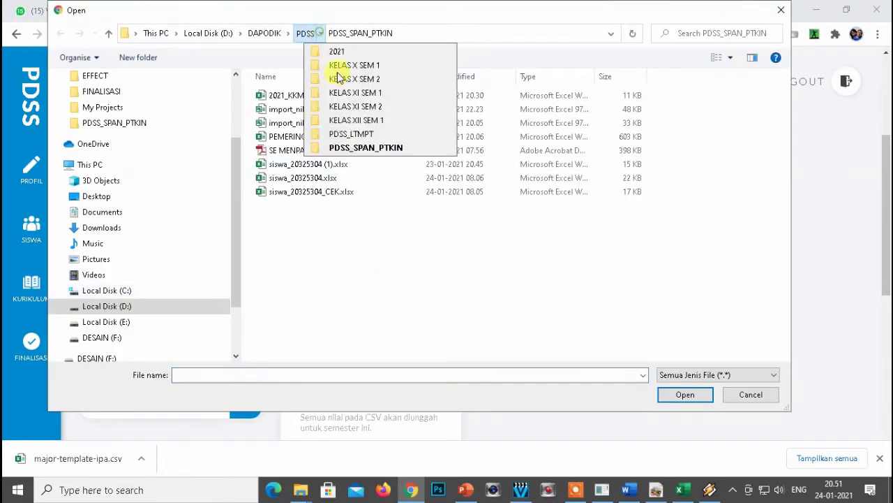
pyautogui.click(352, 136)
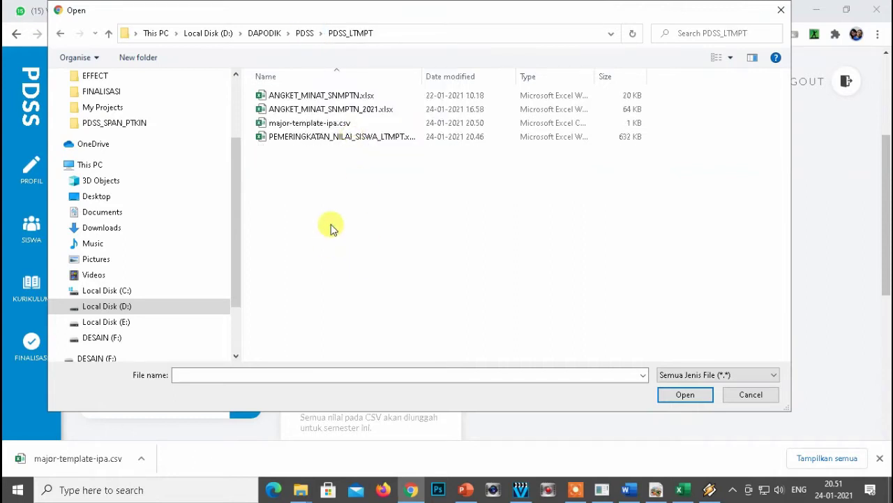
pyautogui.click(283, 126)
pyautogui.click(678, 396)
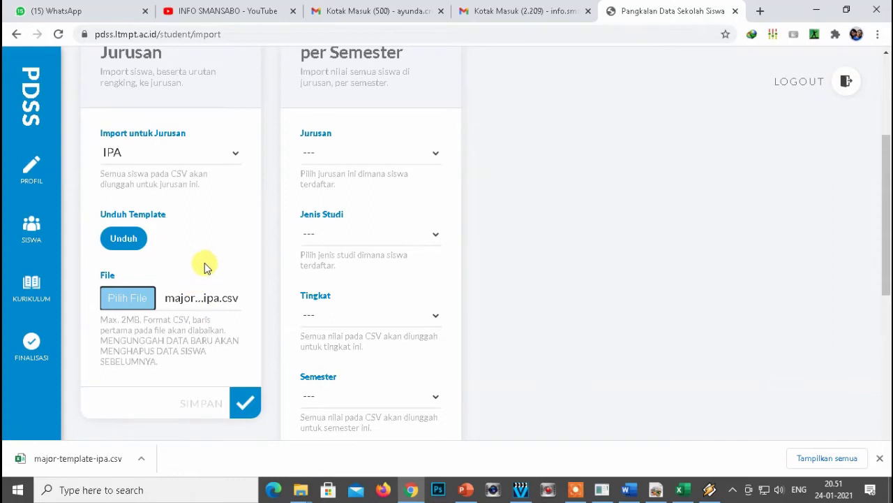
# Submit the Import Siswa ke Jurusan form with SIMPAN until 'Berhasil mengunggah data.' appears.
pyautogui.scroll(-1, 205, 267)
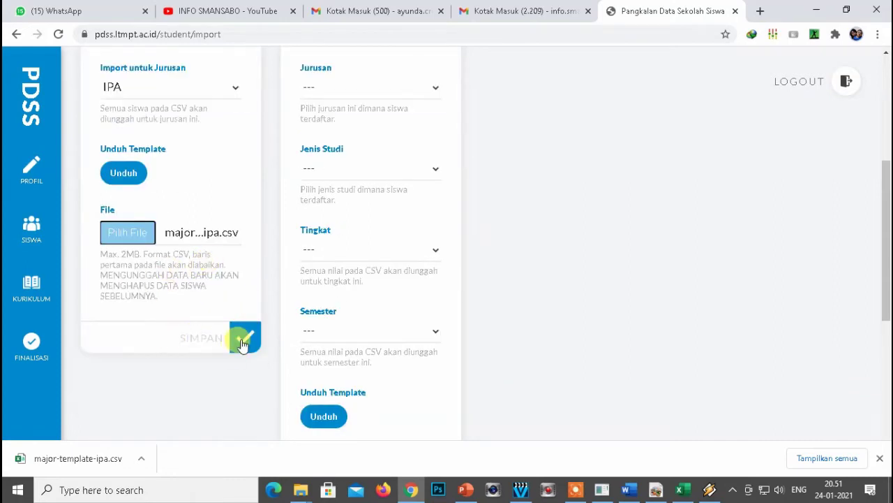
pyautogui.click(174, 341)
pyautogui.doubleClick(176, 339)
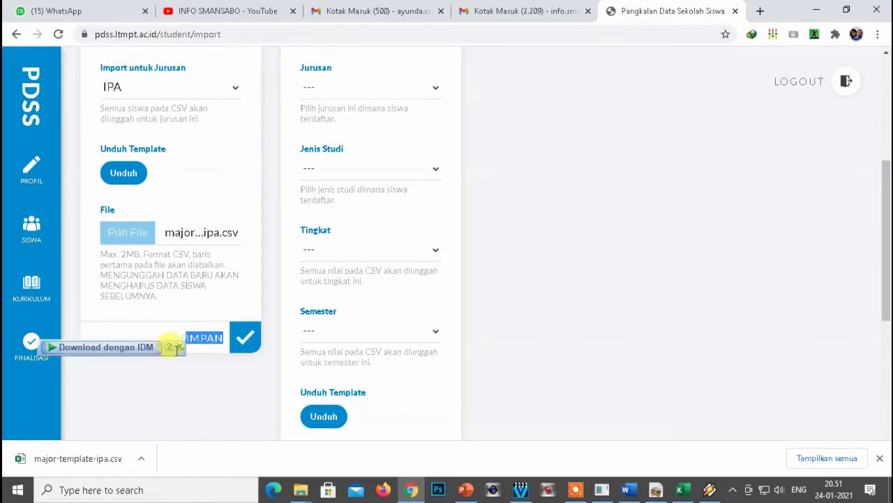
pyautogui.click(180, 345)
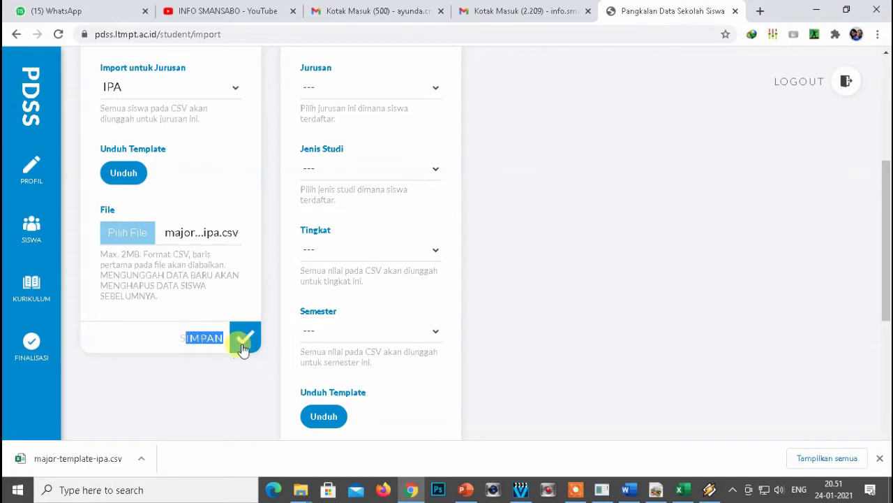
pyautogui.click(243, 342)
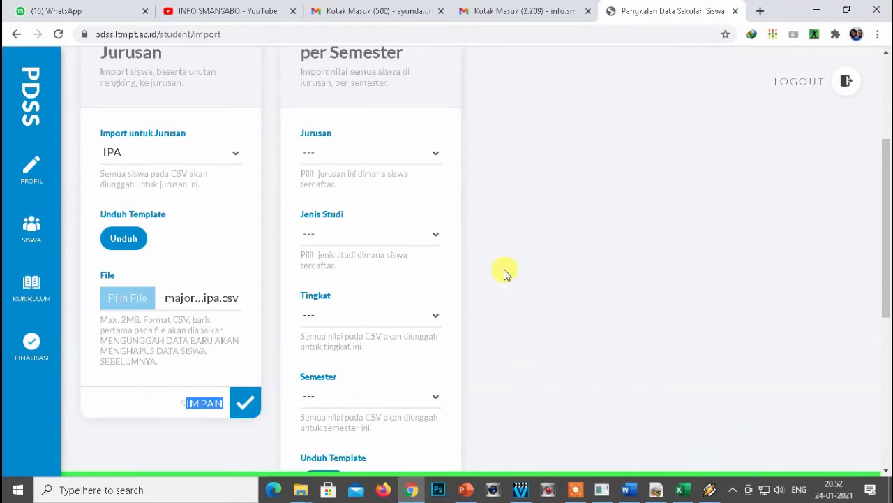
# Filter the SISWA list to Jurusan IPA and scroll through the 55 students (quota 55/55).
pyautogui.click(28, 237)
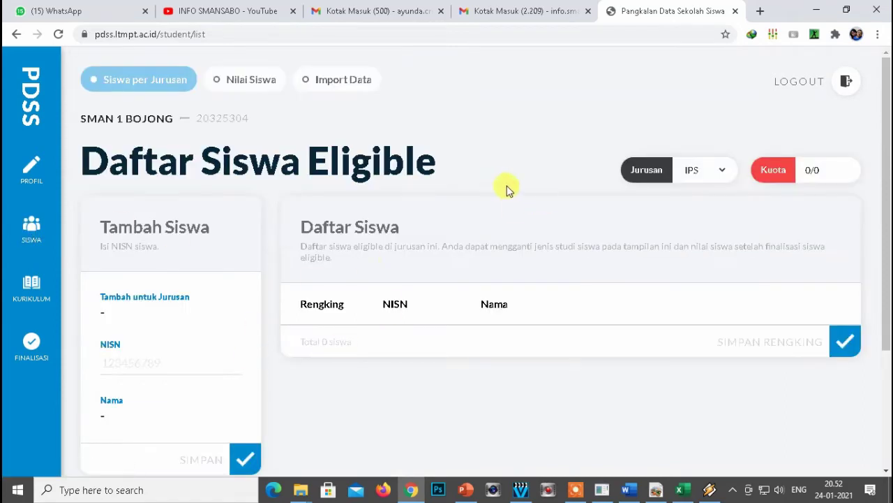
pyautogui.click(723, 173)
pyautogui.click(702, 206)
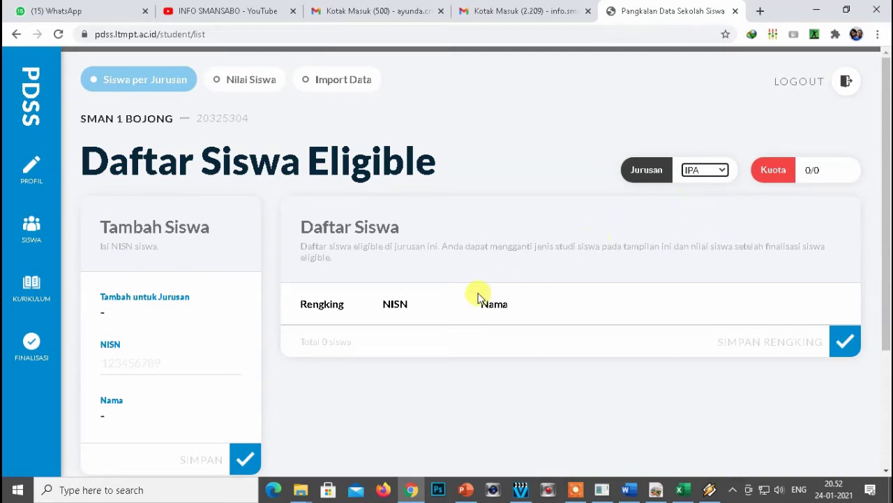
pyautogui.click(714, 174)
pyautogui.click(675, 209)
pyautogui.scroll(-5, 507, 299)
pyautogui.scroll(-20, 528, 295)
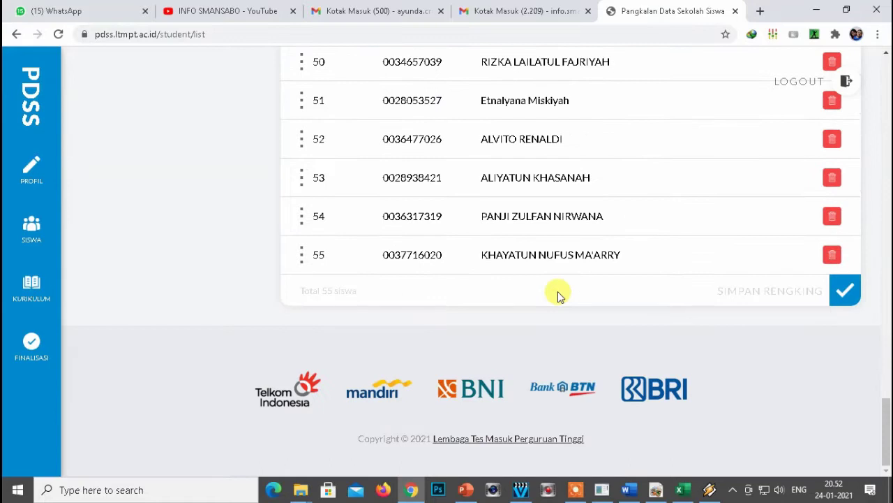
pyautogui.scroll(1, 593, 229)
pyautogui.scroll(-1, 887, 404)
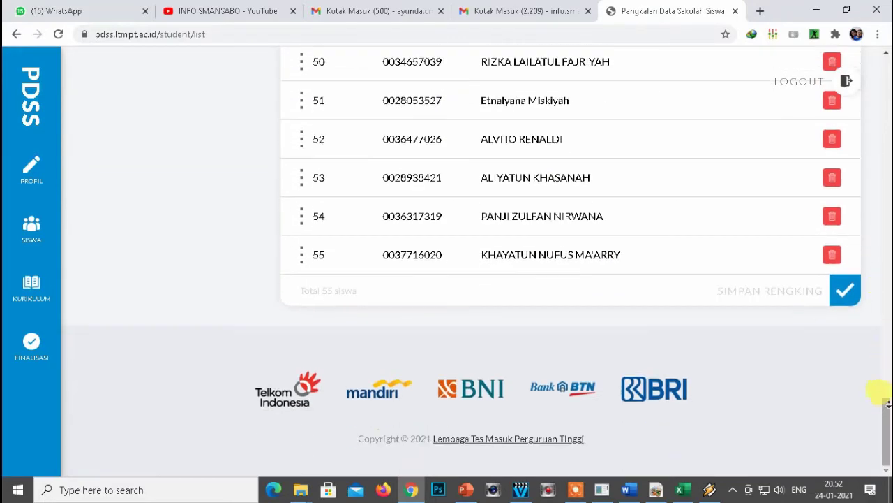
pyautogui.scroll(20, 887, 183)
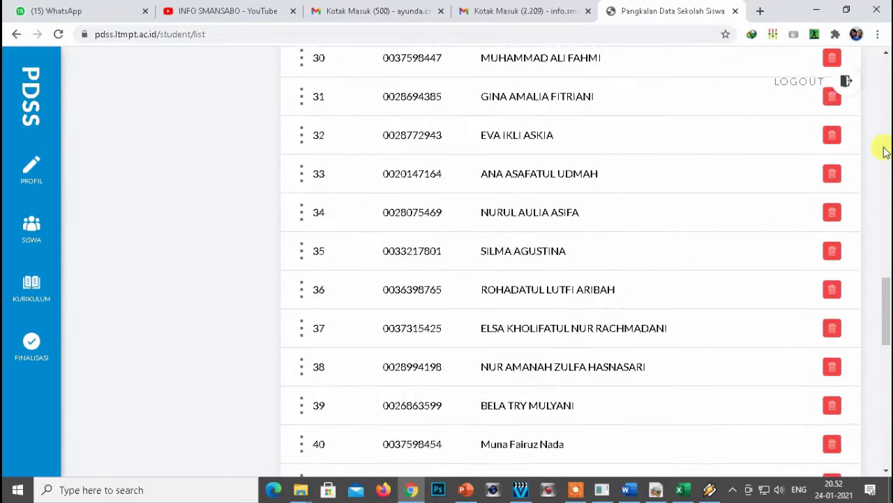
pyautogui.scroll(10, 887, 140)
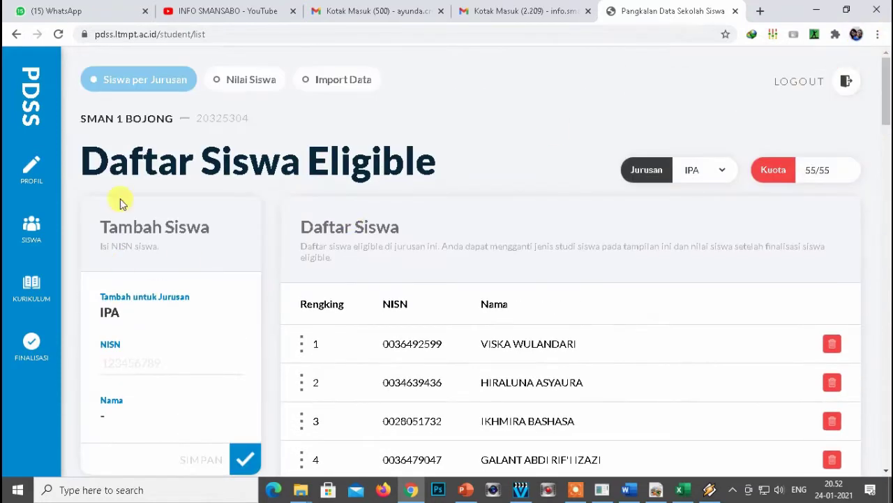
# On Import Data, choose IPS as the major and save its template as major-template-ips.csv in PDSS_LTMPT.
pyautogui.click(325, 85)
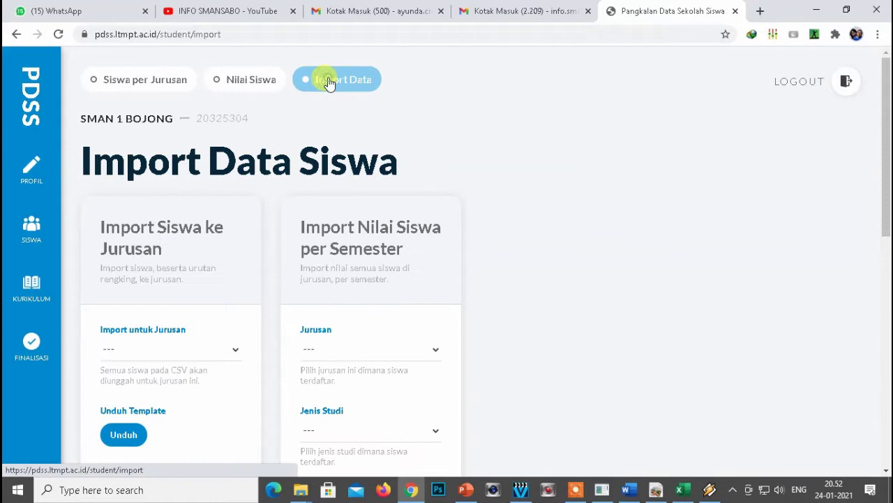
pyautogui.click(209, 352)
pyautogui.click(111, 383)
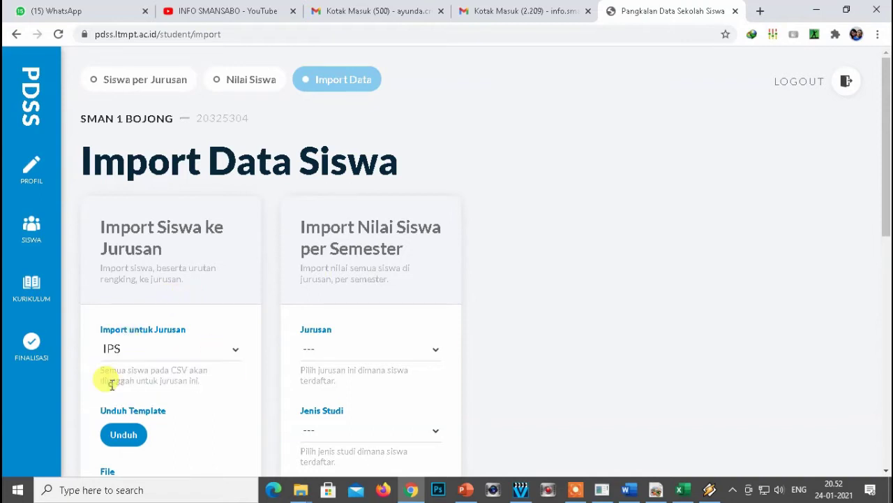
pyautogui.click(123, 438)
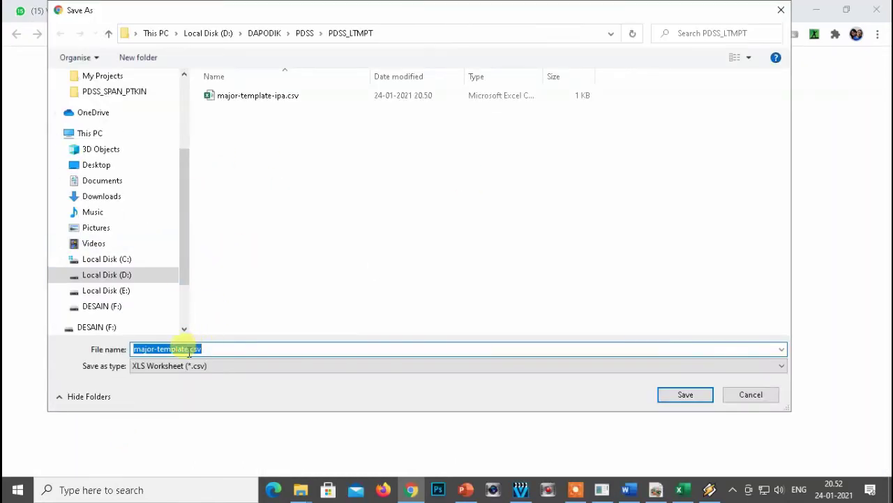
pyautogui.click(188, 351)
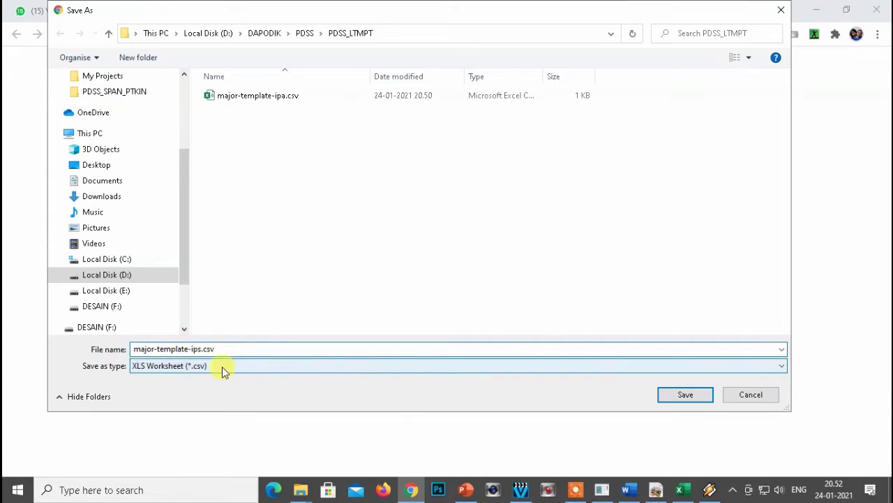
pyautogui.click(684, 396)
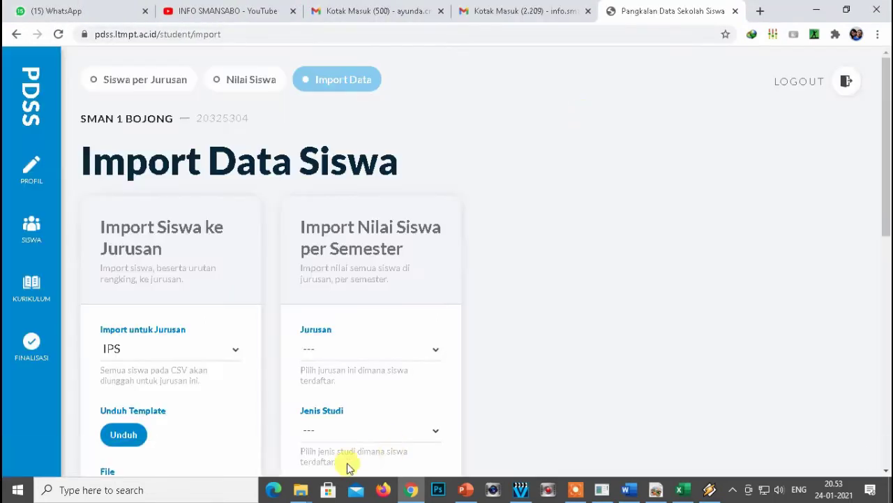
# Open major-template-ips.csv from the PDSS_LTMPT folder in Excel and clear sample rows 2–3.
pyautogui.moveTo(299, 489)
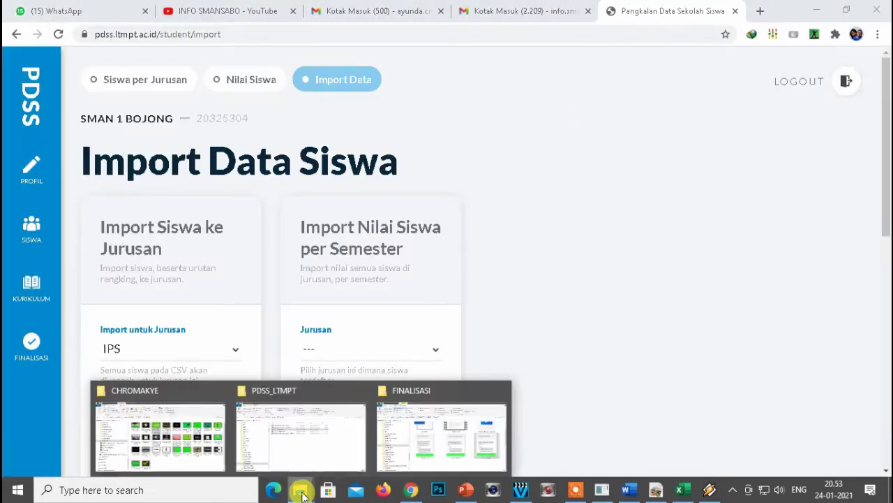
pyautogui.click(335, 442)
pyautogui.click(349, 290)
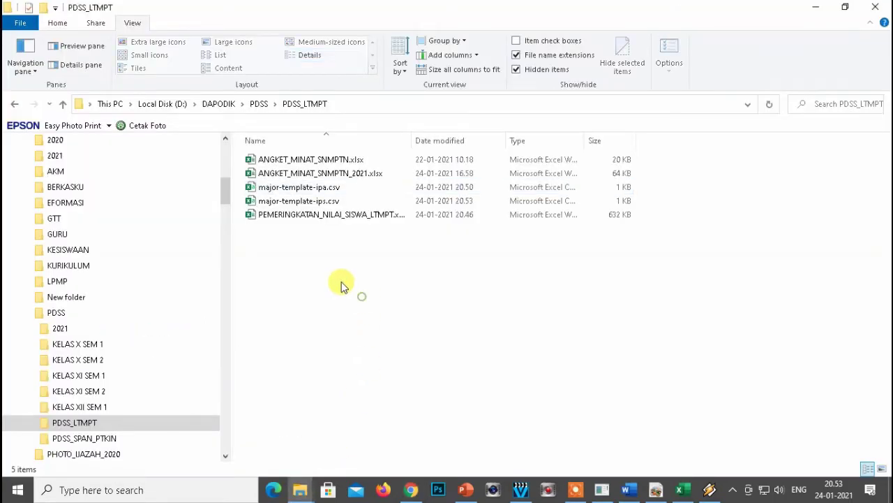
pyautogui.doubleClick(266, 204)
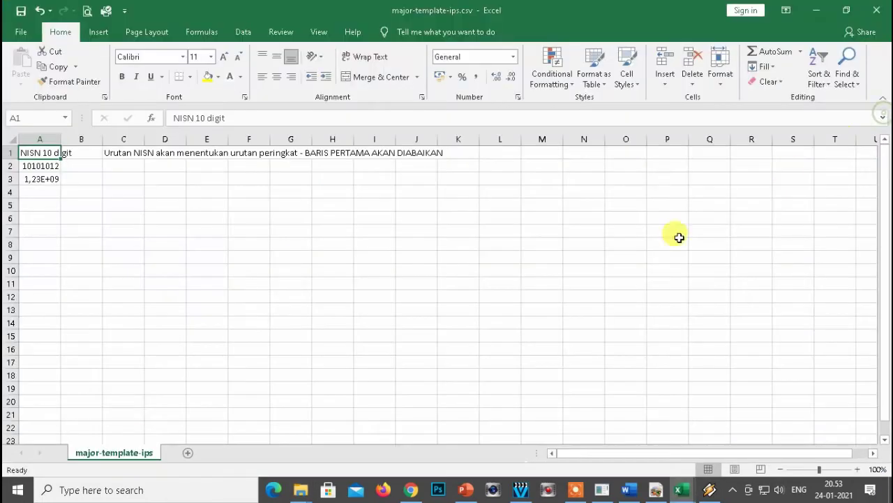
pyautogui.click(184, 256)
pyautogui.click(80, 216)
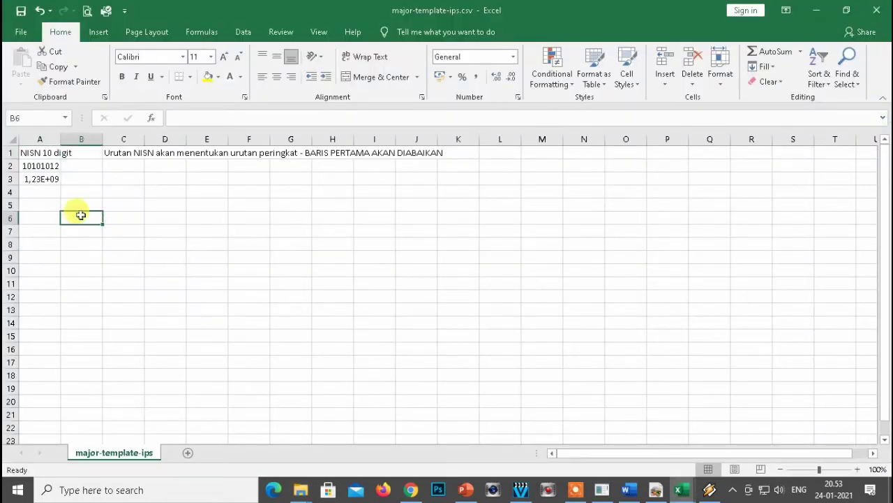
pyautogui.moveTo(10, 166); pyautogui.dragTo(10, 178)
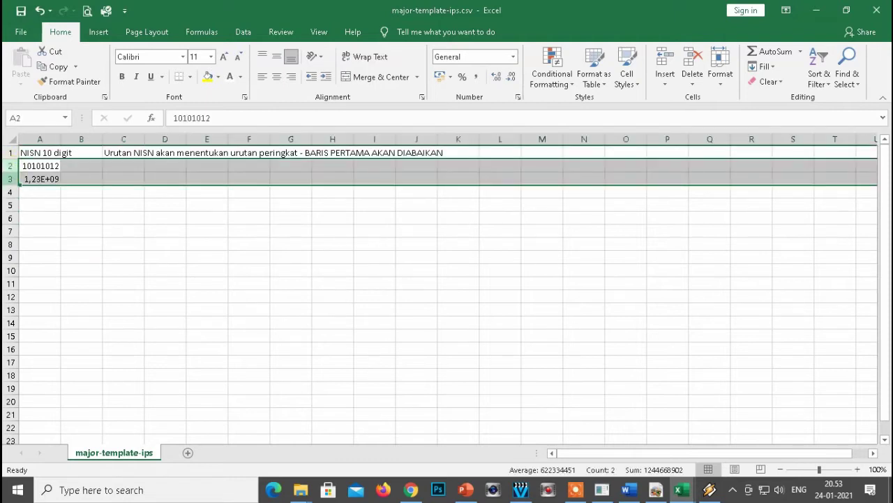
pyautogui.press('Delete')
pyautogui.click(34, 165)
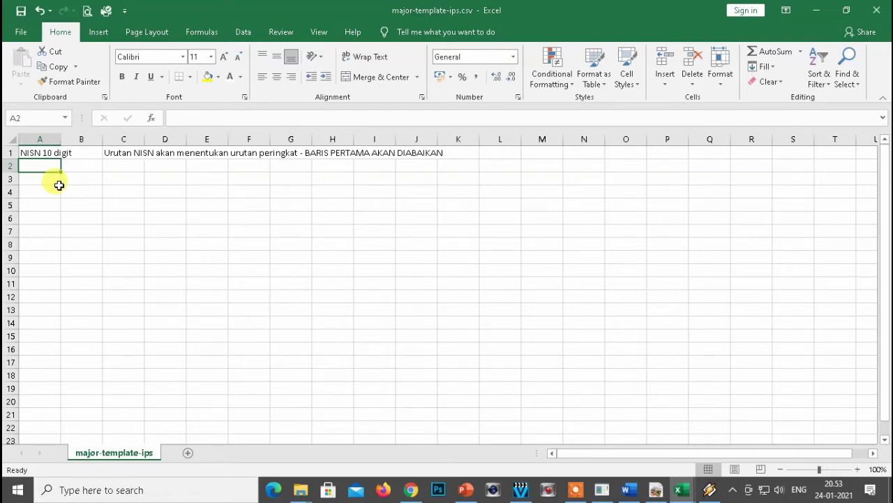
# Copy the 36 IPS NISNs (B2:B37) from the NILAI_PER_SMT_IPS sheet of the ranking workbook.
pyautogui.hotkey('alt', 'Tab')
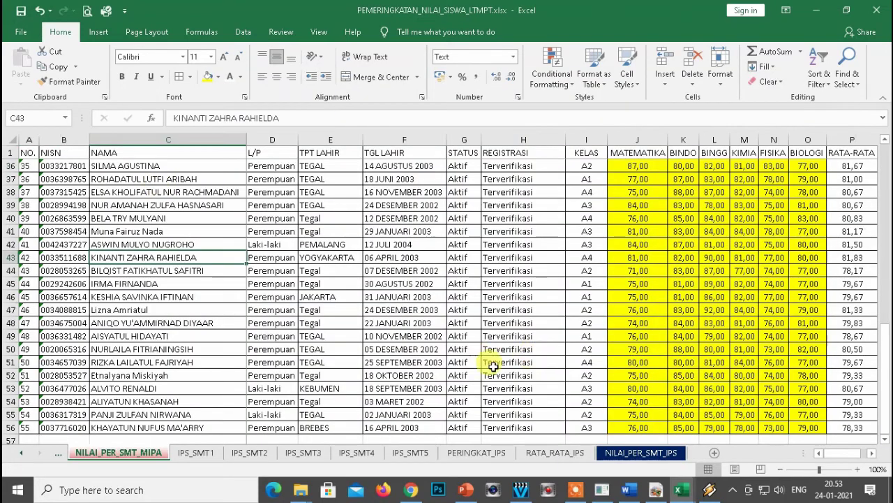
pyautogui.click(644, 453)
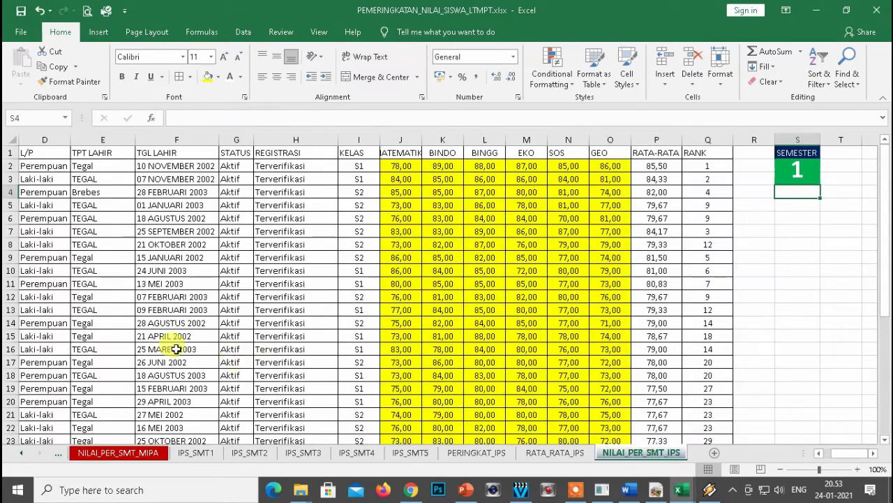
pyautogui.click(46, 305)
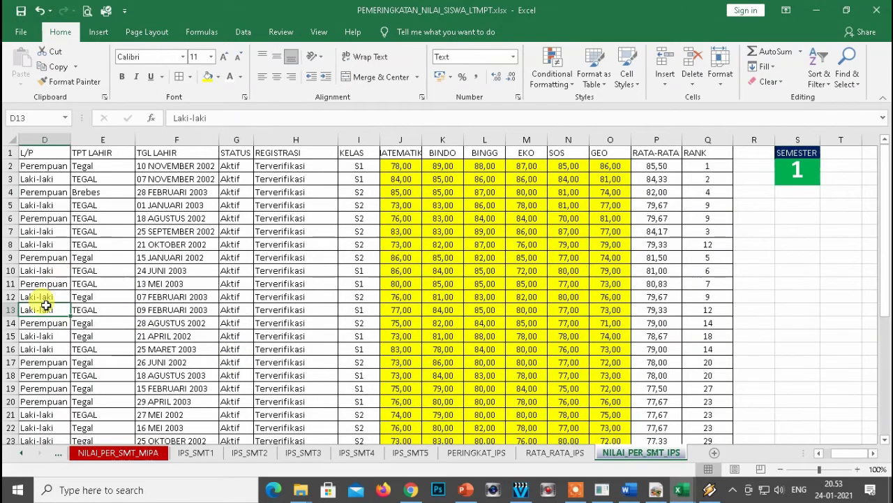
pyautogui.hotkey('ctrl', 'Left')
pyautogui.press('Right')
pyautogui.hotkey('ctrl', 'Up')
pyautogui.press('Down')
pyautogui.hotkey('ctrl', 'shift', 'Down')
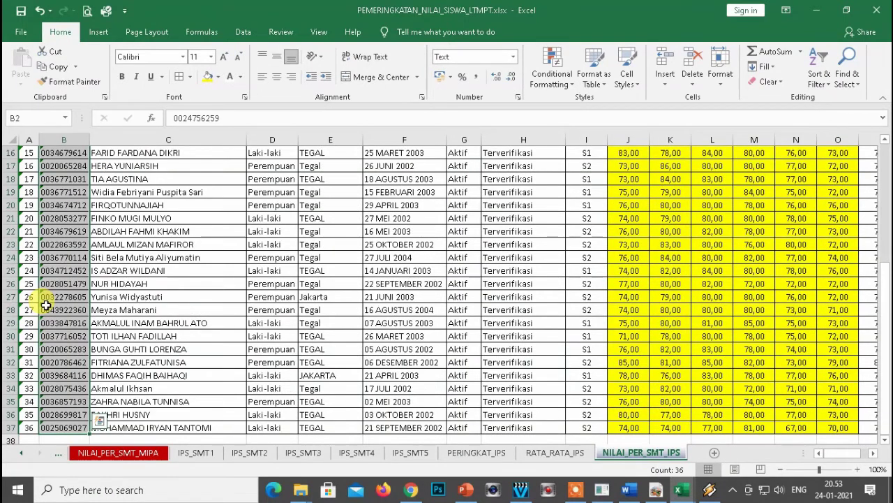
pyautogui.hotkey('ctrl', 'c')
# Paste the NISNs as values into A2 of the template, then save and close the CSV.
pyautogui.hotkey('alt', 'Tab')
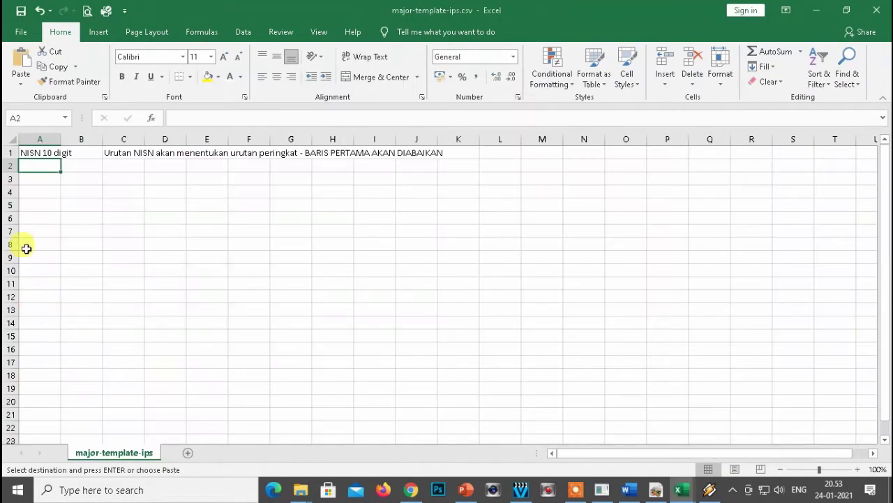
pyautogui.rightClick(36, 166)
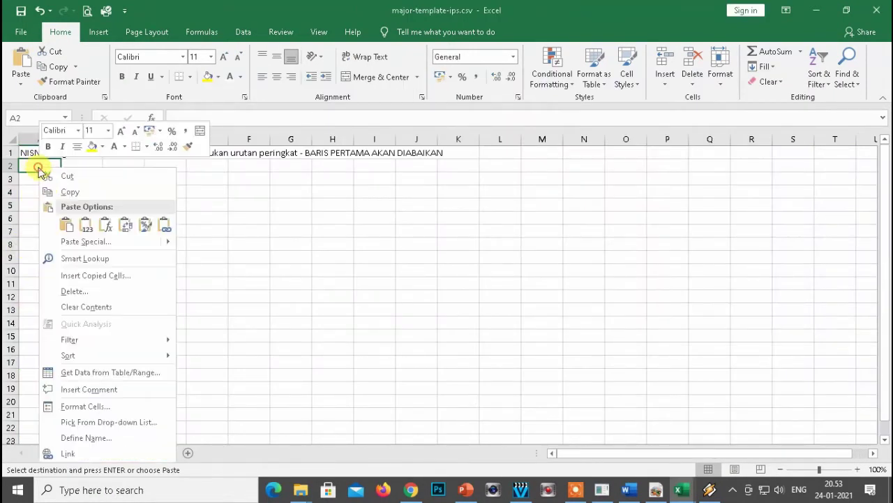
pyautogui.click(77, 242)
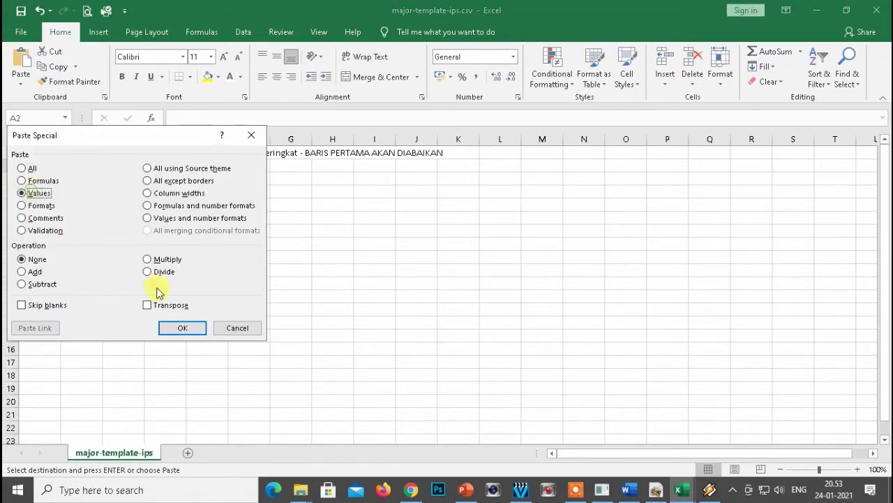
pyautogui.click(179, 330)
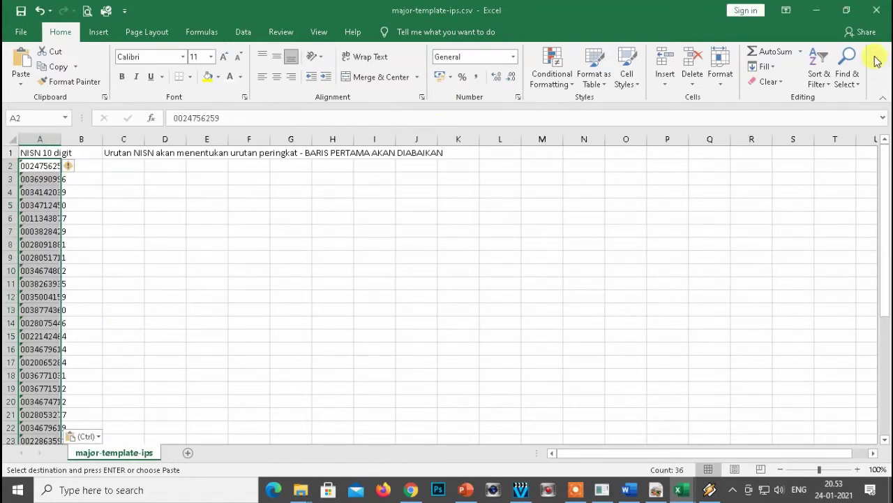
pyautogui.click(878, 17)
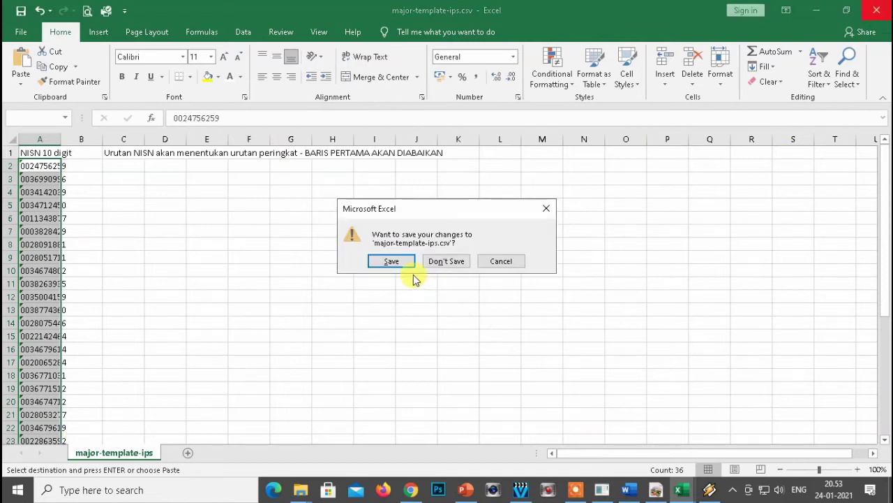
pyautogui.click(390, 263)
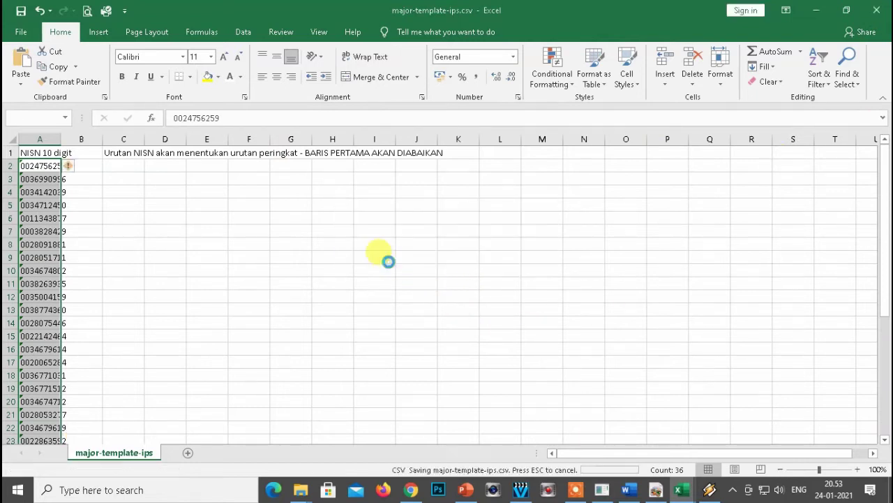
pyautogui.click(413, 488)
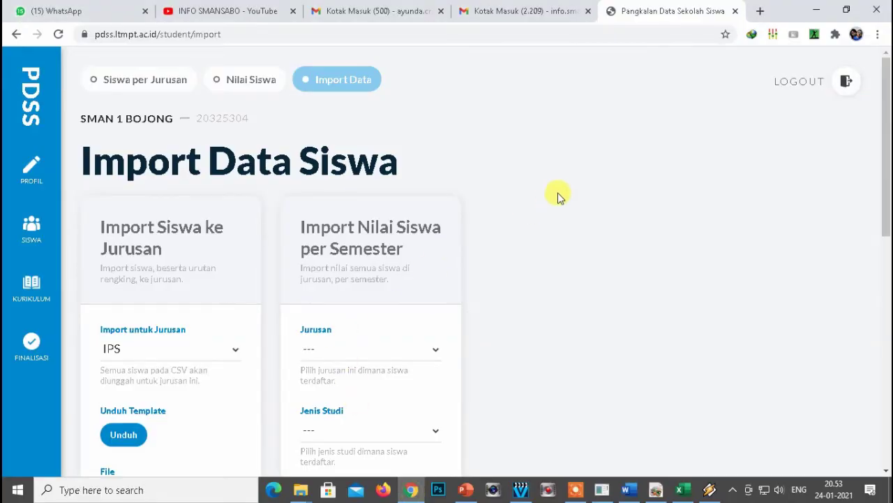
# Choose major-template-ips.csv as the file in Import Data Siswa.
pyautogui.scroll(-1, 538, 247)
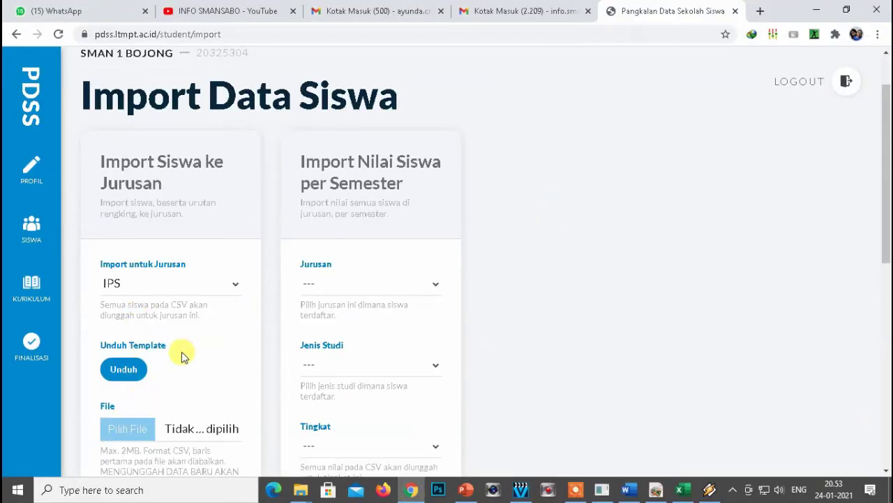
pyautogui.scroll(-2, 175, 408)
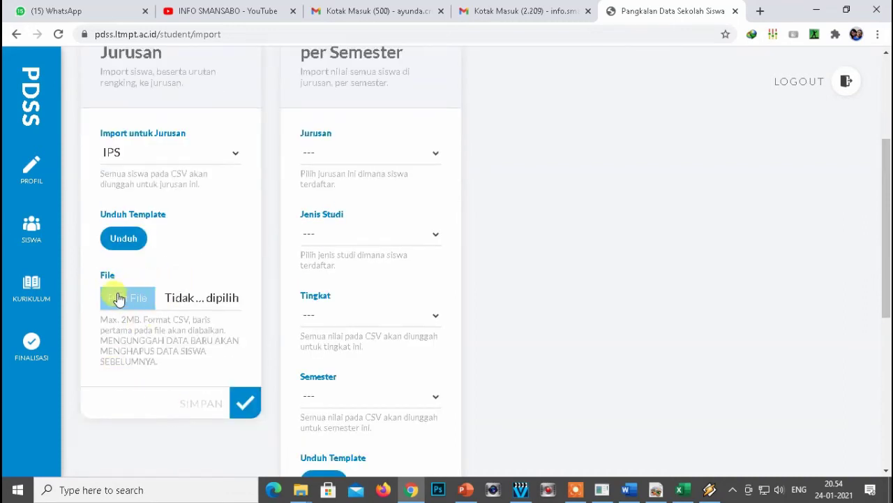
pyautogui.click(119, 297)
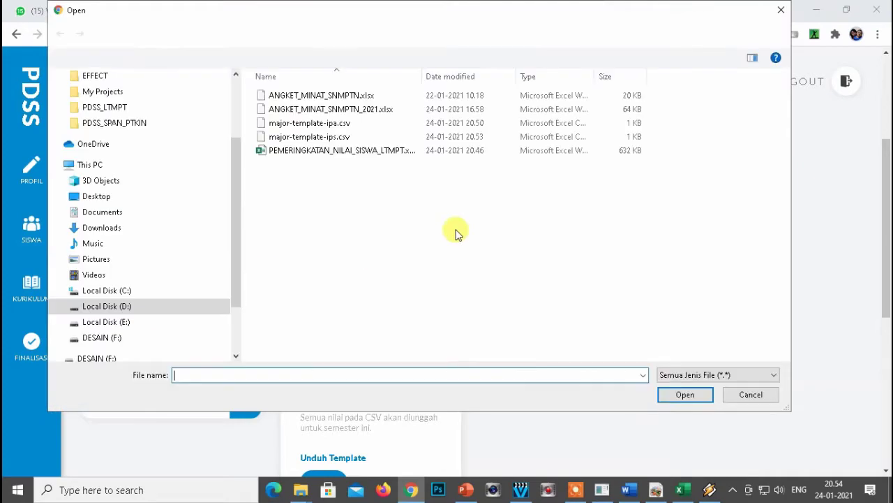
pyautogui.click(290, 137)
pyautogui.click(682, 395)
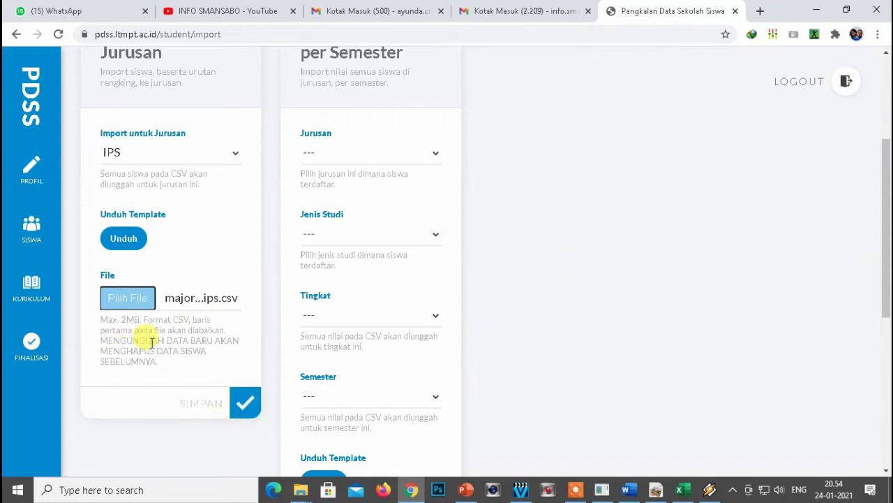
# Submit the IPS import with SIMPAN, retrying after the server error, and view the eligible students.
pyautogui.click(246, 403)
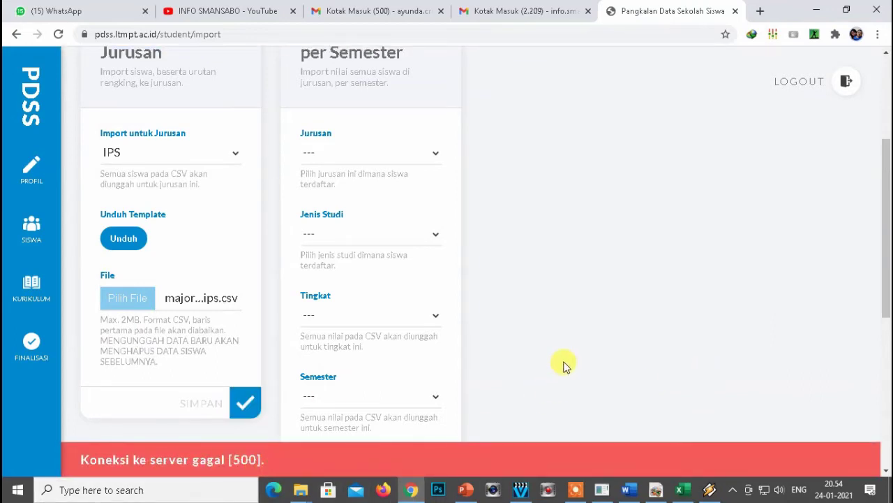
pyautogui.click(244, 405)
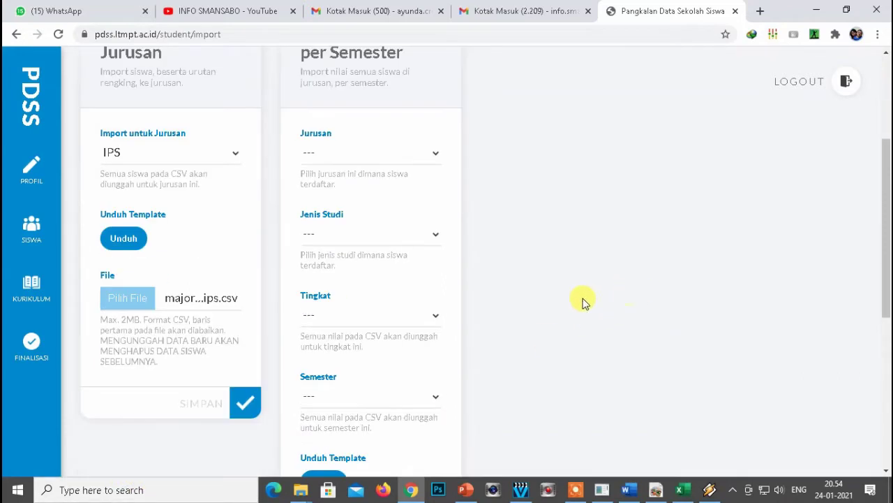
pyautogui.click(31, 230)
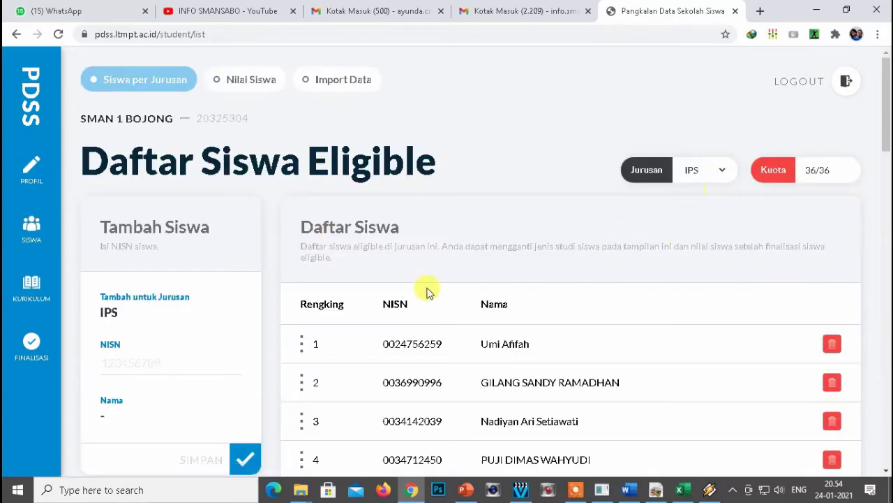
# Open KURIKULUM from the sidebar, which is blocked by the Belum Finalisasi notice.
pyautogui.moveTo(885, 99)
pyautogui.mouseDown()
pyautogui.moveTo(885, 370)
pyautogui.moveTo(885, 98)
pyautogui.mouseUp()
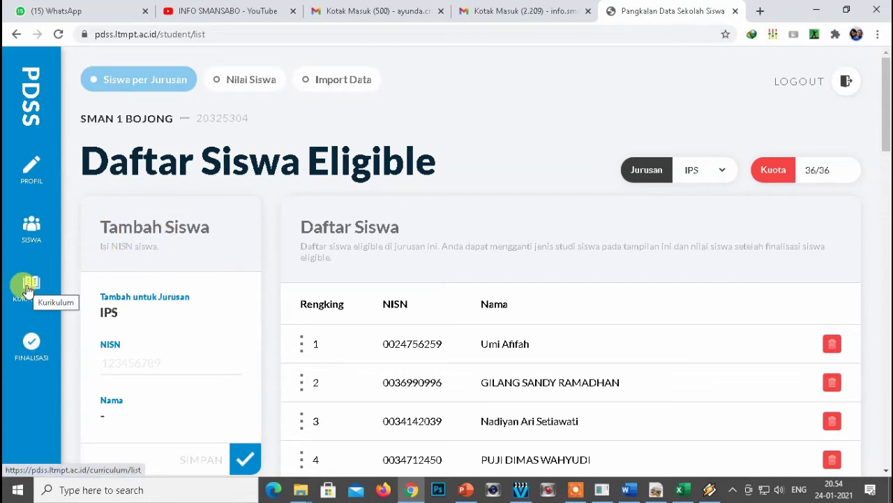
pyautogui.click(28, 286)
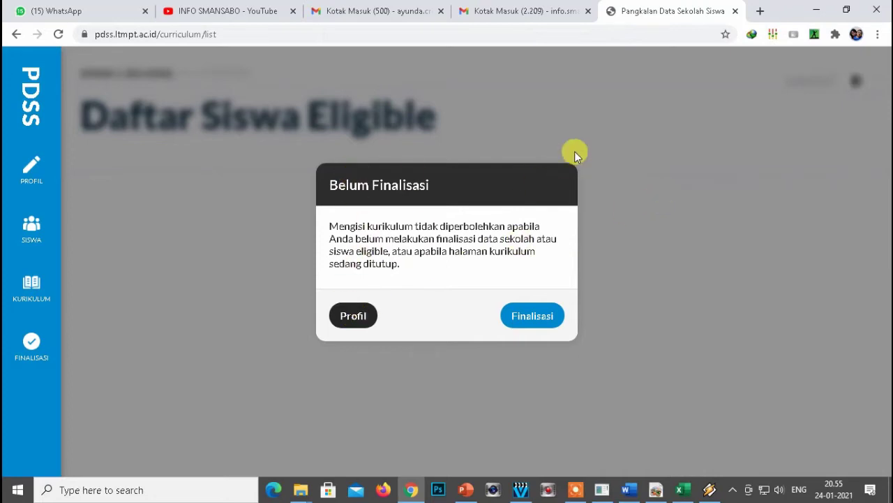
# On PROFIL > FINALISASI, finalise the student data and confirm the Finalisasi dialog.
pyautogui.click(32, 171)
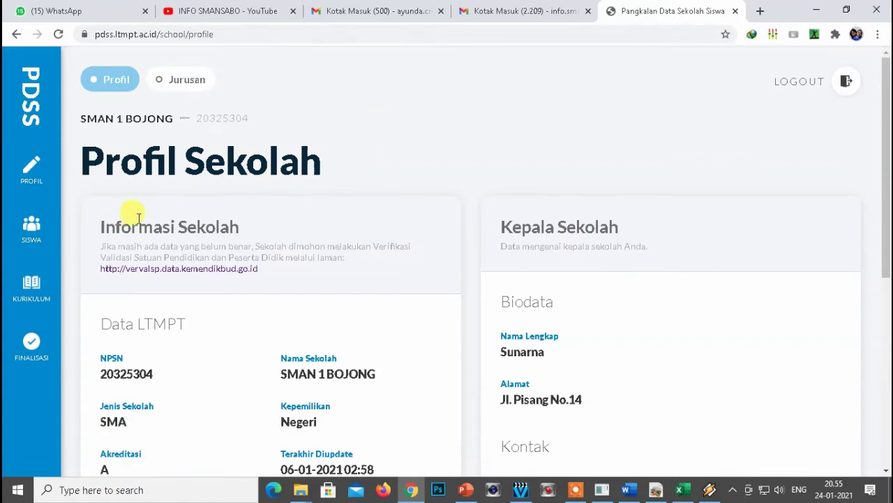
pyautogui.click(32, 346)
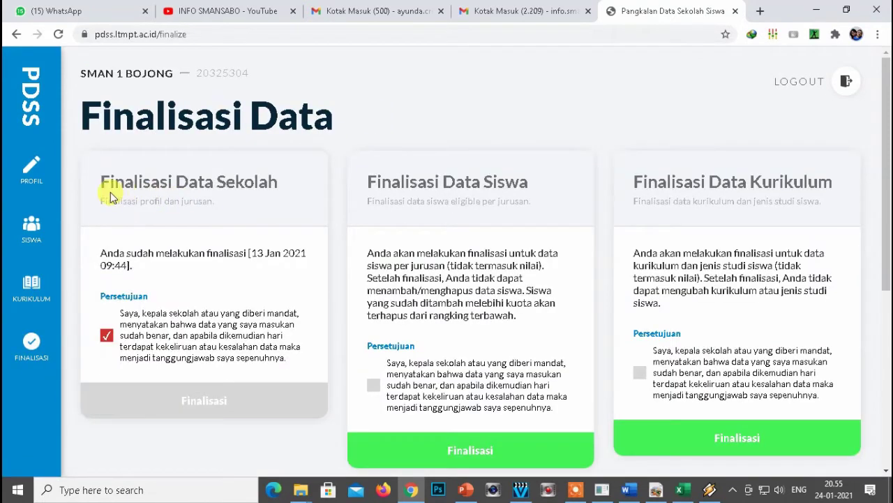
pyautogui.moveTo(100, 187); pyautogui.dragTo(275, 195)
pyautogui.click(281, 196)
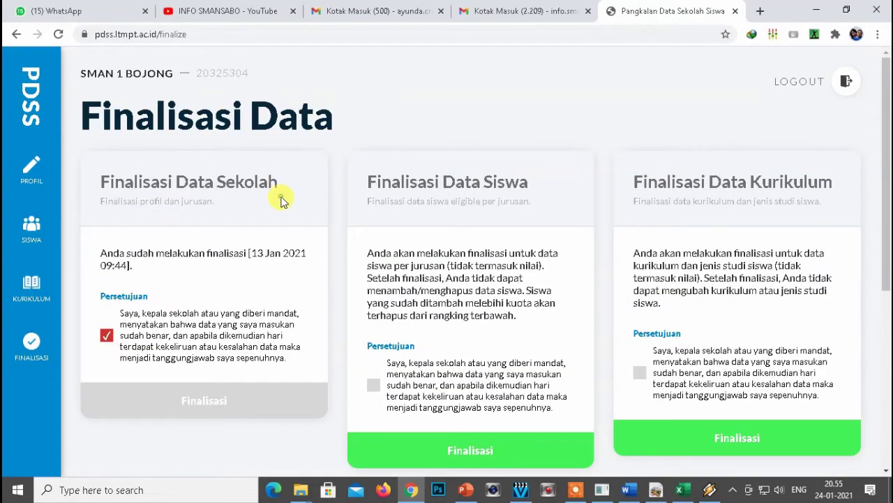
pyautogui.scroll(-1, 440, 256)
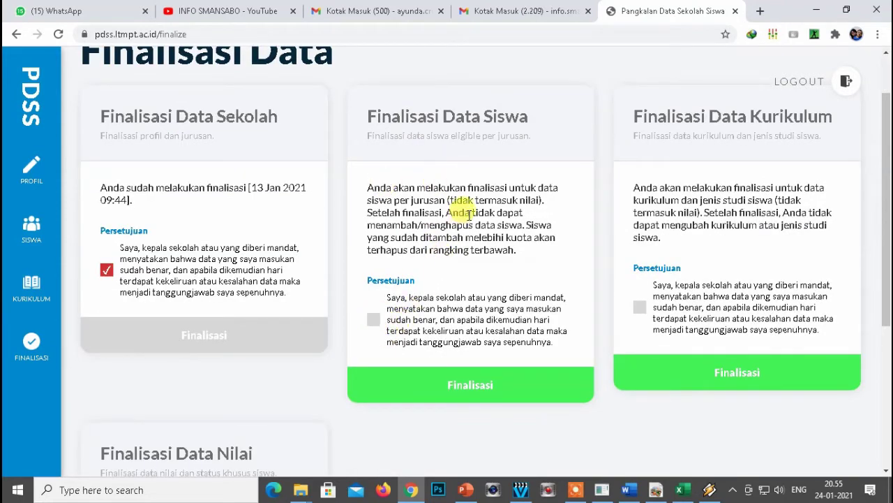
pyautogui.scroll(1, 407, 238)
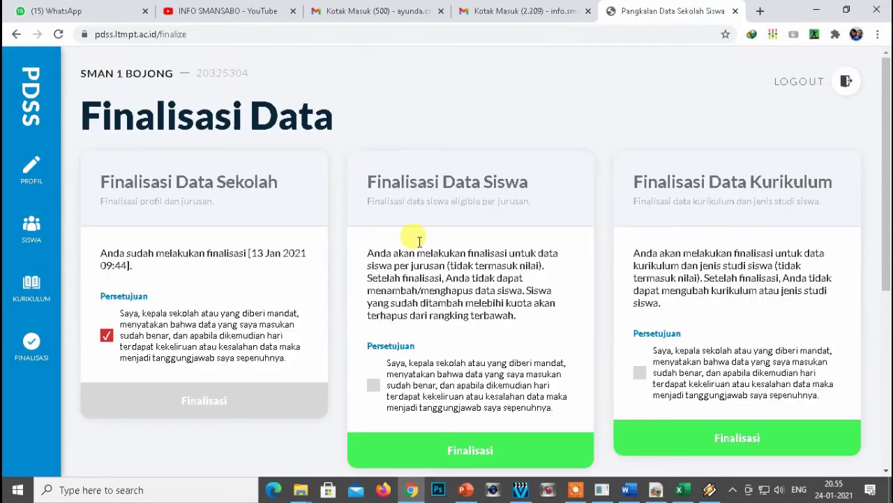
pyautogui.scroll(-3, 888, 79)
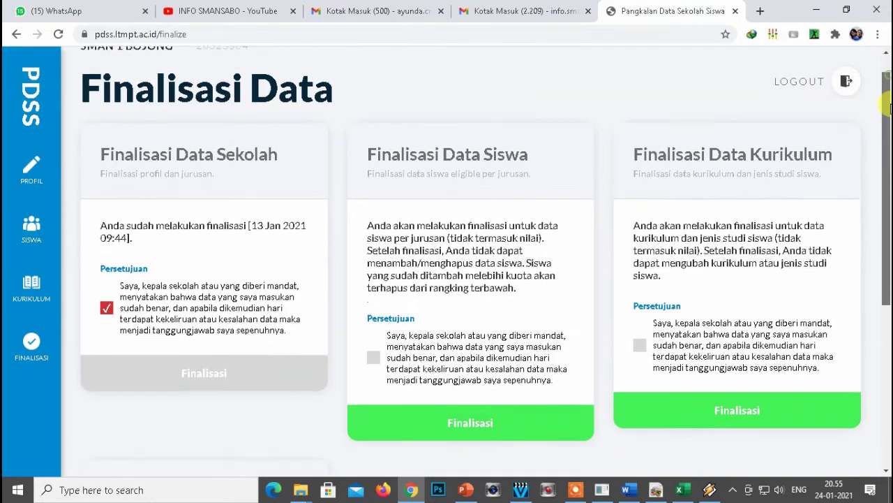
pyautogui.scroll(3, 886, 66)
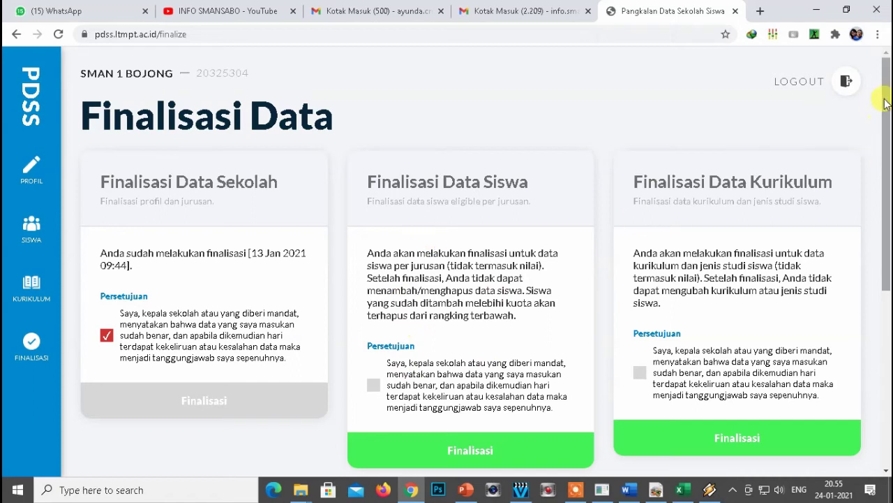
pyautogui.scroll(-2, 869, 168)
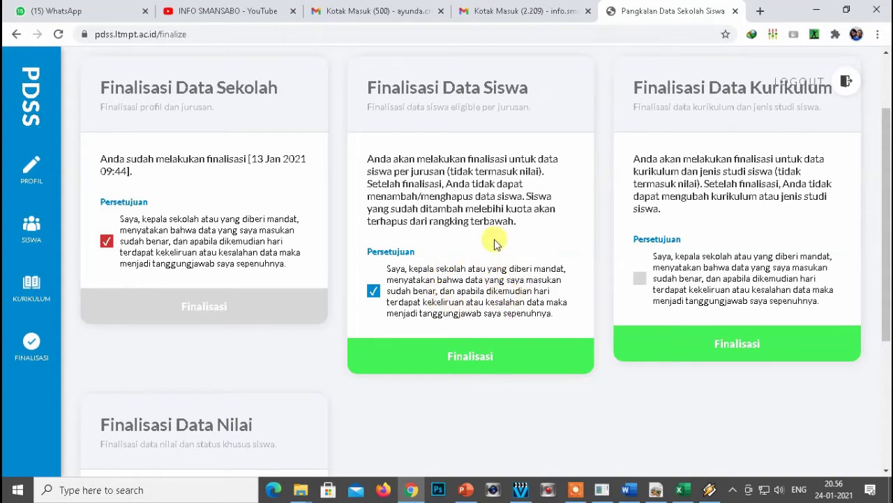
pyautogui.click(444, 356)
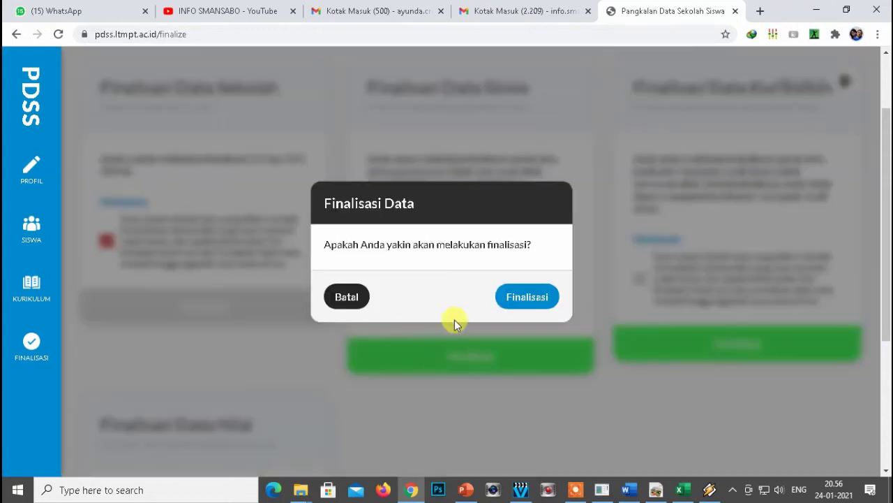
pyautogui.click(520, 305)
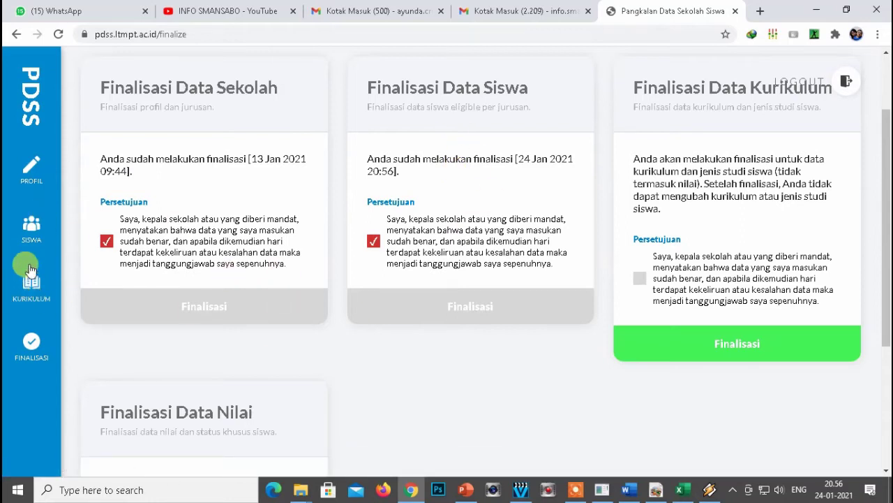
# Open the SISWA list and set the Jurusan filter to IPA.
pyautogui.click(31, 227)
pyautogui.scroll(-1, 363, 268)
pyautogui.scroll(1, 489, 291)
pyautogui.scroll(-3, 593, 284)
pyautogui.scroll(3, 609, 282)
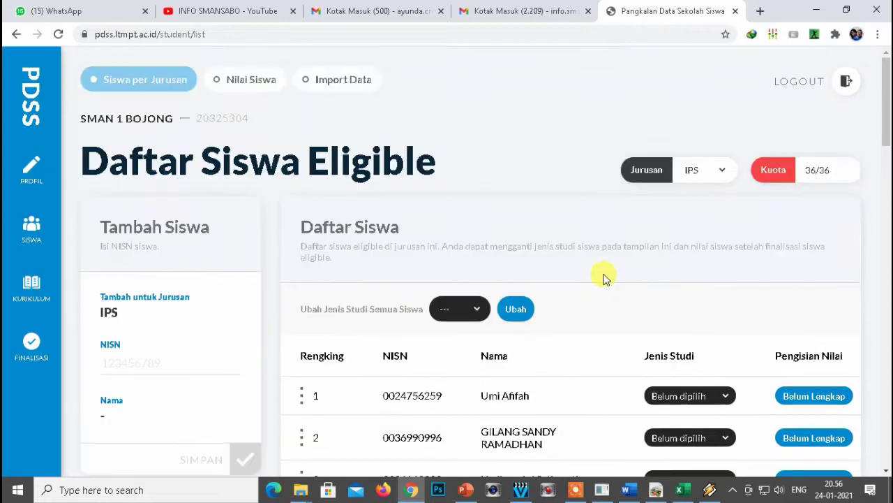
pyautogui.click(723, 173)
pyautogui.click(691, 193)
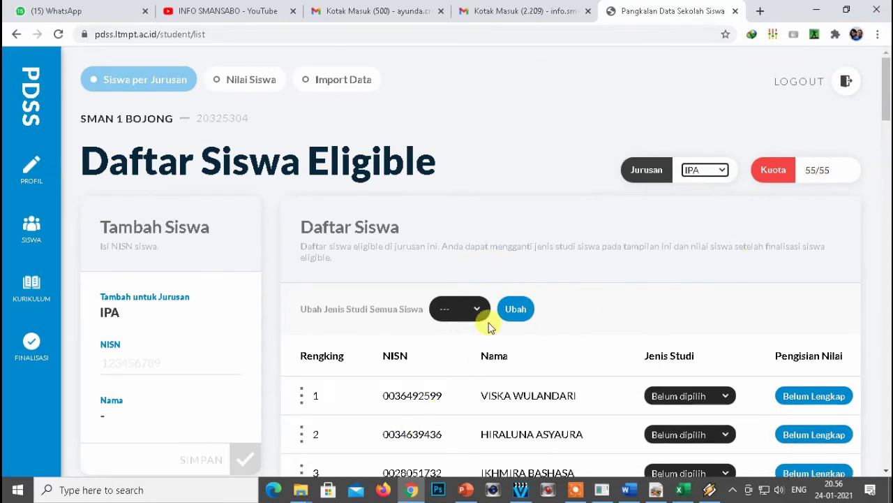
# Look over the first IPA student's study type options, leaving them unchanged.
pyautogui.scroll(-1, 586, 295)
pyautogui.scroll(1, 522, 268)
pyautogui.click(417, 257)
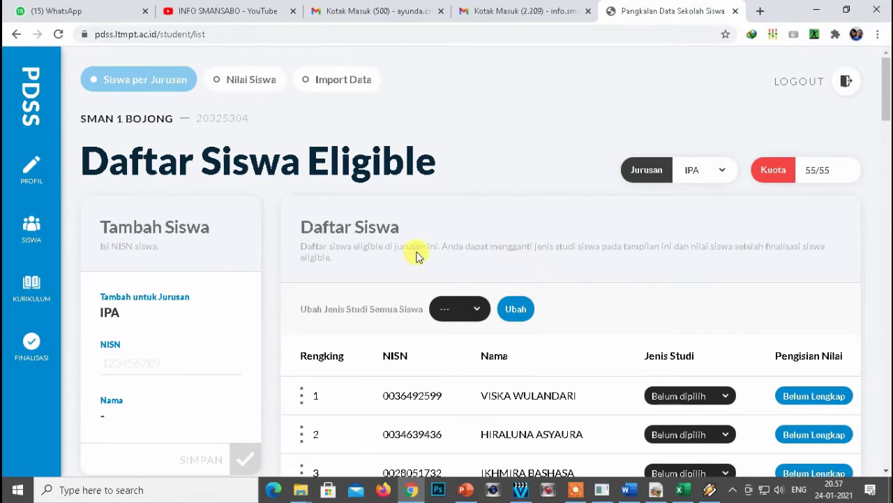
pyautogui.moveTo(302, 312); pyautogui.dragTo(370, 313)
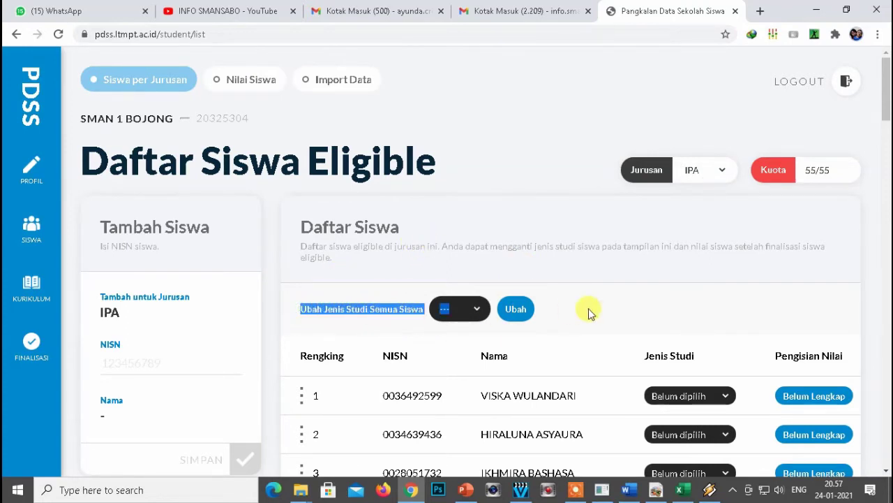
pyautogui.click(612, 279)
pyautogui.scroll(-2, 604, 294)
pyautogui.click(726, 265)
pyautogui.click(731, 183)
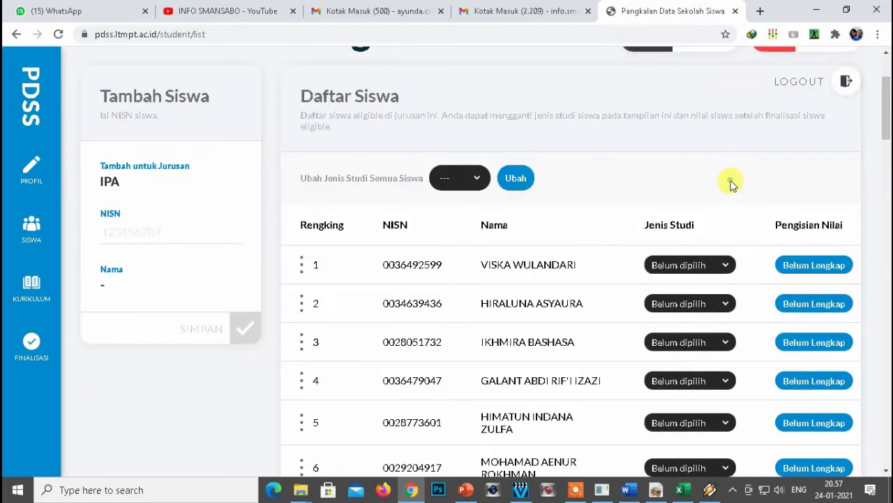
pyautogui.scroll(2, 648, 178)
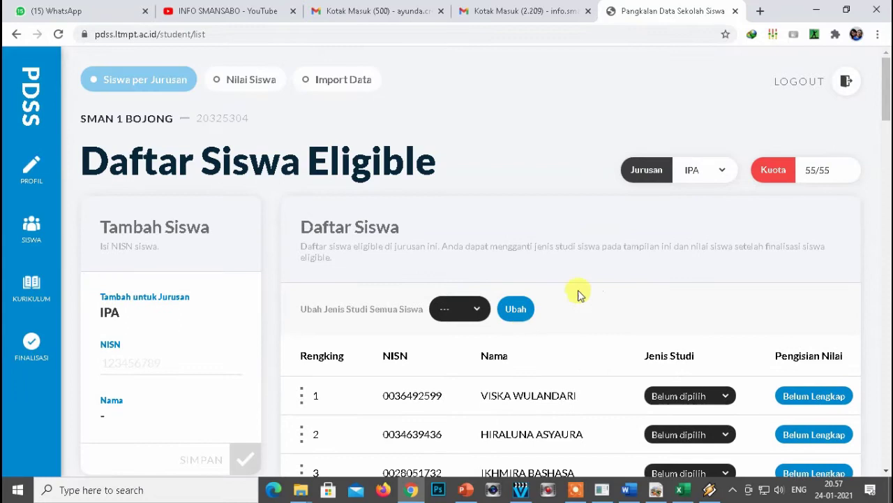
# Apply Reguler to all IPA students via 'Ubah Jenis Studi Semua Siswa' and Ubah.
pyautogui.moveTo(305, 312); pyautogui.dragTo(471, 318)
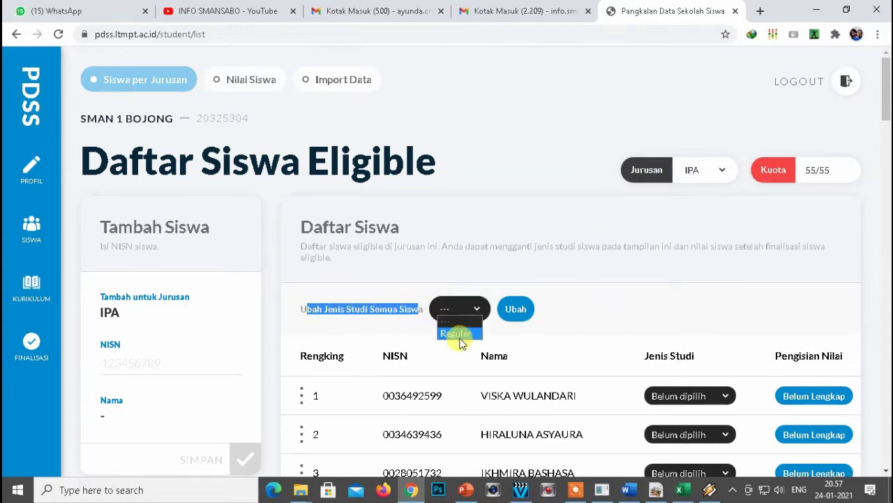
pyautogui.click(458, 335)
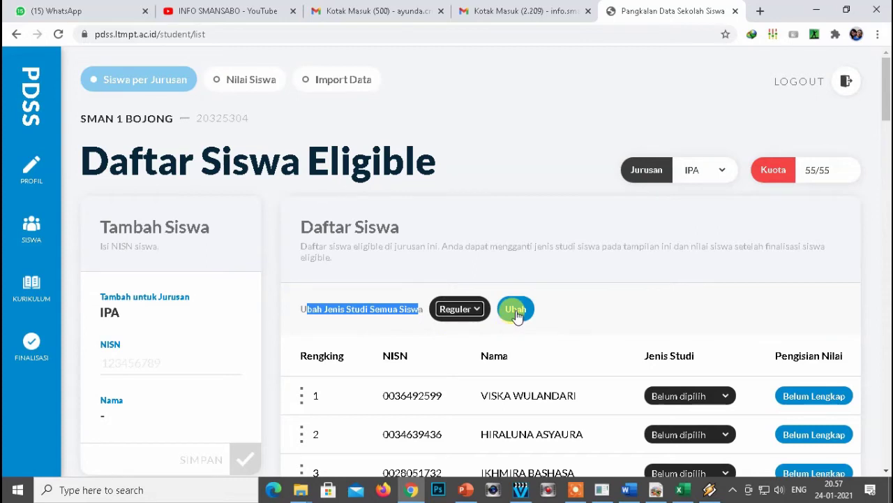
pyautogui.click(517, 316)
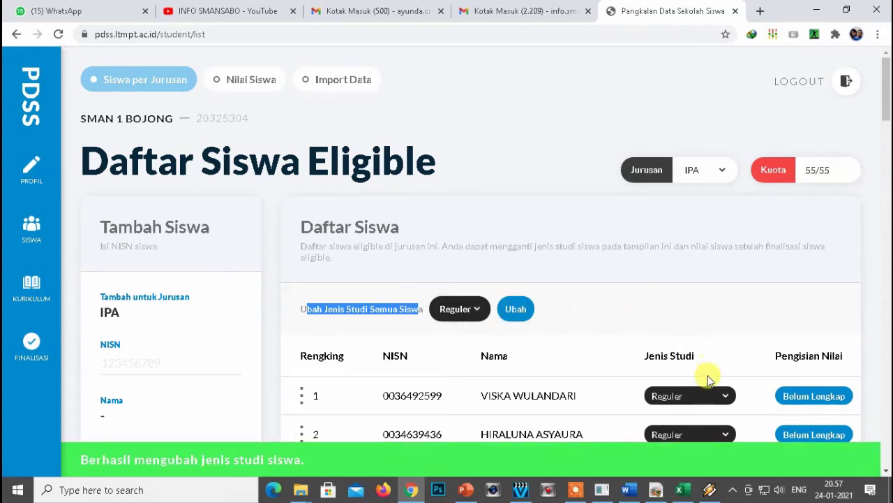
pyautogui.scroll(-2, 705, 380)
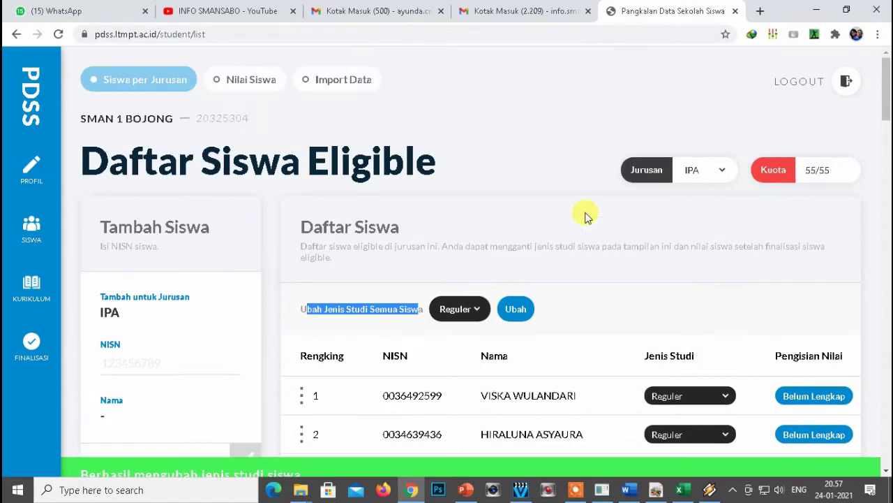
pyautogui.scroll(2, 584, 213)
pyautogui.click(719, 170)
# Switch the list to IPS and apply Reguler to all IPS students with Ubah.
pyautogui.click(700, 194)
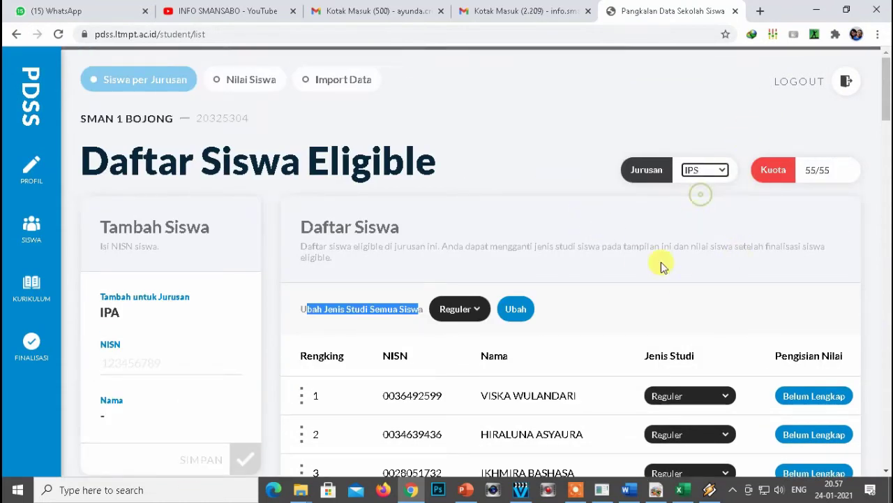
pyautogui.scroll(-1, 628, 279)
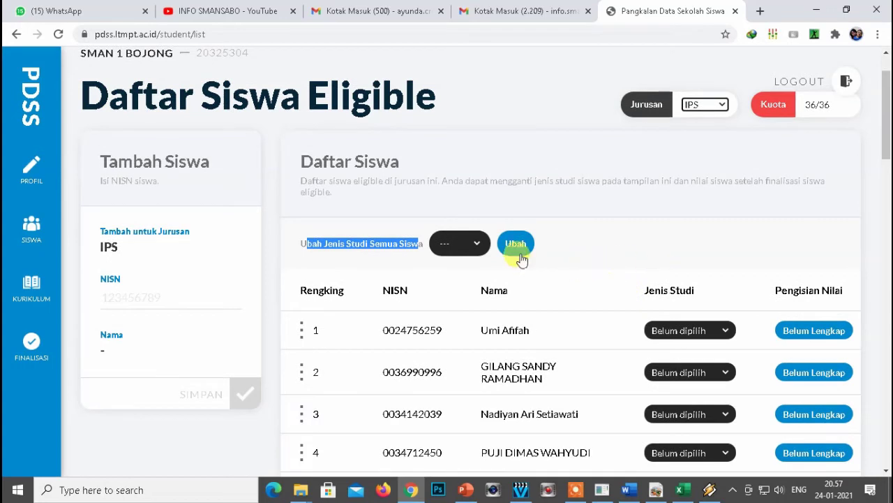
pyautogui.click(454, 269)
pyautogui.click(514, 244)
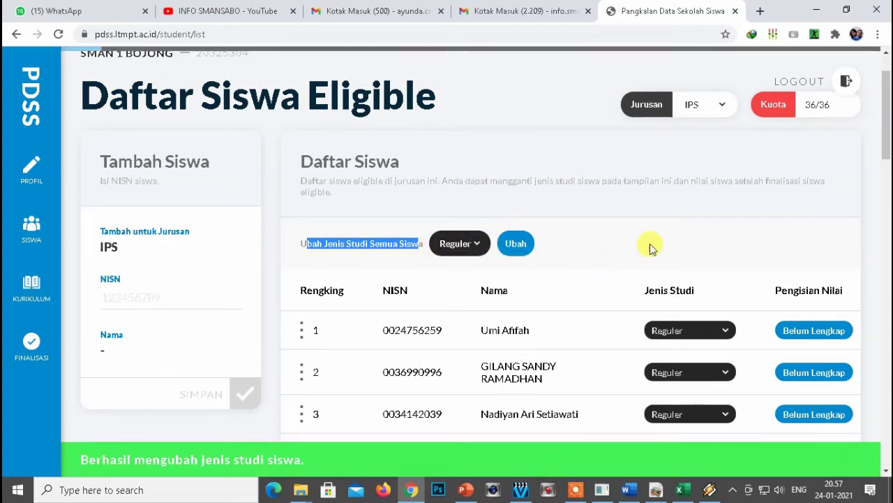
pyautogui.scroll(-3, 604, 180)
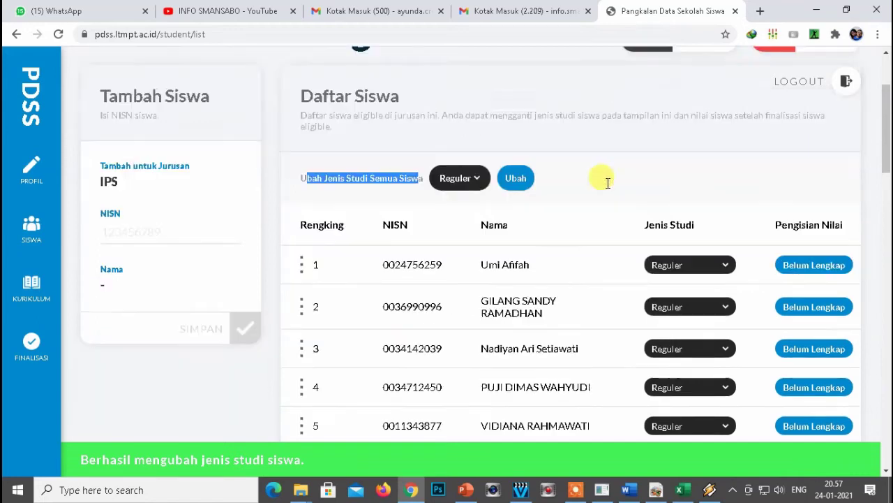
pyautogui.scroll(2, 600, 184)
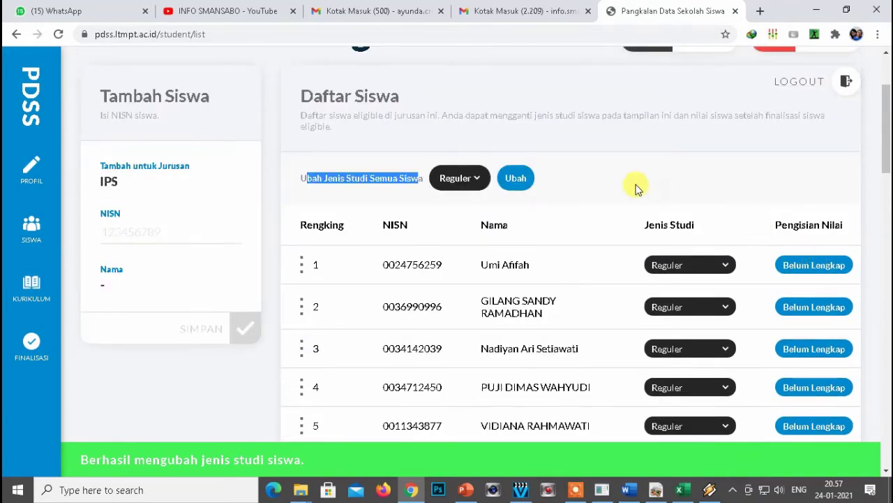
pyautogui.scroll(2, 632, 189)
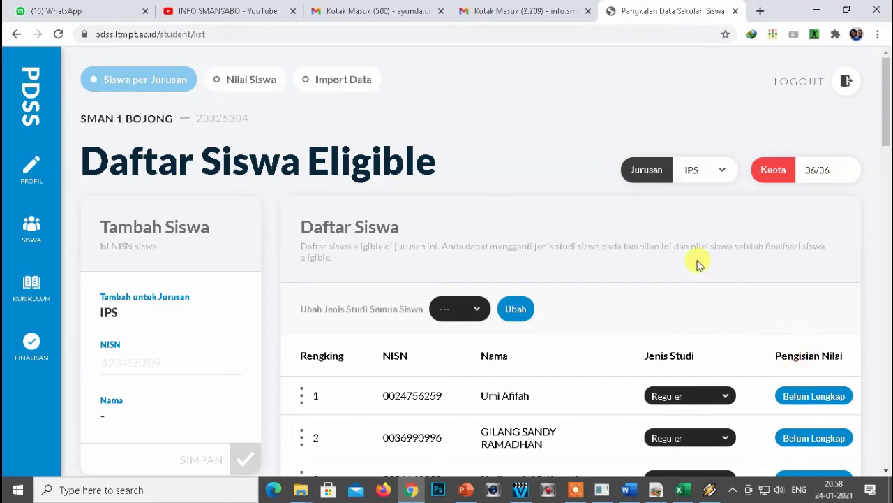
# On the KURIKULUM page, show the IPA curriculum for the Reguler 3 Tahun programme.
pyautogui.click(32, 290)
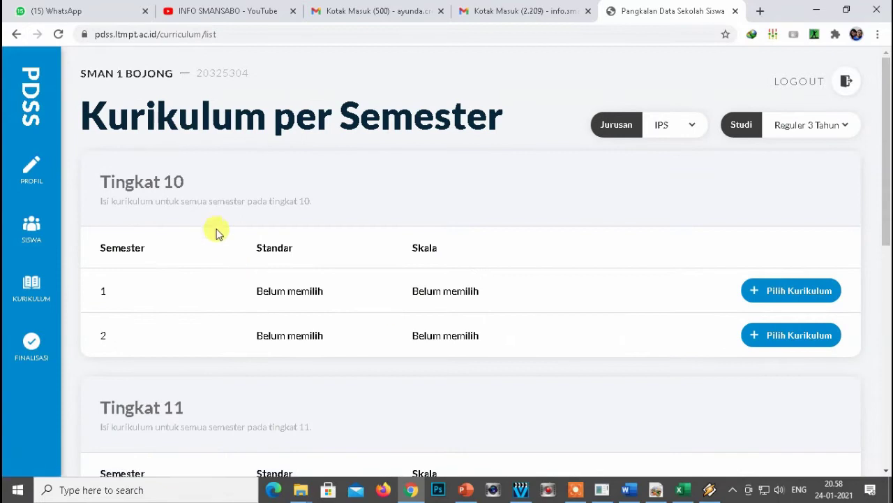
pyautogui.click(693, 132)
pyautogui.click(659, 160)
pyautogui.click(845, 125)
pyautogui.click(814, 149)
pyautogui.click(700, 191)
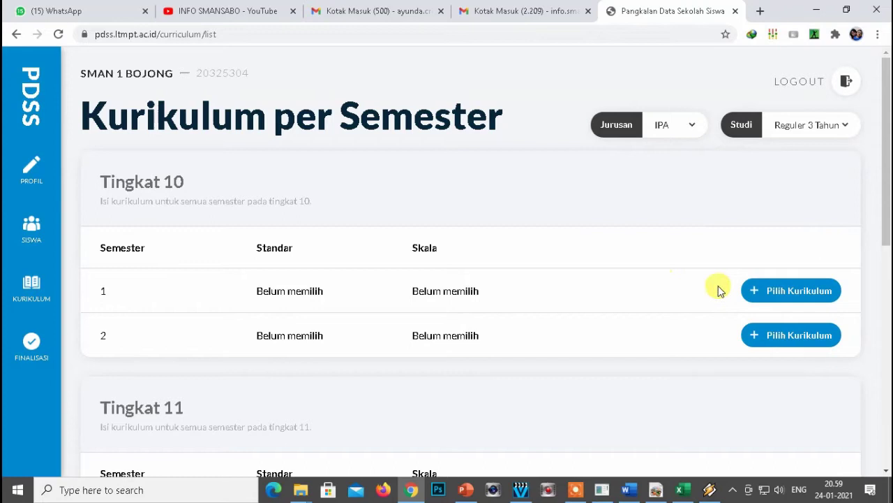
# Add Kurikulum 2013 [JAM] Skala 100 for grade 10 semester 1 and open its subjects.
pyautogui.click(782, 293)
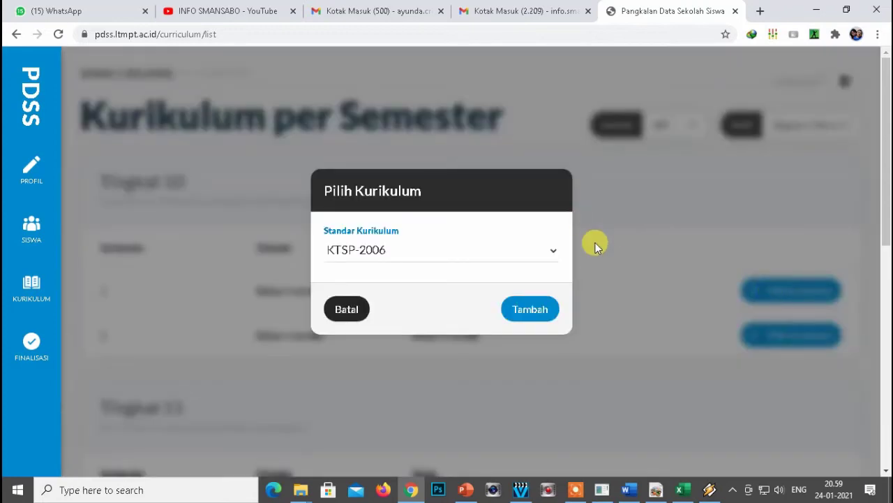
pyautogui.click(546, 254)
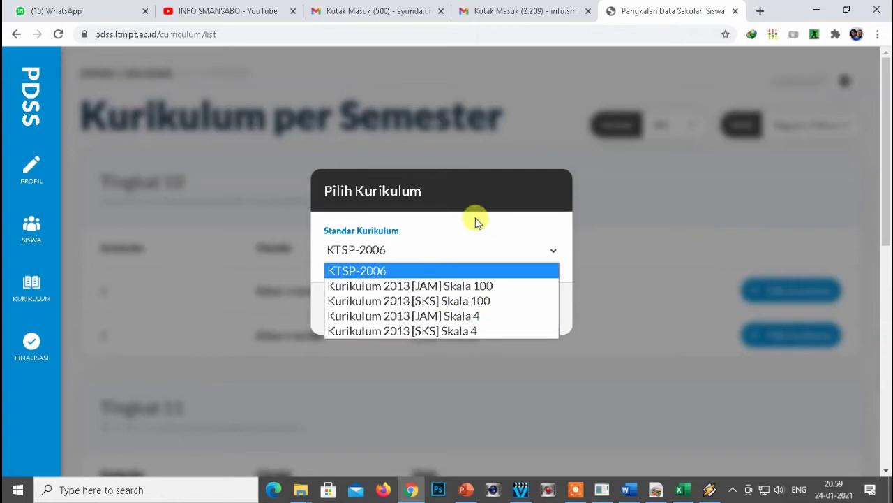
pyautogui.click(383, 287)
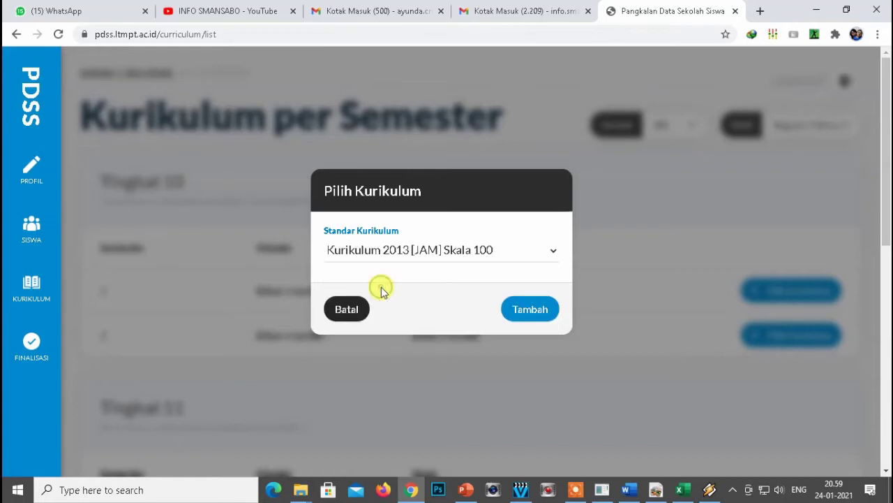
pyautogui.click(529, 309)
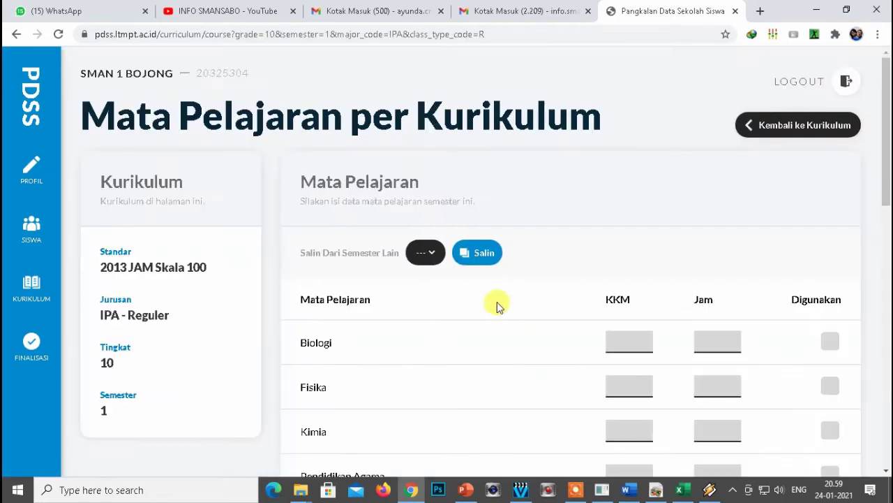
# Return to the curriculum overview filtered to the IPA major.
pyautogui.click(774, 126)
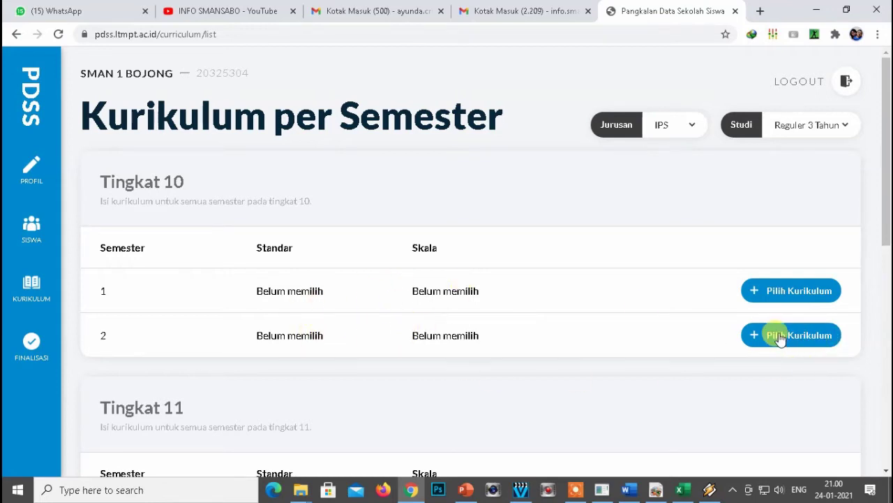
pyautogui.click(693, 126)
pyautogui.click(665, 162)
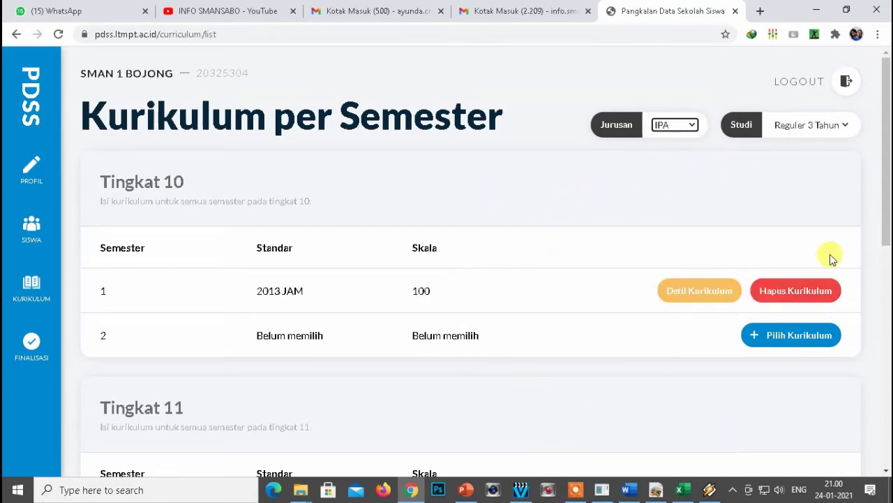
# Add Kurikulum 2013 [JAM] Skala 100 for semester 2, then return to the curriculum list.
pyautogui.click(776, 338)
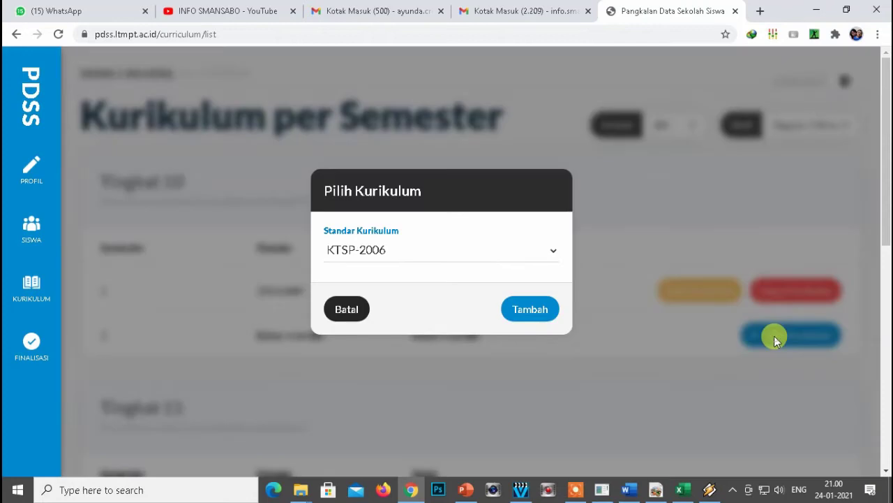
pyautogui.click(551, 251)
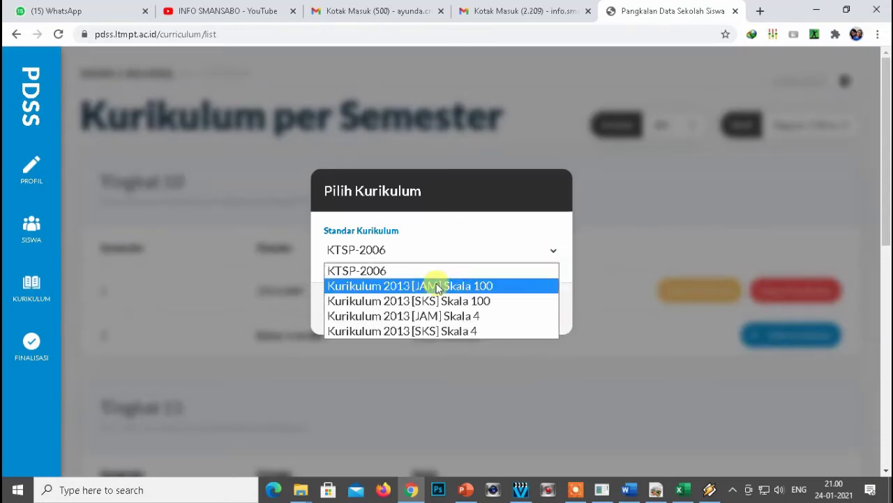
pyautogui.click(394, 288)
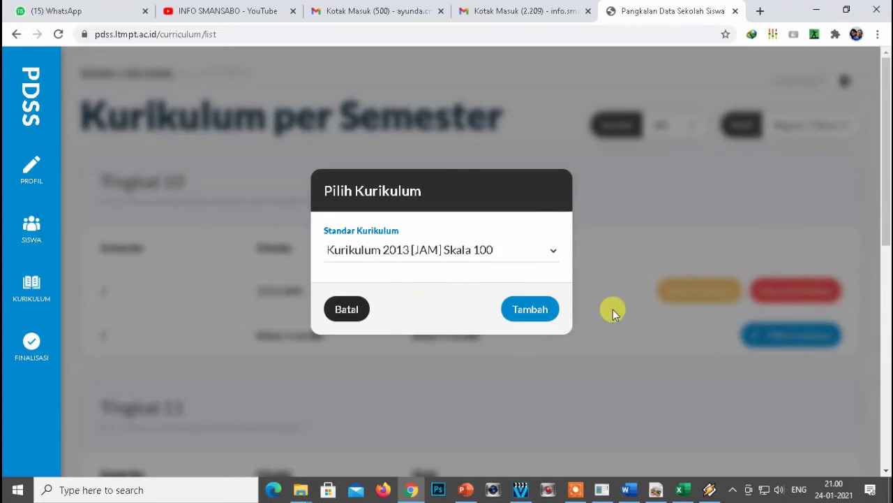
pyautogui.click(532, 313)
pyautogui.scroll(-1, 551, 279)
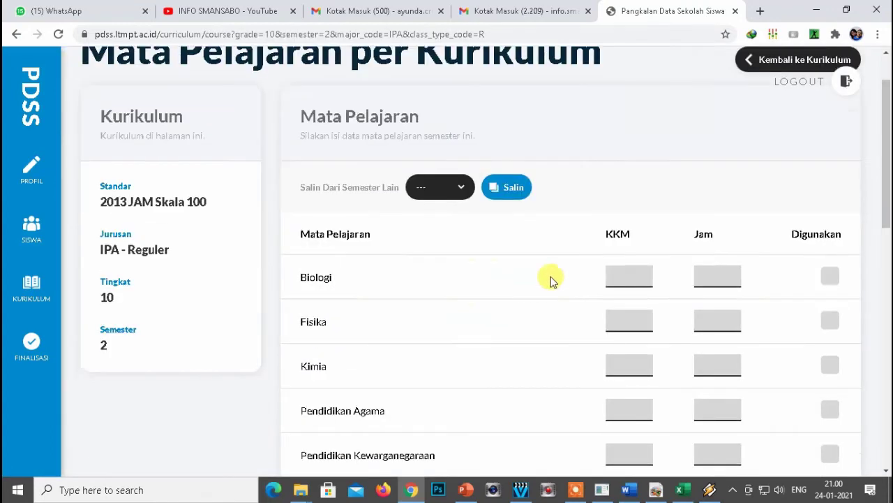
pyautogui.scroll(1, 580, 244)
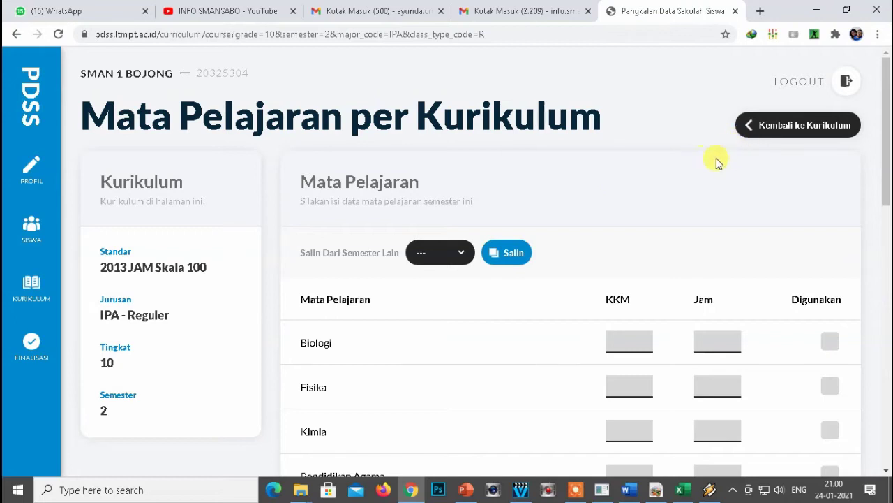
pyautogui.click(762, 127)
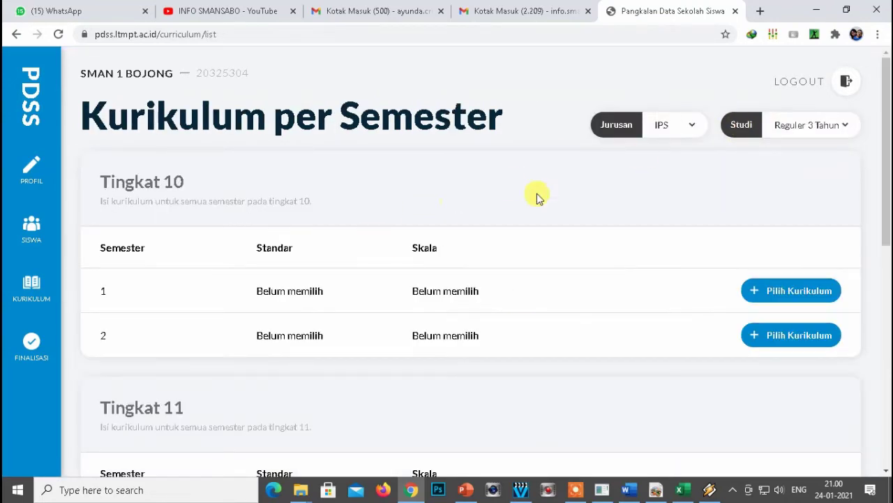
# With Jurusan set to IPA, give Tingkat 11 semester 1 Kurikulum 2013 [JAM] Skala 100.
pyautogui.click(693, 132)
pyautogui.click(684, 157)
pyautogui.scroll(-2, 474, 225)
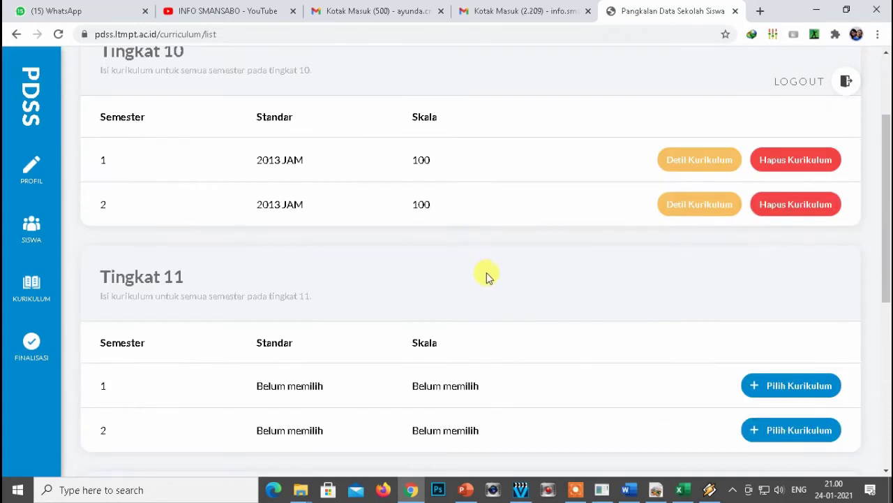
pyautogui.scroll(-2, 486, 277)
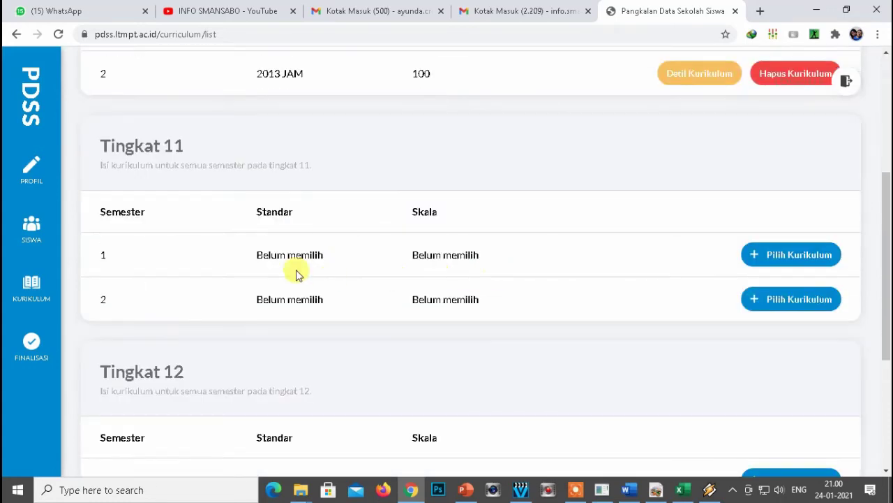
pyautogui.click(773, 257)
pyautogui.click(526, 250)
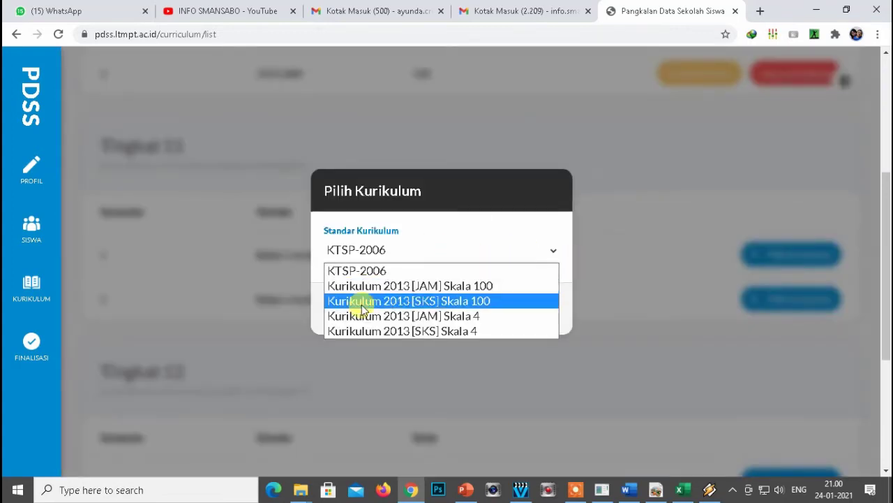
pyautogui.click(435, 287)
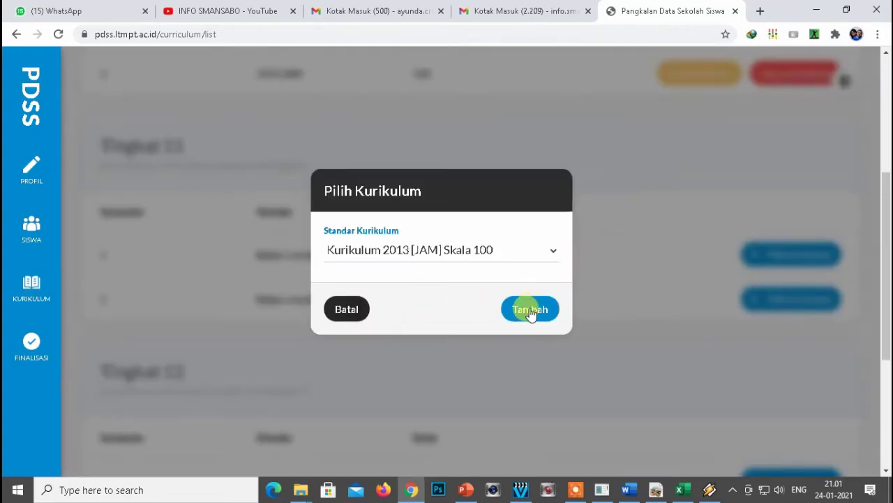
pyautogui.click(530, 312)
# Reselect IPA and give the following semester Kurikulum 2013 [JAM] Skala 100.
pyautogui.click(671, 124)
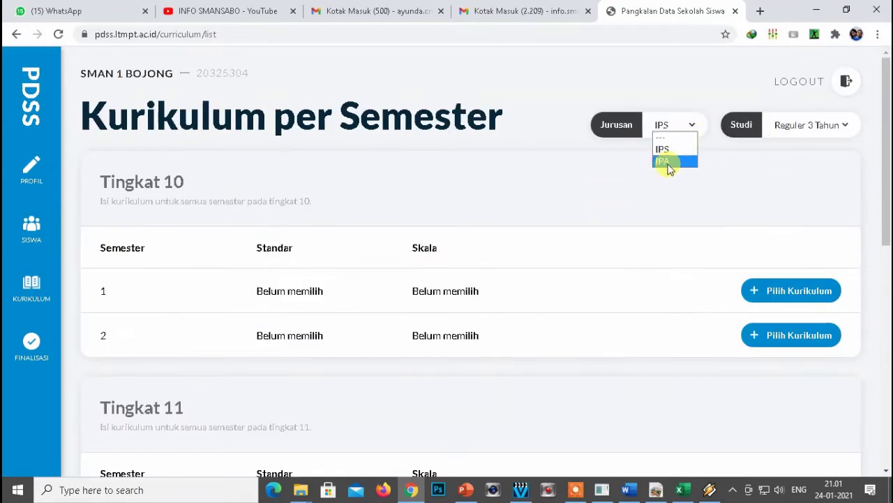
pyautogui.click(668, 162)
pyautogui.scroll(-3, 777, 323)
pyautogui.click(775, 299)
pyautogui.click(429, 251)
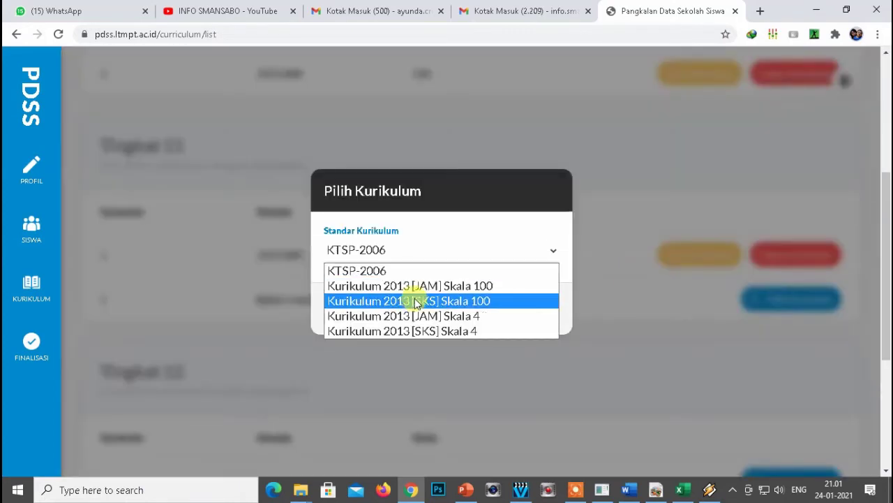
pyautogui.click(423, 286)
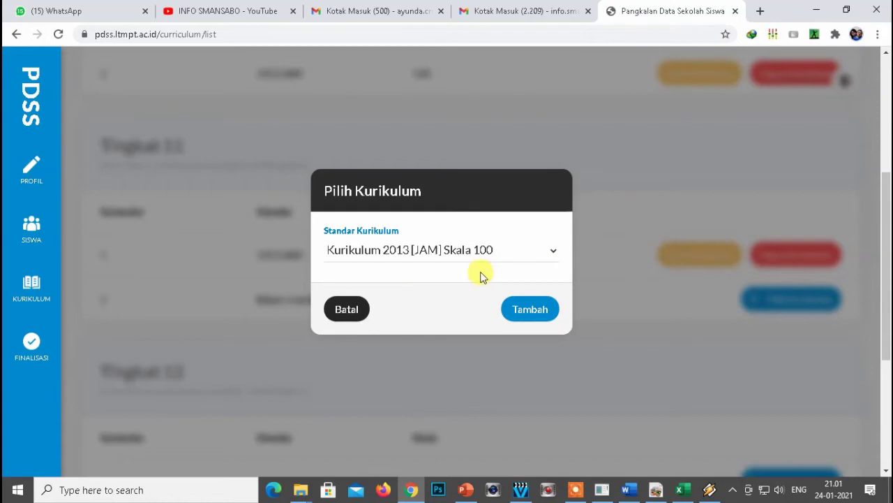
pyautogui.click(530, 318)
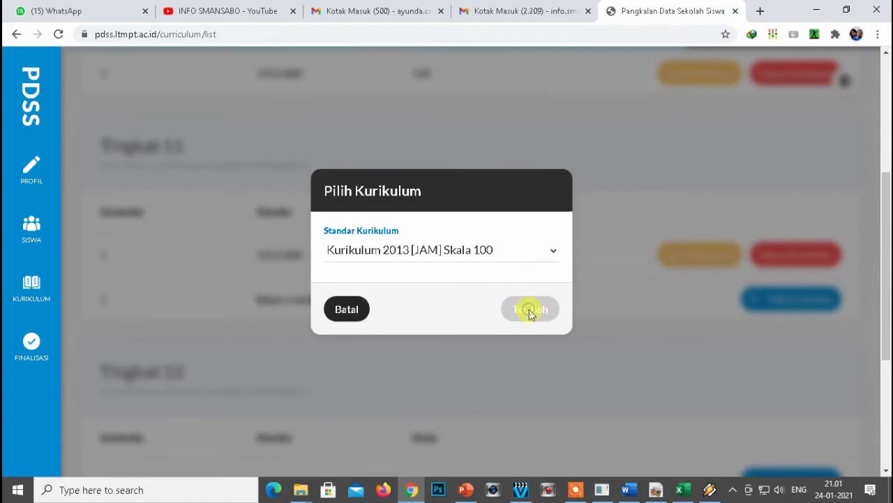
# Give a Tingkat 12 IPA semester Kurikulum 2013 [JAM] Skala 100.
pyautogui.click(796, 126)
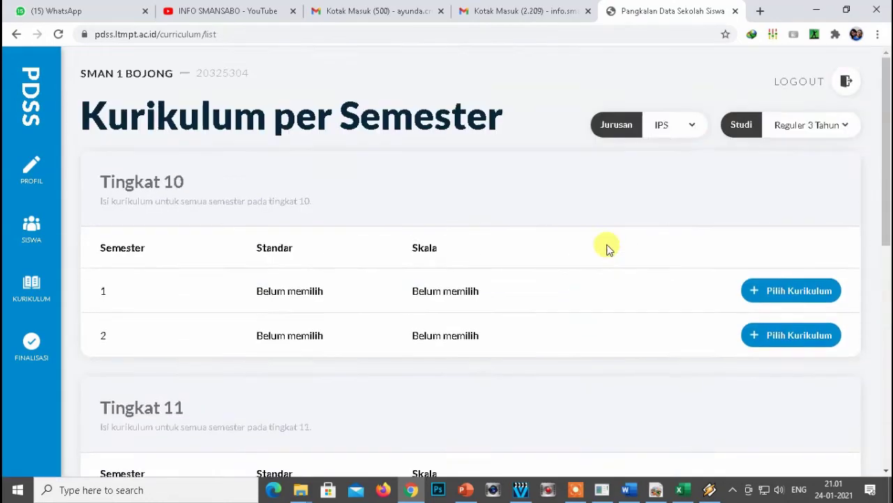
pyautogui.scroll(-7, 600, 251)
pyautogui.click(768, 283)
pyautogui.click(450, 250)
pyautogui.click(450, 282)
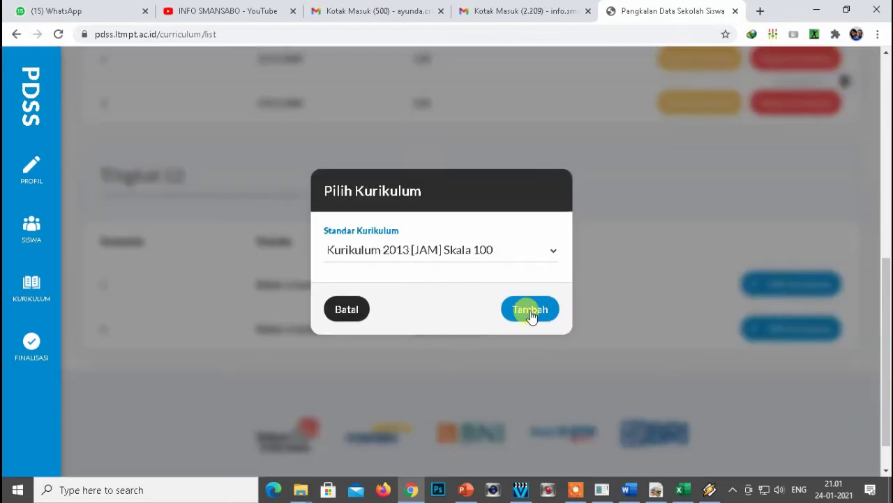
pyautogui.click(531, 309)
# Give IPA Tingkat 12 semester 2 Kurikulum 2013 [JAM] Skala 100, then return to the semester list.
pyautogui.click(797, 126)
pyautogui.scroll(-7, 535, 273)
pyautogui.scroll(7, 704, 144)
pyautogui.click(675, 124)
pyautogui.click(666, 161)
pyautogui.scroll(-7, 760, 294)
pyautogui.click(766, 285)
pyautogui.click(479, 249)
pyautogui.click(461, 281)
pyautogui.click(530, 310)
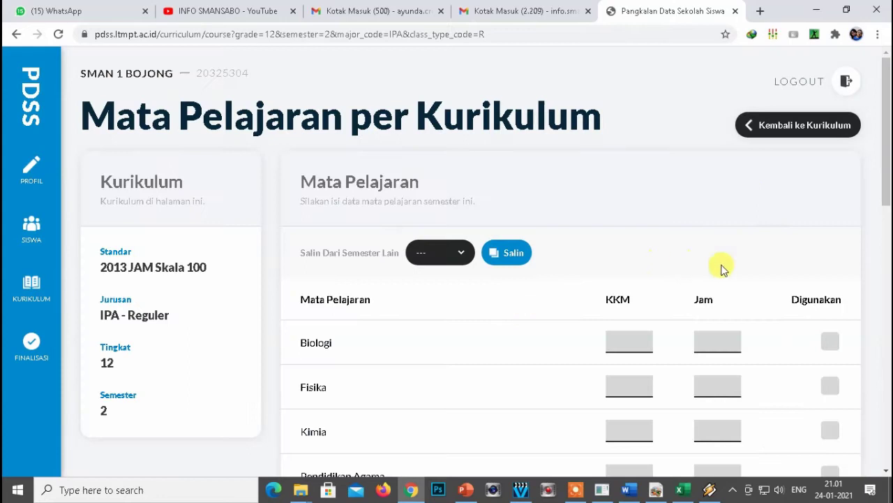
pyautogui.click(777, 133)
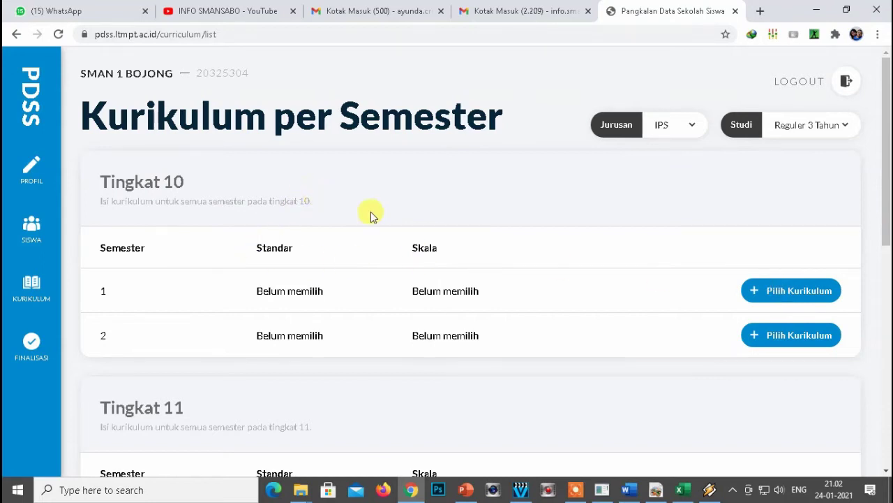
# Scroll the IPS semester list and start choosing a curriculum for a Tingkat 10 semester.
pyautogui.scroll(-8, 434, 241)
pyautogui.scroll(2, 381, 285)
pyautogui.scroll(-2, 381, 286)
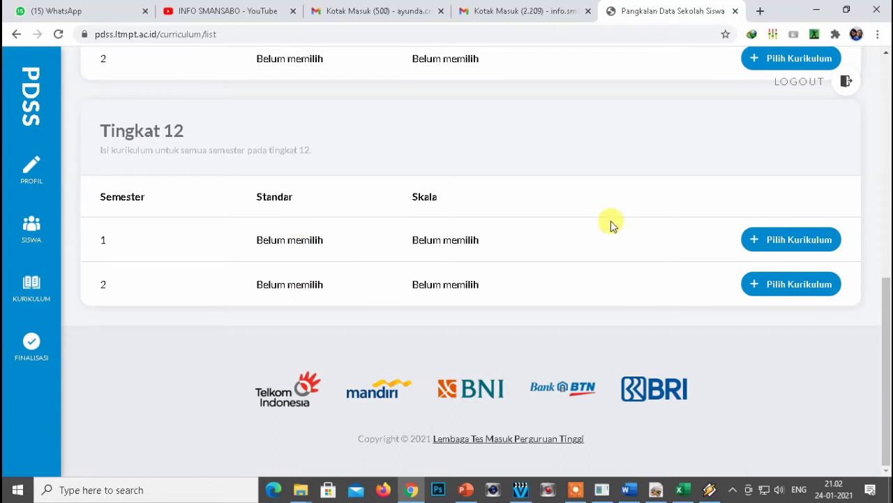
pyautogui.scroll(10, 610, 225)
pyautogui.click(764, 288)
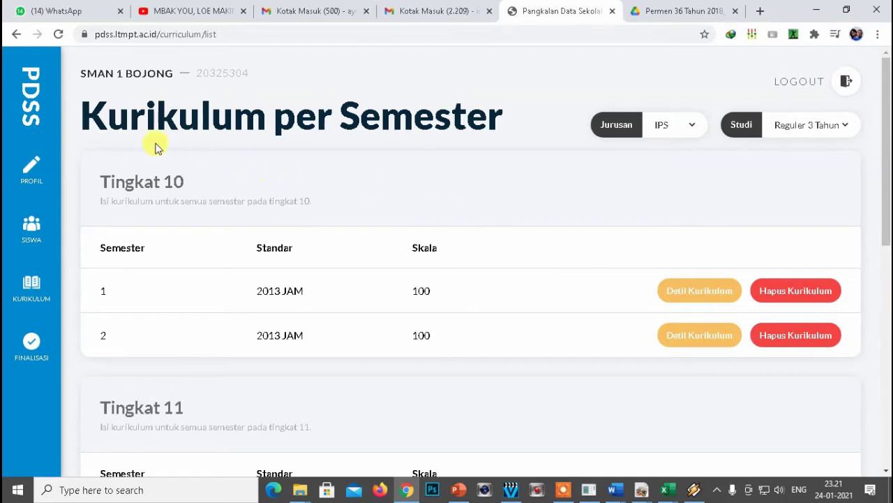
pyautogui.moveTo(88, 112); pyautogui.dragTo(525, 131)
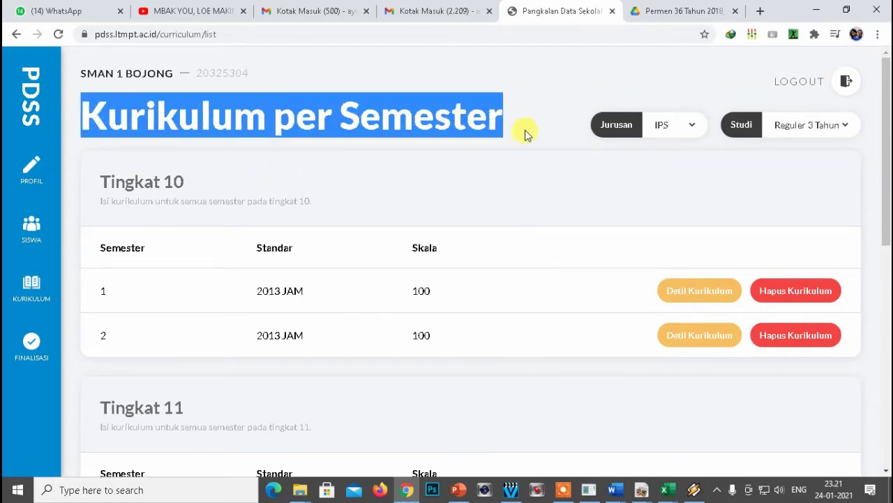
pyautogui.click(524, 130)
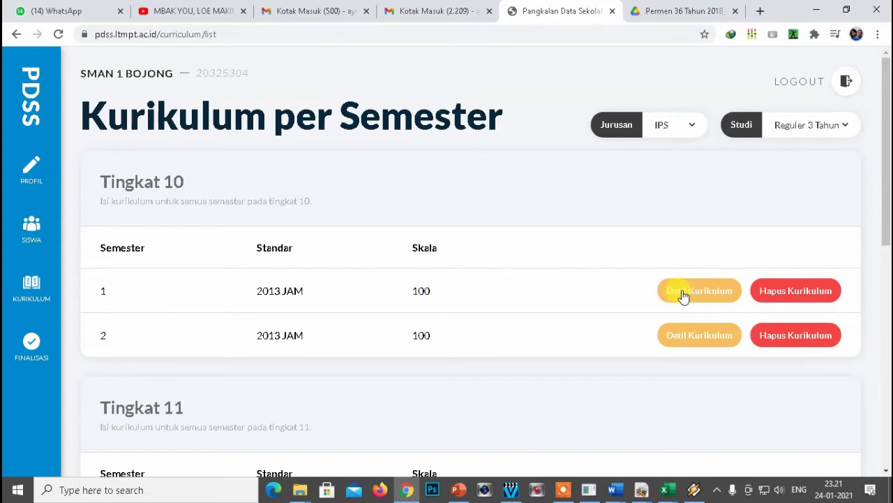
# Open the Detil Kurikulum subject list for IPS Tingkat 10 semester 1.
pyautogui.click(683, 296)
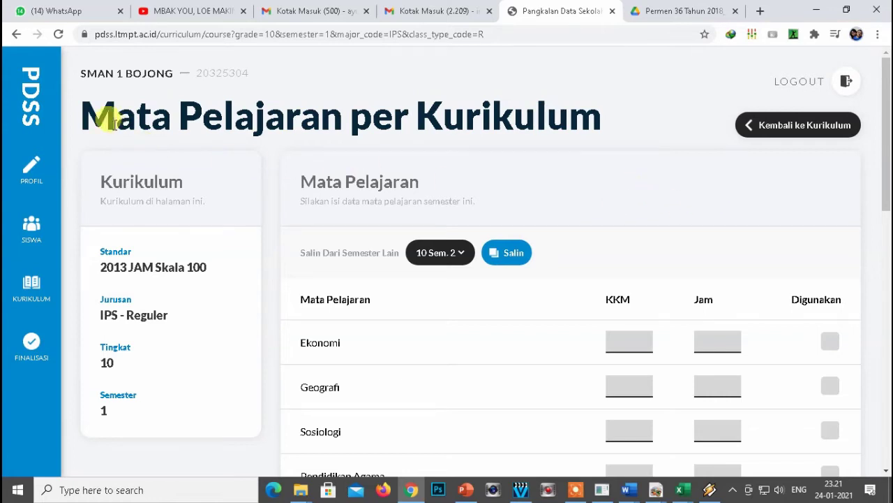
pyautogui.moveTo(81, 108); pyautogui.dragTo(591, 125)
pyautogui.click(648, 135)
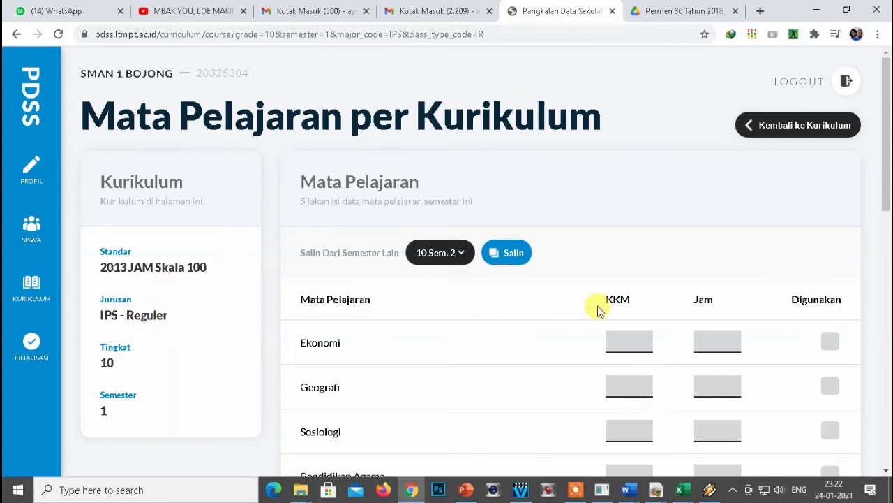
pyautogui.moveTo(888, 152); pyautogui.dragTo(887, 224)
# Mark Ekonomi, Geografi, Sosiologi, Pendidikan Agama, Pendidikan Kewarganegaraan and PJOK as used.
pyautogui.click(830, 132)
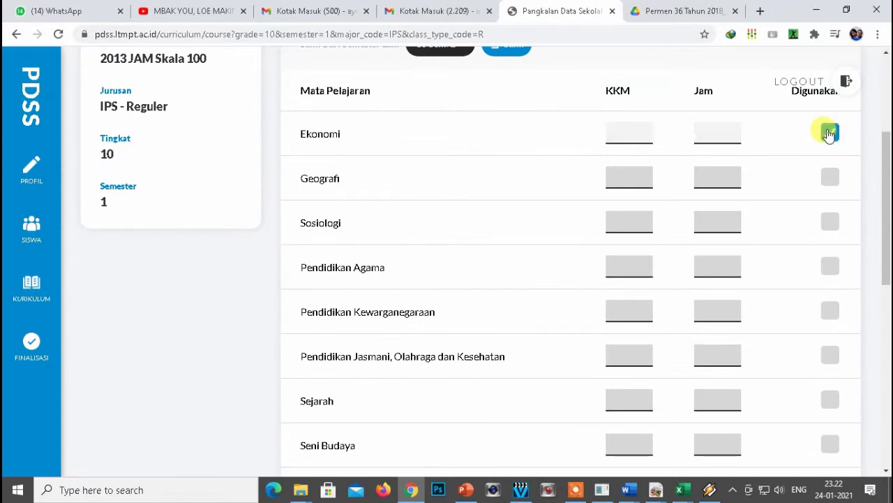
pyautogui.click(830, 177)
pyautogui.click(830, 220)
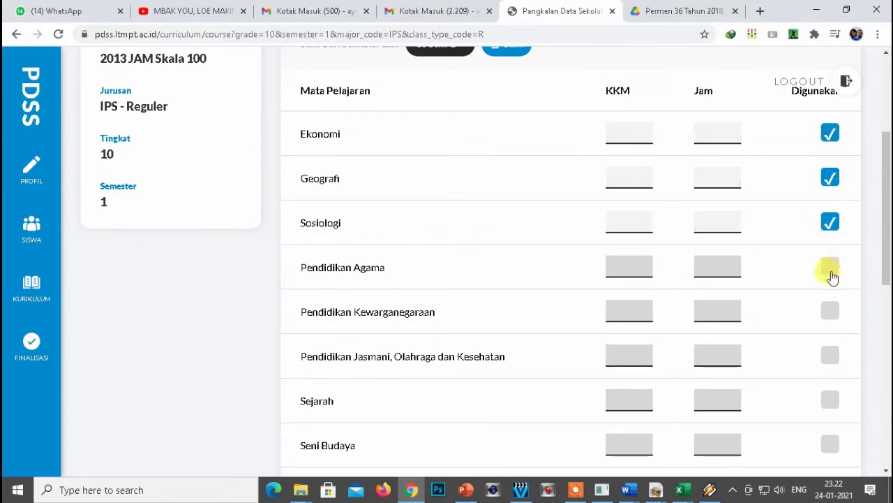
pyautogui.click(830, 269)
pyautogui.click(830, 312)
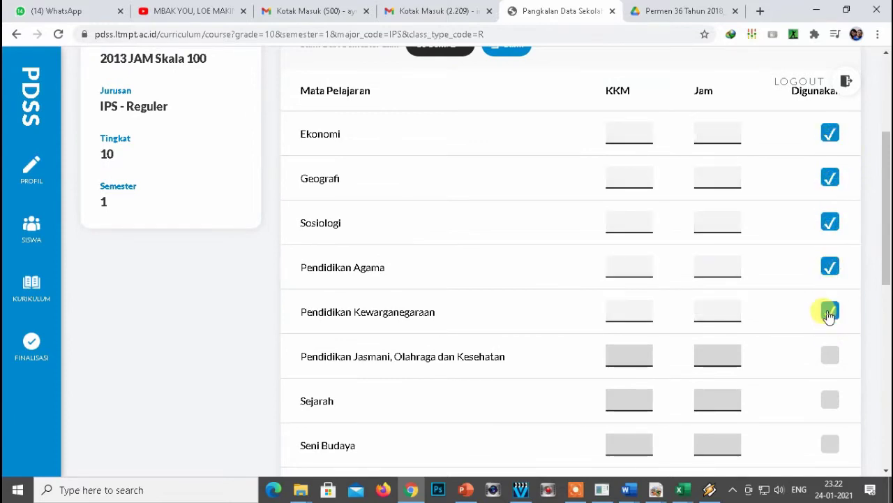
pyautogui.click(831, 357)
# Mark Sejarah, Seni Budaya, Matematika, Bahasa Indonesia, Bahasa Inggris, Kewirausahaan and Sejarah (Peminatan) as used.
pyautogui.moveTo(884, 251); pyautogui.dragTo(886, 332)
pyautogui.click(830, 184)
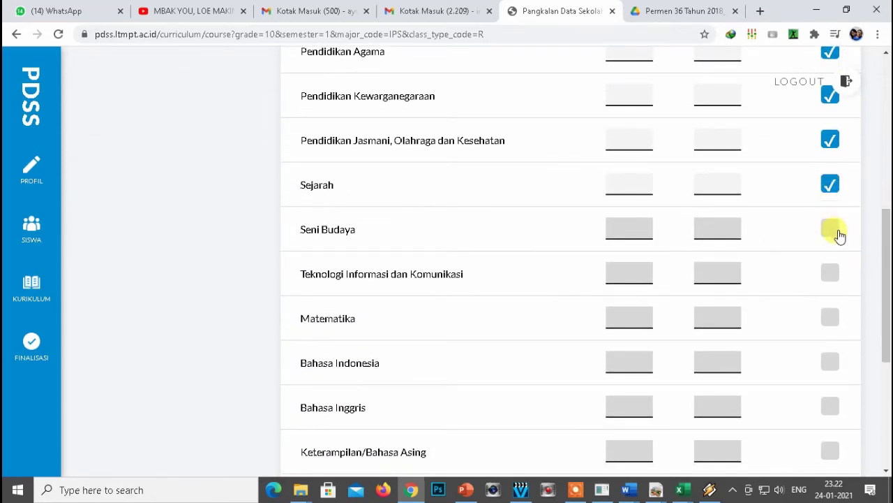
pyautogui.click(832, 230)
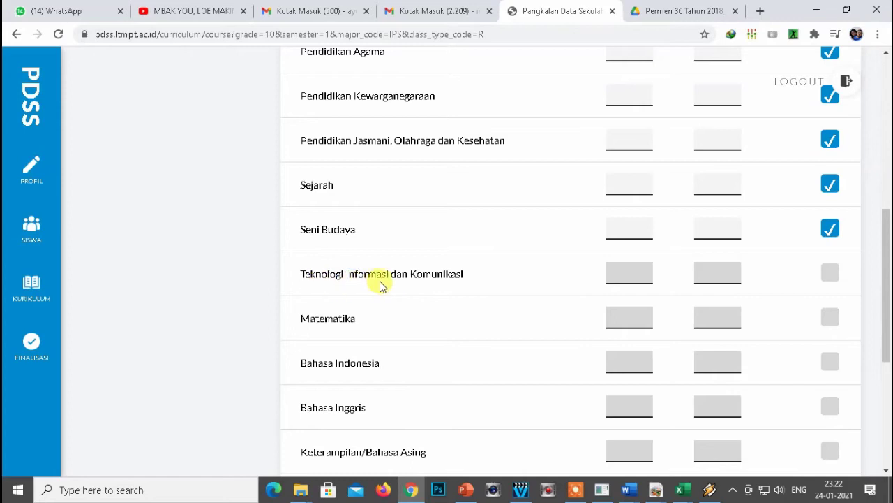
pyautogui.click(831, 320)
pyautogui.moveTo(886, 286); pyautogui.dragTo(886, 328)
pyautogui.click(830, 250)
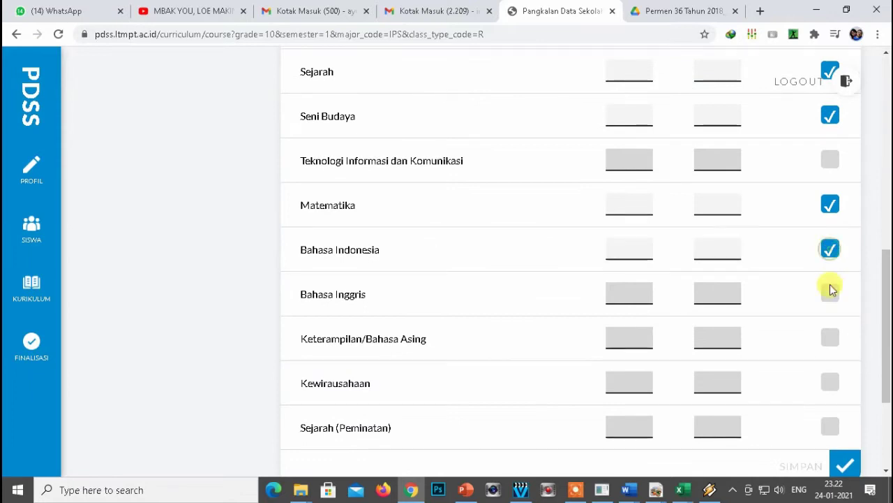
pyautogui.click(831, 293)
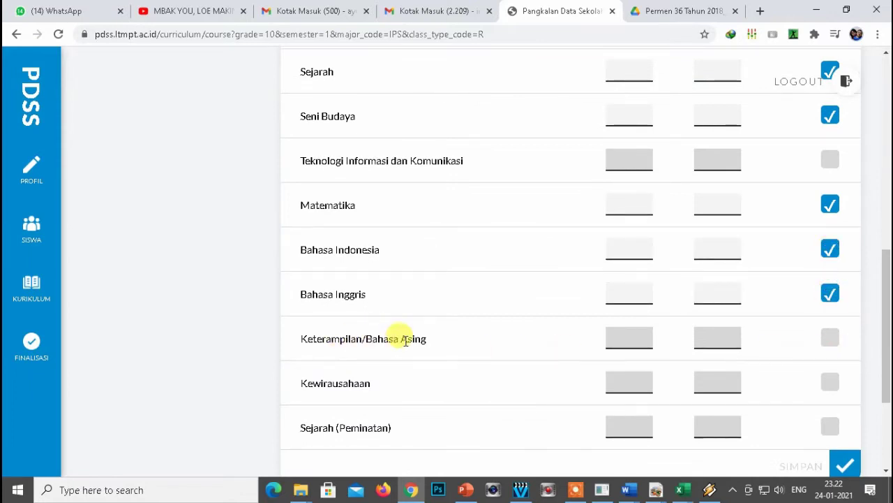
pyautogui.scroll(-2, 884, 316)
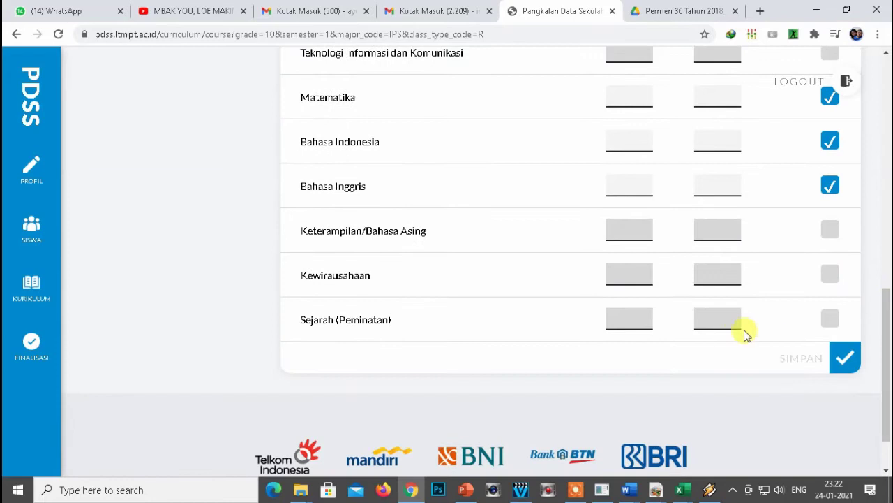
pyautogui.click(830, 281)
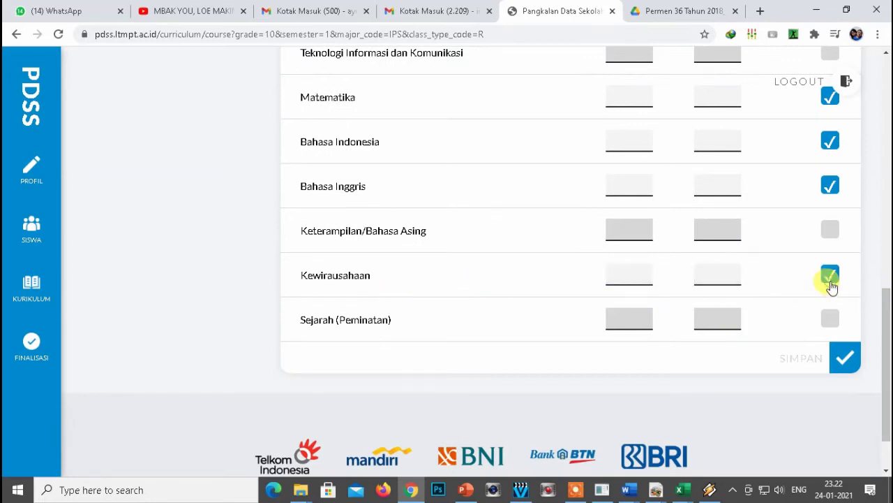
pyautogui.click(830, 322)
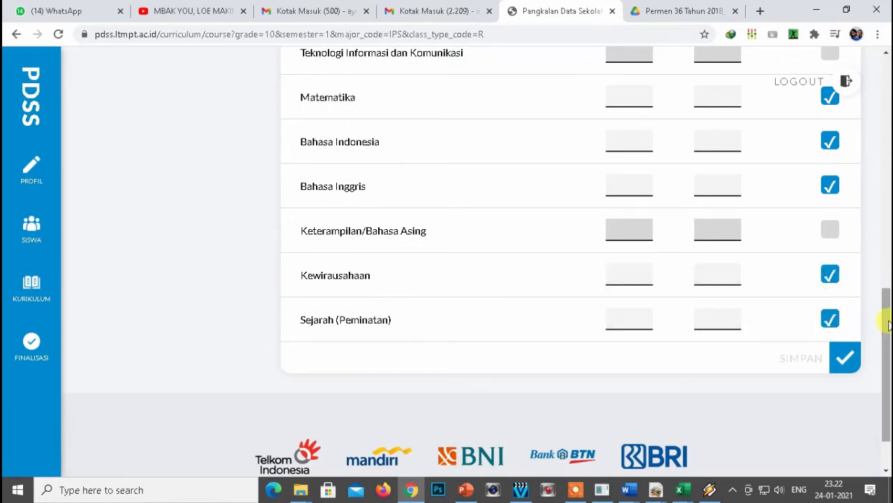
pyautogui.scroll(3, 888, 323)
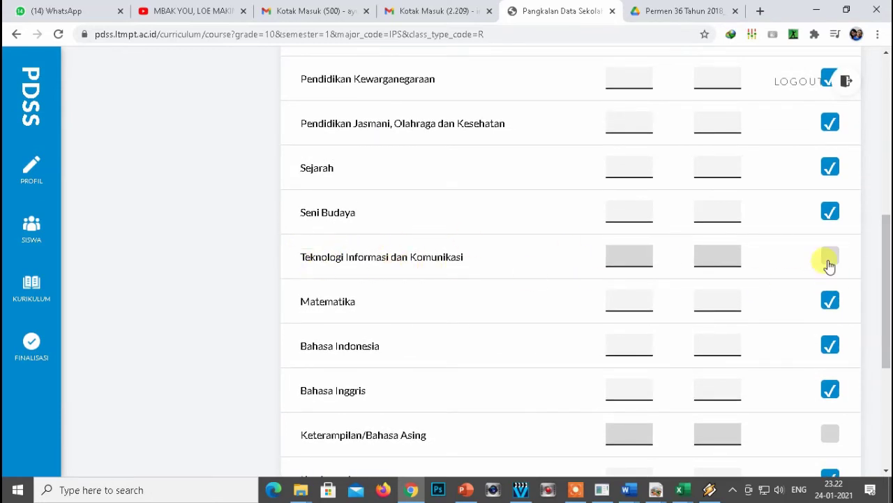
pyautogui.moveTo(886, 262); pyautogui.dragTo(886, 148)
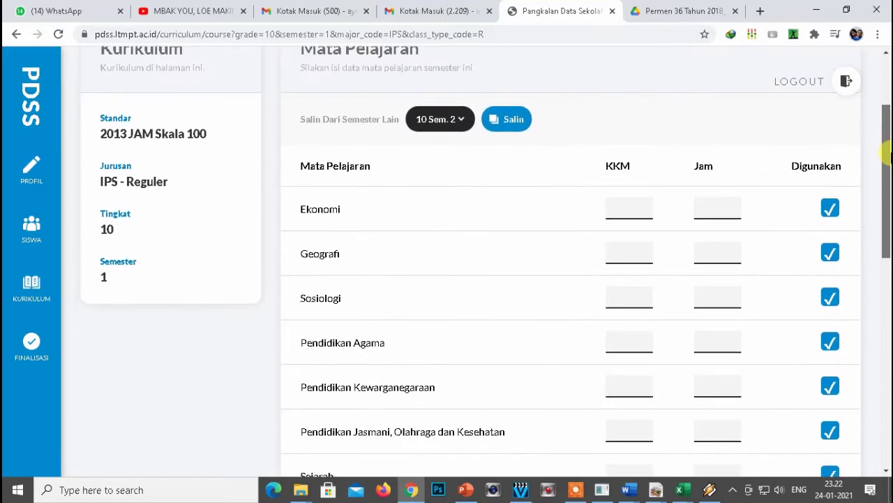
# Enter KKM 70 for Ekonomi and paste 70 into every other subject's KKM field.
pyautogui.click(622, 208)
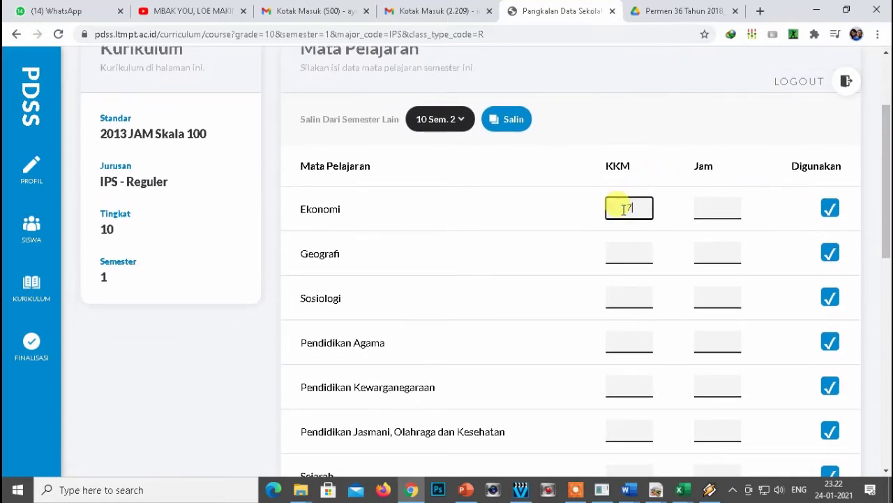
pyautogui.moveTo(645, 207); pyautogui.dragTo(620, 208)
pyautogui.hotkey('ctrl', 'c')
pyautogui.click(626, 252)
pyautogui.hotkey('ctrl', 'v')
pyautogui.click(629, 297)
pyautogui.hotkey('ctrl', 'v')
pyautogui.click(631, 342)
pyautogui.hotkey('ctrl', 'v')
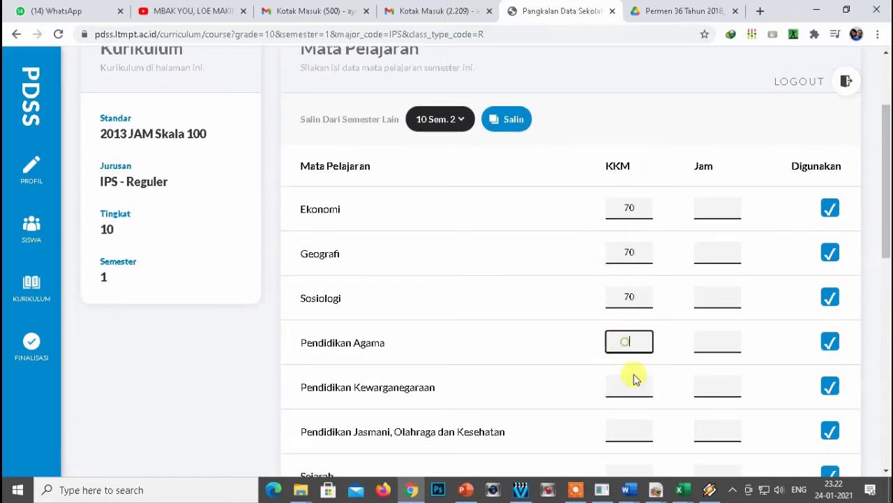
pyautogui.hotkey('ctrl', 'v')
pyautogui.scroll(-3, 629, 388)
pyautogui.click(627, 239)
pyautogui.hotkey('ctrl', 'v')
pyautogui.click(630, 328)
pyautogui.click(630, 371)
pyautogui.hotkey('ctrl', 'v')
pyautogui.scroll(3, 613, 280)
pyautogui.scroll(5, 612, 281)
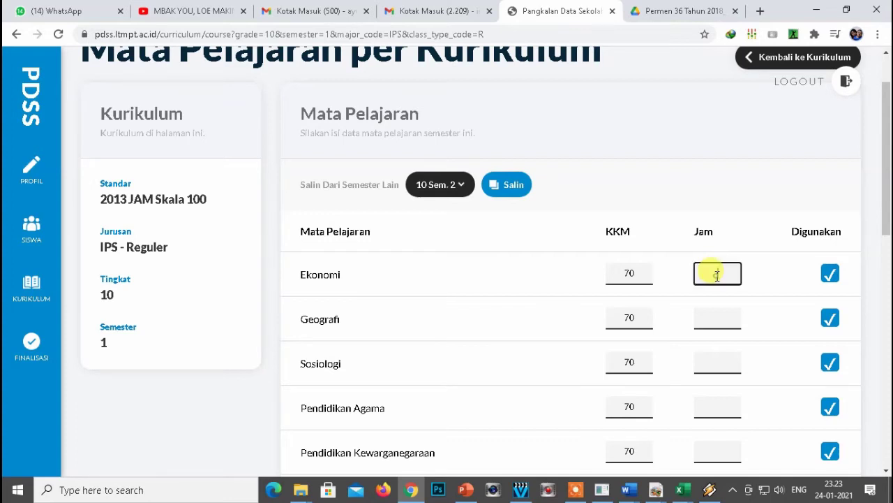
# Enter Jam 3, 3, 3, 3, 2, 3, 2 for Ekonomi through Sejarah.
pyautogui.write('3')
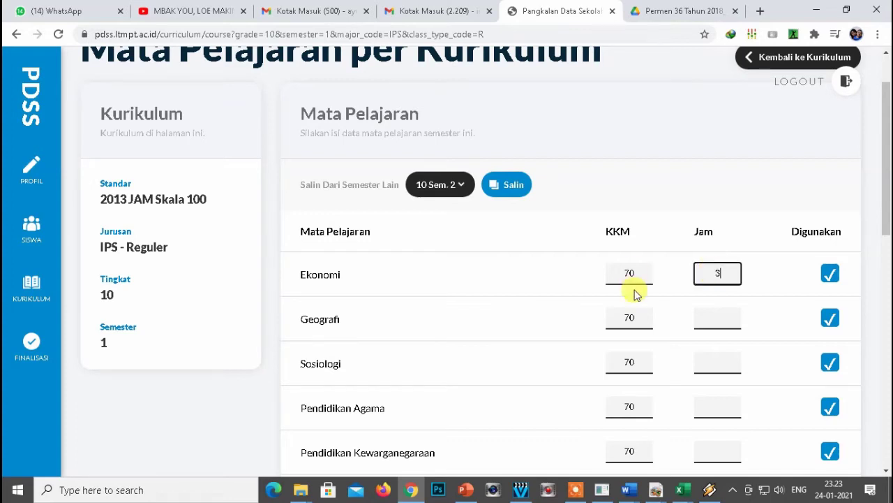
pyautogui.click(709, 319)
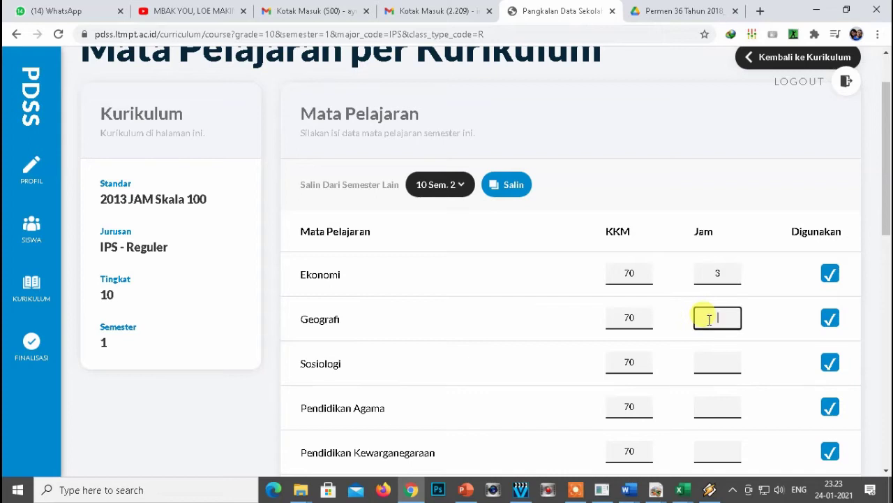
pyautogui.click(717, 359)
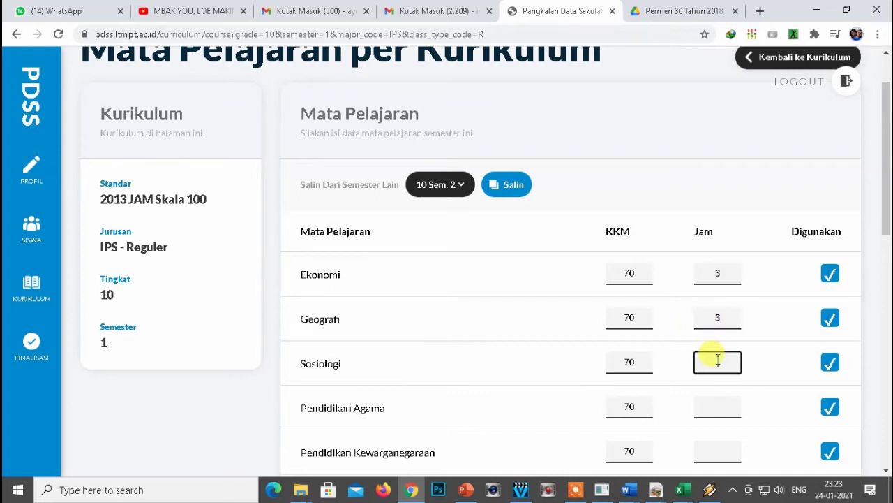
pyautogui.write('3')
pyautogui.click(715, 408)
pyautogui.write('3')
pyautogui.scroll(-2, 668, 378)
pyautogui.click(723, 321)
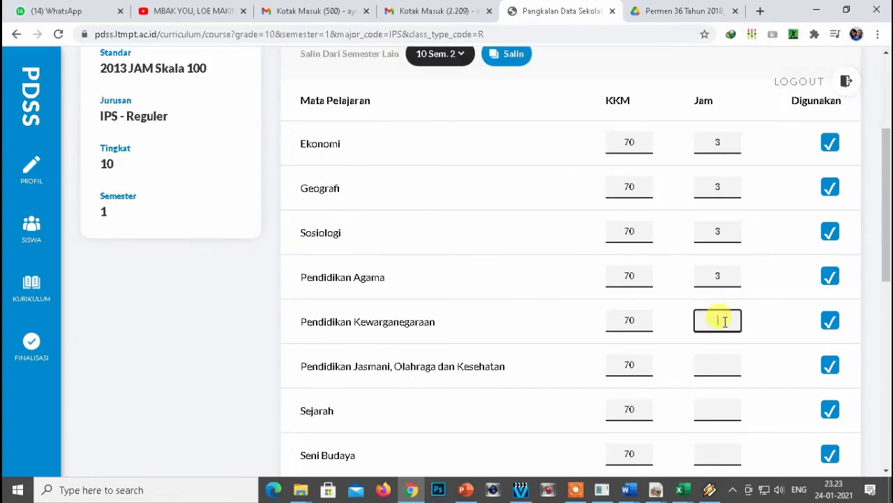
pyautogui.click(709, 363)
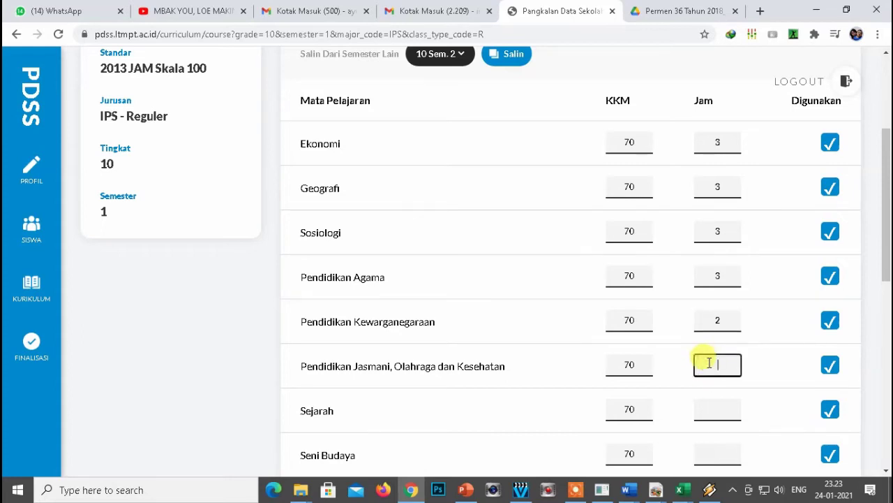
pyautogui.write('3')
pyautogui.click(718, 409)
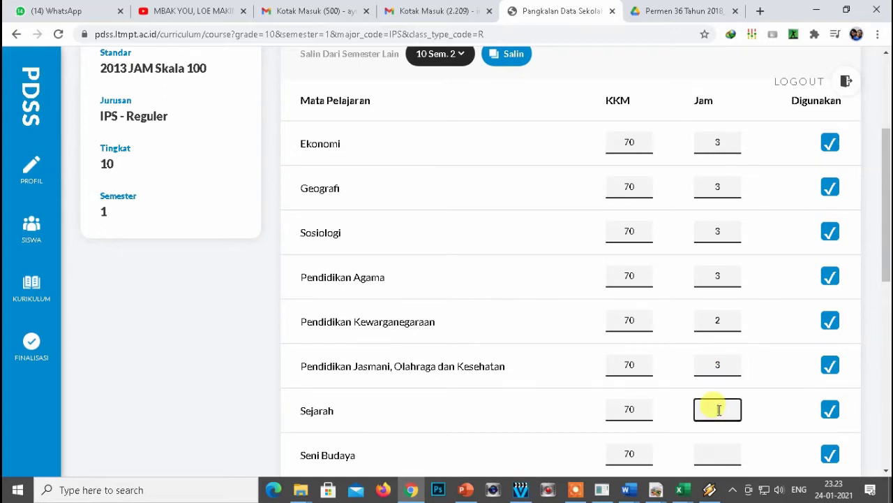
pyautogui.write('2')
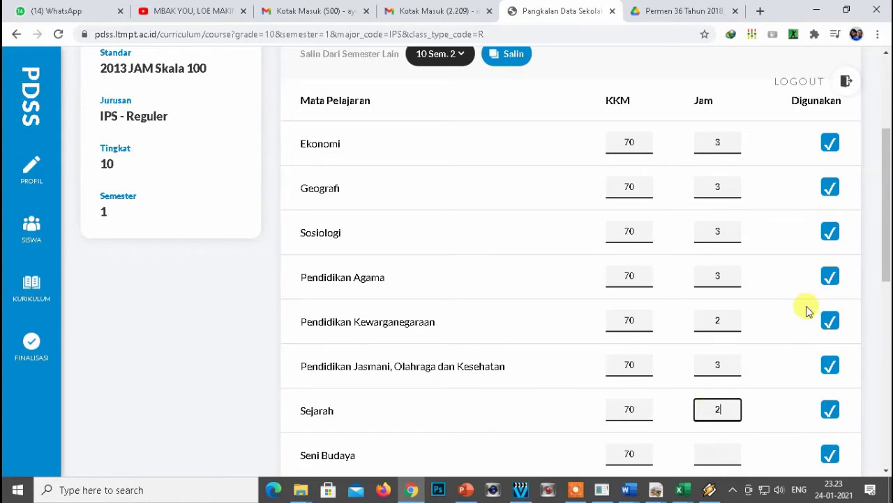
# Enter Jam 2, 4, 4, 2, 2, 3 for Seni Budaya through Sejarah (Peminatan) and save.
pyautogui.scroll(-2, 796, 314)
pyautogui.click(715, 322)
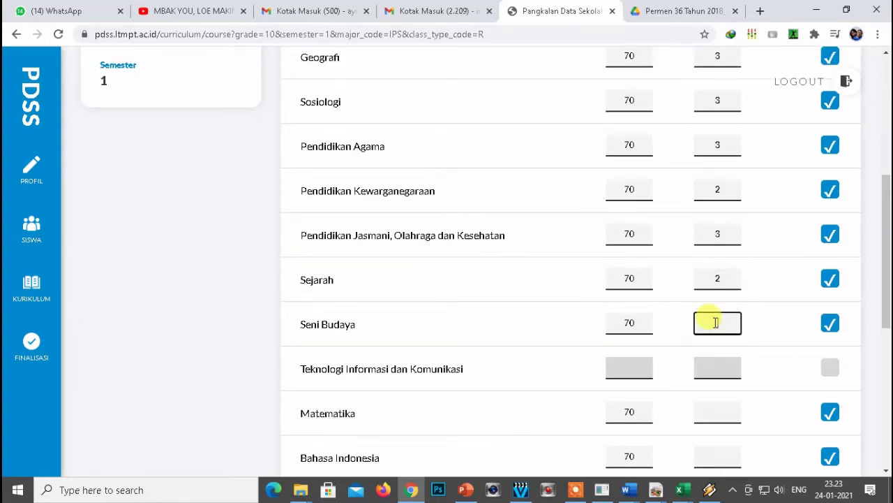
pyautogui.scroll(-2, 719, 325)
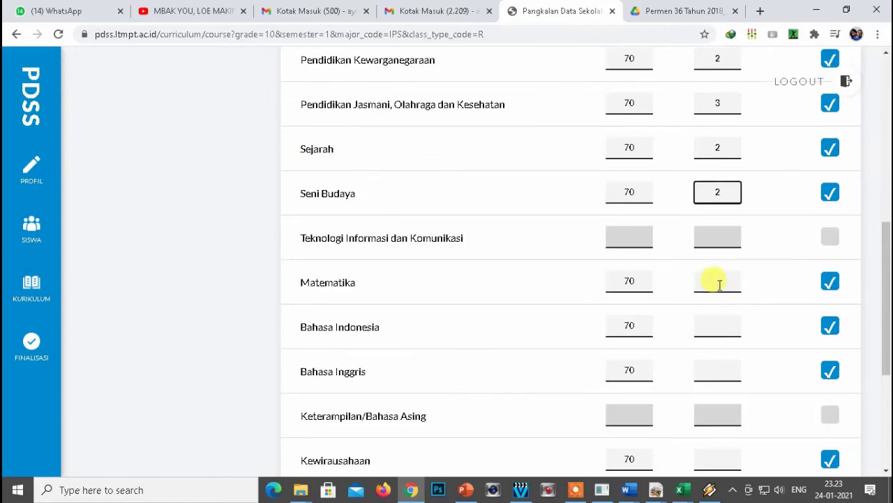
pyautogui.click(720, 279)
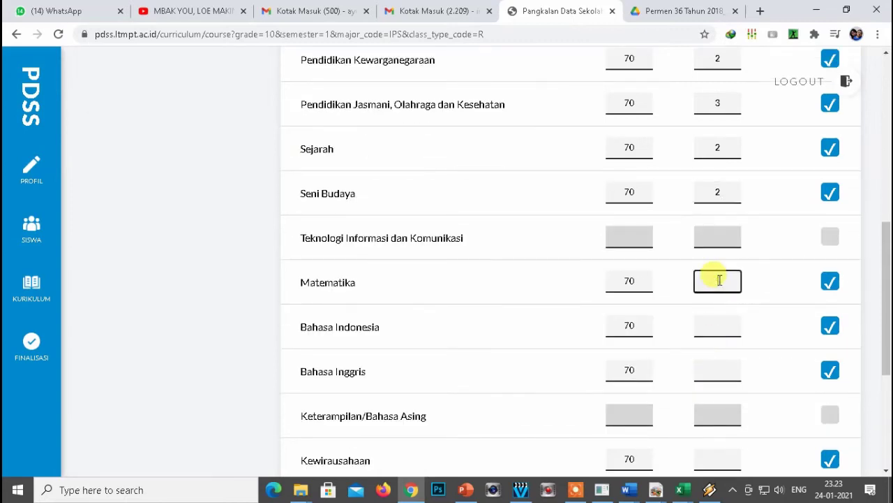
pyautogui.click(717, 326)
pyautogui.write('4')
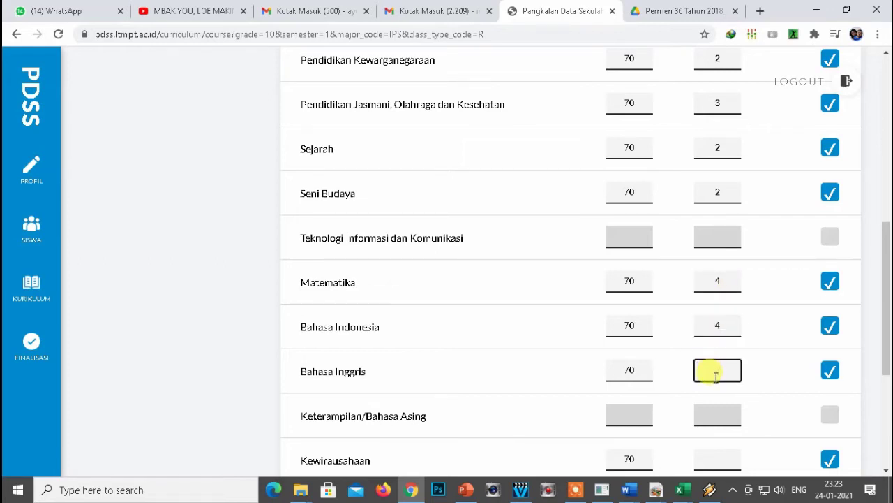
pyautogui.click(717, 372)
pyautogui.write('2')
pyautogui.scroll(-2, 717, 370)
pyautogui.click(712, 323)
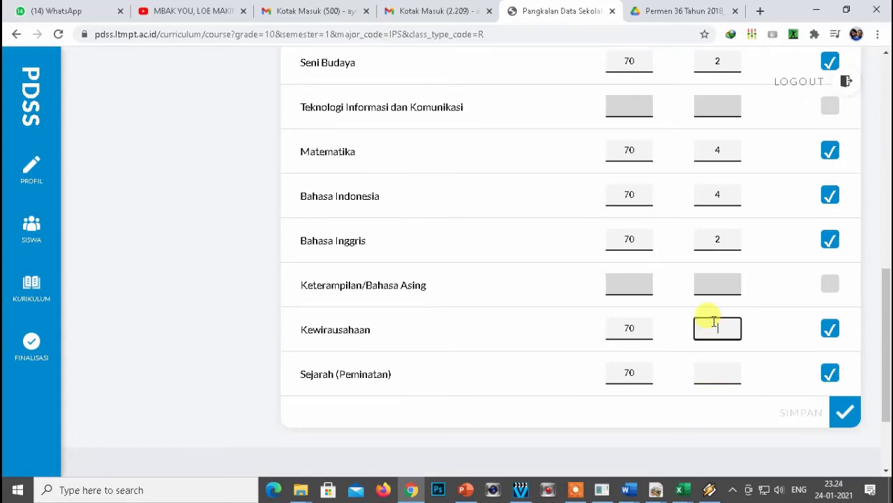
pyautogui.click(718, 372)
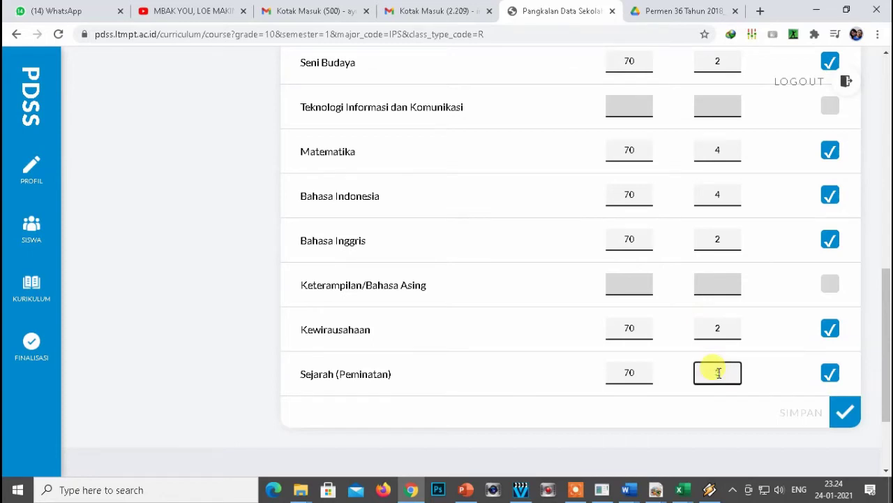
pyautogui.write('3')
pyautogui.scroll(-1, 624, 417)
pyautogui.scroll(6, 733, 361)
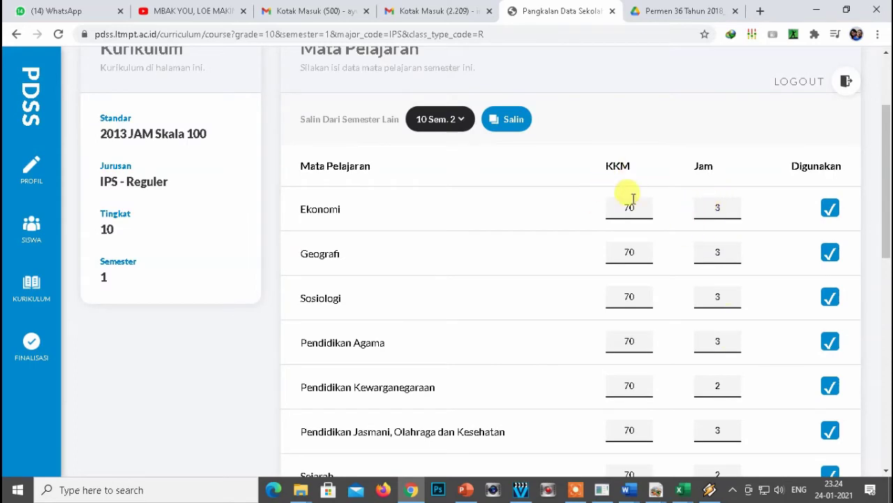
pyautogui.scroll(-8, 496, 186)
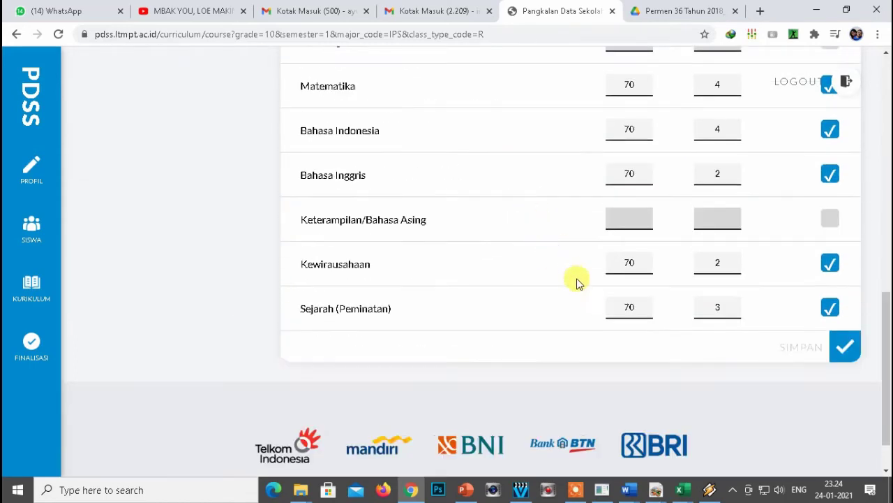
pyautogui.click(844, 290)
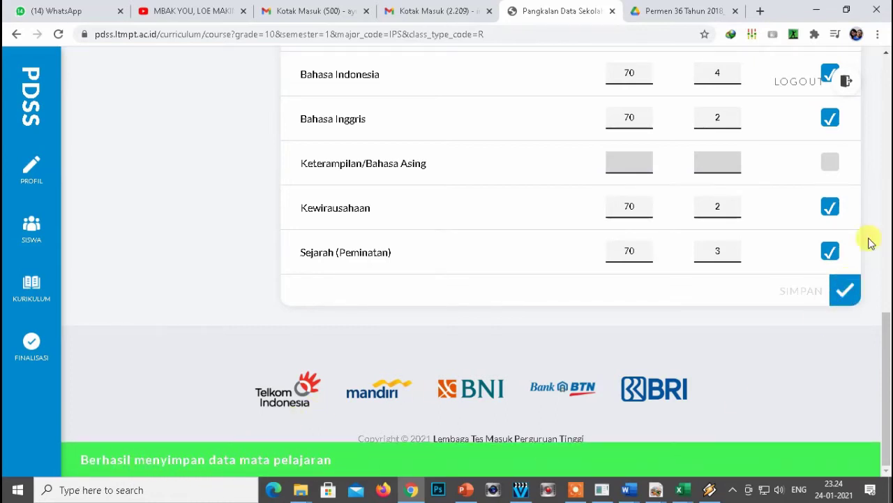
pyautogui.moveTo(883, 343); pyautogui.dragTo(883, 70)
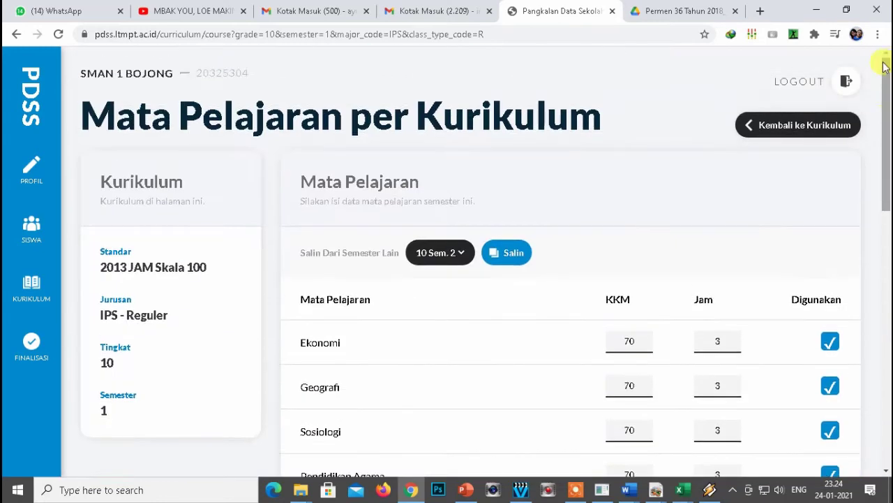
# Open Detil Kurikulum for IPS Tingkat 10 semester 2.
pyautogui.click(783, 127)
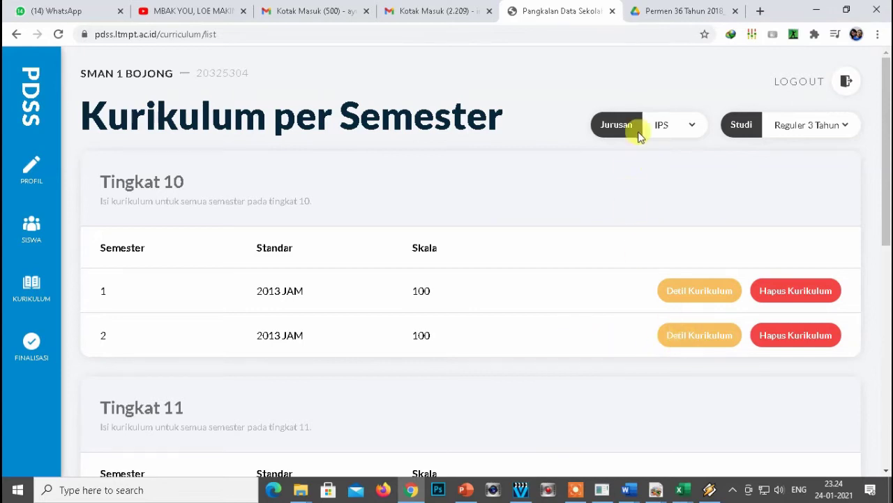
pyautogui.click(689, 342)
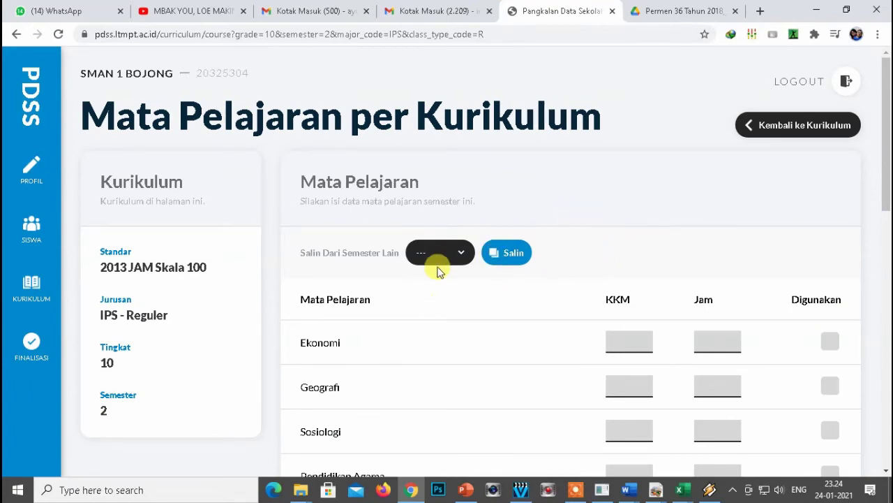
pyautogui.moveTo(294, 251); pyautogui.dragTo(324, 253)
# Copy KKM and Jam from 10 Sem. 1, save, and return to the curriculum list.
pyautogui.click(454, 252)
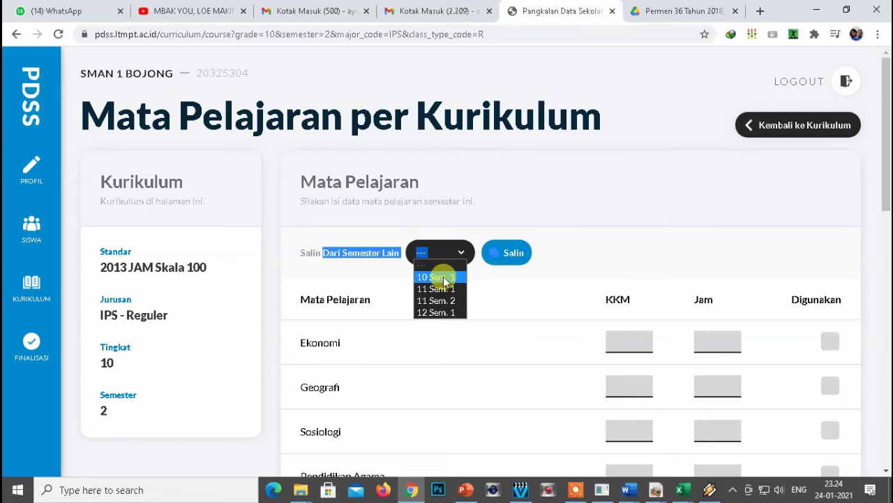
pyautogui.click(444, 279)
pyautogui.click(506, 255)
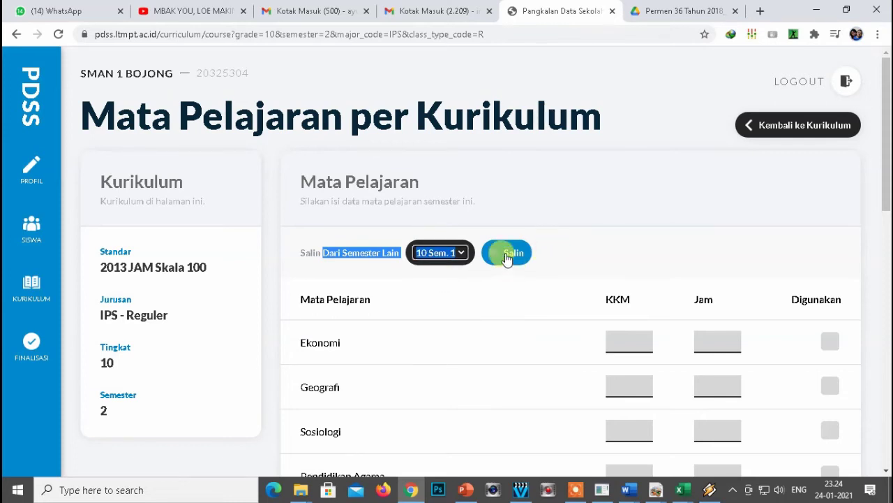
pyautogui.moveTo(883, 175); pyautogui.dragTo(885, 469)
pyautogui.click(843, 296)
pyautogui.moveTo(891, 356); pyautogui.dragTo(886, 90)
pyautogui.click(810, 130)
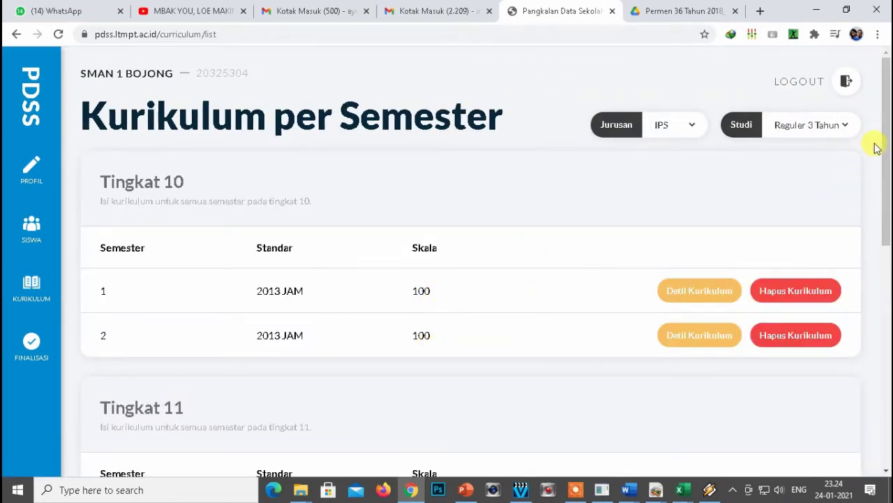
# Scroll the Kurikulum per Semester page to the IPS Tingkat 11 semester 1 entry.
pyautogui.moveTo(885, 125); pyautogui.dragTo(885, 326)
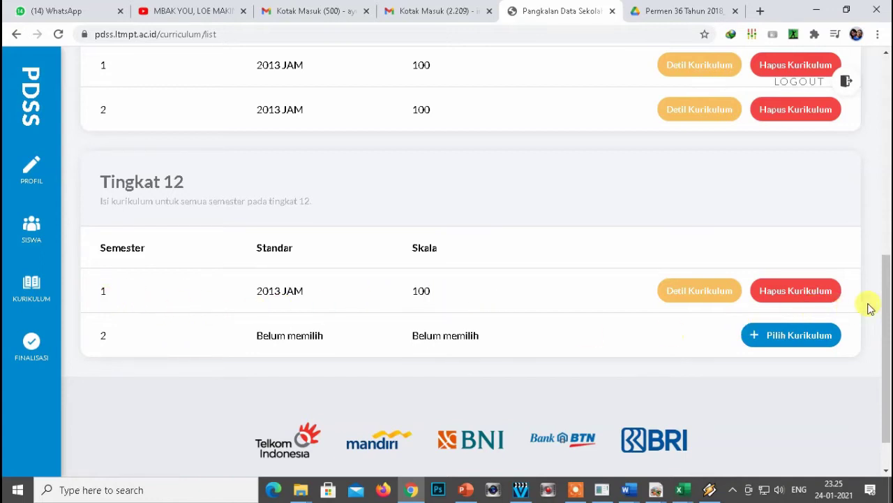
pyautogui.moveTo(884, 300); pyautogui.dragTo(887, 198)
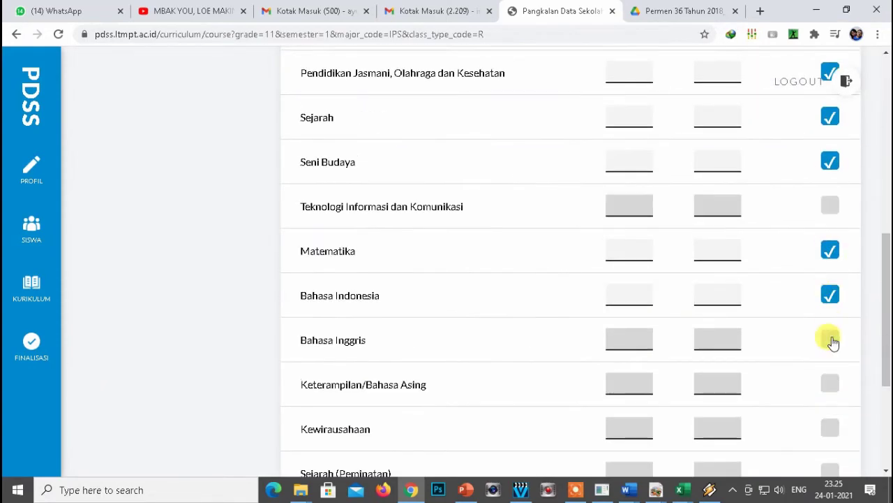
# Mark the remaining subjects as used and enter KKM 70 for Ekonomi.
pyautogui.click(831, 339)
pyautogui.click(831, 428)
pyautogui.scroll(-3, 831, 428)
pyautogui.click(831, 276)
pyautogui.scroll(8, 682, 222)
pyautogui.click(629, 176)
pyautogui.write('70')
pyautogui.doubleClick(629, 175)
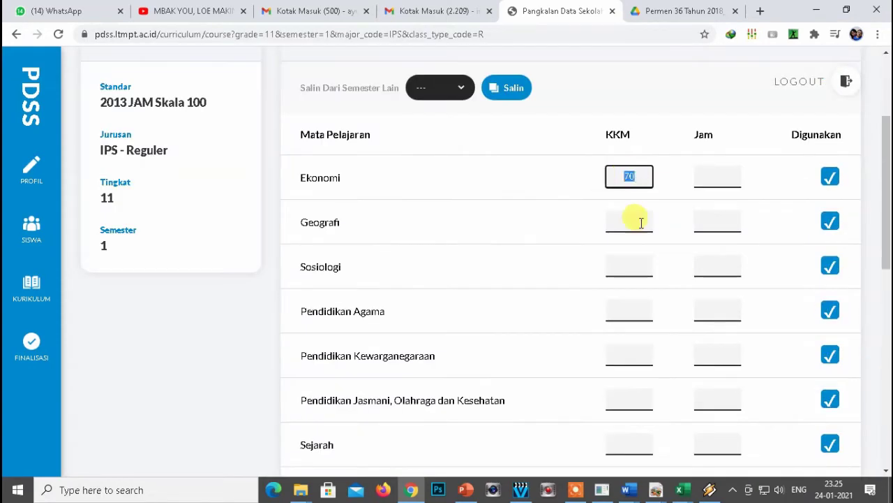
pyautogui.scroll(-4, 630, 417)
pyautogui.scroll(11, 730, 326)
# Copy KKM and Jam values from 10 Sem. 2 and set Ekonomi's Jam to 4.
pyautogui.click(457, 252)
pyautogui.click(442, 289)
pyautogui.click(507, 253)
pyautogui.scroll(-2, 746, 280)
pyautogui.doubleClick(726, 208)
pyautogui.write('4')
pyautogui.doubleClick(726, 254)
pyautogui.write('4')
pyautogui.doubleClick(727, 298)
pyautogui.write('4')
pyautogui.doubleClick(729, 342)
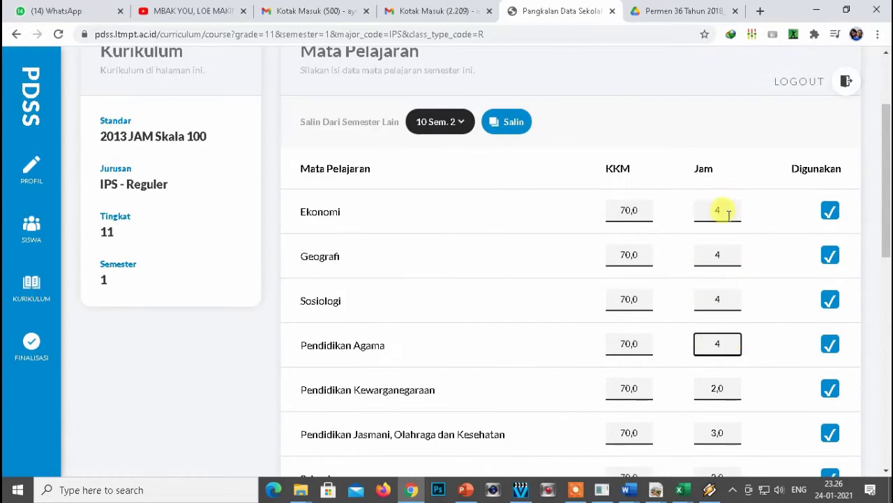
# Overwrite the remaining Jam values, setting Sejarah (Peminatan) to 4.
pyautogui.scroll(-1, 712, 388)
pyautogui.doubleClick(723, 366)
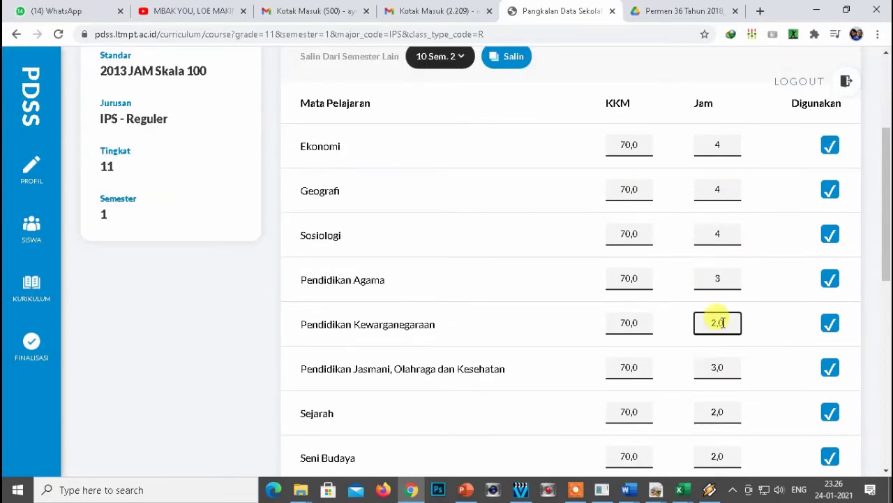
pyautogui.doubleClick(710, 411)
pyautogui.scroll(-3, 724, 365)
pyautogui.click(722, 392)
pyautogui.scroll(-3, 722, 390)
pyautogui.doubleClick(714, 331)
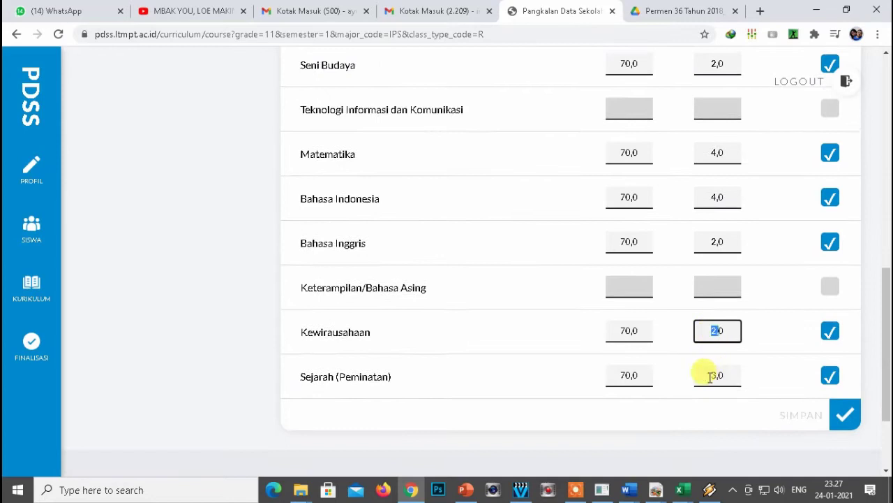
pyautogui.doubleClick(710, 375)
pyautogui.write('4')
pyautogui.click(845, 349)
pyautogui.scroll(10, 704, 355)
# Copy 11 Sem. 1 values into grade 11 semester 2, adjust Seni Budaya and Bahasa Indonesia Jam, and save.
pyautogui.click(807, 123)
pyautogui.click(694, 368)
pyautogui.click(442, 252)
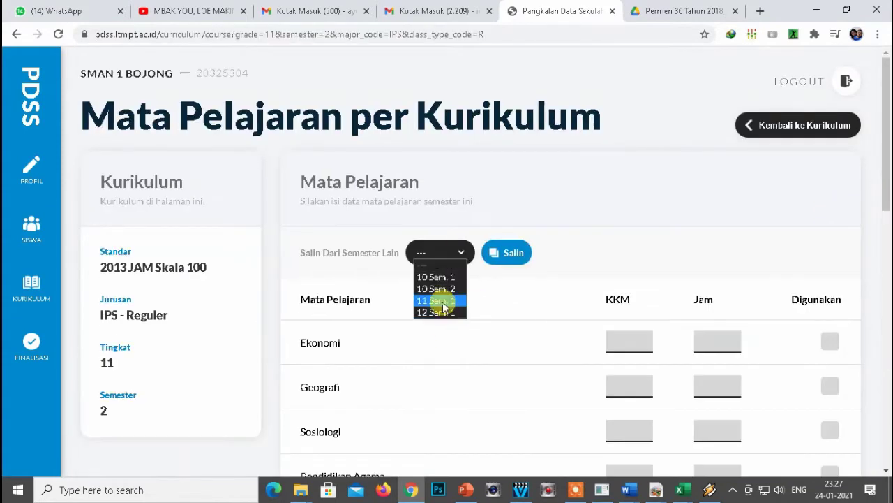
pyautogui.click(444, 302)
pyautogui.click(507, 252)
pyautogui.scroll(-4, 719, 76)
pyautogui.click(717, 388)
pyautogui.scroll(-3, 750, 335)
pyautogui.click(719, 277)
pyautogui.scroll(-3, 719, 455)
pyautogui.click(845, 289)
# Revise grade 11 semester 1 Jam values, including Pendidikan Agama, and save.
pyautogui.moveTo(885, 351); pyautogui.dragTo(885, 98)
pyautogui.click(808, 124)
pyautogui.click(798, 266)
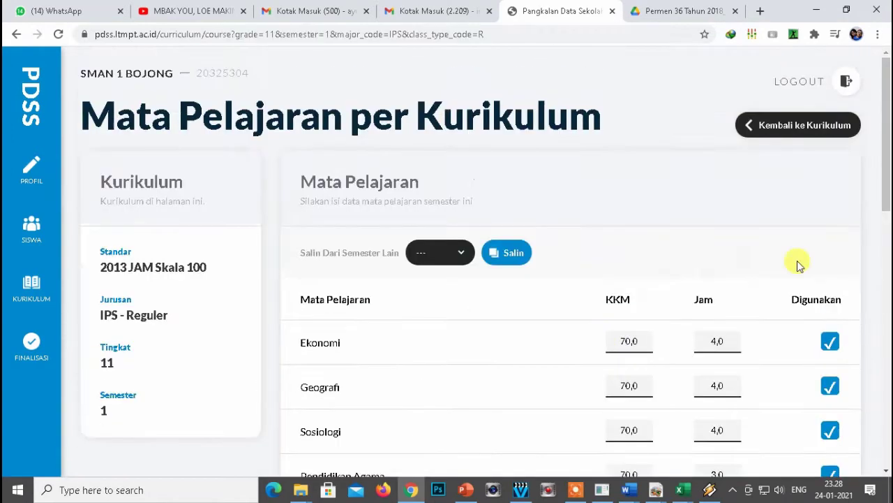
pyautogui.scroll(-4, 798, 265)
pyautogui.click(722, 209)
pyautogui.click(718, 298)
pyautogui.click(718, 387)
pyautogui.moveTo(887, 262); pyautogui.dragTo(886, 433)
pyautogui.click(719, 308)
pyautogui.click(845, 290)
# Adjust grade 11 semester 2 Jam for Sosiologi, Seni Budaya, Bahasa Indonesia and Bahasa Inggris, and save.
pyautogui.moveTo(887, 379); pyautogui.dragTo(886, 100)
pyautogui.click(772, 126)
pyautogui.click(688, 367)
pyautogui.click(729, 235)
pyautogui.moveTo(887, 196); pyautogui.dragTo(886, 398)
pyautogui.click(714, 247)
pyautogui.click(718, 272)
pyautogui.click(719, 315)
pyautogui.click(845, 290)
pyautogui.moveTo(885, 351); pyautogui.dragTo(886, 100)
# Copy 11 Sem. 2 values into grade 12 semester 1, adjust Jam including Bahasa Inggris, and save.
pyautogui.click(770, 127)
pyautogui.scroll(-5, 520, 299)
pyautogui.click(698, 348)
pyautogui.click(459, 257)
pyautogui.click(447, 326)
pyautogui.click(507, 253)
pyautogui.moveTo(886, 162); pyautogui.dragTo(887, 351)
pyautogui.click(718, 225)
pyautogui.click(718, 401)
pyautogui.click(719, 297)
pyautogui.scroll(-2, 718, 375)
pyautogui.click(845, 466)
pyautogui.scroll(10, 740, 210)
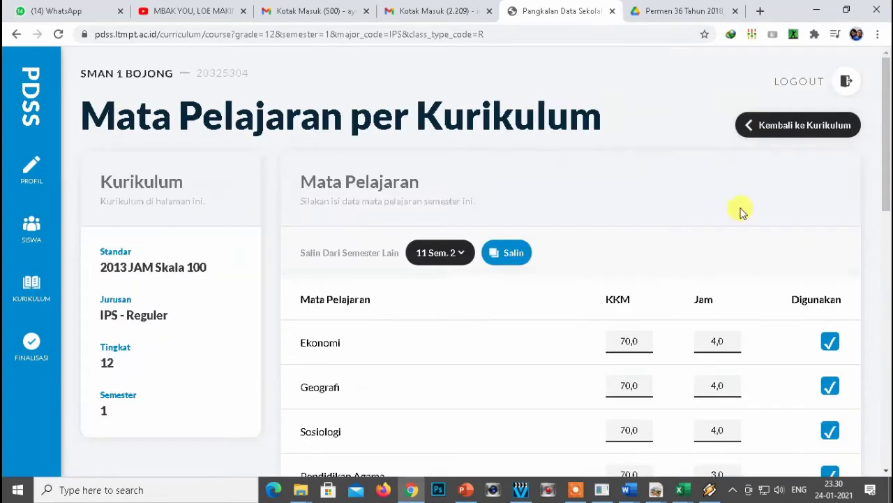
pyautogui.click(798, 123)
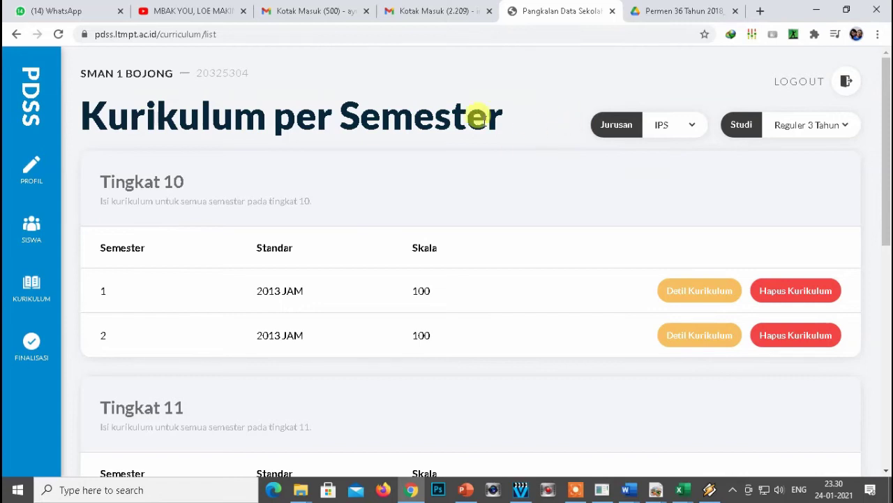
# Filter the curriculum list to IPA, Reguler 3 Tahun and open the grade 10 semester 1 subjects.
pyautogui.click(695, 125)
pyautogui.click(670, 164)
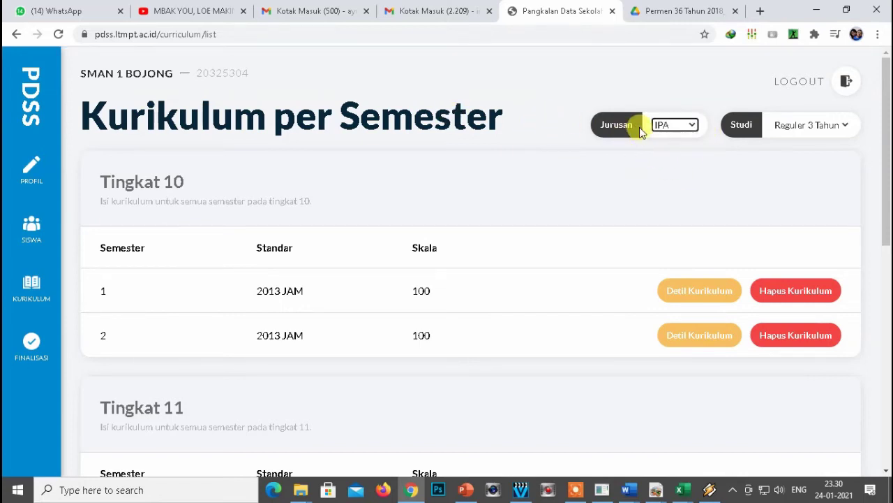
pyautogui.click(796, 129)
pyautogui.click(799, 151)
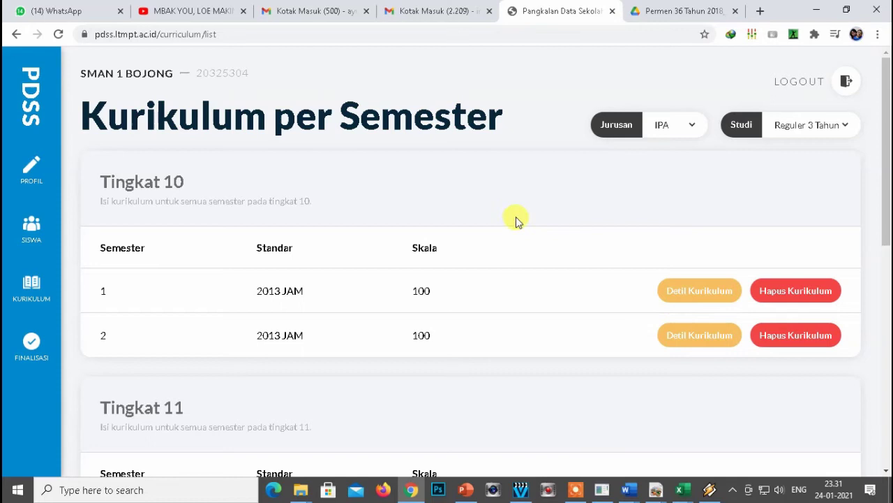
pyautogui.click(686, 293)
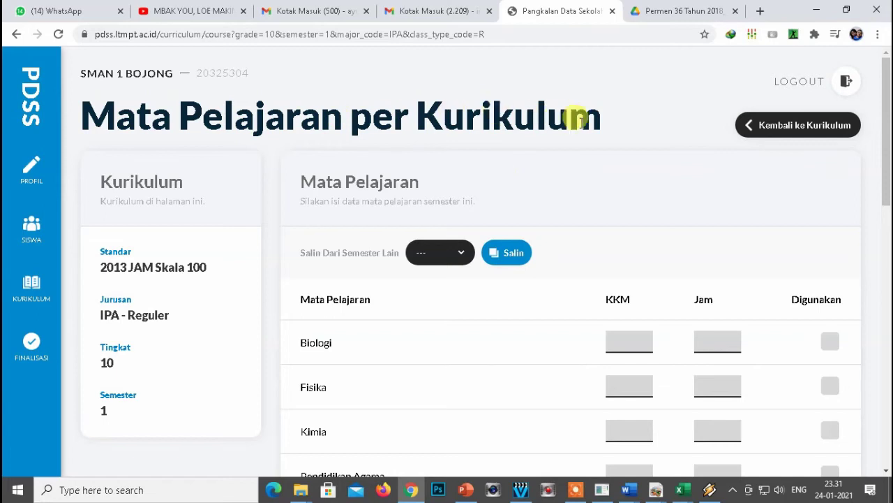
# Mark Biologi, Fisika, Kimia, PKn, PJOK, Sejarah and Seni Budaya as used.
pyautogui.moveTo(888, 130); pyautogui.dragTo(887, 188)
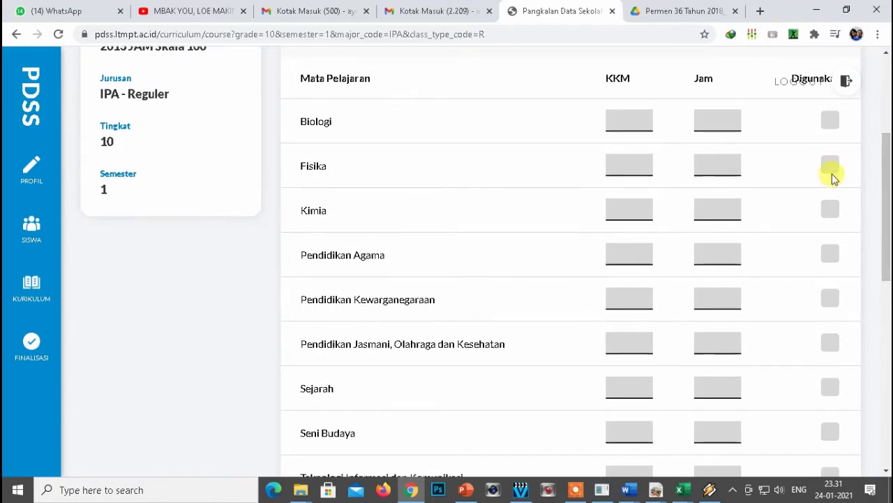
pyautogui.click(830, 123)
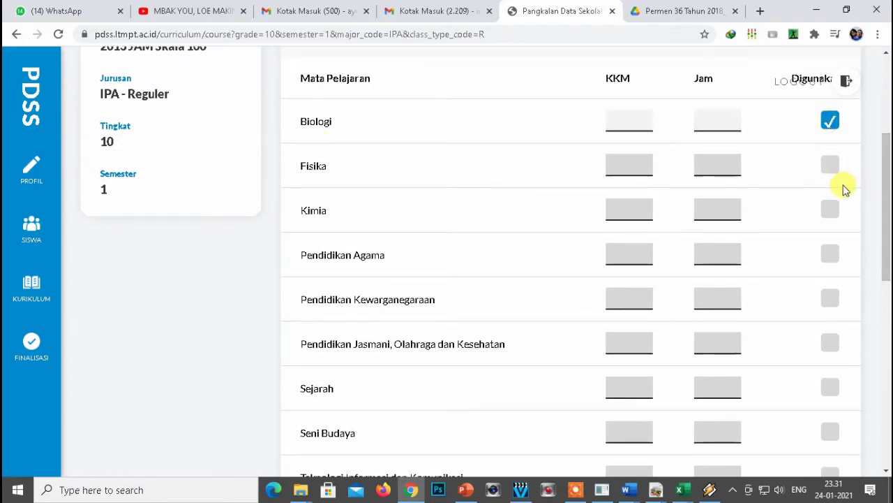
pyautogui.click(830, 166)
pyautogui.click(833, 216)
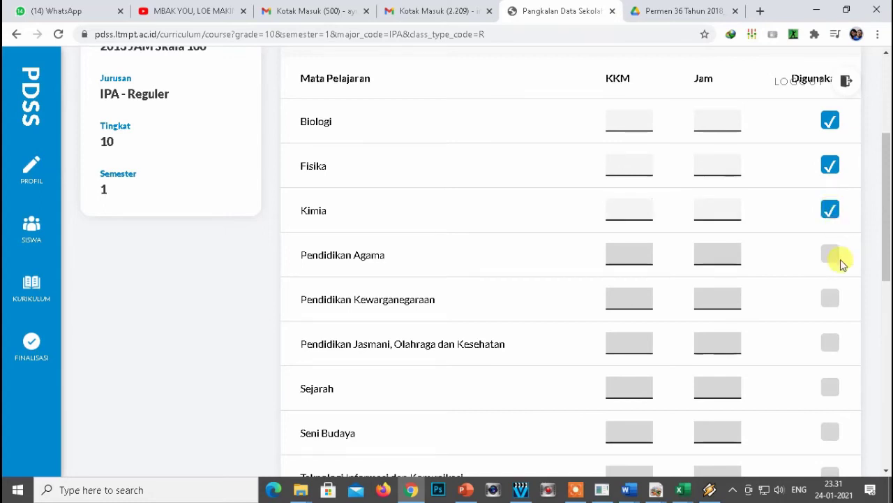
pyautogui.click(830, 300)
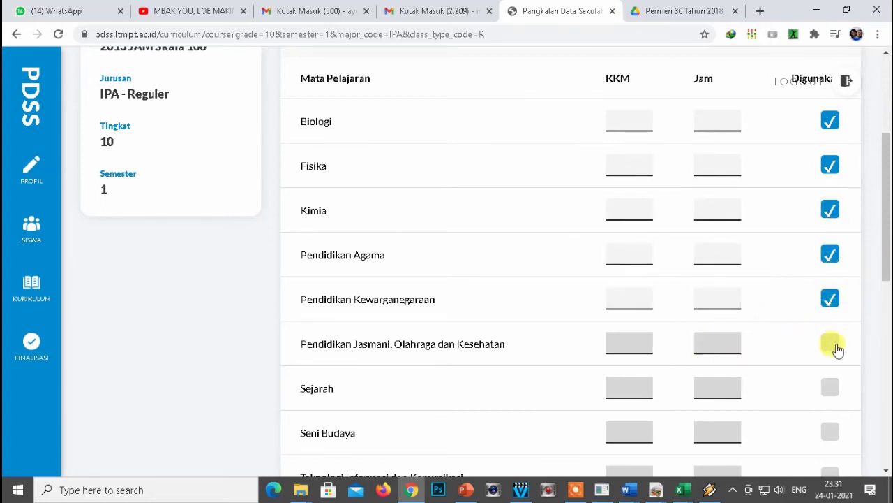
pyautogui.click(830, 347)
pyautogui.moveTo(884, 224); pyautogui.dragTo(886, 285)
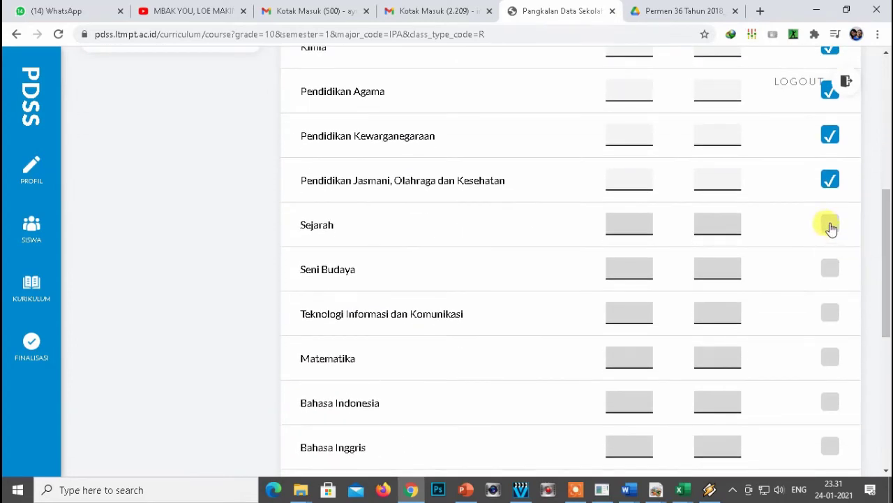
pyautogui.click(830, 228)
pyautogui.click(830, 272)
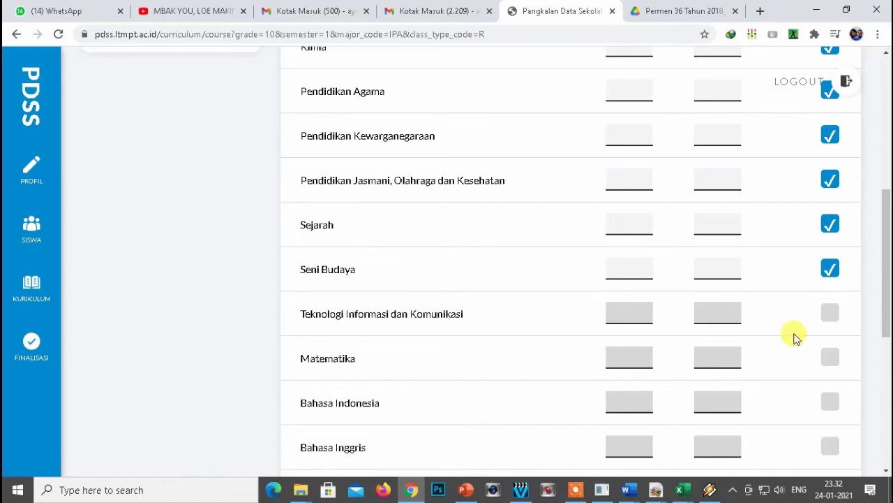
# Mark Matematika, Bahasa Indonesia, Bahasa Inggris, Matematika (Peminatan) and Kewirausahaan as used.
pyautogui.moveTo(884, 243); pyautogui.dragTo(884, 279)
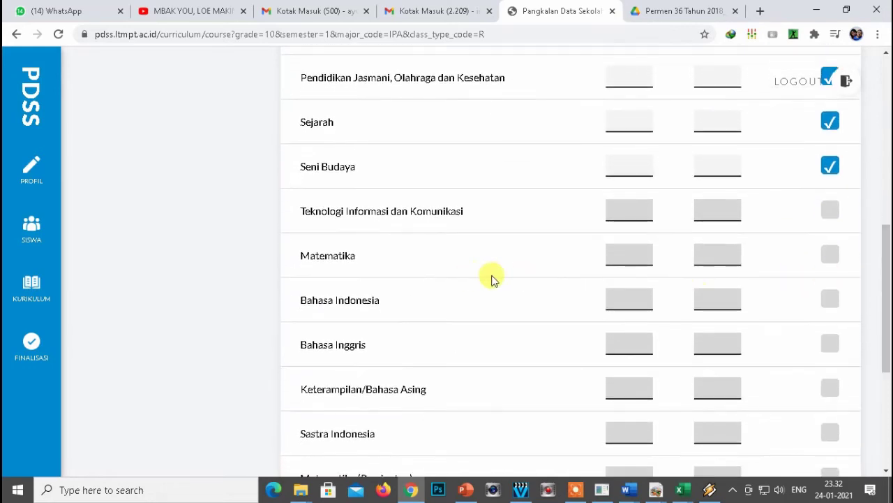
pyautogui.click(829, 258)
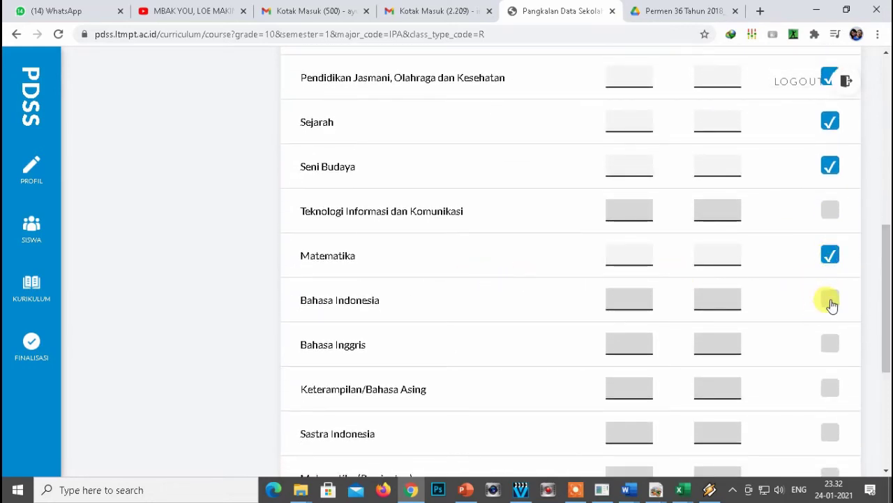
pyautogui.click(831, 302)
pyautogui.click(831, 346)
pyautogui.moveTo(886, 264); pyautogui.dragTo(864, 323)
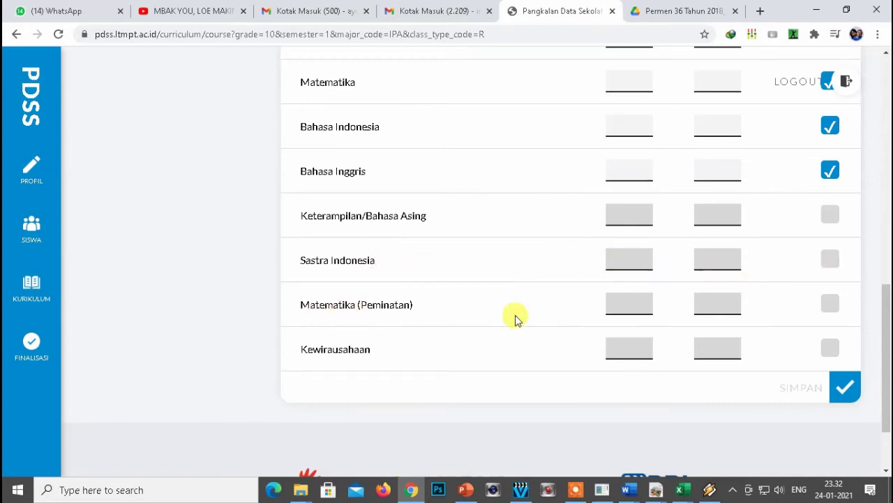
pyautogui.click(829, 305)
pyautogui.click(831, 351)
pyautogui.moveTo(885, 300); pyautogui.dragTo(885, 110)
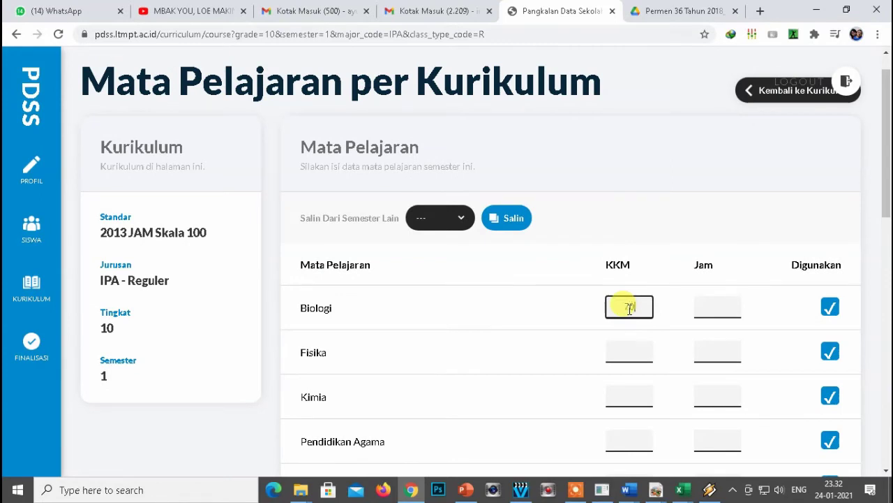
# Fill every KKM field with 70, copying the value from Biologi.
pyautogui.doubleClick(630, 308)
pyautogui.hotkey('ctrl', 'c')
pyautogui.scroll(-1, 638, 266)
pyautogui.click(631, 286)
pyautogui.hotkey('ctrl', 'v')
pyautogui.scroll(-2, 634, 282)
pyautogui.click(632, 200)
pyautogui.hotkey('ctrl', 'v')
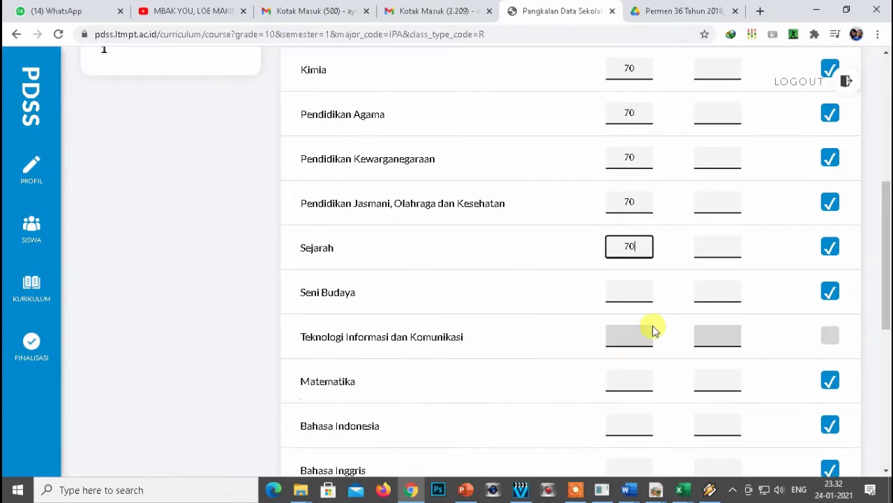
pyautogui.click(634, 230)
pyautogui.hotkey('ctrl', 'v')
pyautogui.click(636, 275)
pyautogui.hotkey('ctrl', 'v')
pyautogui.click(635, 409)
pyautogui.hotkey('ctrl', 'v')
pyautogui.click(634, 452)
pyautogui.hotkey('ctrl', 'v')
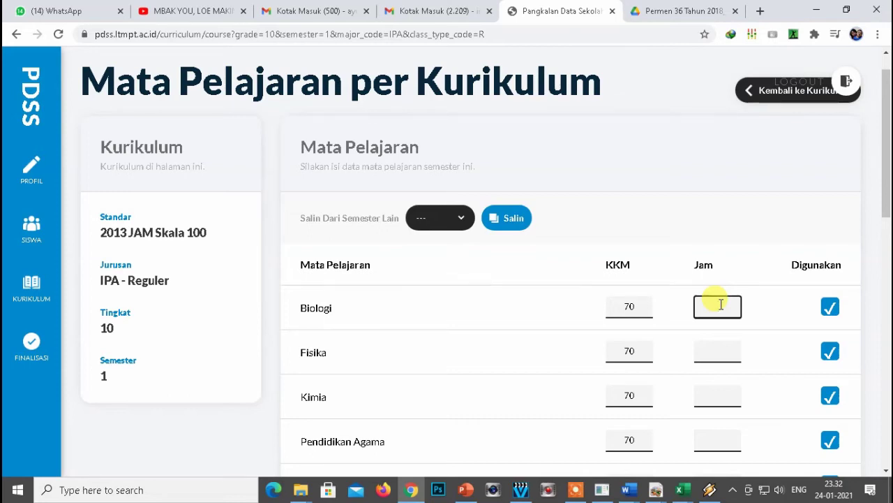
# Enter weekly Jam values (3, 3, 2, 3, 2 for Kewirausahaan) and save the subjects.
pyautogui.scroll(-2, 730, 286)
pyautogui.write('3')
pyautogui.click(726, 221)
pyautogui.write('3')
pyautogui.click(722, 265)
pyautogui.write('3')
pyautogui.click(717, 311)
pyautogui.write('3')
pyautogui.click(716, 355)
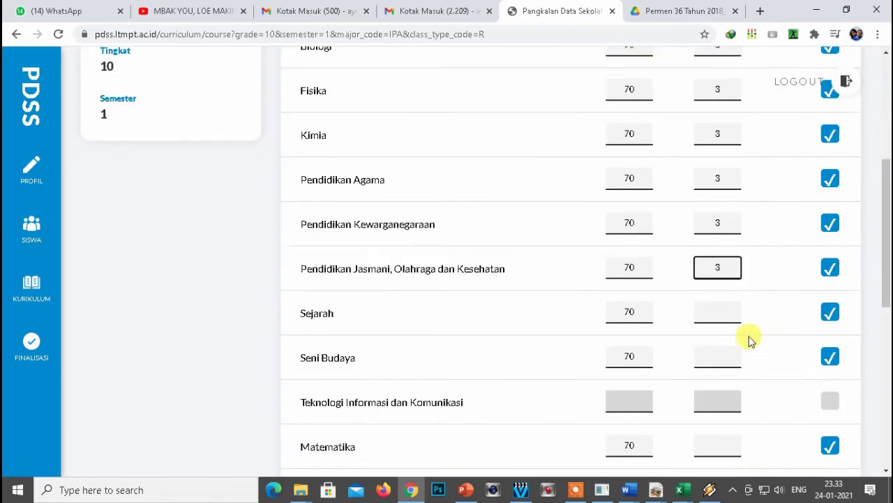
pyautogui.write('2')
pyautogui.scroll(-2, 719, 337)
pyautogui.click(704, 339)
pyautogui.write('3')
pyautogui.click(712, 382)
pyautogui.write('2')
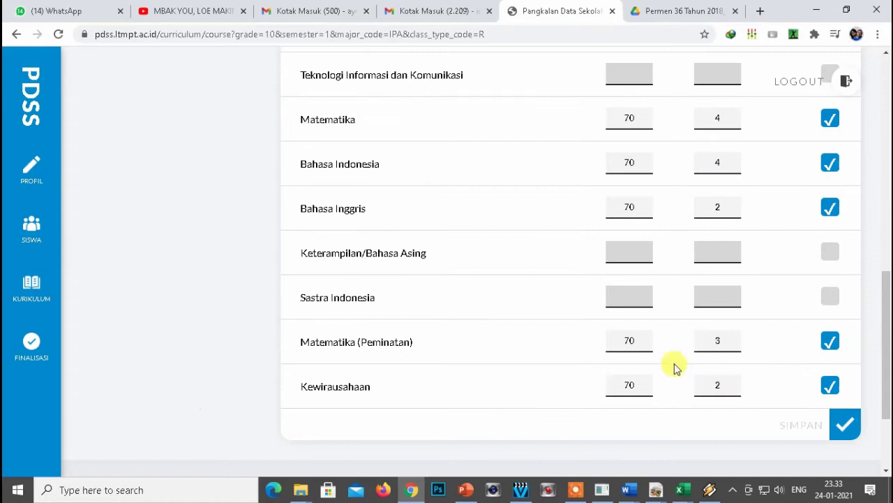
pyautogui.moveTo(888, 359); pyautogui.dragTo(858, 374)
pyautogui.click(843, 291)
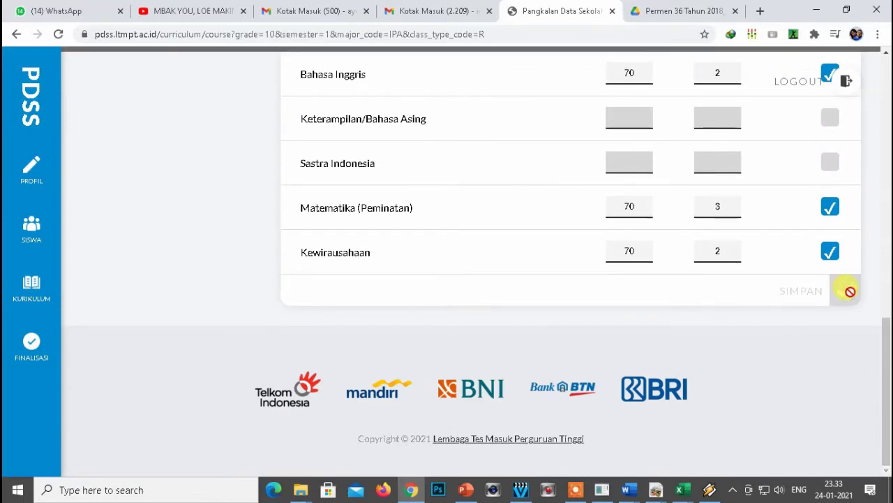
pyautogui.moveTo(888, 361); pyautogui.dragTo(890, 95)
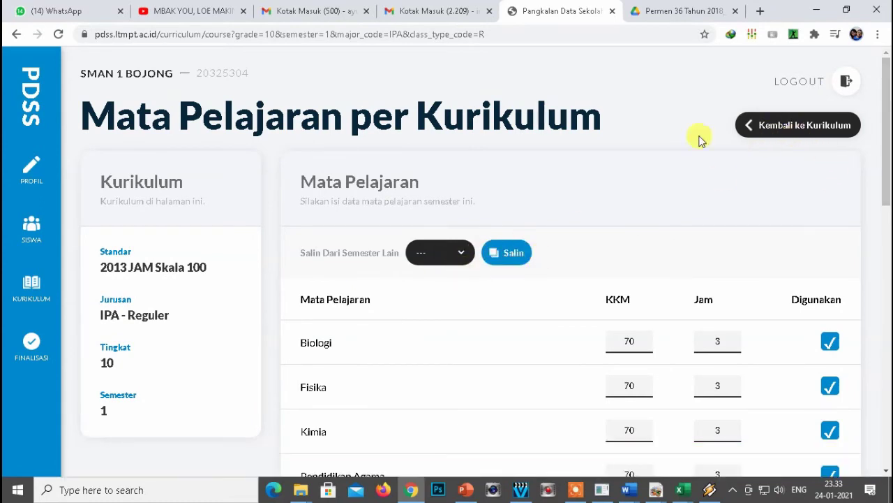
# Keep the major on IPA and open the grade 10 semester 2 subjects.
pyautogui.click(766, 124)
pyautogui.click(684, 127)
pyautogui.click(671, 160)
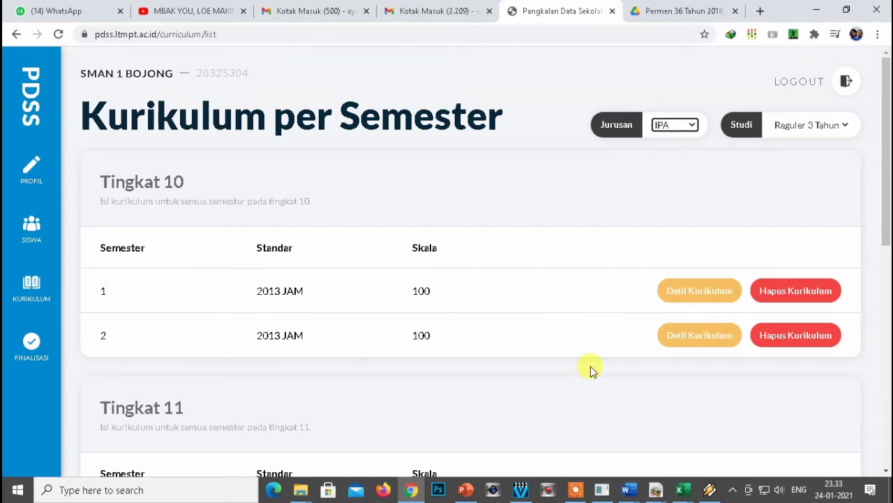
pyautogui.click(689, 342)
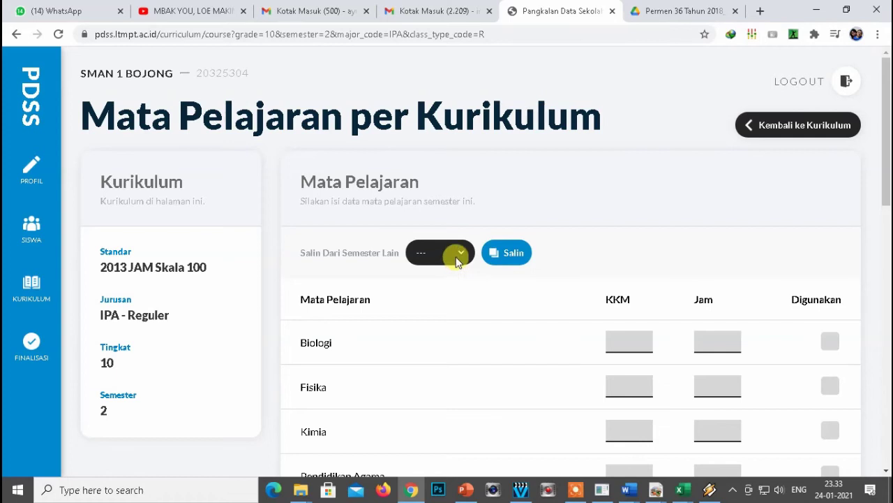
# Copy the 10 Sem. 1 KKM and Jam values into semester 2 and save them.
pyautogui.click(457, 253)
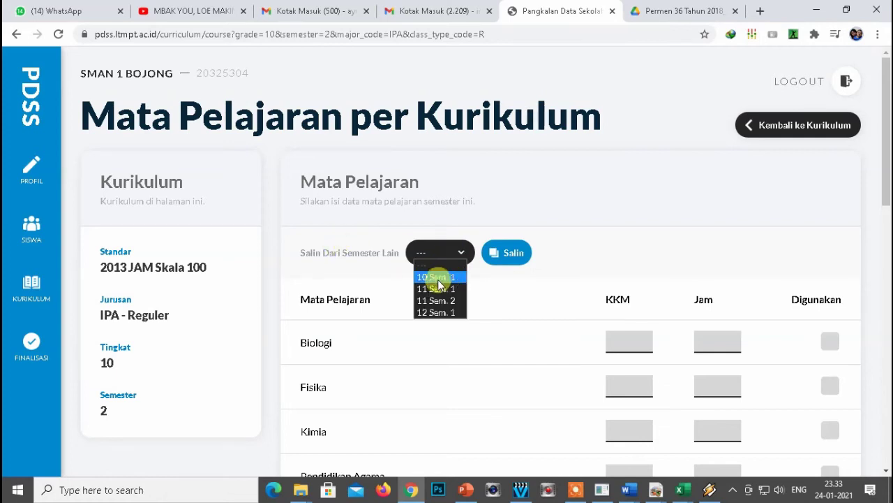
pyautogui.click(436, 277)
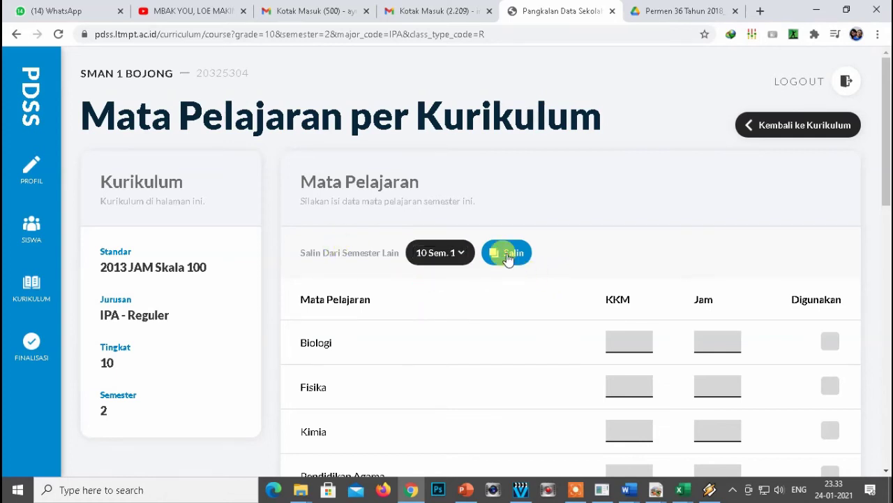
pyautogui.click(506, 253)
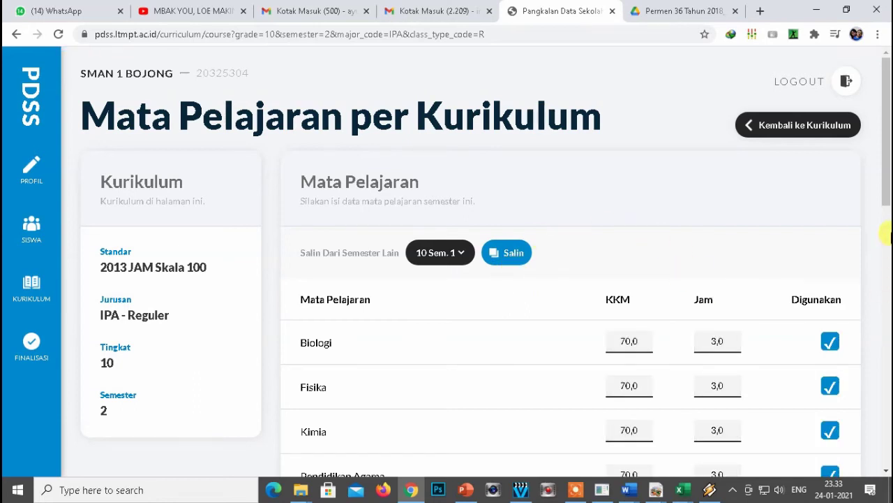
pyautogui.moveTo(885, 172); pyautogui.dragTo(887, 443)
pyautogui.click(845, 291)
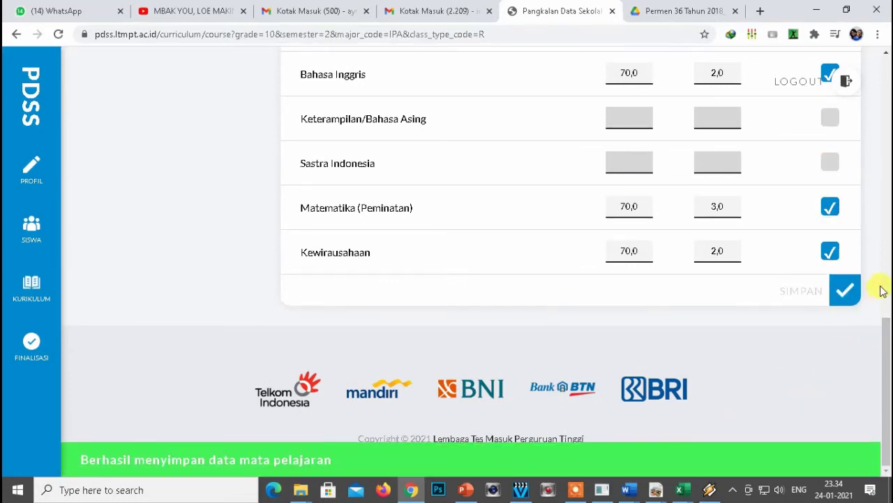
pyautogui.moveTo(886, 349); pyautogui.dragTo(888, 85)
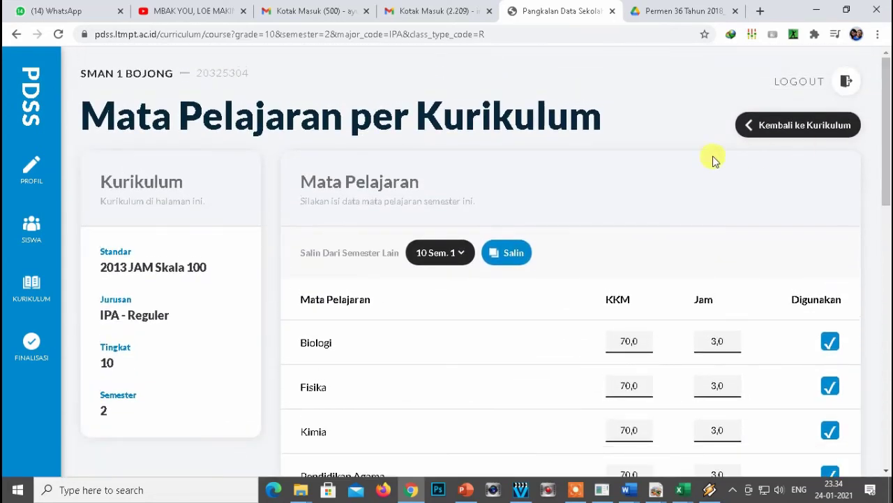
pyautogui.click(773, 133)
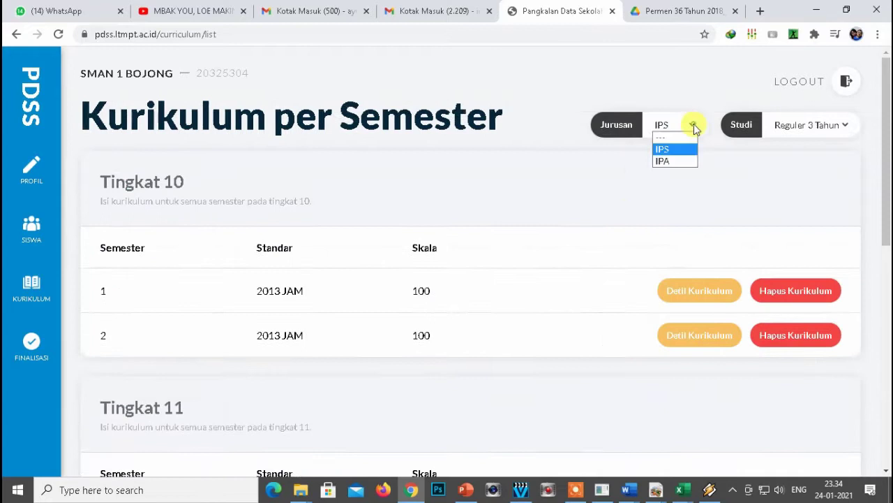
# Enter 2 weekly Jam hours for a grade 11 semester 1 IPA subject, then select the Pendidikan Agama field.
pyautogui.click(692, 124)
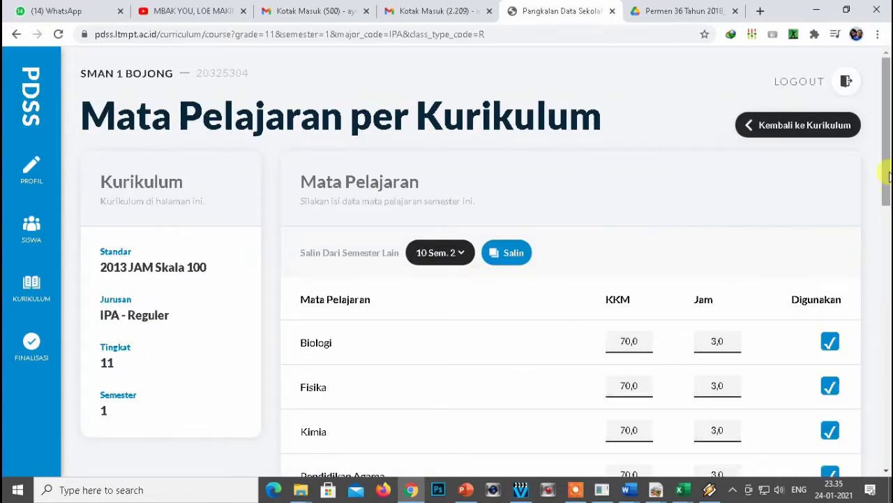
pyautogui.scroll(-2, 667, 225)
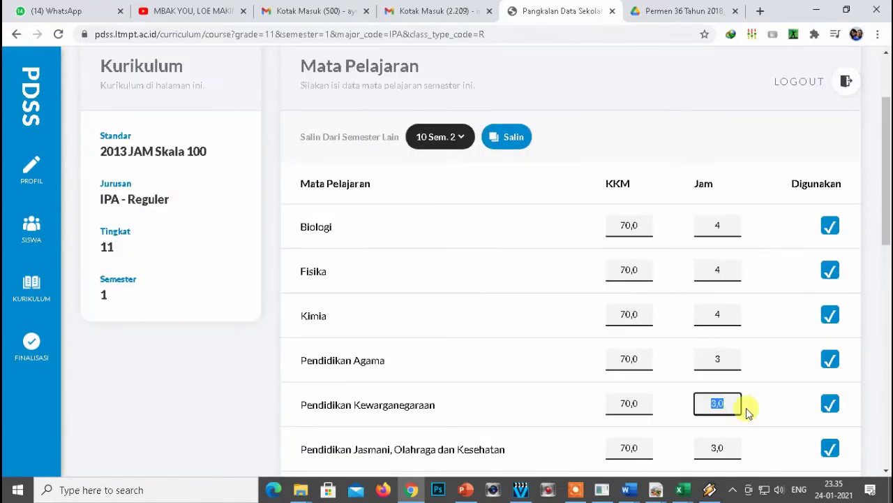
pyautogui.write('2')
pyautogui.press('Tab')
pyautogui.scroll(1, 730, 255)
pyautogui.click(705, 433)
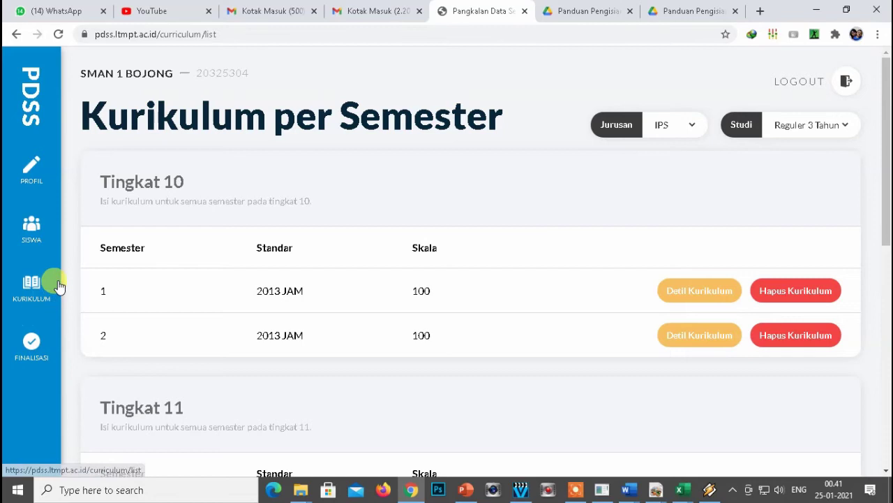
# Go to the finalisation page and read the Finalisasi Data Kurikulum notice.
pyautogui.click(31, 345)
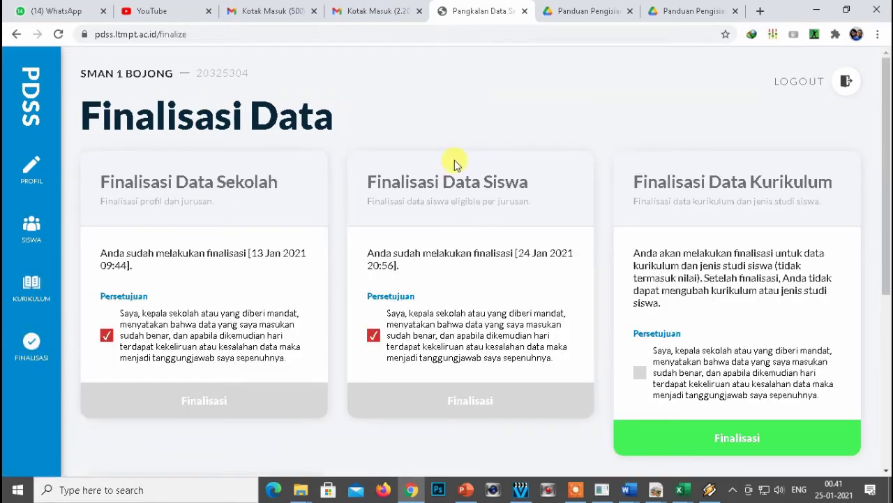
pyautogui.scroll(-1, 728, 174)
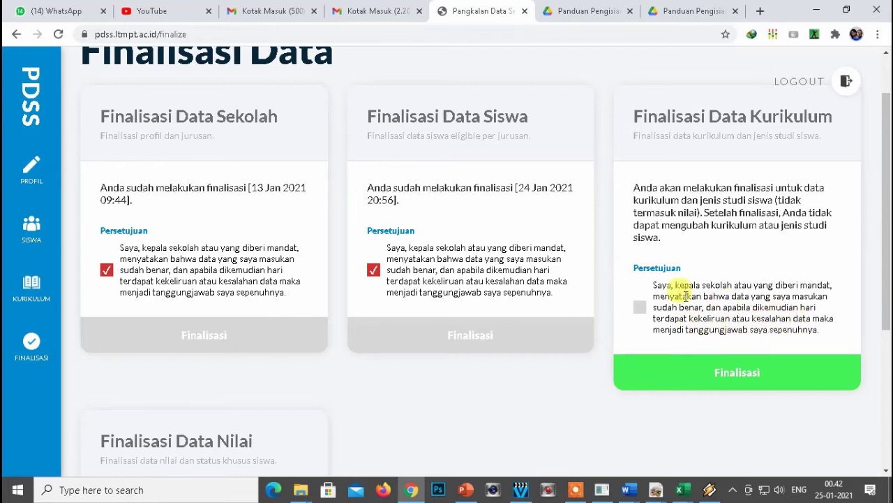
pyautogui.moveTo(635, 188); pyautogui.dragTo(681, 241)
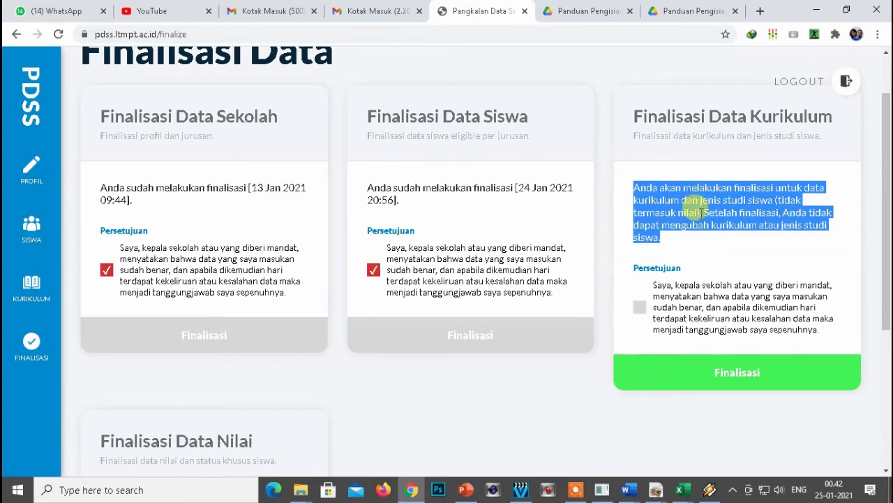
pyautogui.scroll(-1, 691, 209)
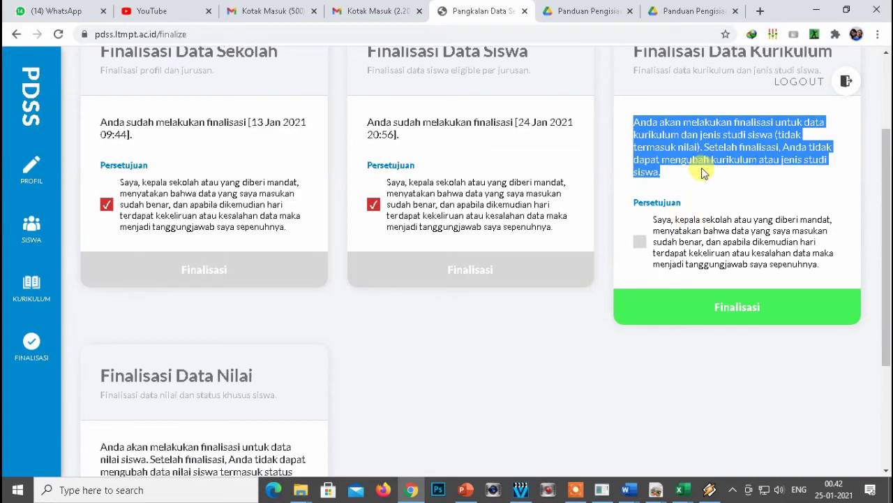
# Tick the Persetujuan box and confirm finalising the curriculum data.
pyautogui.click(640, 247)
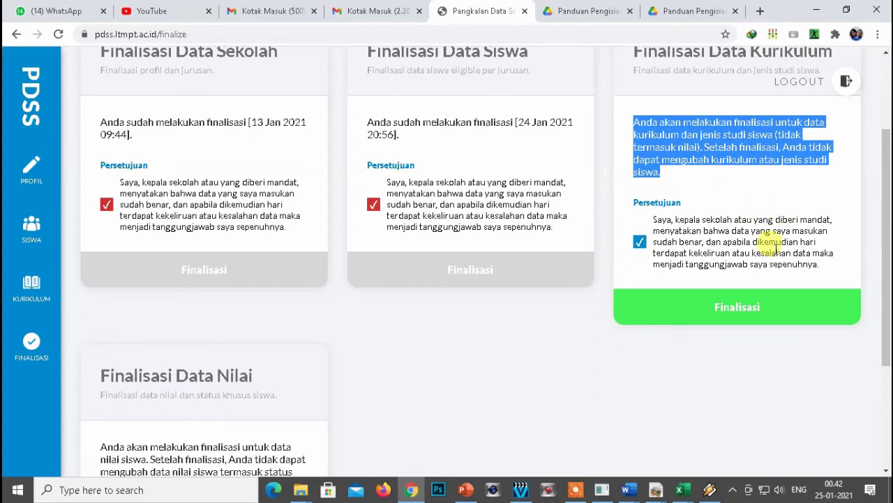
pyautogui.click(721, 314)
pyautogui.click(517, 299)
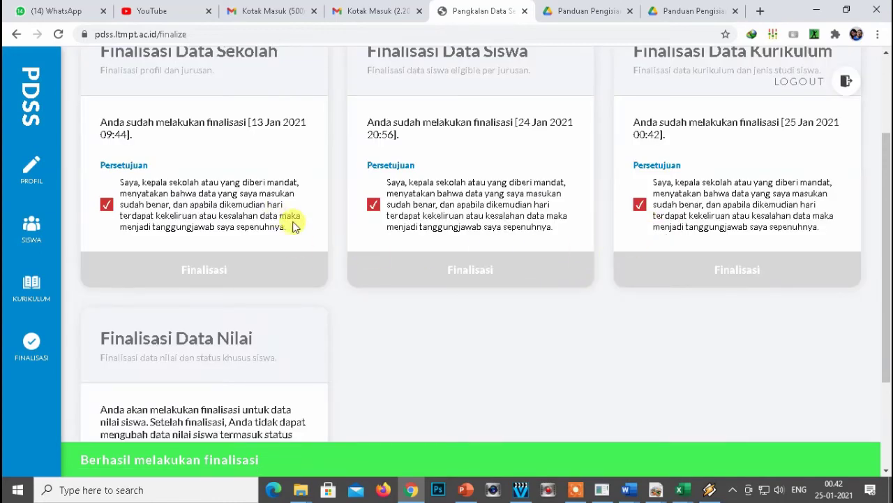
pyautogui.scroll(-1, 408, 316)
pyautogui.scroll(-1, 408, 314)
pyautogui.scroll(4, 417, 305)
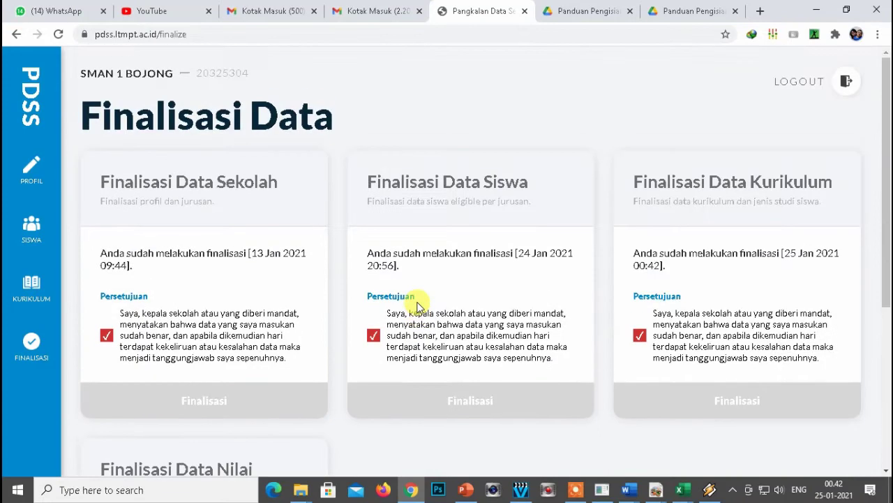
# Show the second IPS student's grade 10 semester 1 grades on the Nilai Siswa page.
pyautogui.click(33, 232)
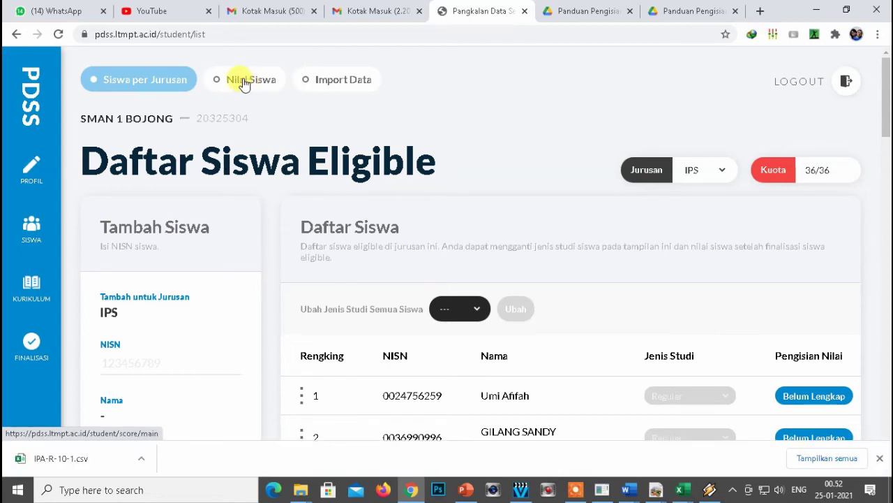
pyautogui.click(244, 82)
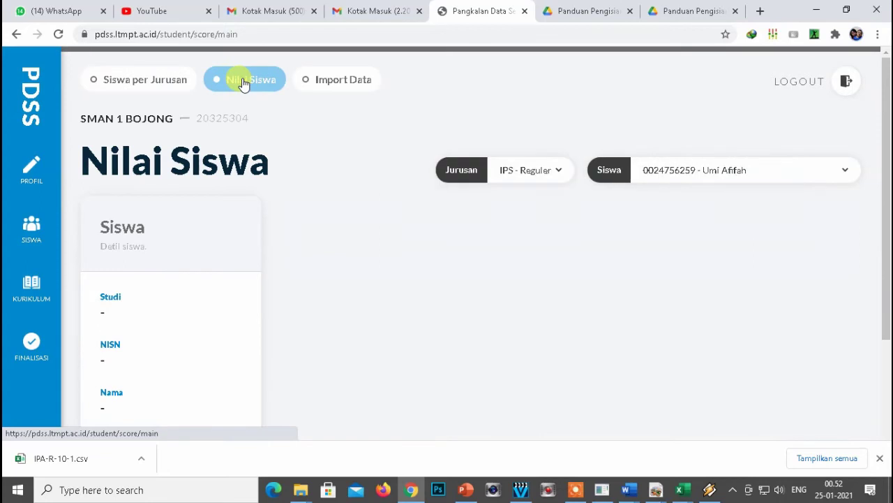
pyautogui.click(798, 173)
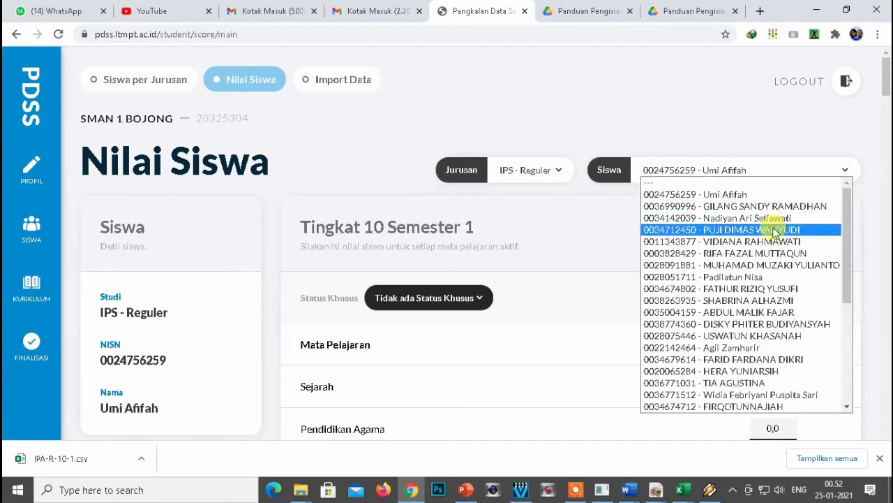
pyautogui.click(743, 196)
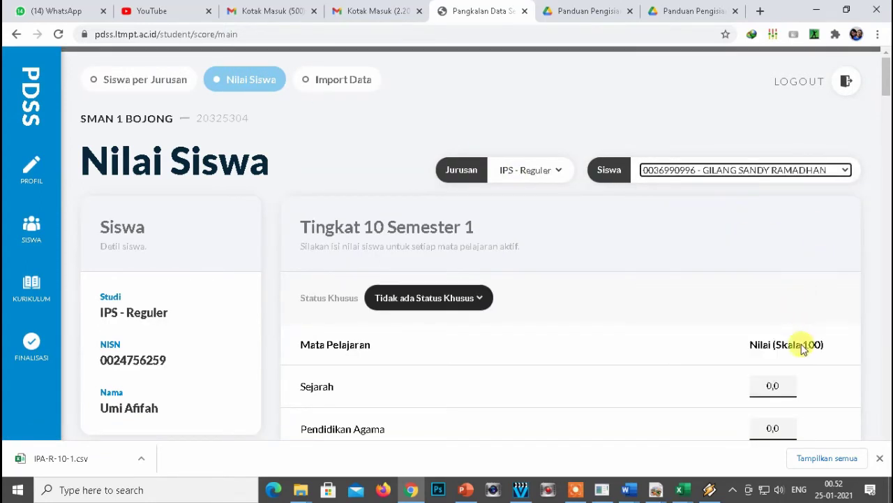
pyautogui.scroll(-1, 704, 324)
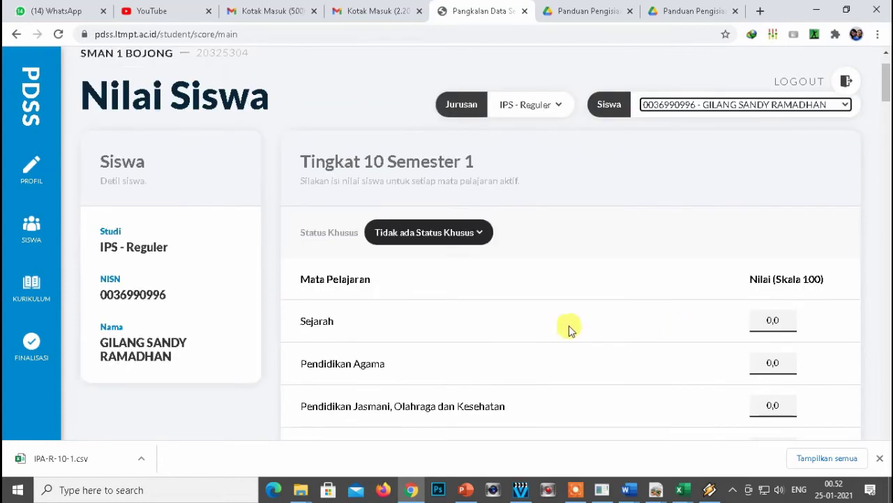
pyautogui.click(775, 320)
pyautogui.scroll(1, 492, 283)
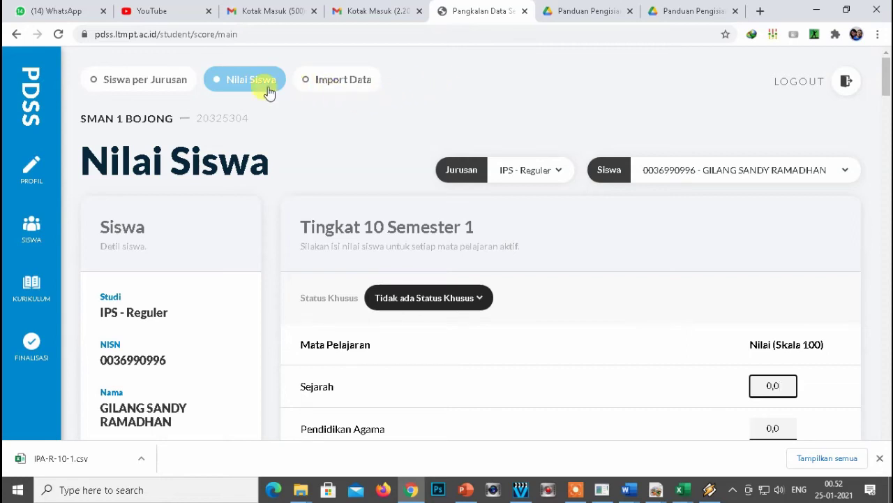
# On the Import Data tab, set the grade-import Jurusan to IPS.
pyautogui.click(329, 85)
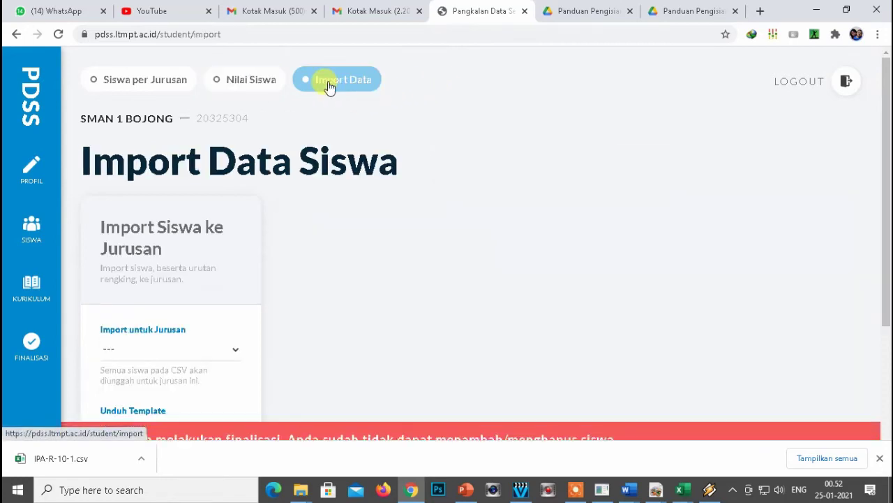
pyautogui.scroll(-1, 508, 192)
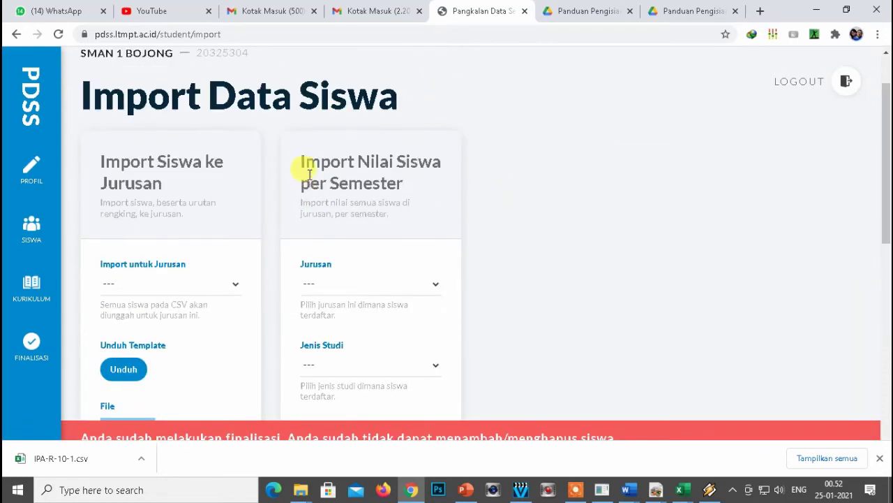
pyautogui.moveTo(300, 160); pyautogui.dragTo(402, 185)
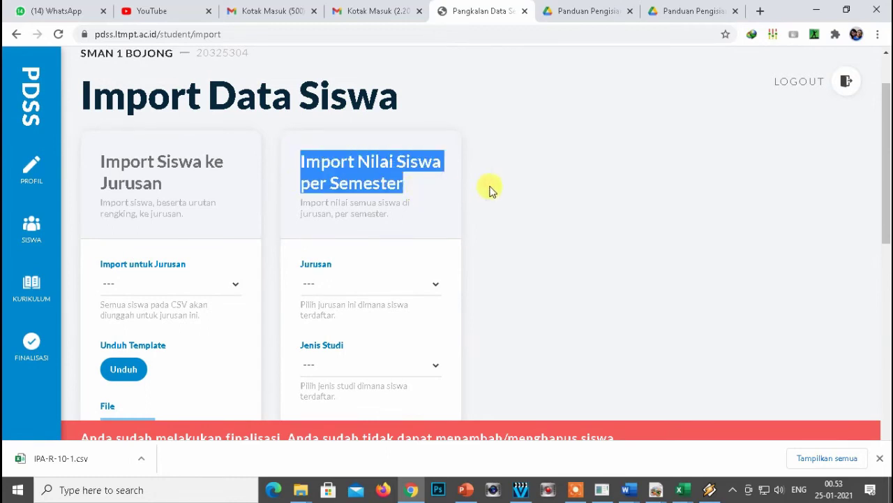
pyautogui.click(504, 219)
pyautogui.scroll(-1, 504, 218)
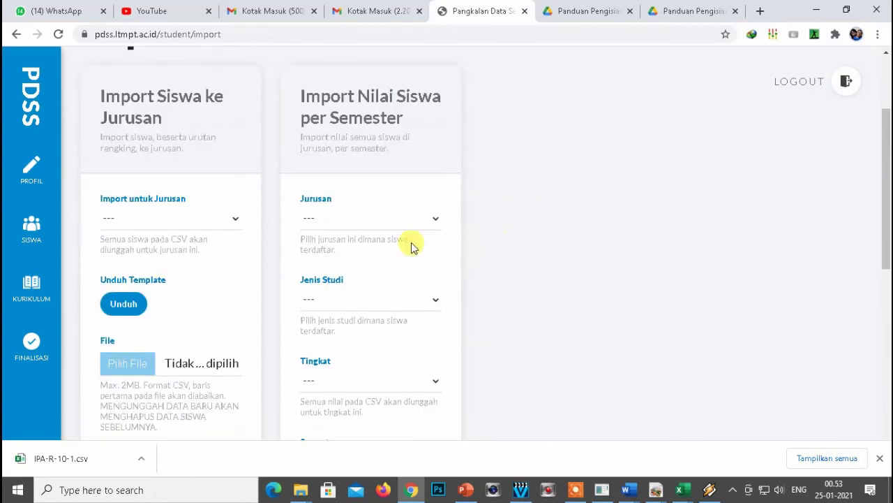
pyautogui.click(400, 222)
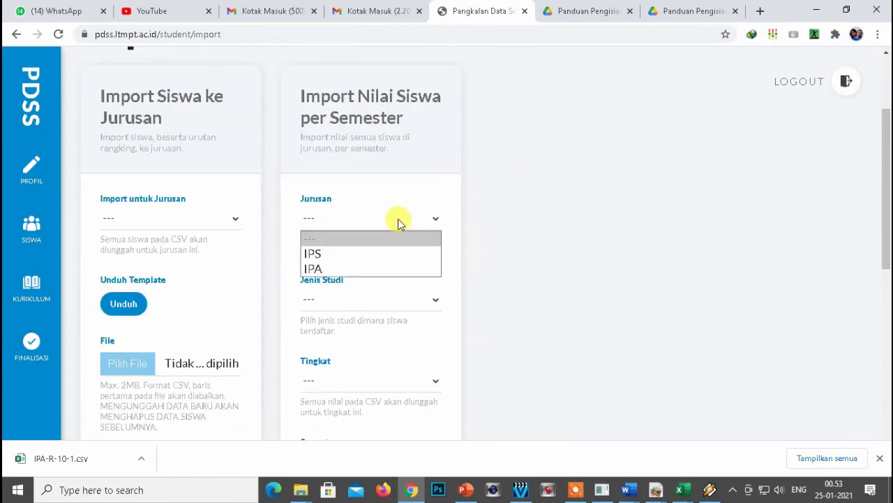
pyautogui.click(356, 261)
# Choose Reguler, Tingkat 10, Semester 1 and download the template as IPS-R-10-1.csv.
pyautogui.scroll(-1, 359, 259)
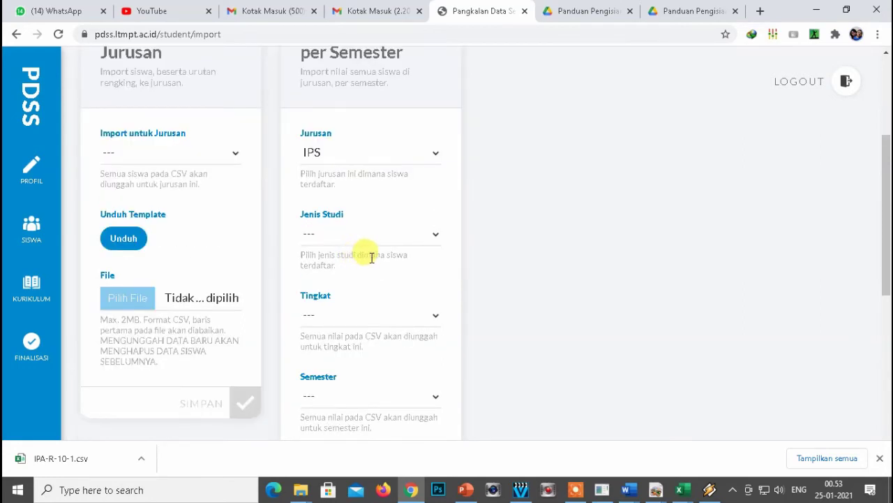
pyautogui.click(351, 235)
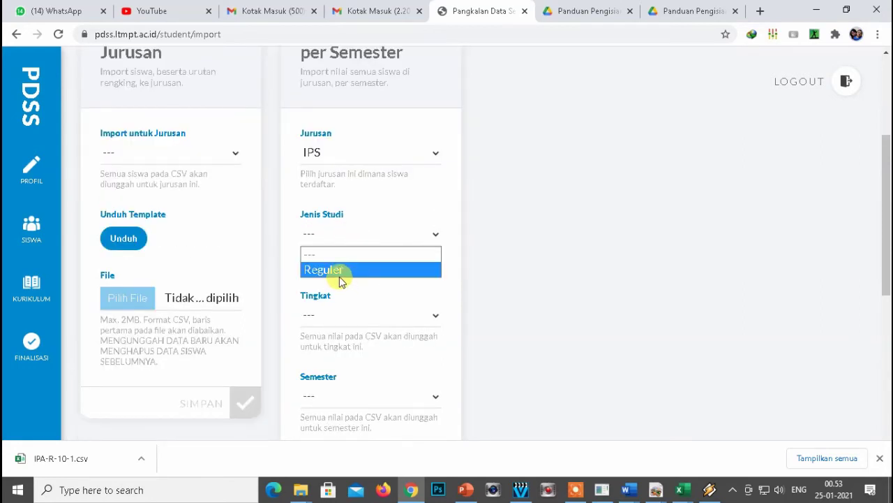
pyautogui.click(338, 272)
pyautogui.scroll(-1, 482, 262)
pyautogui.click(335, 252)
pyautogui.click(337, 282)
pyautogui.scroll(-1, 489, 231)
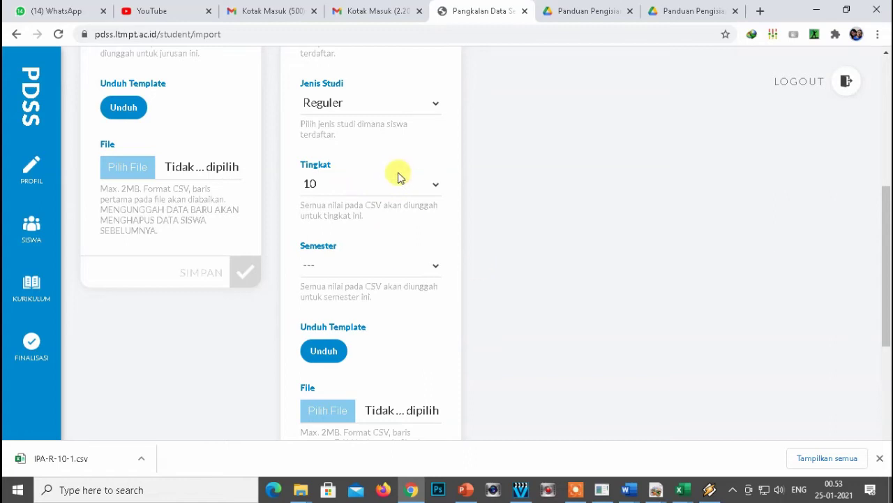
pyautogui.click(342, 267)
pyautogui.click(337, 305)
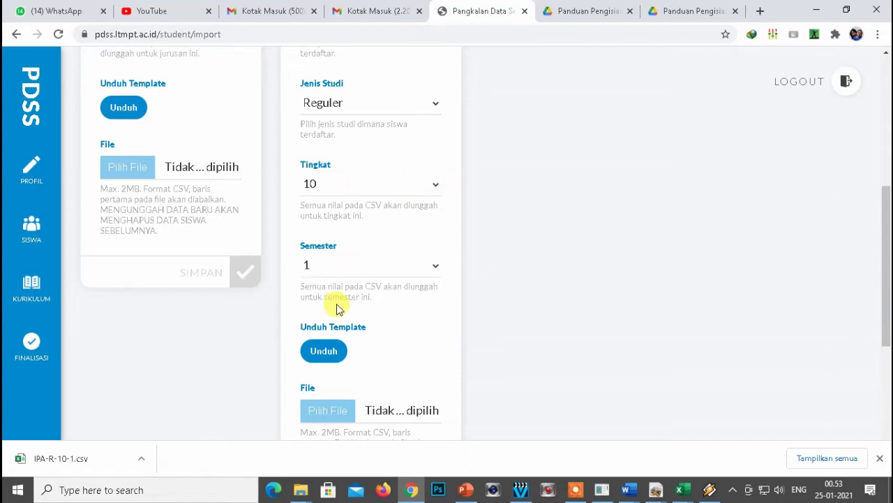
pyautogui.click(324, 350)
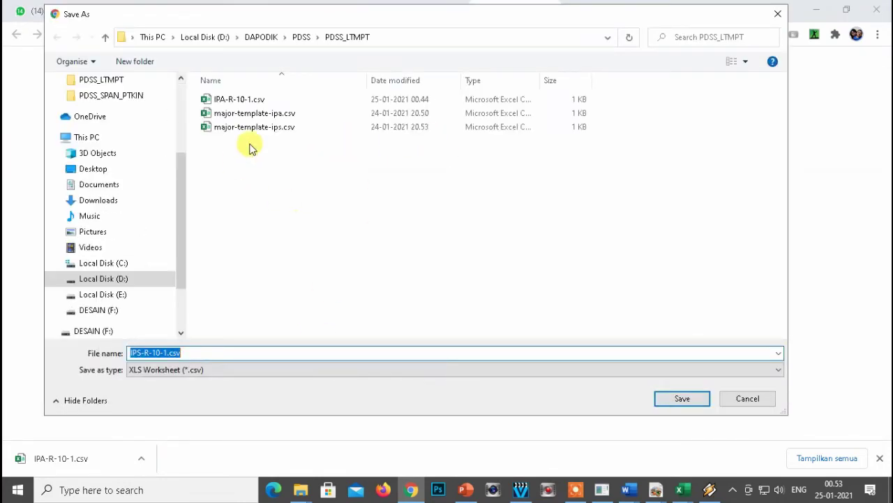
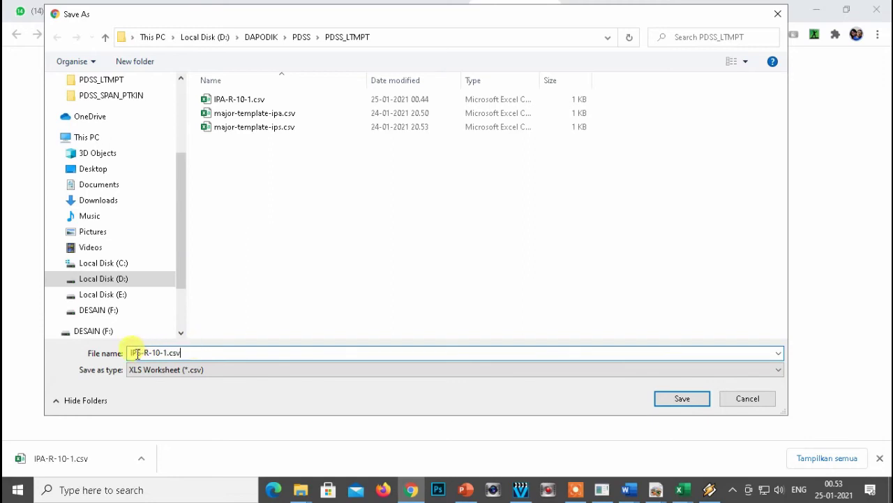
# Save the grade 10 semester 1 template, then download grade 10 semester 2 as IPS-R-10-2.csv.
pyautogui.click(680, 400)
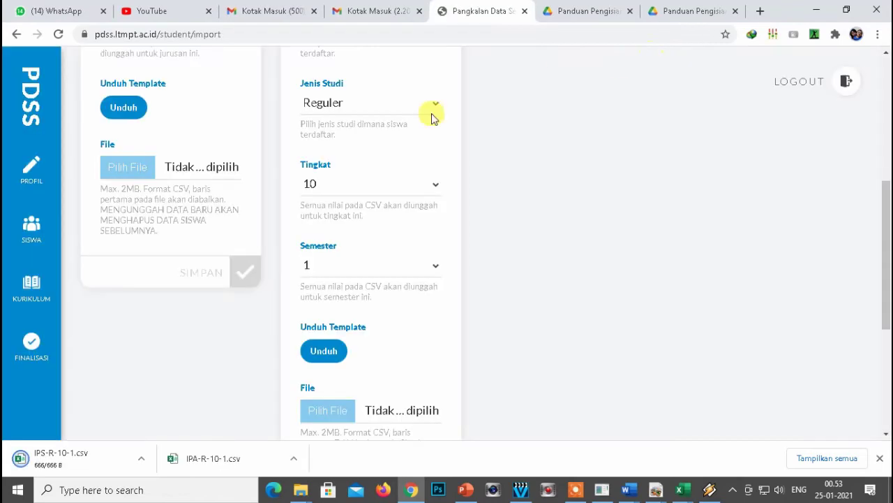
pyautogui.click(361, 272)
pyautogui.click(321, 316)
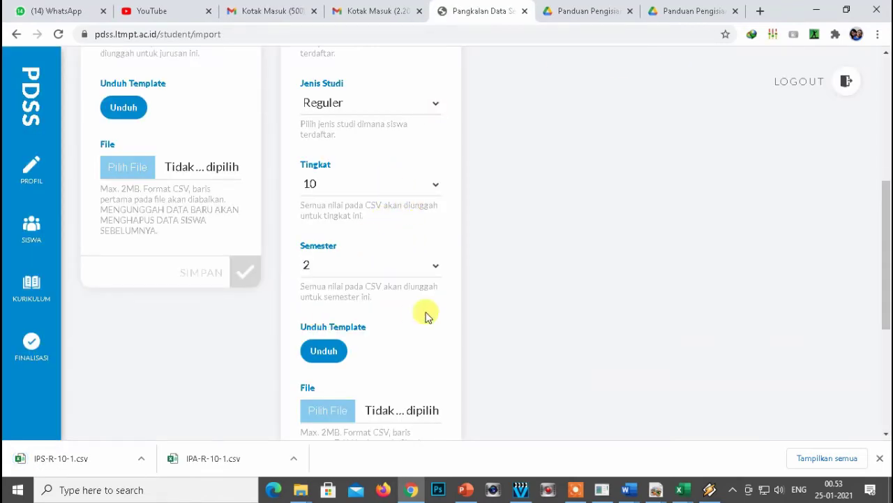
pyautogui.click(325, 350)
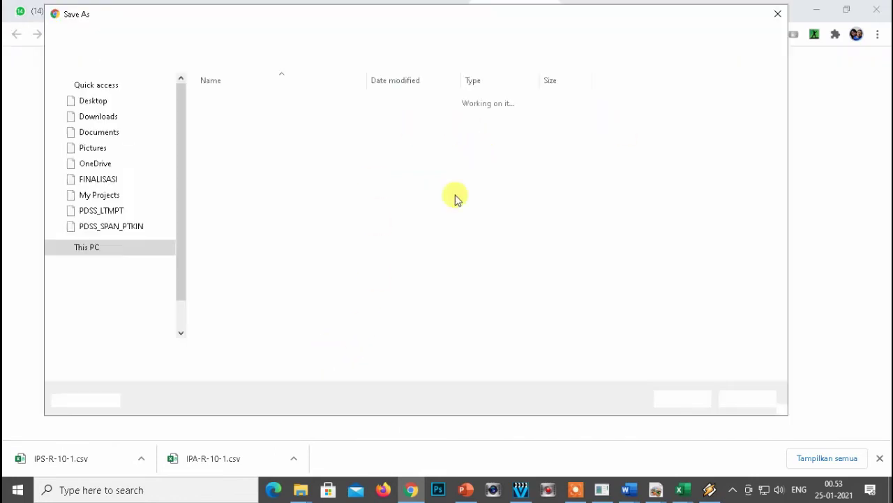
pyautogui.click(671, 398)
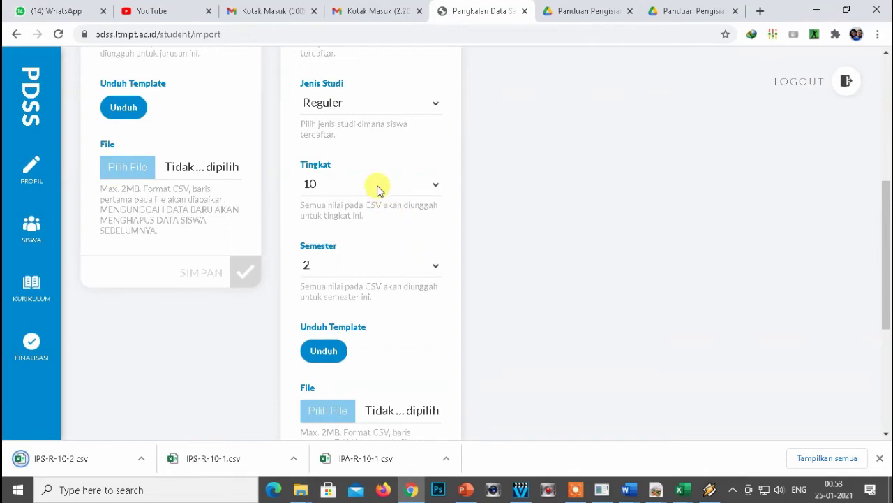
# Download the IPS grade 11 semester 1 template as IPS-R-11-1.csv.
pyautogui.scroll(1, 377, 189)
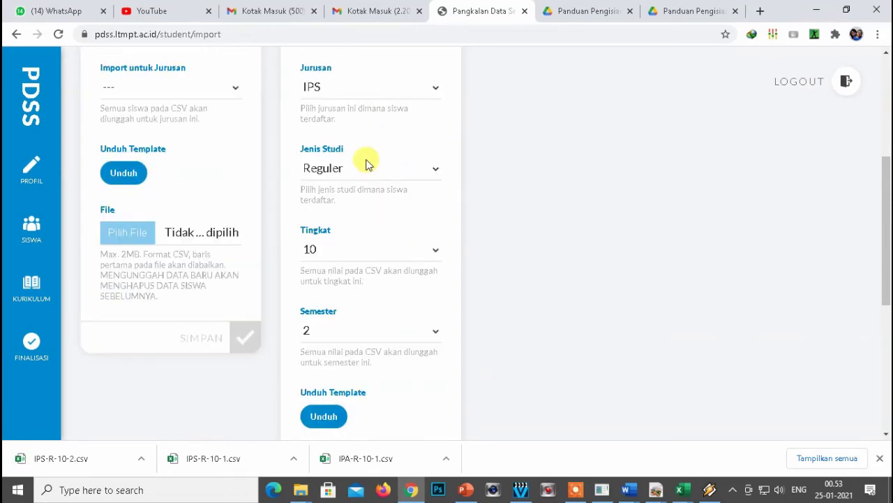
pyautogui.click(375, 255)
pyautogui.click(331, 302)
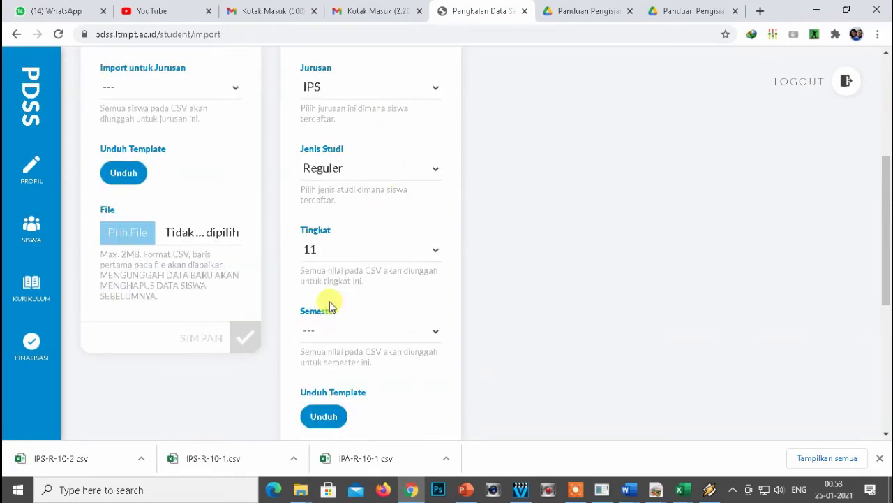
pyautogui.click(365, 341)
pyautogui.click(327, 366)
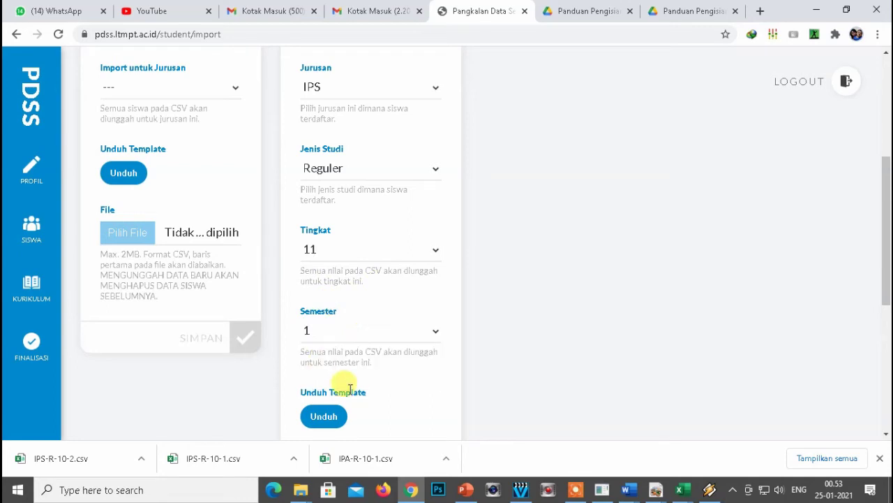
pyautogui.click(332, 417)
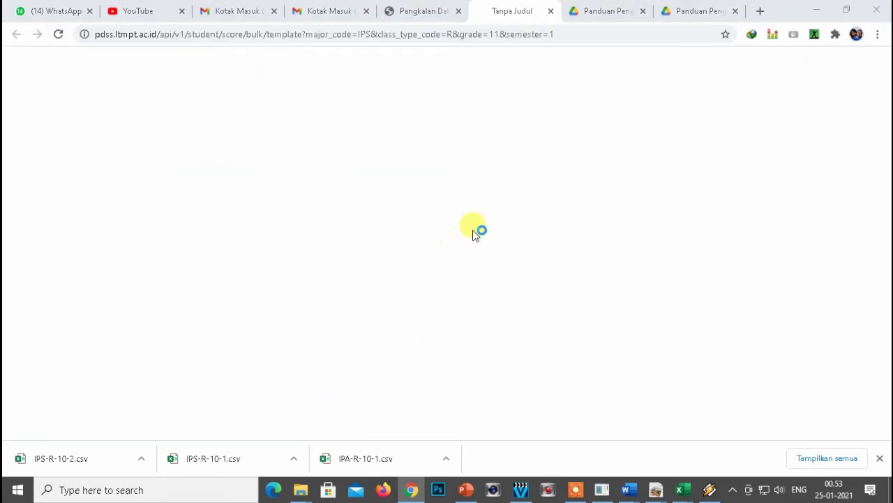
pyautogui.click(678, 400)
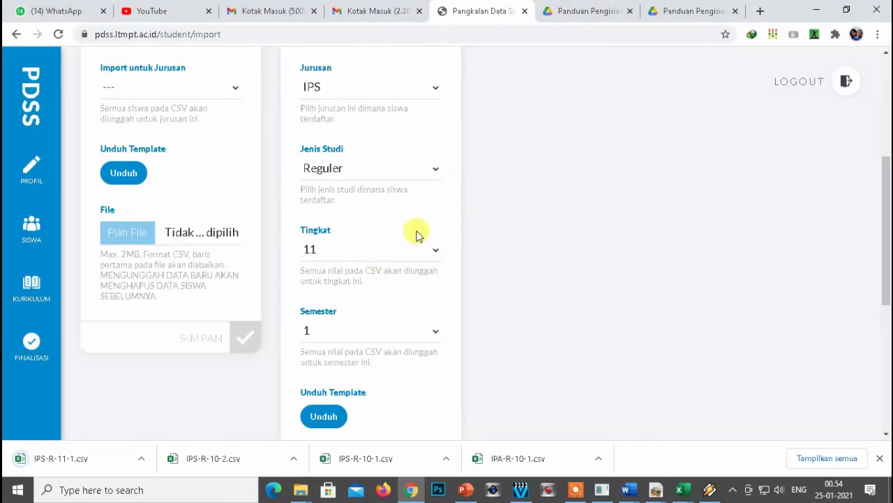
# Download the IPS grade 11 semester 2 template as IPS-R-11-2.csv.
pyautogui.scroll(-1, 384, 286)
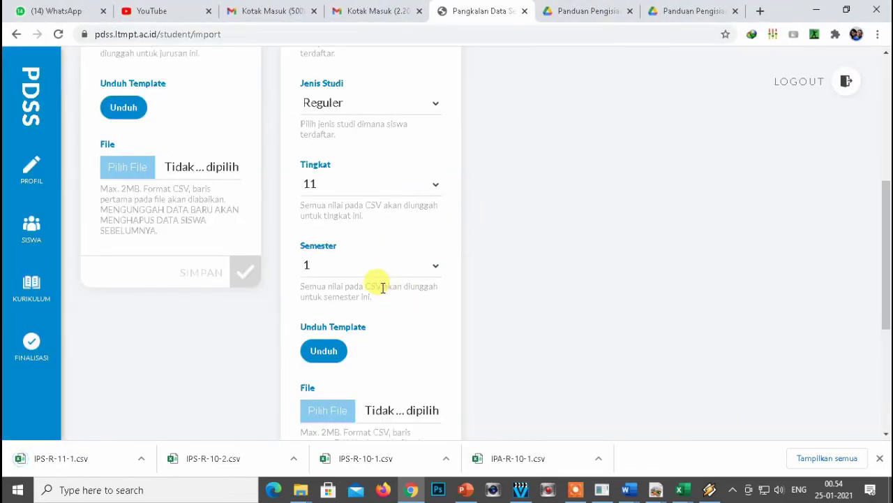
pyautogui.click(349, 264)
pyautogui.click(339, 316)
pyautogui.click(328, 351)
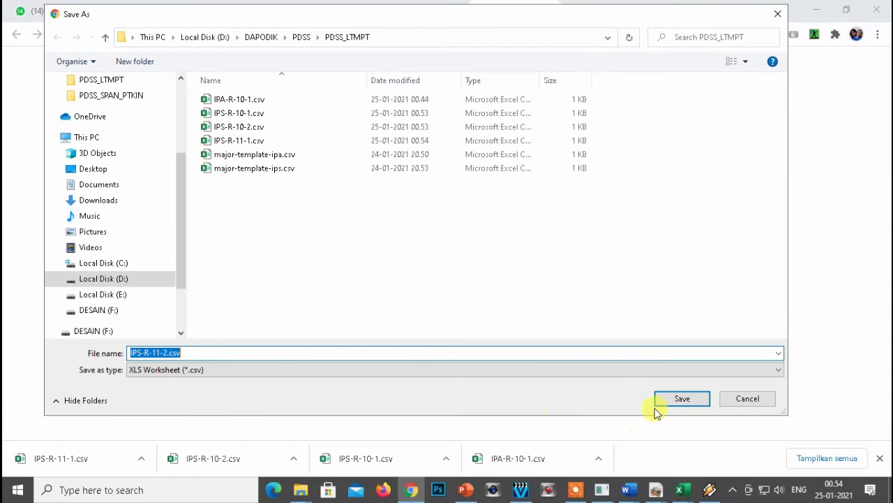
pyautogui.click(659, 405)
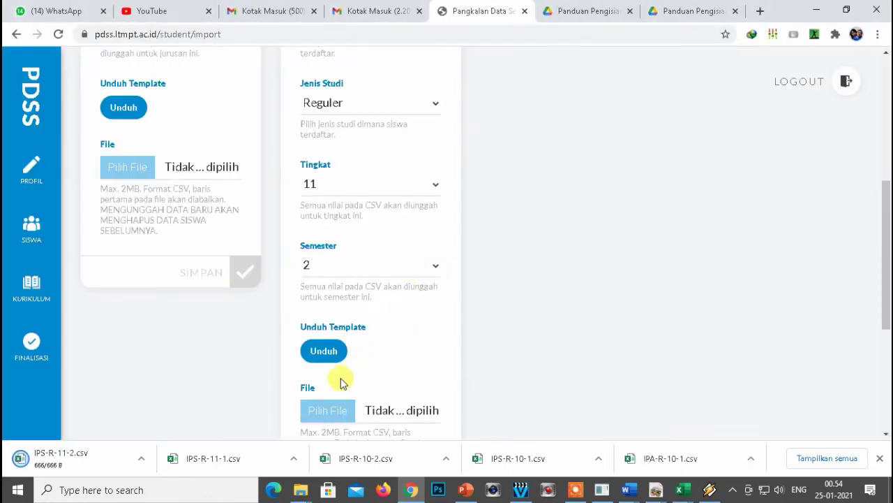
# Download the IPS grade 12 semester 1 template as IPS-R-12-1.csv.
pyautogui.scroll(1, 433, 233)
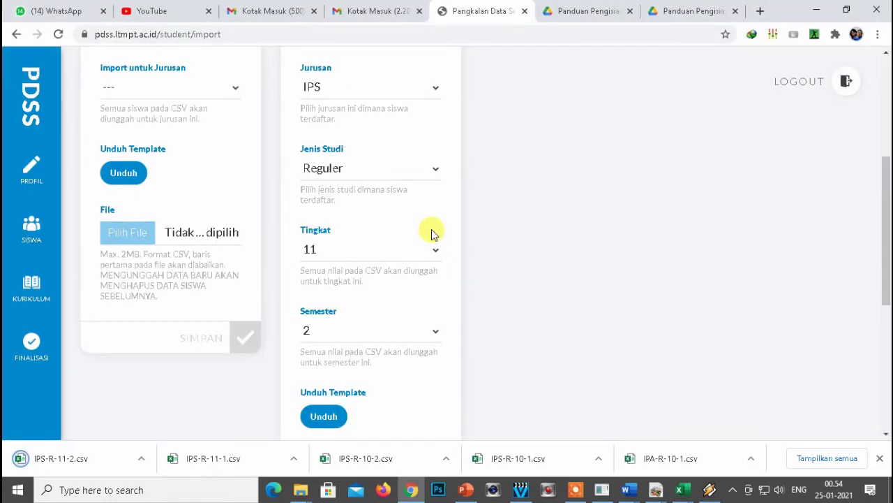
pyautogui.click(355, 249)
pyautogui.click(322, 314)
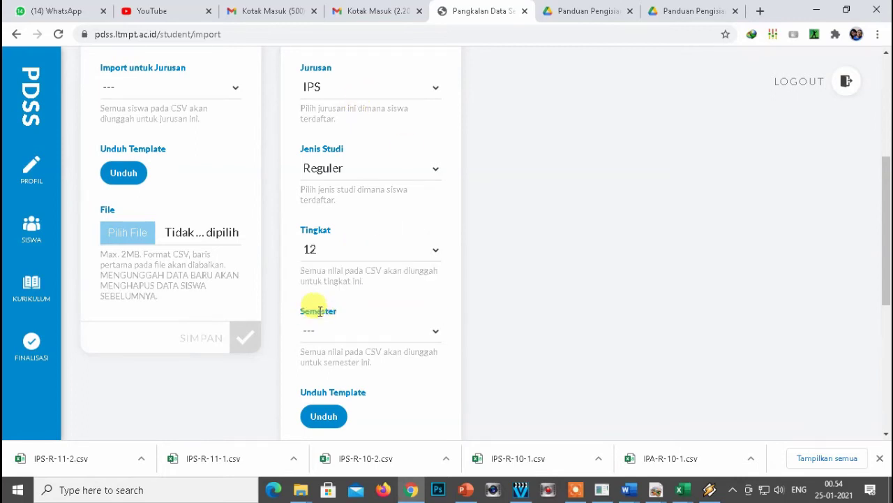
pyautogui.click(326, 333)
pyautogui.click(314, 363)
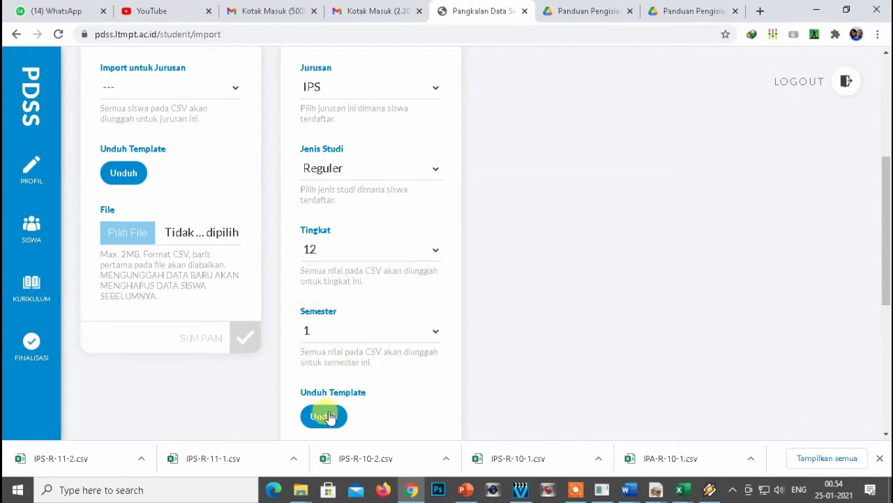
pyautogui.click(326, 416)
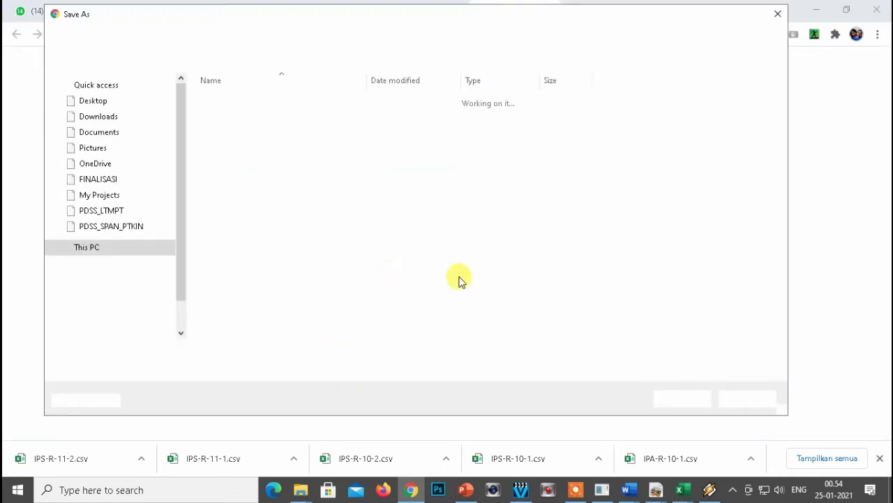
pyautogui.click(674, 399)
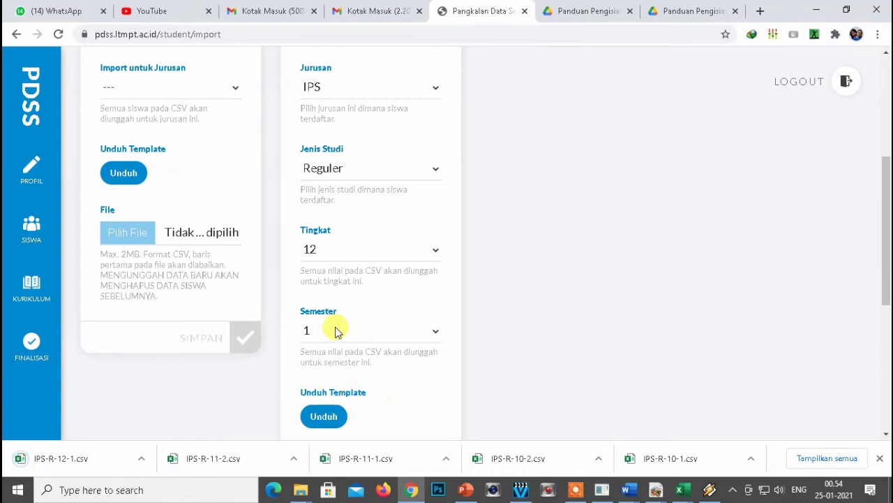
# Download the IPS grade 12 semester 2 template as IPS-R-12-2.csv.
pyautogui.click(335, 329)
pyautogui.click(308, 381)
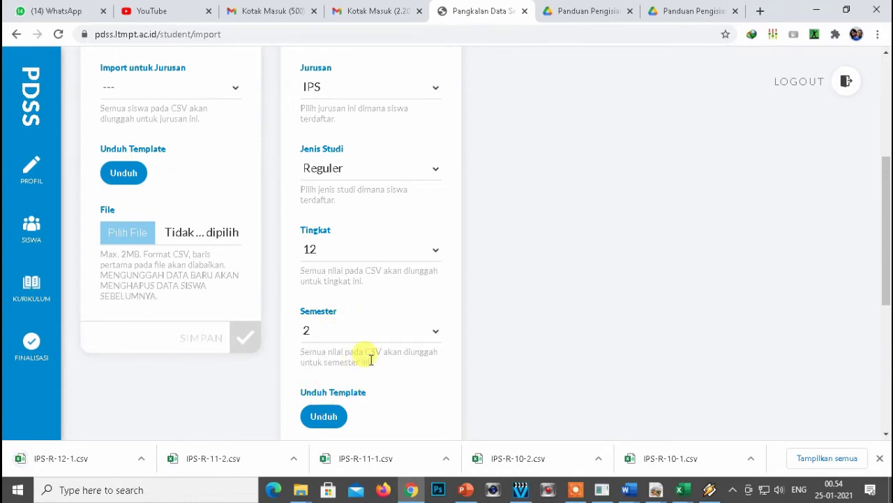
pyautogui.click(322, 416)
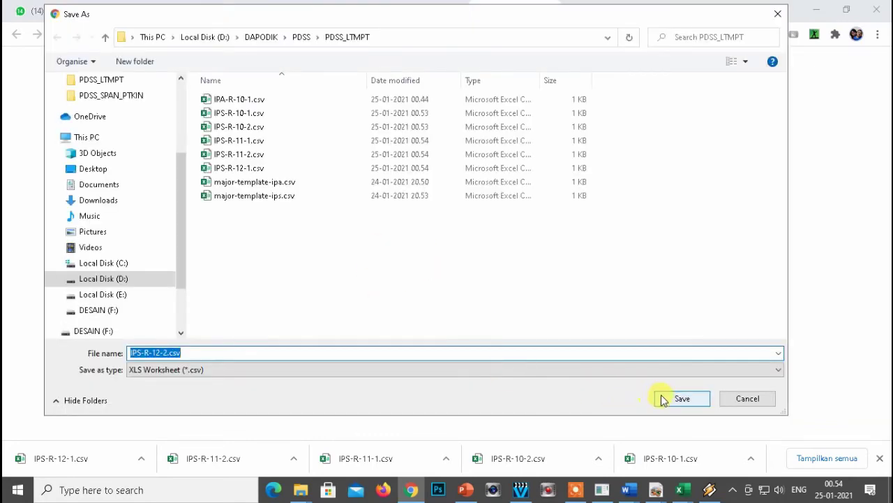
pyautogui.click(663, 398)
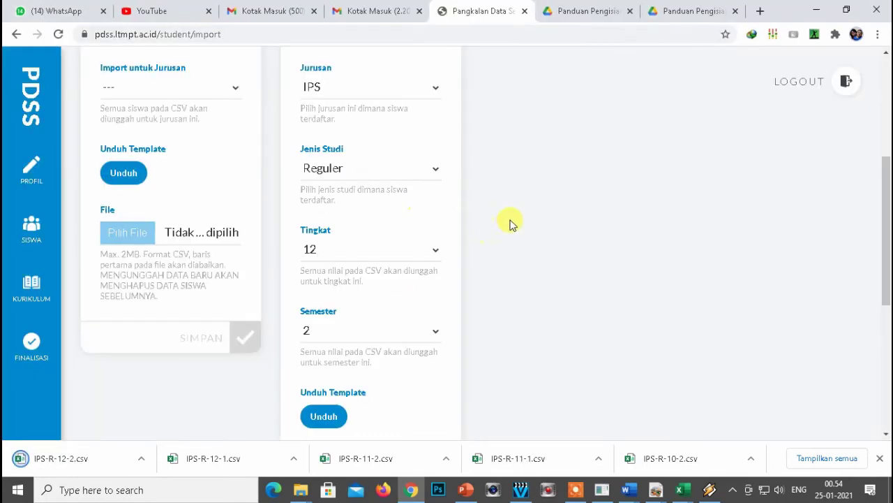
pyautogui.scroll(2, 511, 222)
# Switch the grade-import template form to Jurusan IPA with Reguler study type.
pyautogui.click(359, 213)
pyautogui.click(333, 269)
pyautogui.scroll(-1, 484, 230)
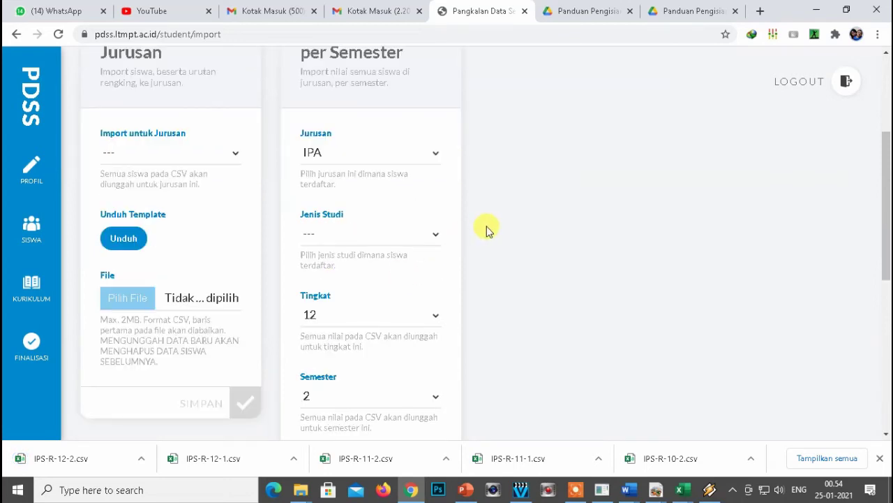
pyautogui.click(334, 230)
pyautogui.click(339, 269)
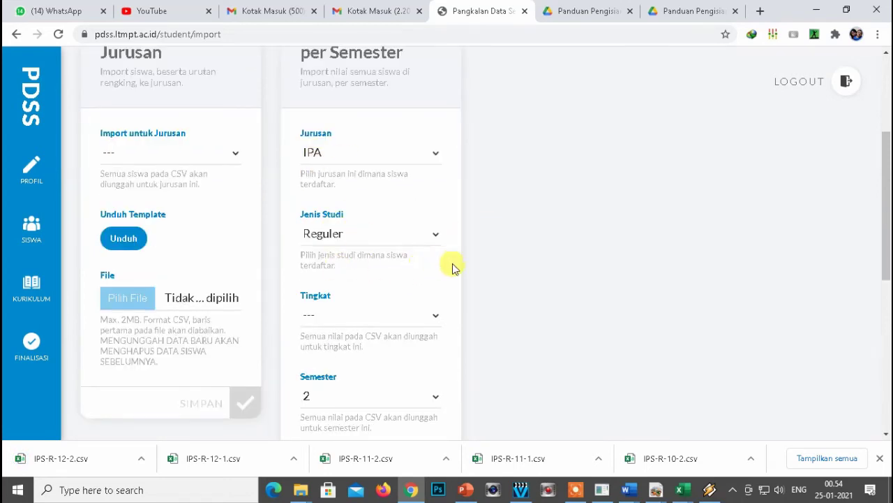
pyautogui.scroll(-1, 351, 261)
# Download and save the IPA Reguler grade 10 semester 1 template.
pyautogui.click(342, 245)
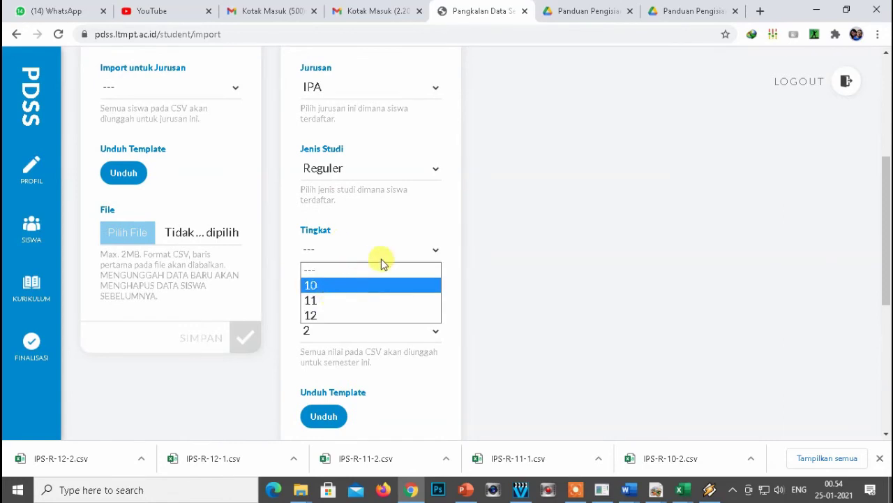
pyautogui.click(342, 286)
pyautogui.scroll(-2, 369, 291)
pyautogui.click(335, 202)
pyautogui.click(333, 237)
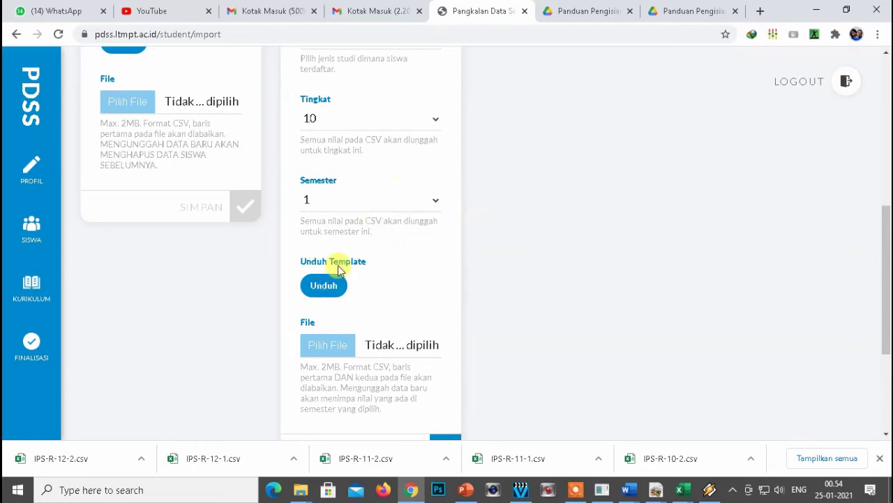
pyautogui.click(335, 284)
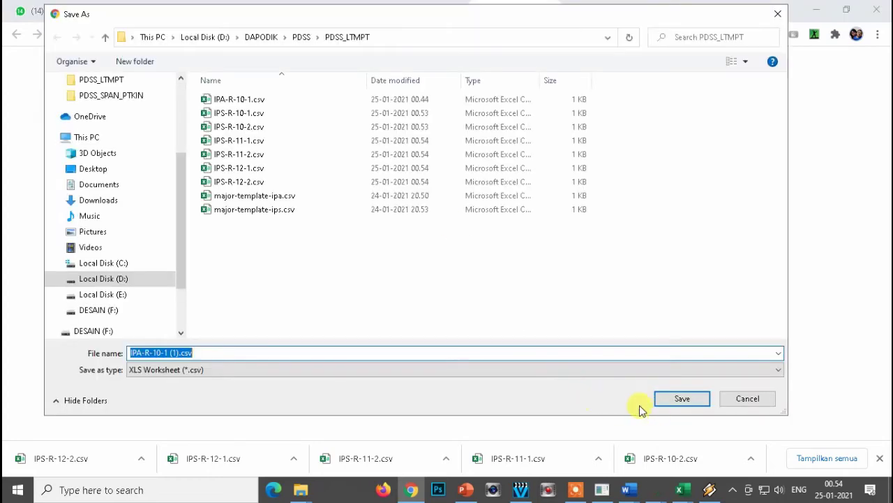
pyautogui.click(677, 402)
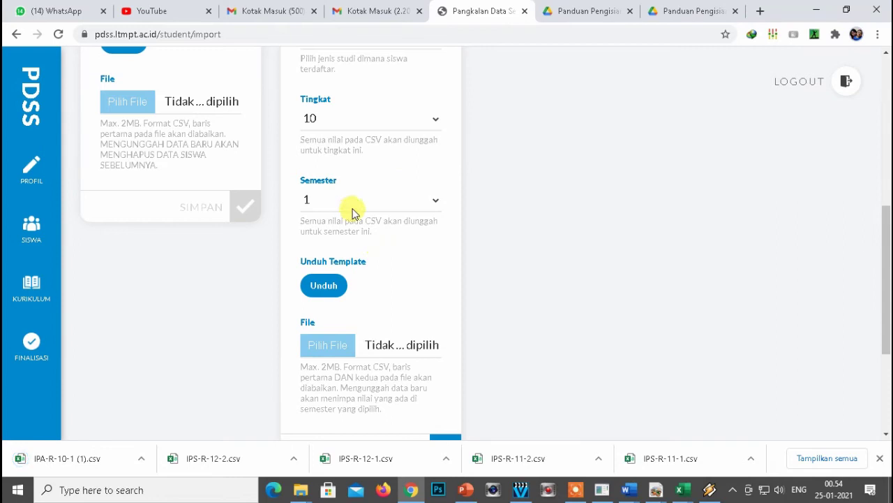
# Download the IPA grade 10 semester 2 and grade 11 templates.
pyautogui.click(380, 202)
pyautogui.click(329, 252)
pyautogui.click(323, 285)
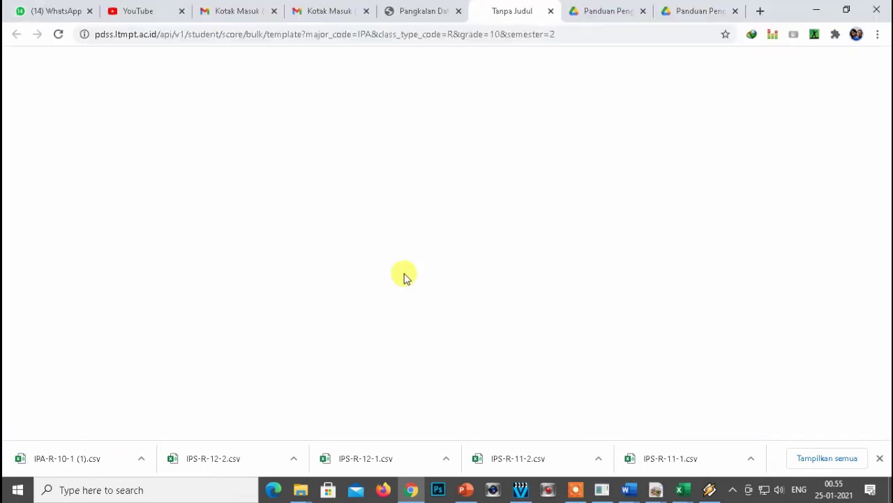
pyautogui.click(369, 249)
pyautogui.click(323, 300)
pyautogui.click(324, 414)
pyautogui.press('Return')
# Download the IPA grade 11 semester 2 and grade 12 semester 1 templates.
pyautogui.click(363, 263)
pyautogui.click(315, 315)
pyautogui.click(323, 349)
pyautogui.press('Return')
pyautogui.click(349, 184)
pyautogui.click(339, 250)
pyautogui.click(323, 349)
pyautogui.press('Return')
# Download and save the IPA grade 12 semester 2 template as IPA-R-12-2.csv.
pyautogui.click(349, 265)
pyautogui.click(315, 314)
pyautogui.click(325, 349)
pyautogui.press('Return')
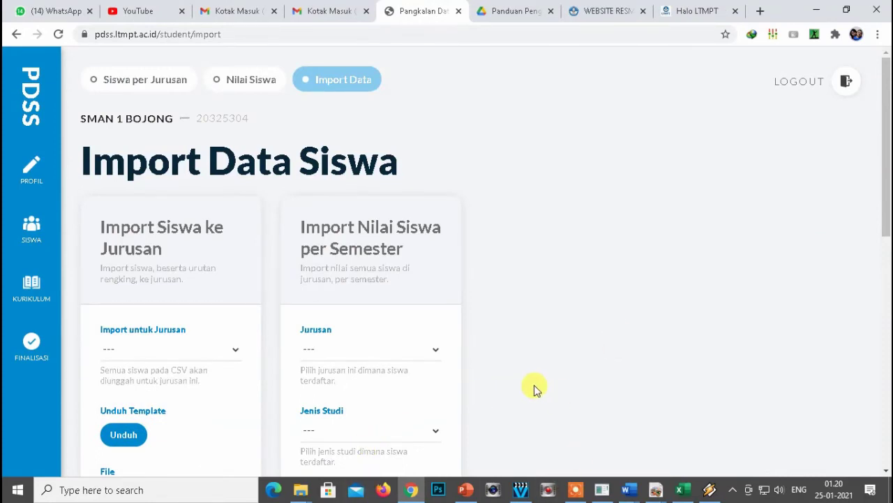
pyautogui.moveTo(302, 492)
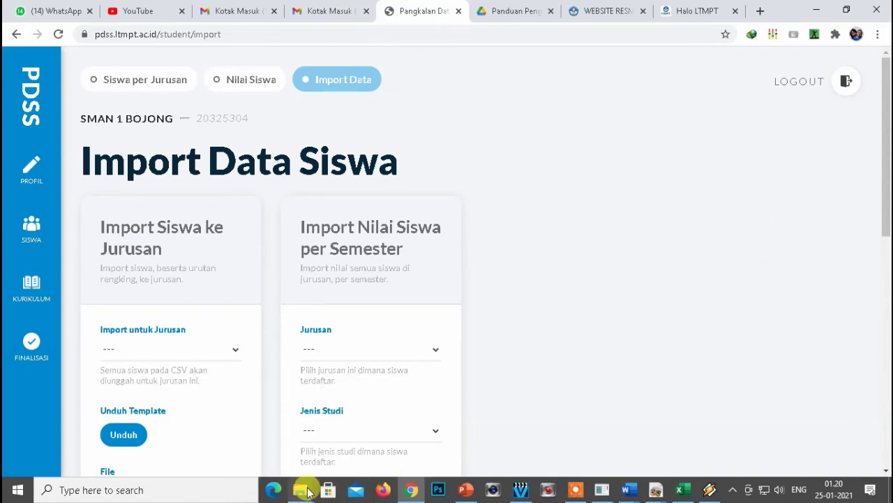
# Bring up the PDSS_LTMPT folder window and open IPA-R-10-1.csv.
pyautogui.click(269, 425)
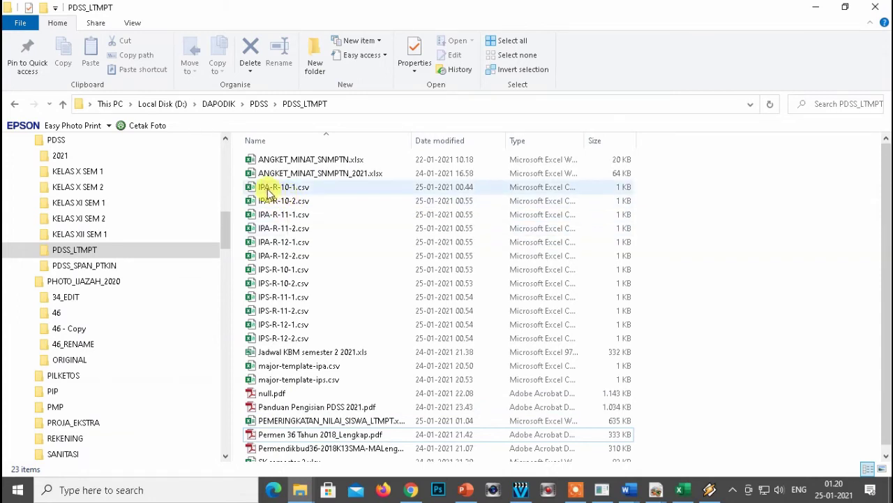
pyautogui.click(269, 190)
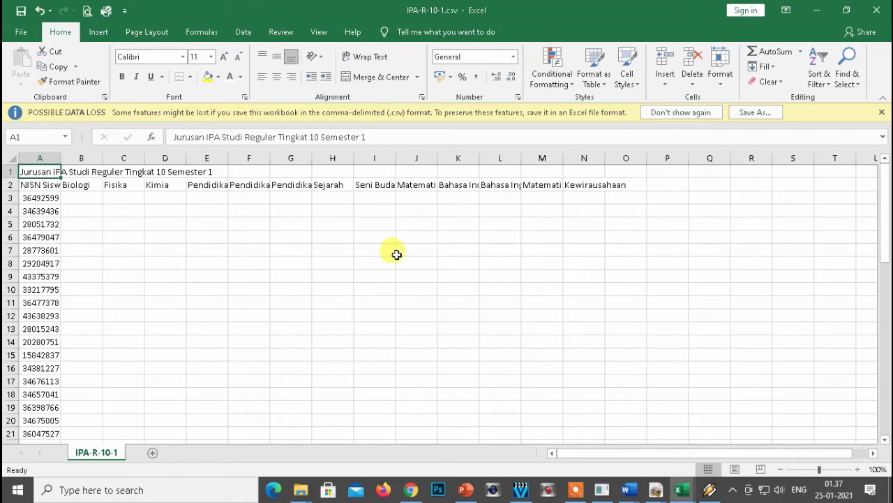
# Inspect the first student's blank Biologi and Fisika cells, then go to the workbook's BIOLOGI header.
pyautogui.click(82, 199)
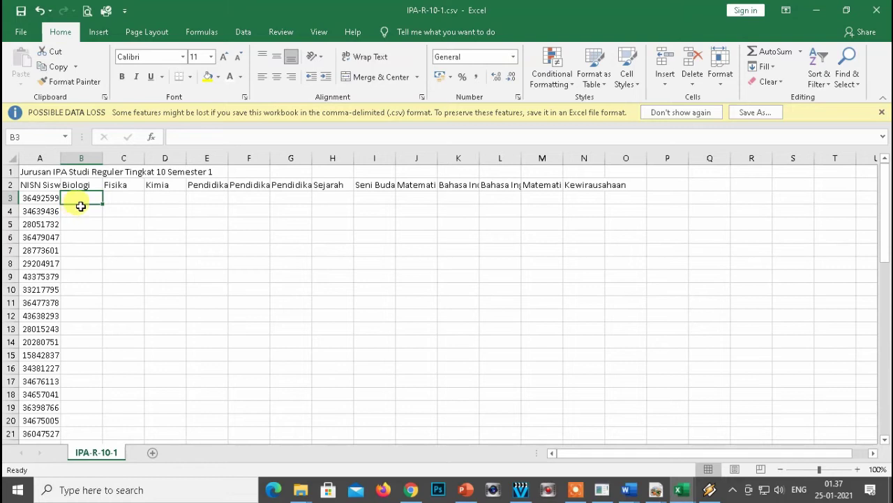
pyautogui.click(121, 197)
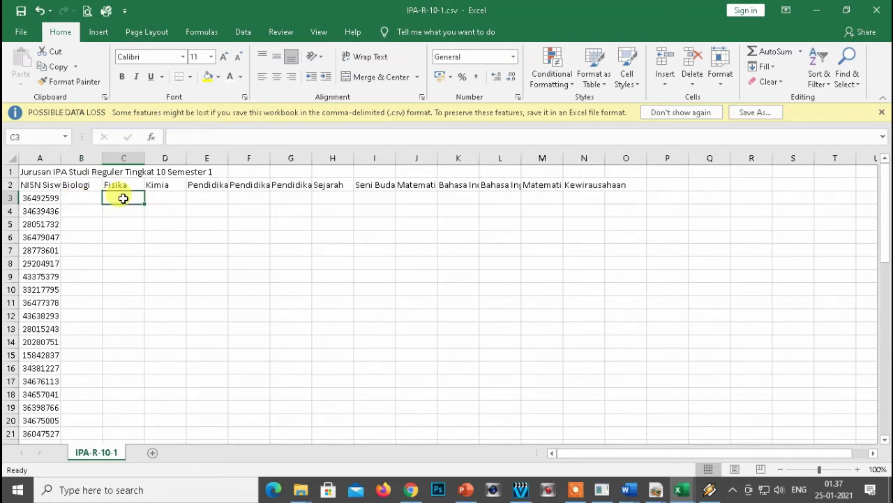
pyautogui.click(92, 197)
pyautogui.click(123, 197)
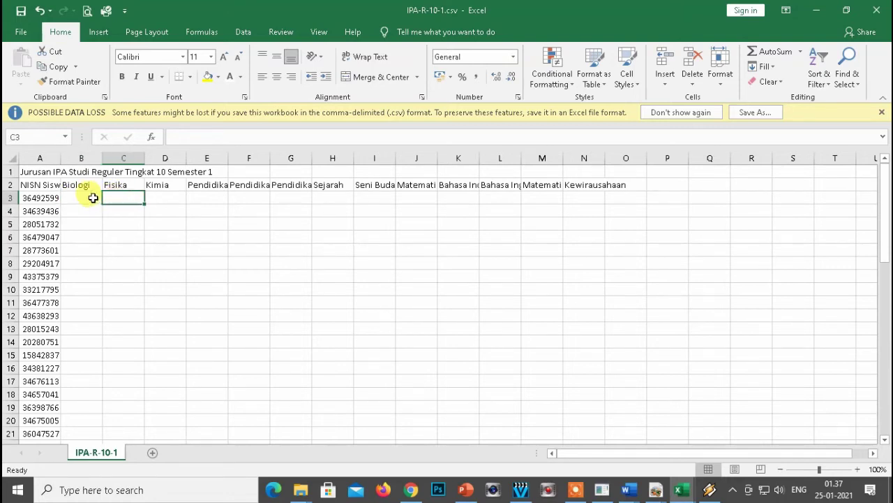
pyautogui.click(89, 198)
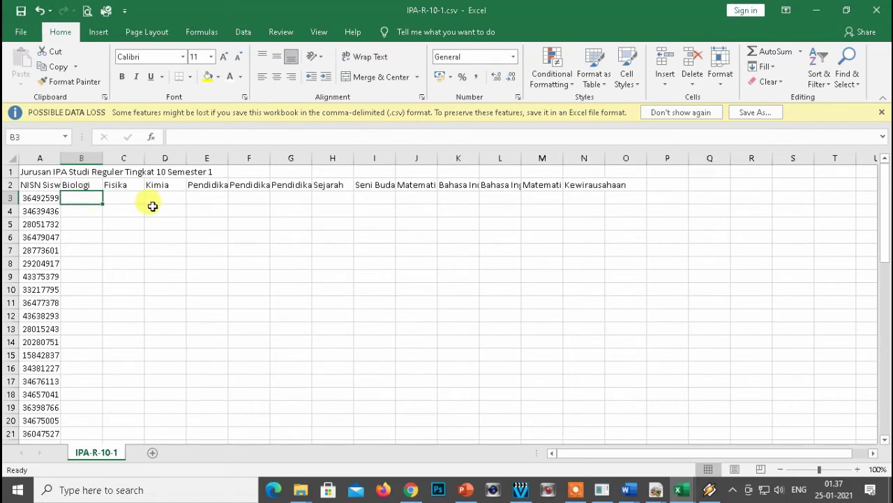
pyautogui.click(115, 200)
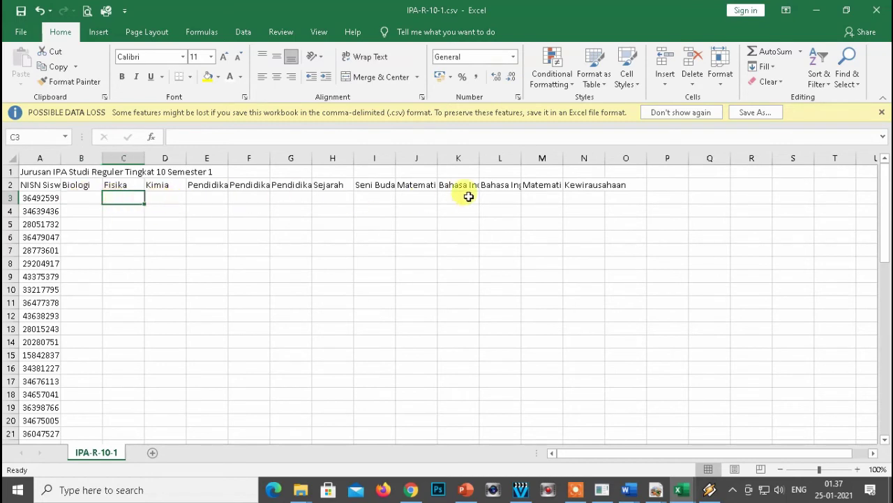
pyautogui.click(615, 196)
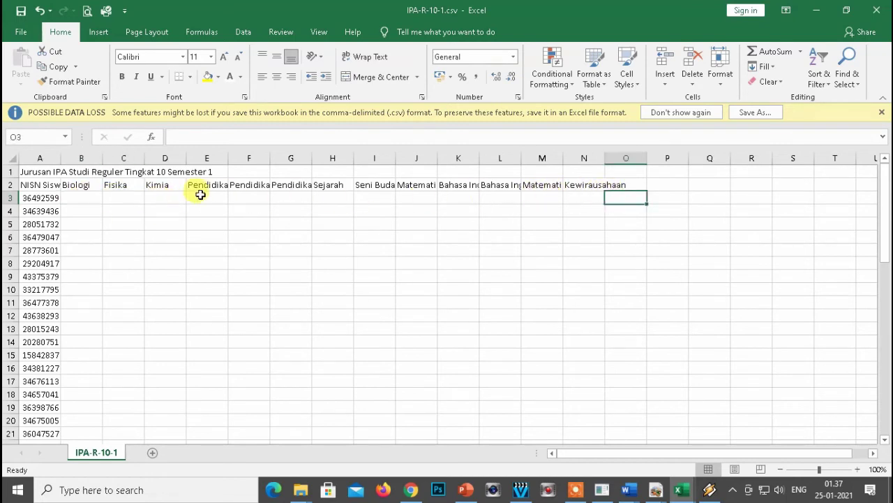
pyautogui.click(74, 195)
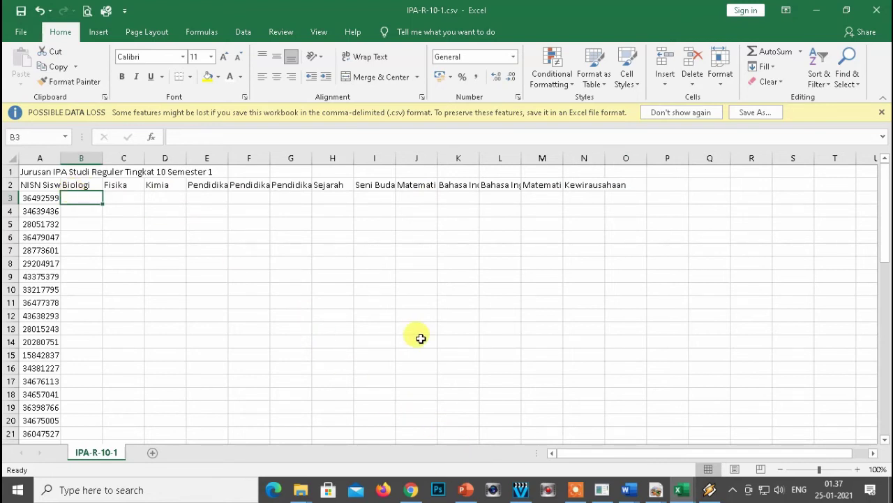
pyautogui.hotkey('alt', 'Tab')
pyautogui.hotkey('alt', 'Tab')
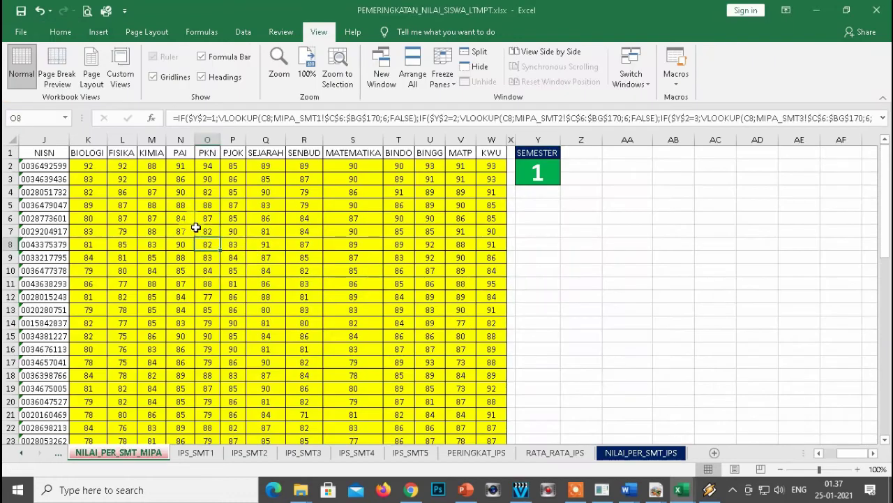
pyautogui.click(83, 155)
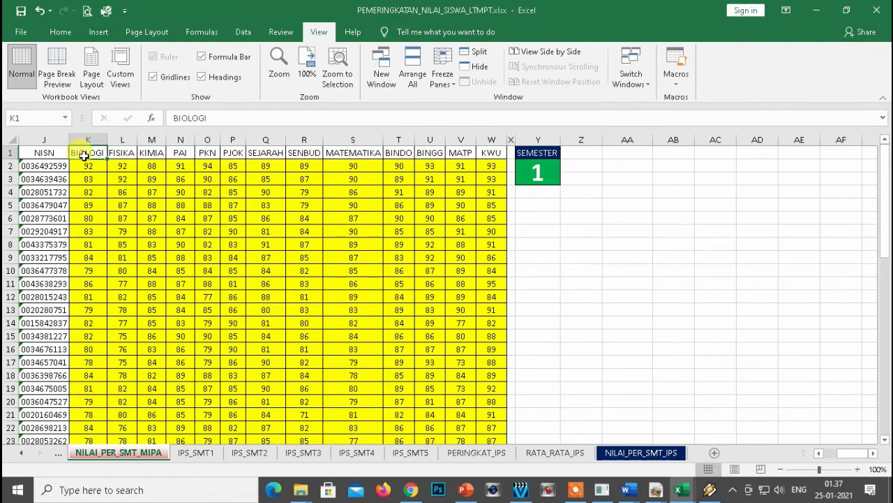
# Review the subject headers and the first student's grade formulas from BINDO to BINGG.
pyautogui.press('Right')
pyautogui.press('Right')
pyautogui.press('Right')
pyautogui.press('Right')
pyautogui.press('Right')
pyautogui.press('Right')
pyautogui.press('Right')
pyautogui.press('Right')
pyautogui.press('Right')
pyautogui.press('Right')
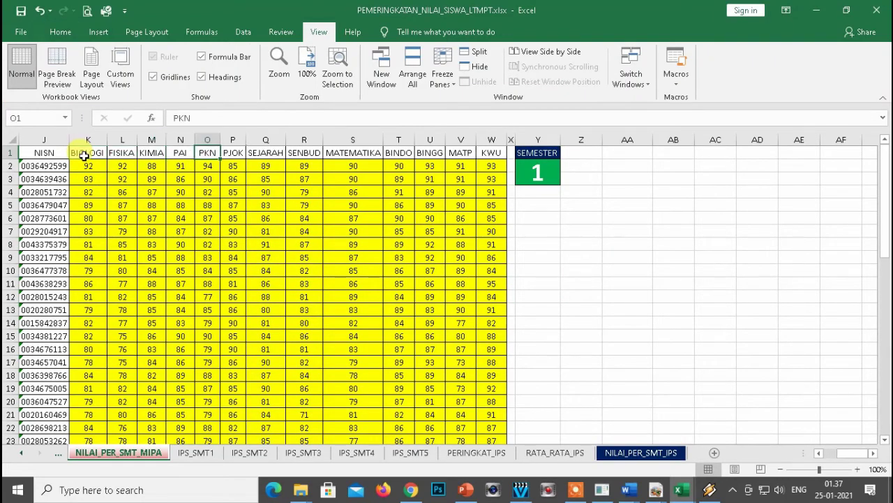
pyautogui.press('Left')
pyautogui.press('Left')
pyautogui.press('Left')
pyautogui.press('Left')
pyautogui.press('Left')
pyautogui.press('Left')
pyautogui.press('Left')
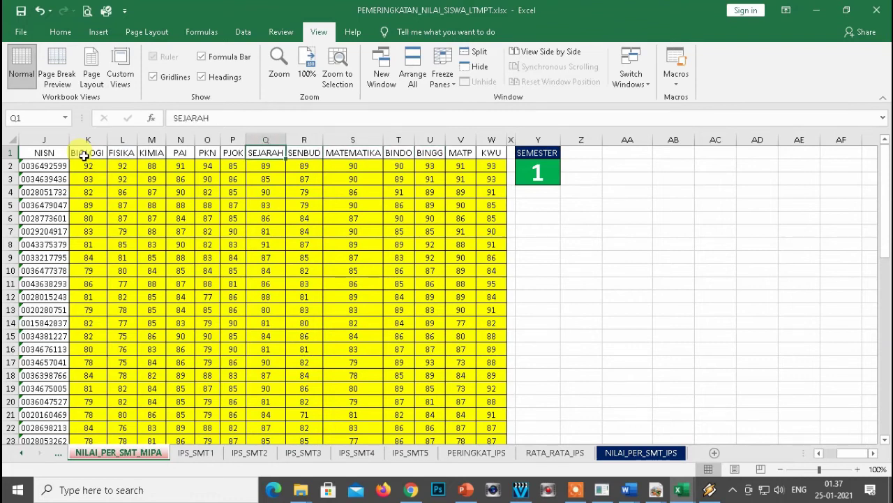
pyautogui.press('Down')
pyautogui.press('Left')
pyautogui.press('Left')
pyautogui.press('Left')
pyautogui.press('Left')
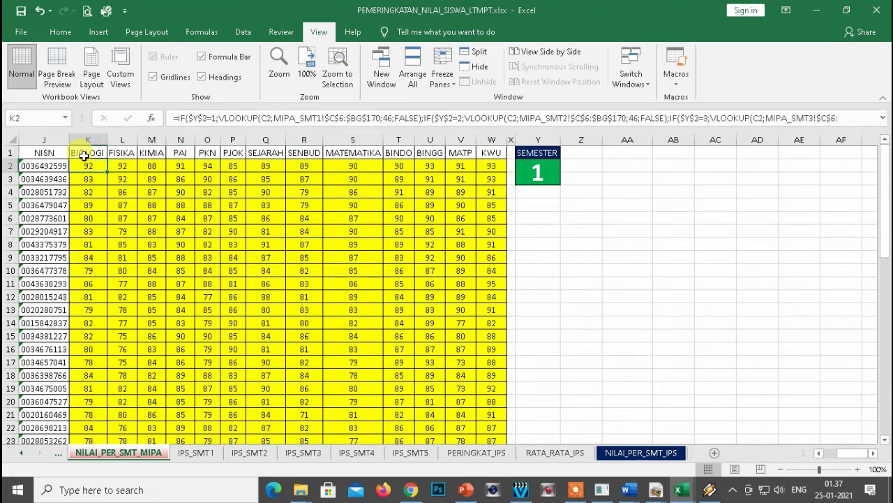
pyautogui.press('Right')
pyautogui.press('Right')
pyautogui.press('Right')
pyautogui.press('Right')
pyautogui.press('Right')
pyautogui.press('Right')
pyautogui.press('Right')
pyautogui.press('Right')
pyautogui.press('Right')
pyautogui.press('Right')
pyautogui.press('Right')
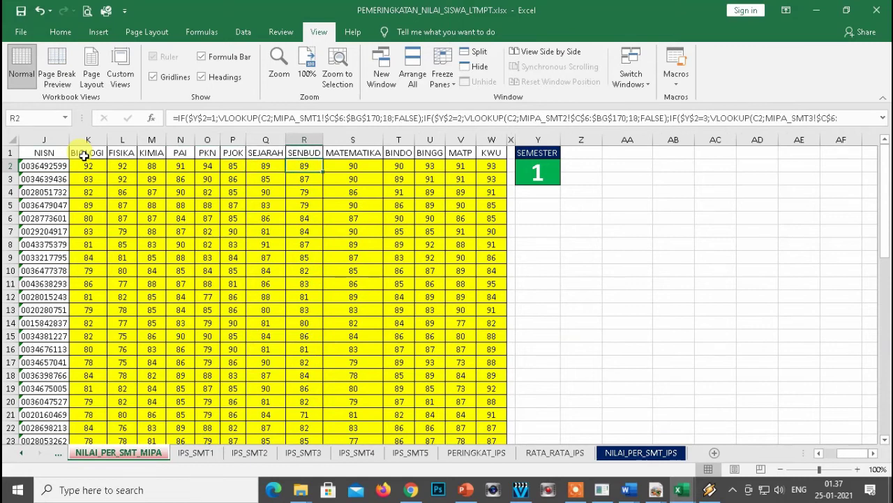
pyautogui.press('Left')
pyautogui.press('Right')
pyautogui.press('Right')
pyautogui.press('Right')
pyautogui.press('Left')
pyautogui.press('Left')
pyautogui.press('Left')
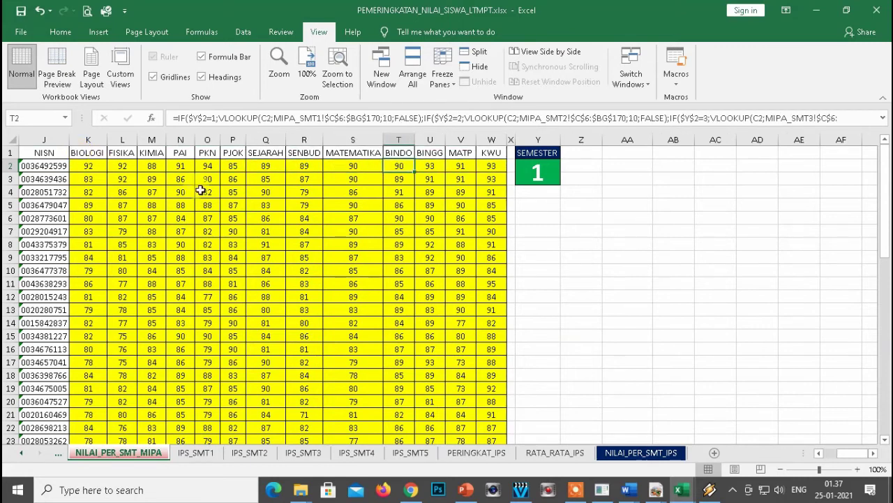
# Set SEMESTER cell Y2 to 2, restore it to 1, and return to IPA-R-10-1.csv.
pyautogui.click(543, 173)
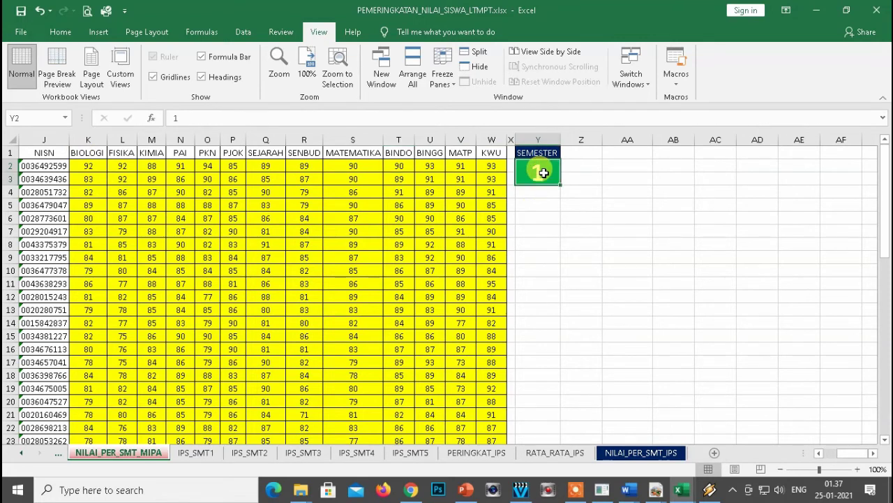
pyautogui.write('2')
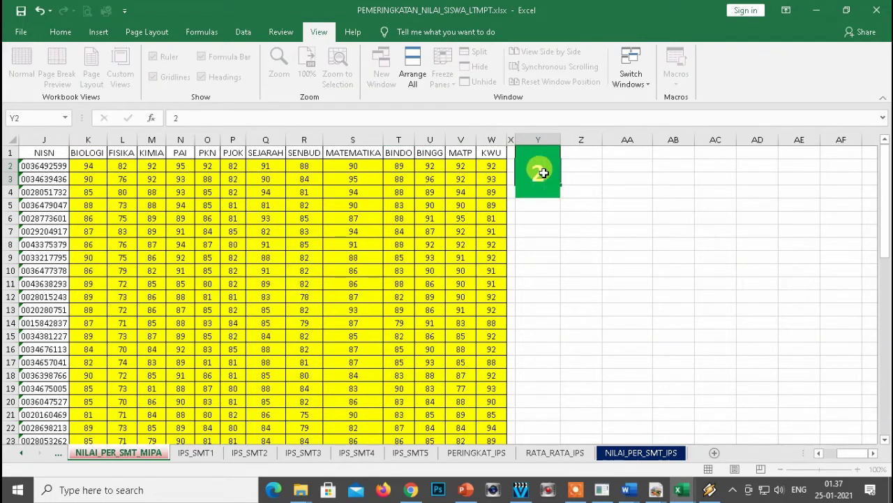
pyautogui.press('Return')
pyautogui.click(80, 178)
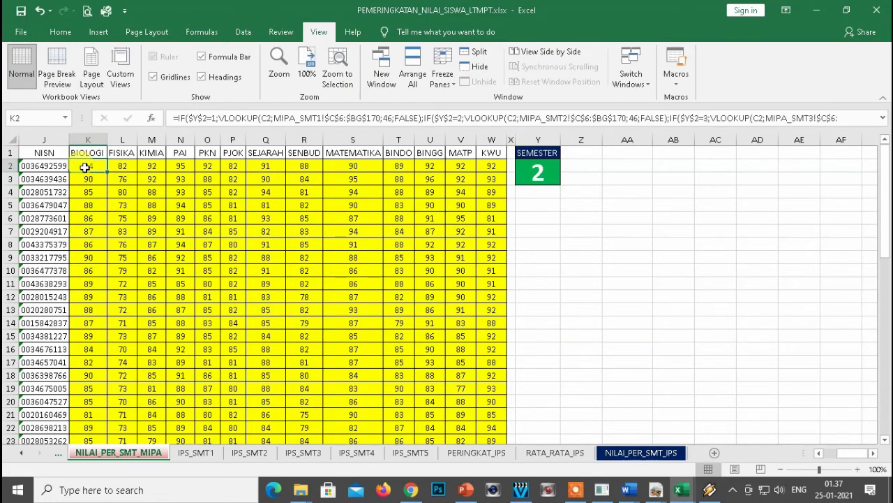
pyautogui.click(526, 177)
pyautogui.write('1')
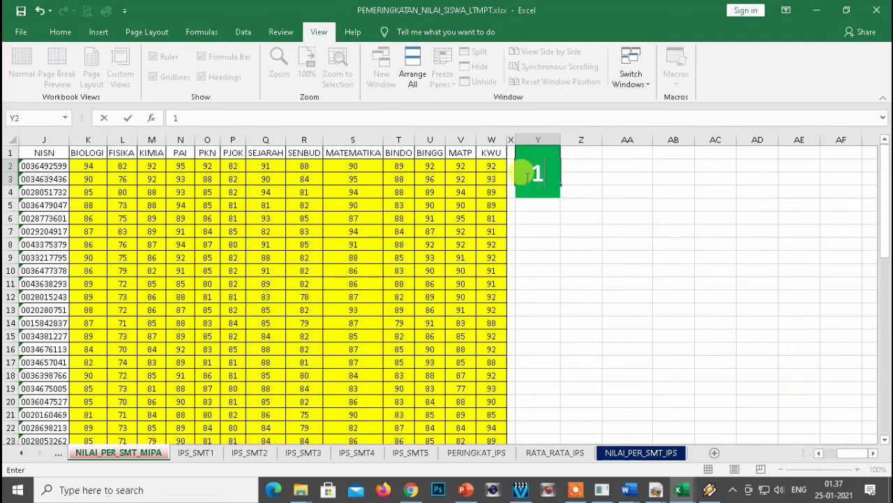
pyautogui.press('Return')
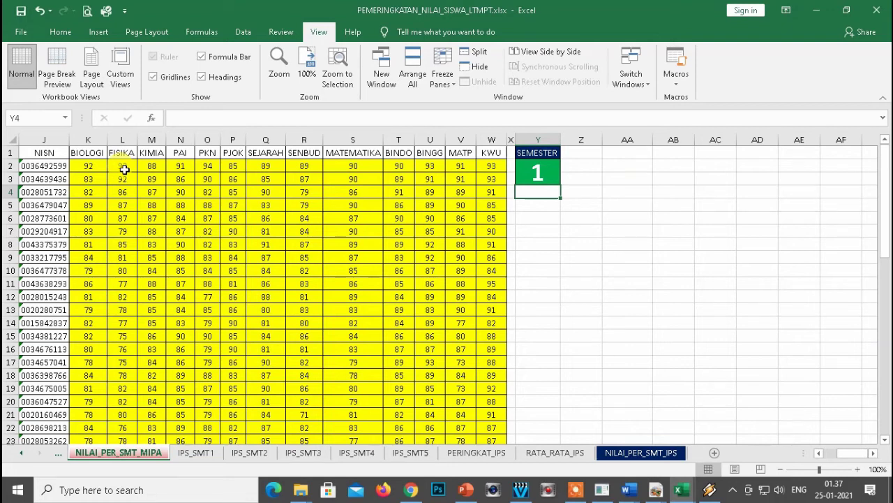
pyautogui.hotkey('alt', 'Tab')
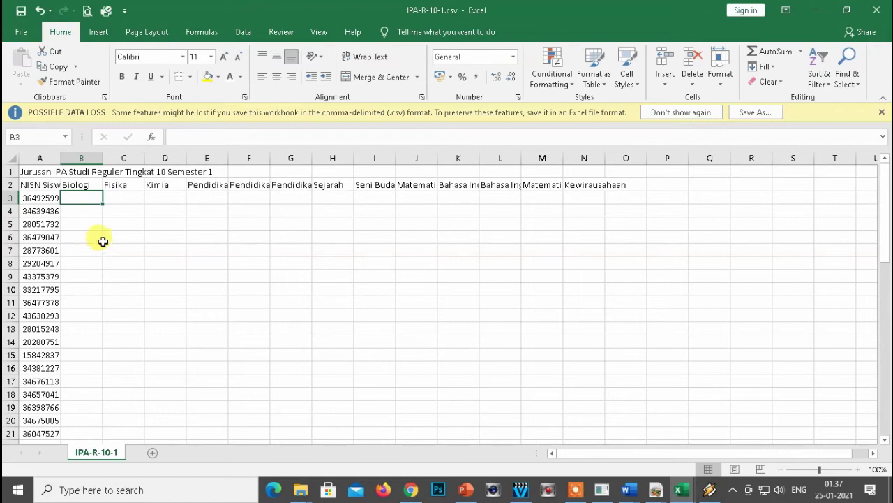
# Check the first students' NISN and Biologi cells in IPA-R-10-1.csv.
pyautogui.click(84, 215)
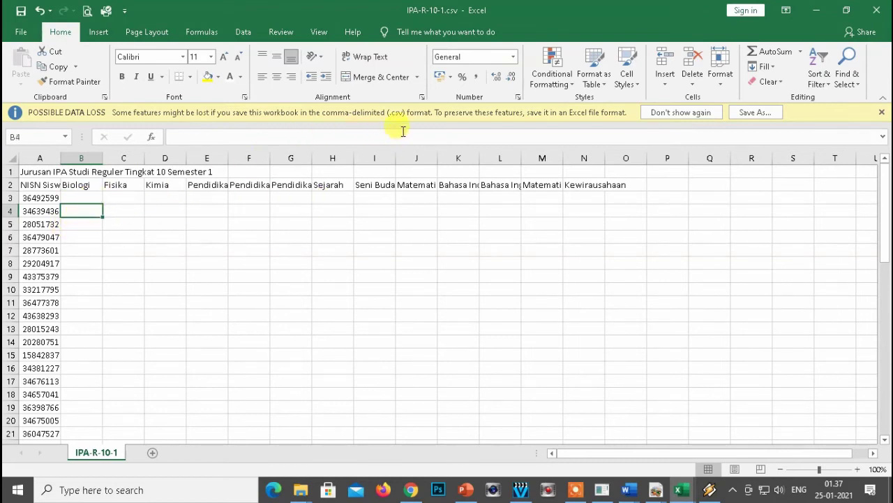
pyautogui.click(79, 198)
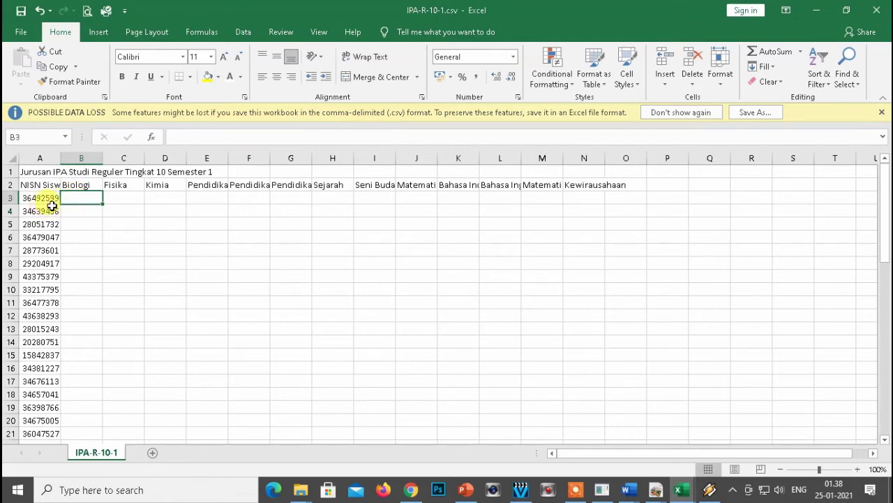
pyautogui.click(53, 211)
pyautogui.click(88, 237)
pyautogui.click(72, 199)
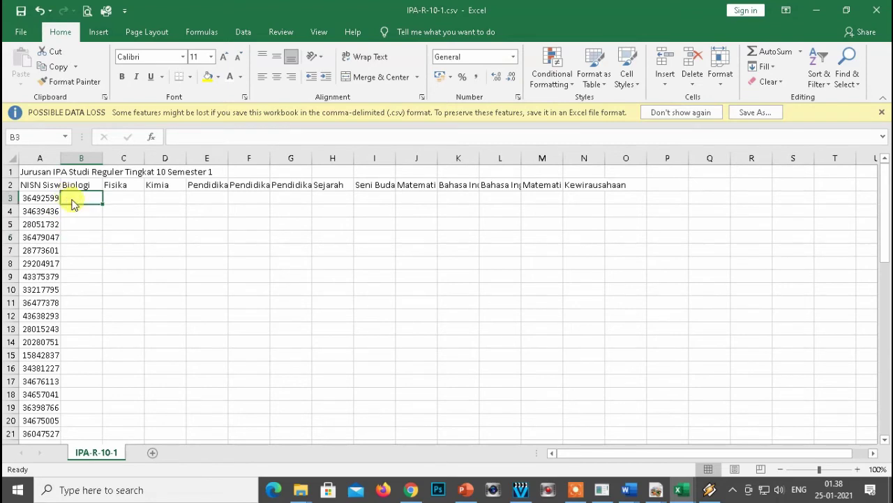
# Copy every student's NISN and grade columns through column W from NILAI_PER_SMT_MIPA.
pyautogui.hotkey('alt', 'Tab')
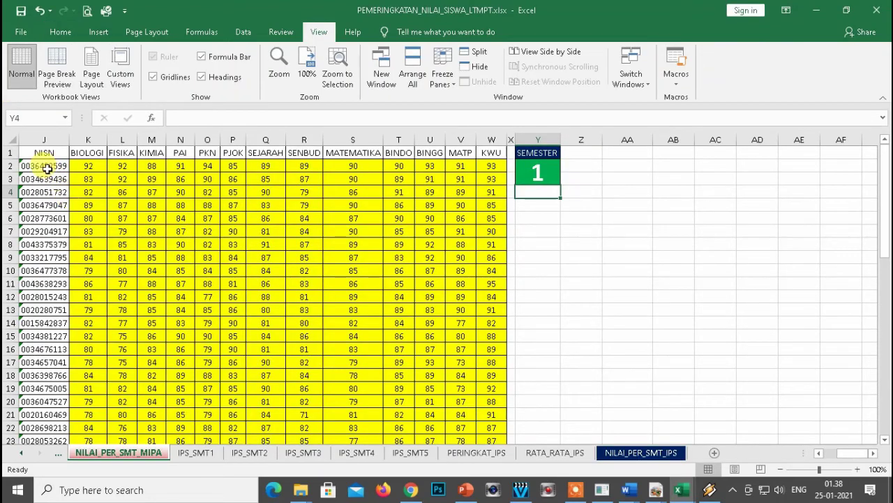
pyautogui.click(47, 168)
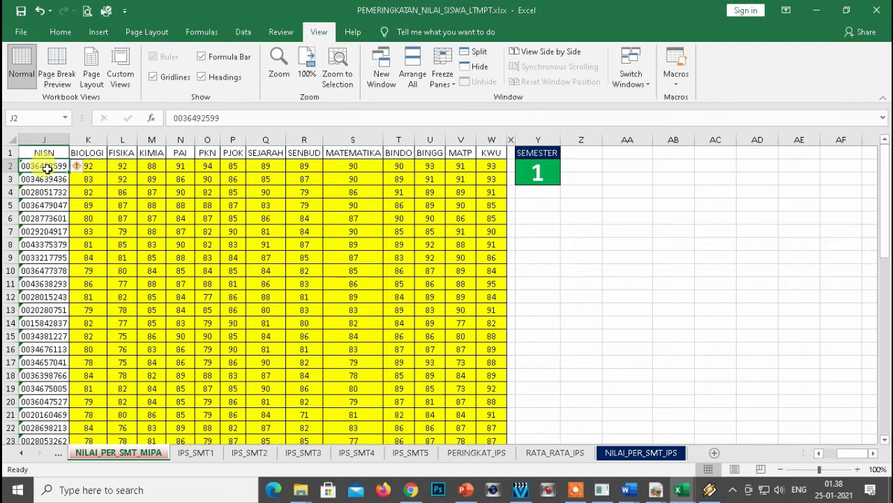
pyautogui.hotkey('ctrl', 'shift', 'Down')
pyautogui.hotkey('shift', 'Right')
pyautogui.hotkey('shift', 'Right')
pyautogui.hotkey('shift', 'Right')
pyautogui.hotkey('shift', 'Right')
pyautogui.hotkey('shift', 'Right')
pyautogui.hotkey('shift', 'Right')
pyautogui.hotkey('shift', 'Right')
pyautogui.hotkey('shift', 'Right')
pyautogui.hotkey('shift', 'Right')
pyautogui.hotkey('shift', 'Right')
pyautogui.hotkey('shift', 'Right')
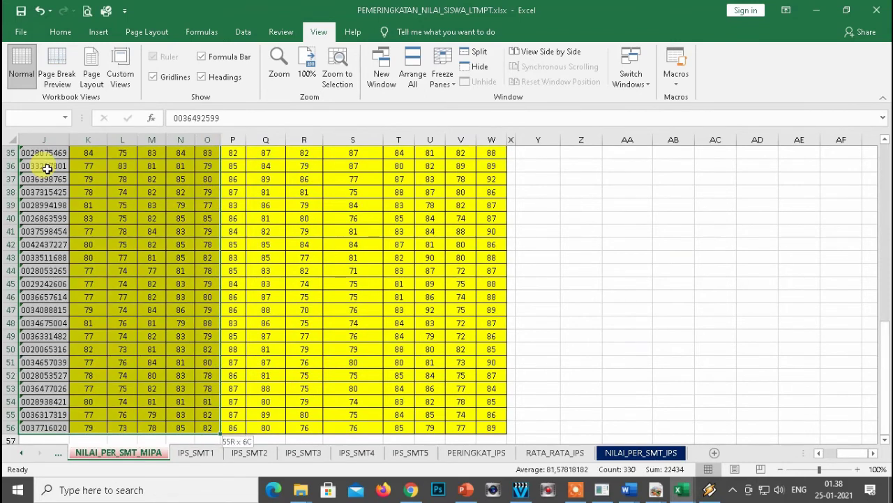
pyautogui.hotkey('shift', 'Right')
pyautogui.hotkey('shift', 'Right')
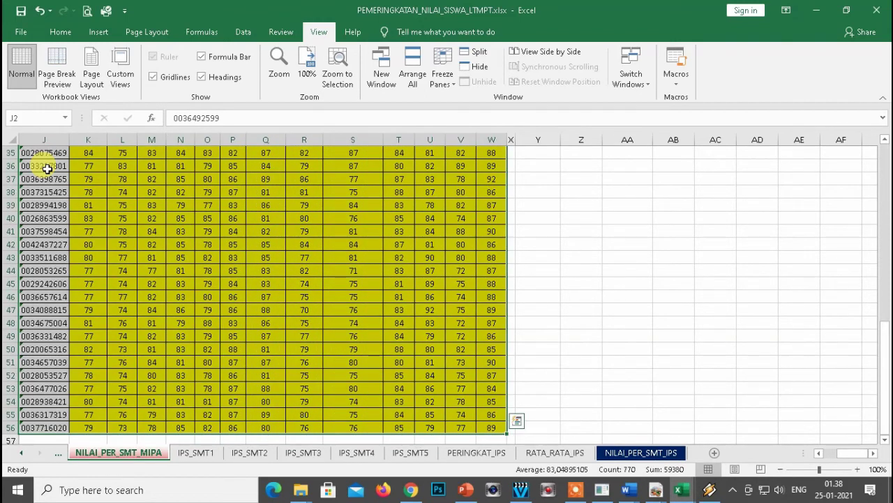
pyautogui.hotkey('ctrl', 'c')
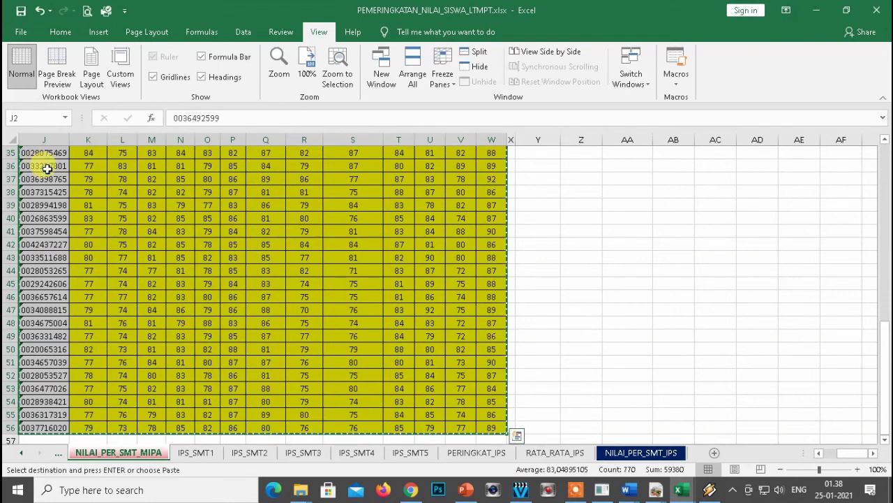
# Paste the grades as values at A3 of IPA-R-10-1.csv, then save and close it.
pyautogui.hotkey('alt', 'Tab')
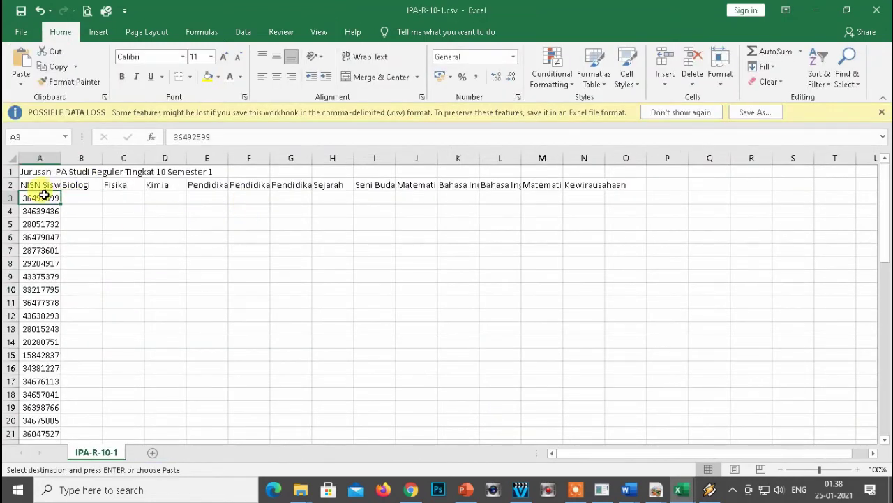
pyautogui.rightClick(37, 197)
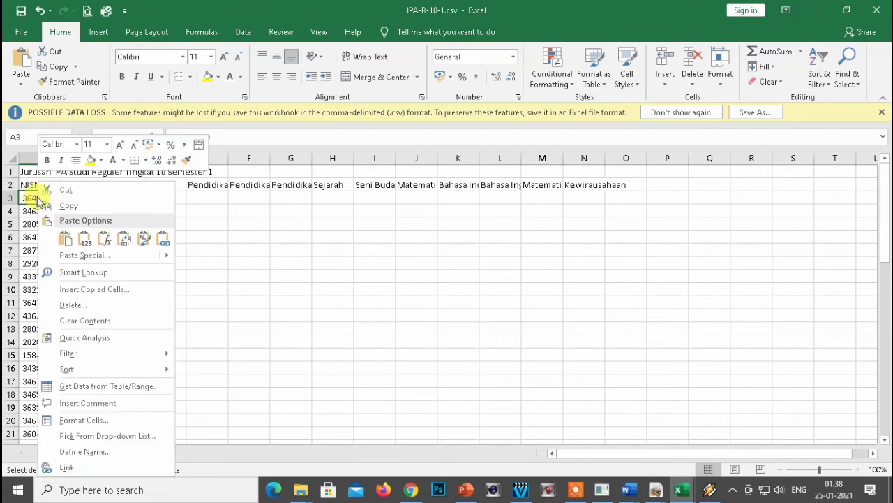
pyautogui.click(87, 256)
pyautogui.click(35, 206)
pyautogui.click(178, 340)
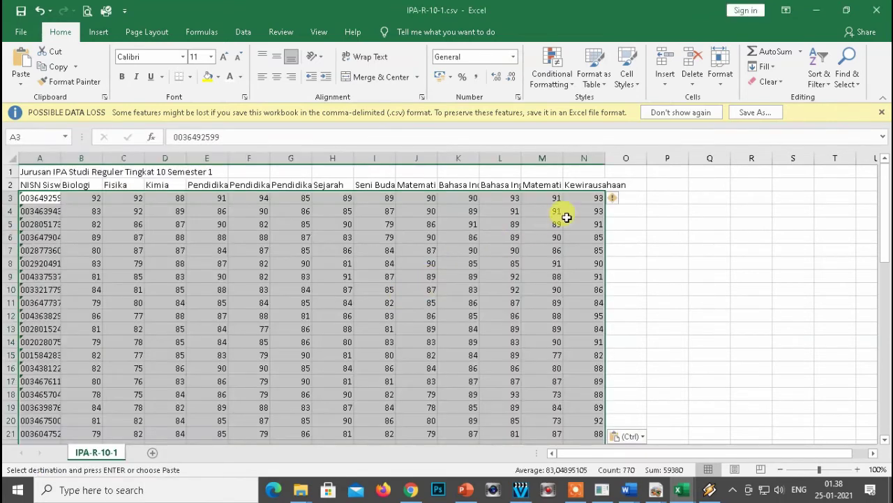
pyautogui.click(168, 210)
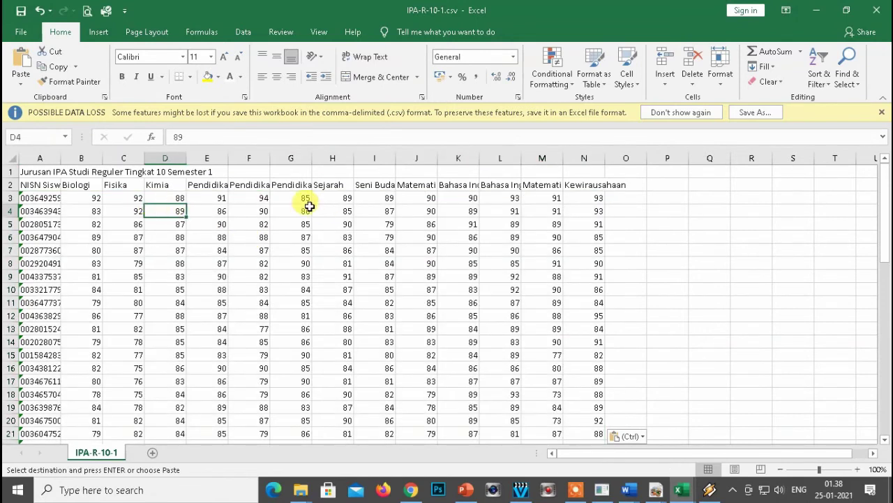
pyautogui.click(50, 199)
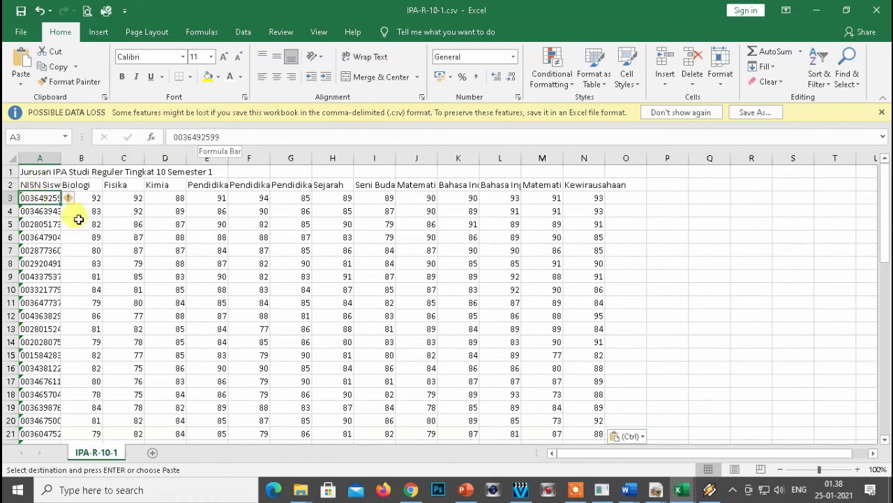
pyautogui.click(877, 10)
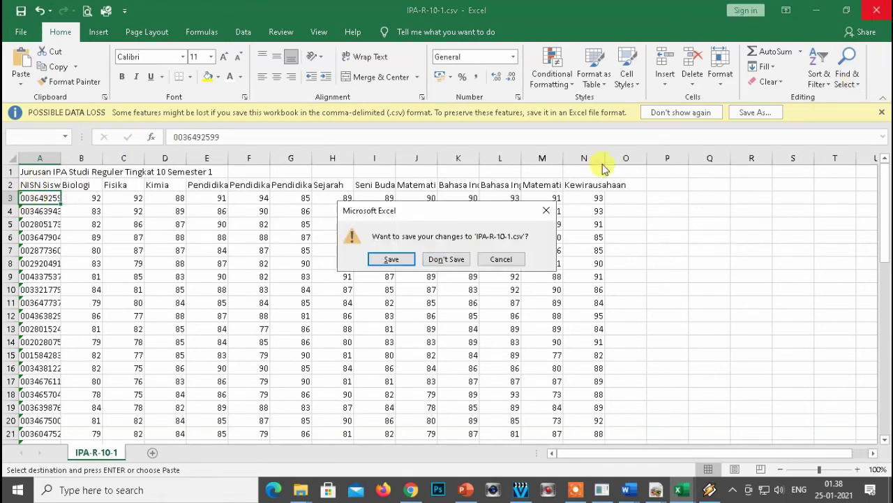
pyautogui.click(395, 261)
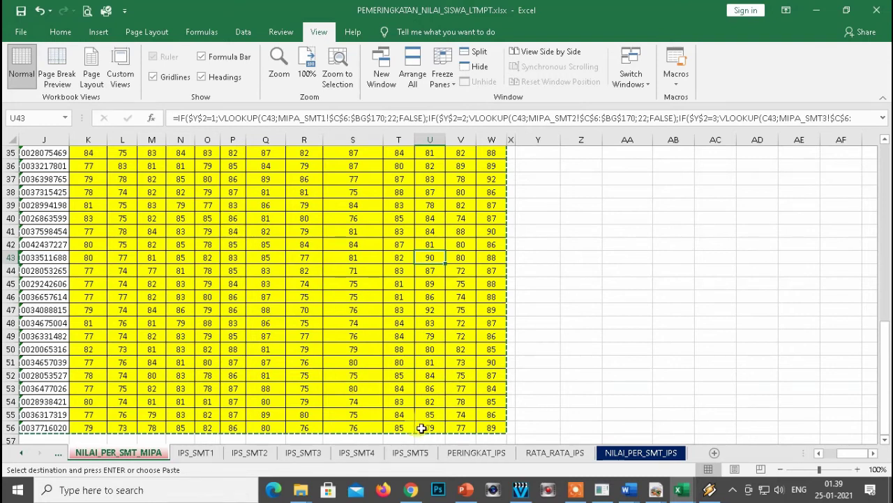
# Attach IPA-R-10-1.csv via Pilih File in the Import Nilai Siswa per Semester form.
pyautogui.click(412, 491)
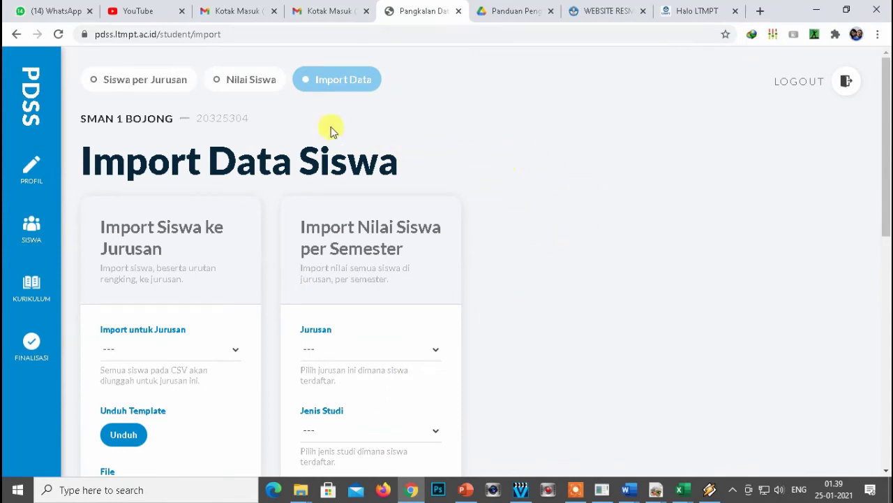
pyautogui.scroll(-7, 476, 188)
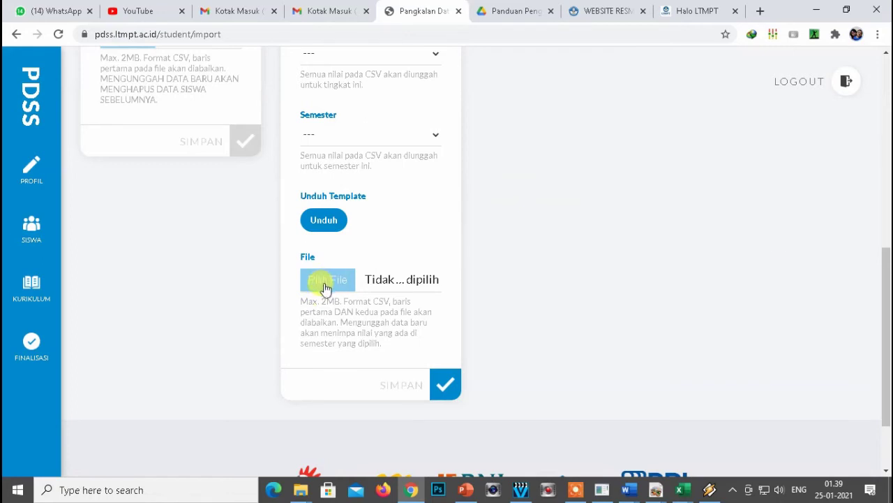
pyautogui.click(327, 285)
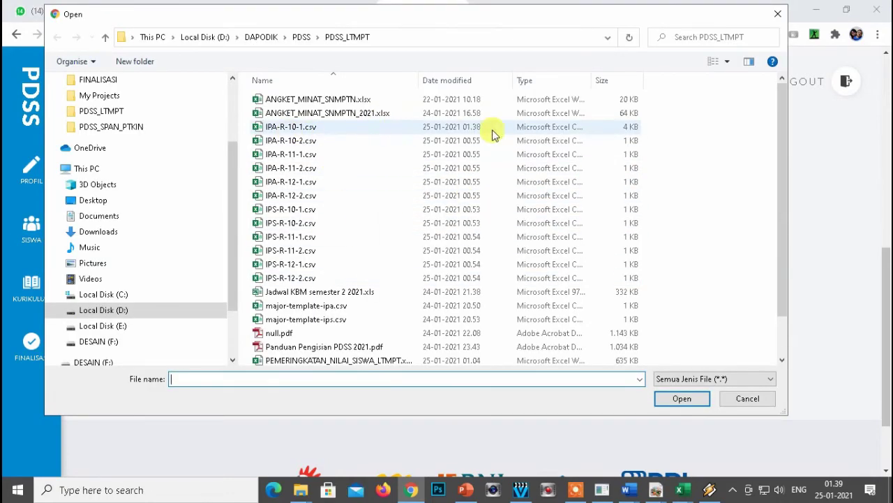
pyautogui.click(293, 133)
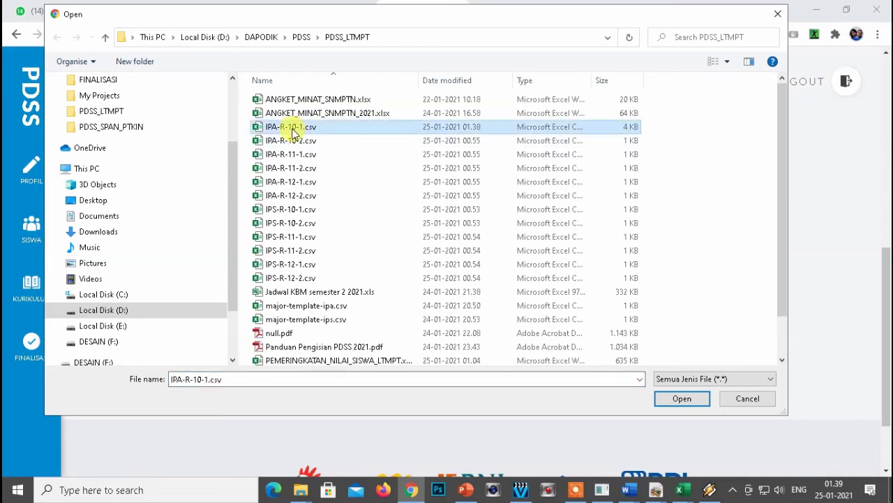
pyautogui.click(680, 399)
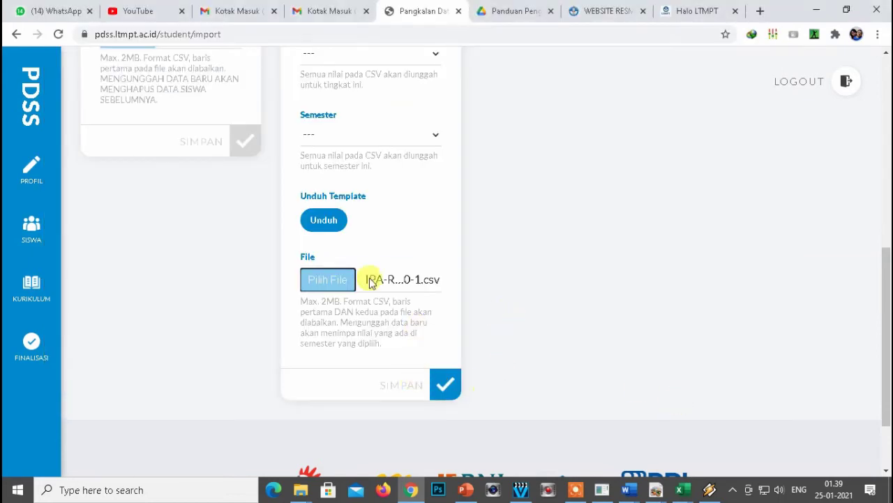
# Try saving the upload and note the warning about the missing major choice.
pyautogui.click(446, 388)
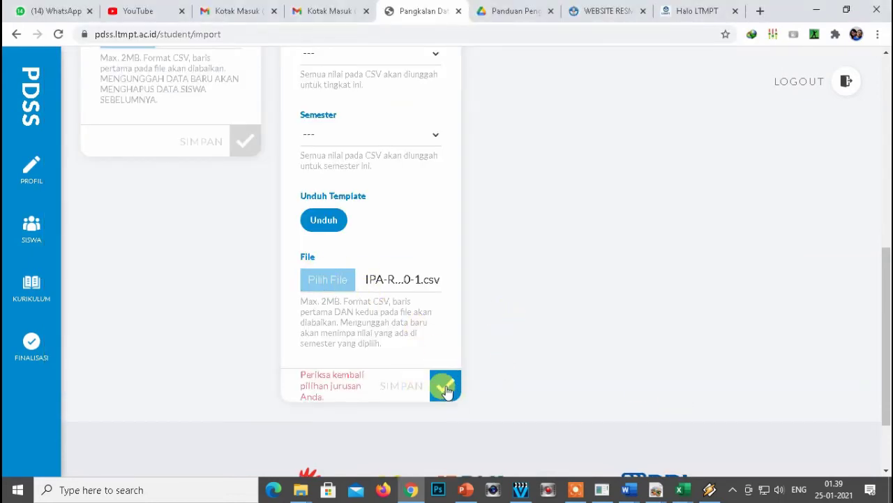
pyautogui.scroll(-2, 450, 380)
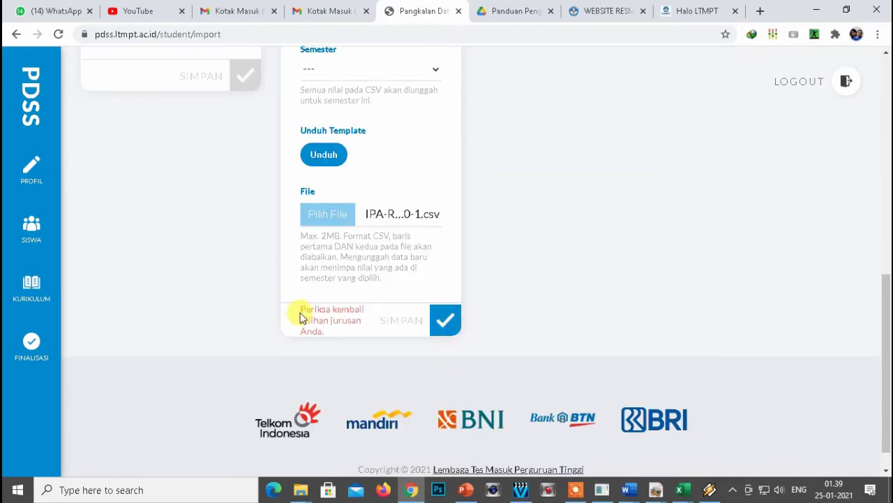
pyautogui.moveTo(300, 312); pyautogui.dragTo(342, 333)
pyautogui.scroll(3, 516, 300)
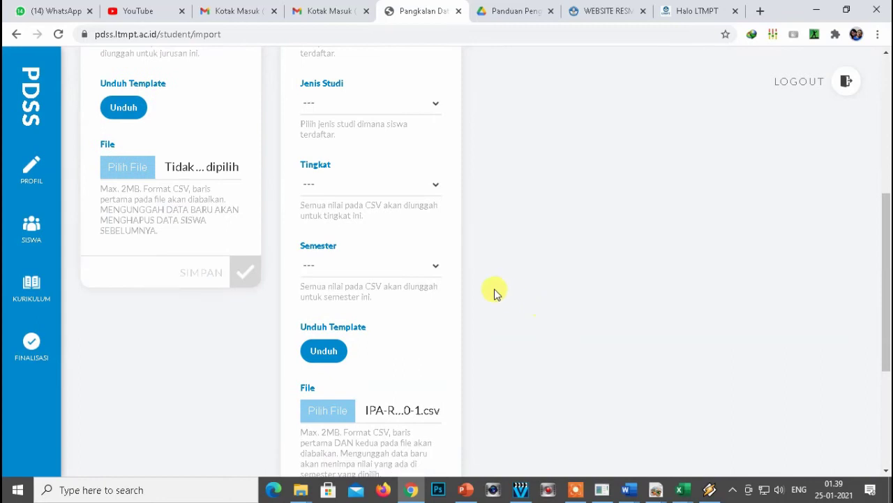
# Set the grade import to Jurusan IPA, Reguler, Tingkat 10, Semester 1.
pyautogui.click(377, 106)
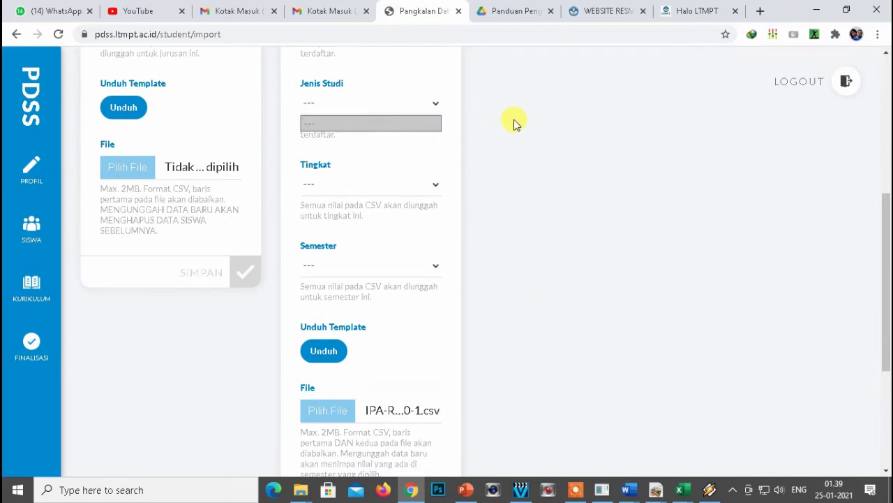
pyautogui.scroll(5, 513, 123)
pyautogui.click(435, 351)
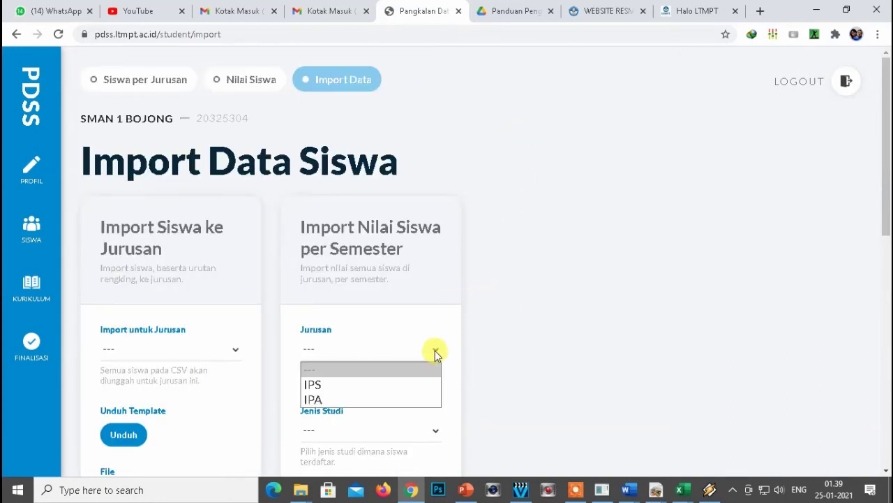
pyautogui.click(329, 399)
pyautogui.scroll(-1, 537, 333)
pyautogui.click(355, 367)
pyautogui.click(335, 398)
pyautogui.scroll(-1, 543, 312)
pyautogui.scroll(-2, 537, 312)
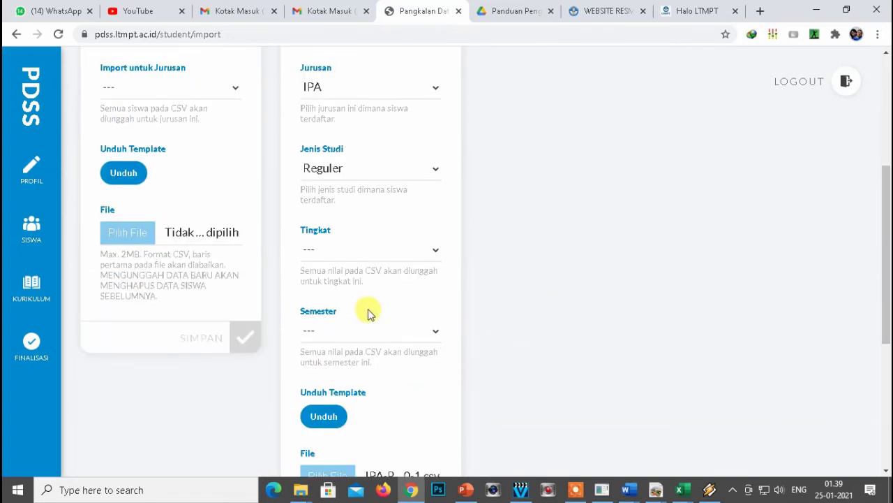
pyautogui.click(359, 251)
pyautogui.click(326, 285)
pyautogui.click(358, 331)
pyautogui.click(328, 361)
# Submit the upload with SIMPAN and get the 'Berhasil mengunggah data' confirmation.
pyautogui.scroll(-1, 565, 293)
pyautogui.scroll(-1, 565, 293)
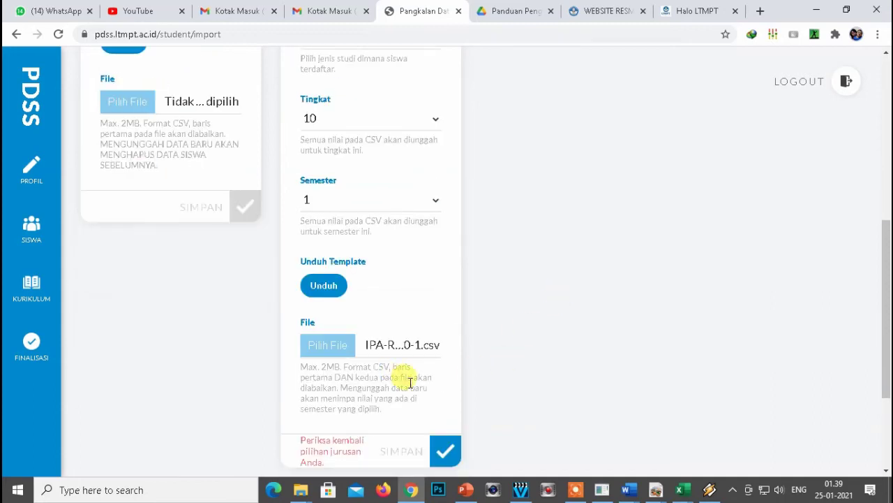
pyautogui.scroll(-1, 476, 358)
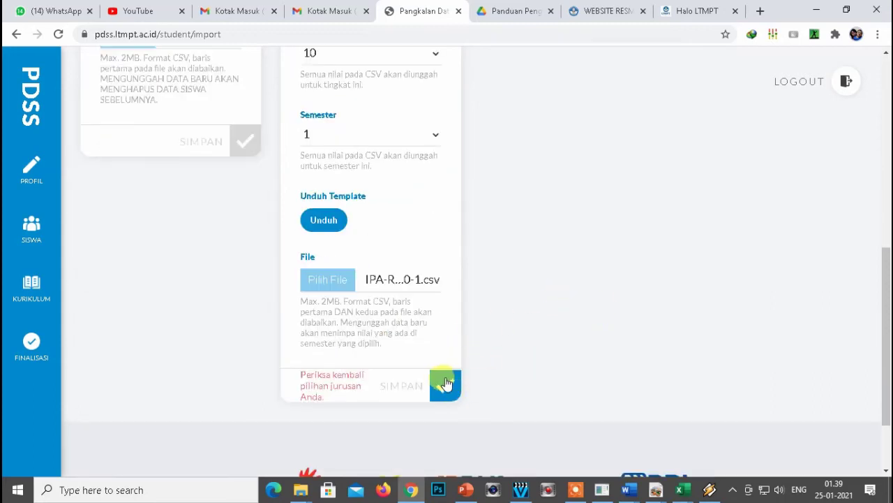
pyautogui.click(446, 388)
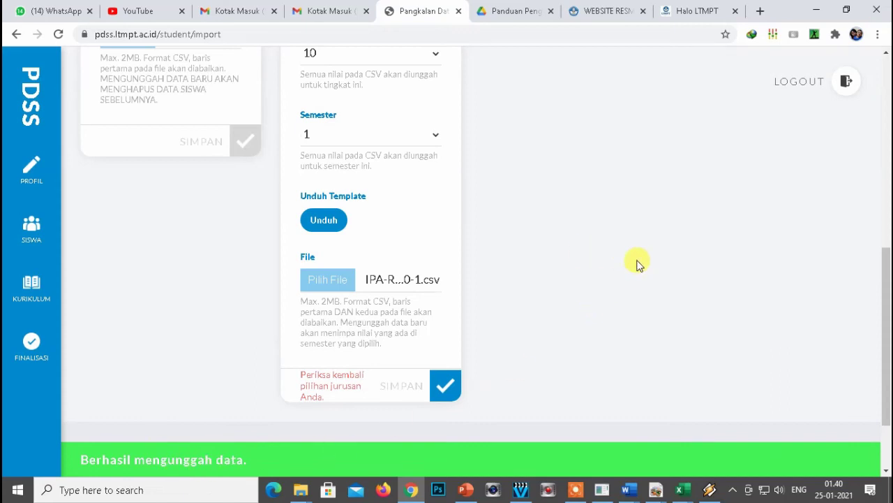
pyautogui.scroll(7, 637, 263)
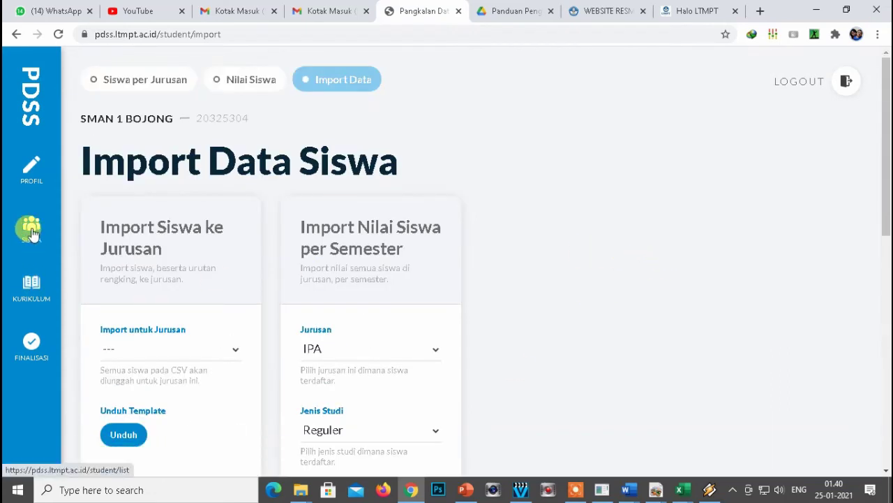
# Open the eligible student list and filter it to the IPA students.
pyautogui.click(32, 233)
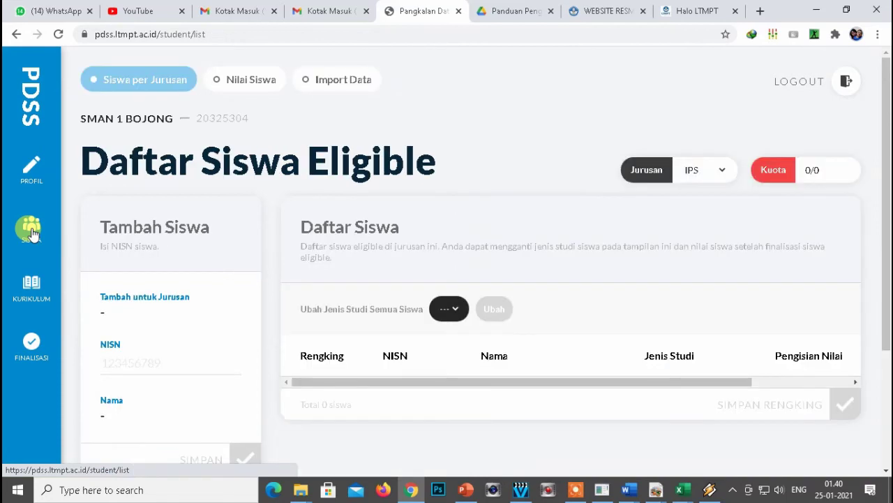
pyautogui.scroll(-2, 556, 236)
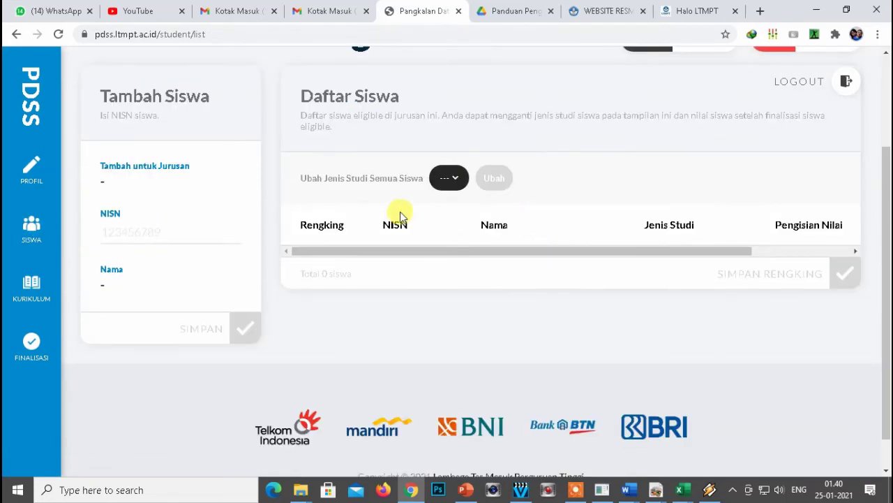
pyautogui.scroll(1, 487, 210)
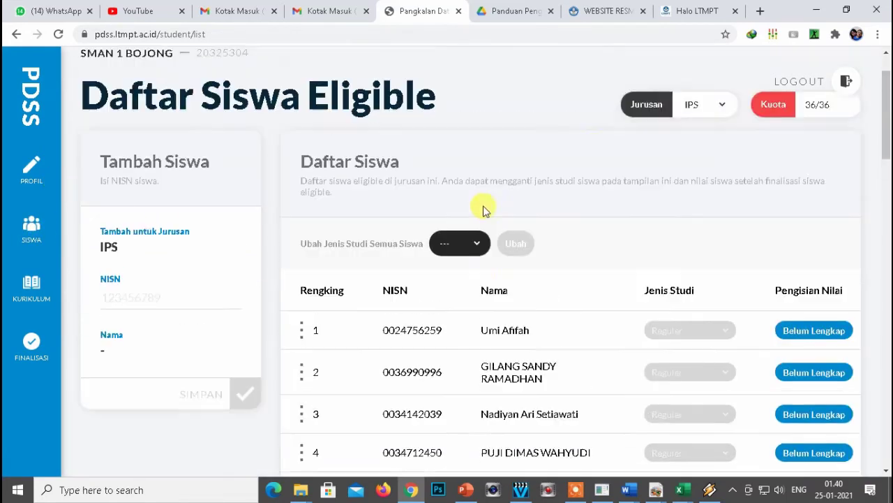
pyautogui.scroll(1, 487, 210)
pyautogui.click(716, 171)
pyautogui.click(690, 207)
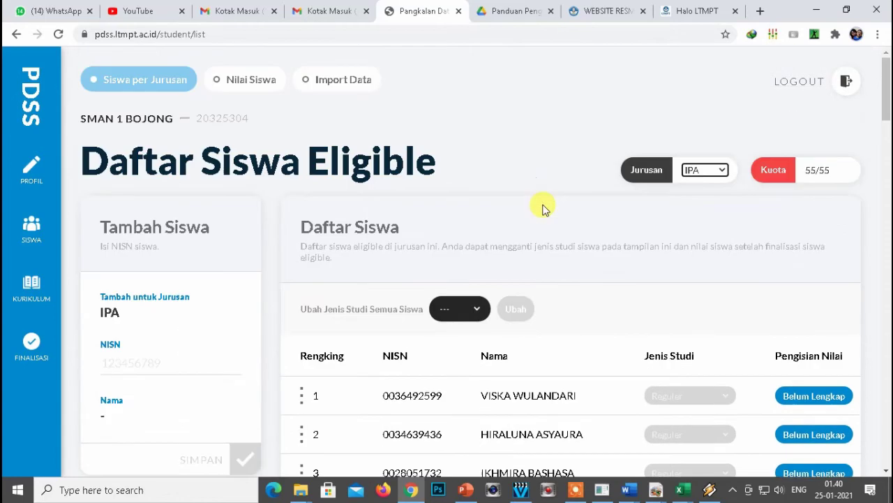
pyautogui.scroll(-1, 565, 220)
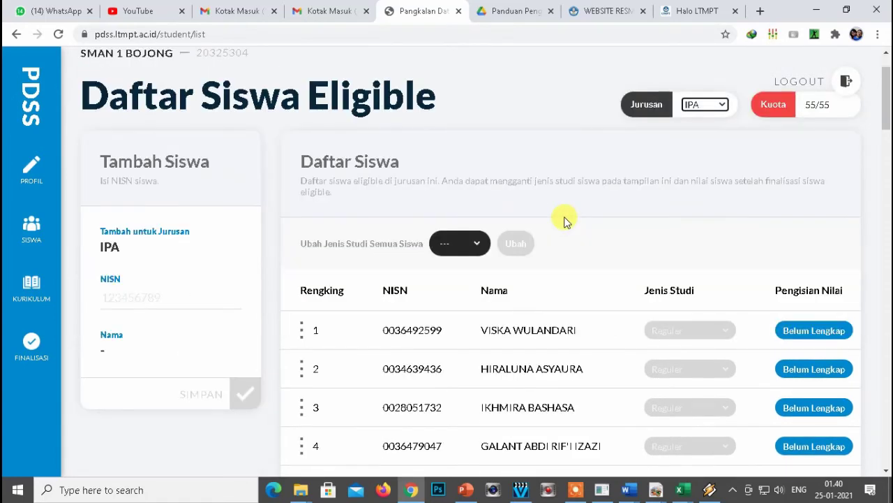
# Check the first student's Belum Lengkap grade completeness, then move to Nilai Siswa.
pyautogui.click(800, 334)
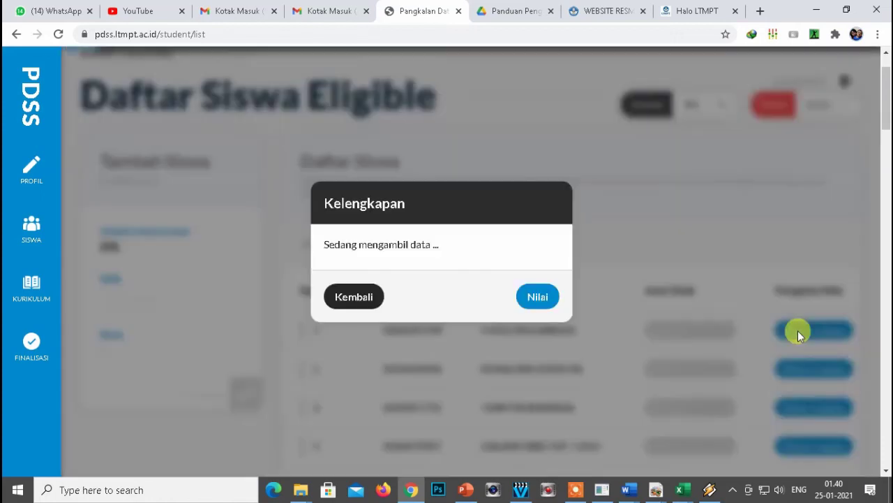
pyautogui.click(360, 298)
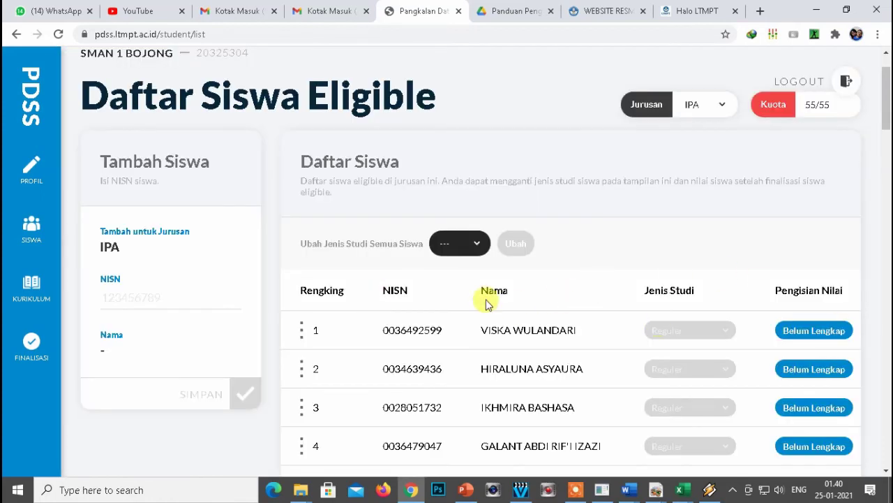
pyautogui.scroll(1, 279, 234)
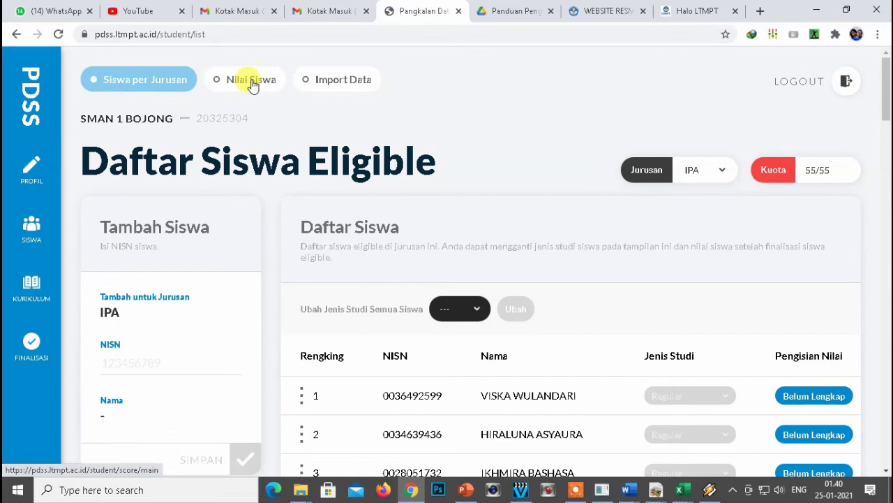
pyautogui.click(243, 80)
# Show the IPA - Reguler grades and scroll through the Semester 1 scores.
pyautogui.click(550, 171)
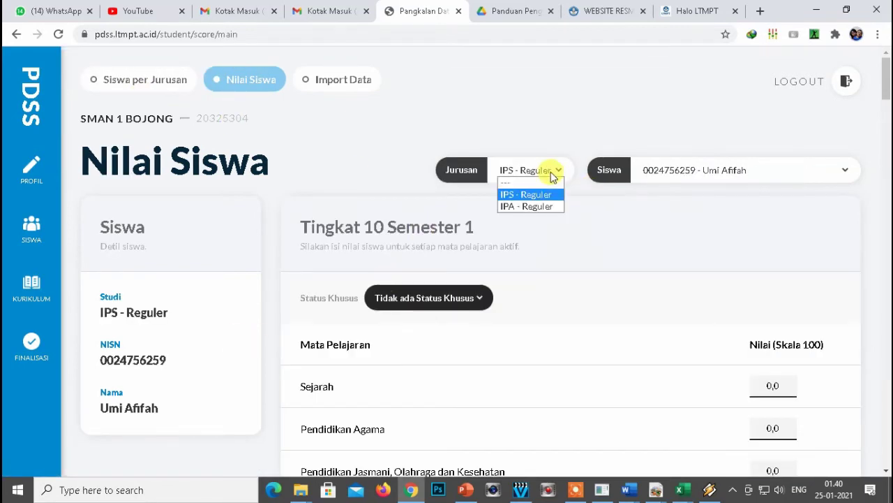
pyautogui.click(507, 206)
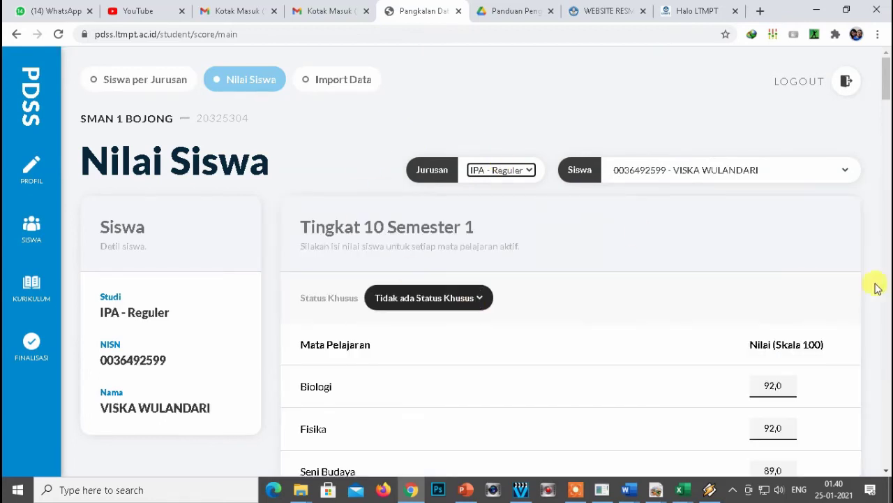
pyautogui.scroll(-4, 886, 94)
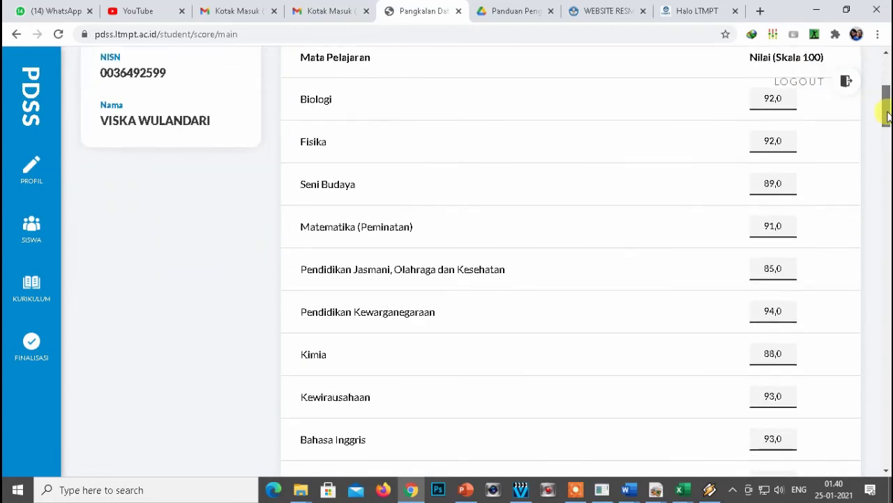
pyautogui.scroll(4, 255, 217)
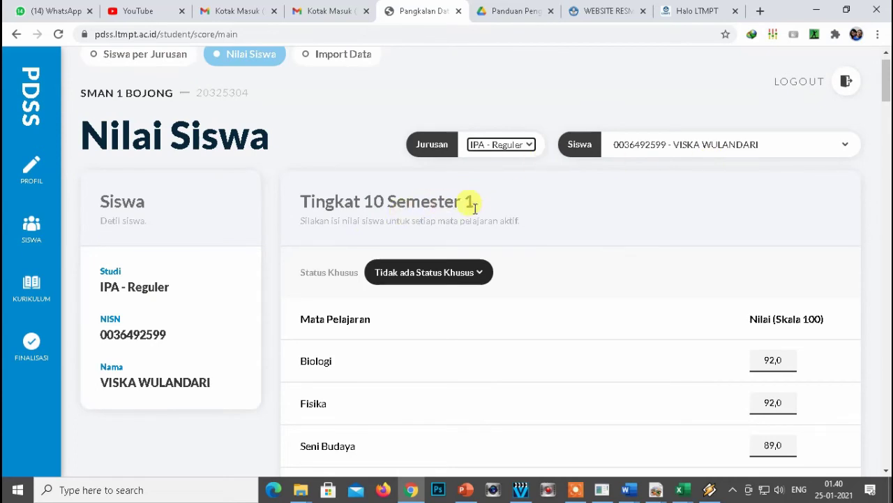
pyautogui.click(530, 145)
pyautogui.click(529, 145)
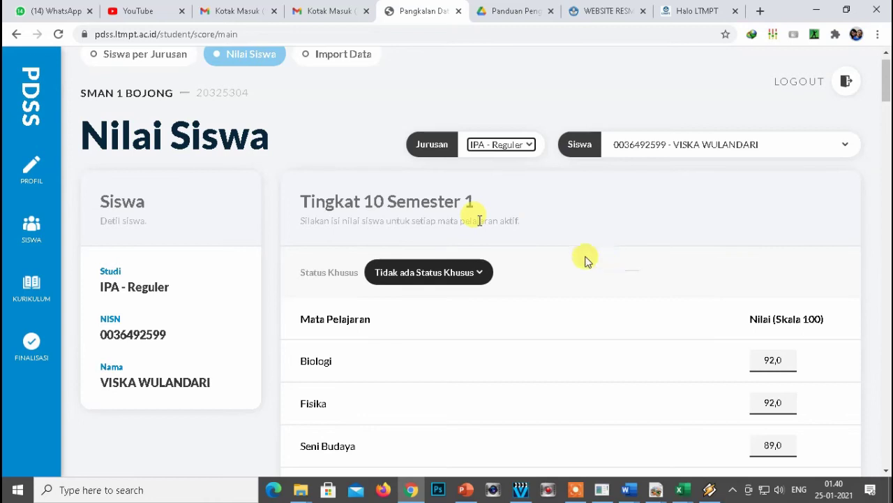
pyautogui.scroll(-15, 587, 260)
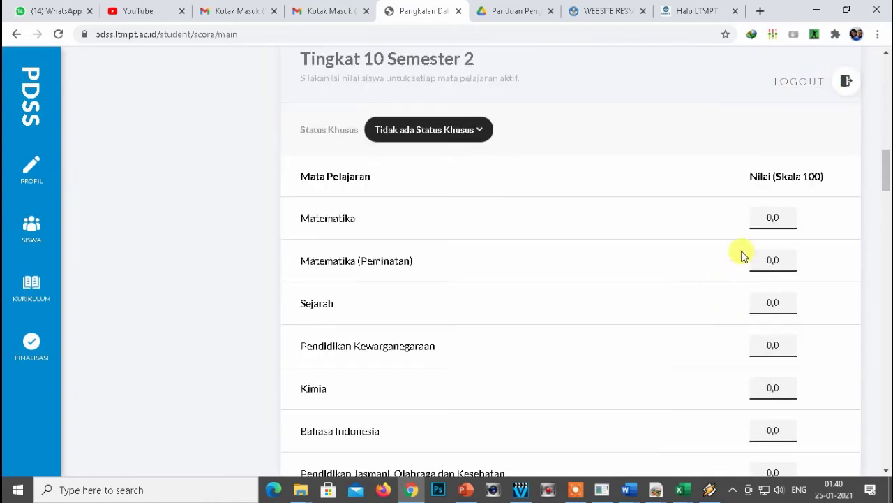
pyautogui.scroll(15, 736, 258)
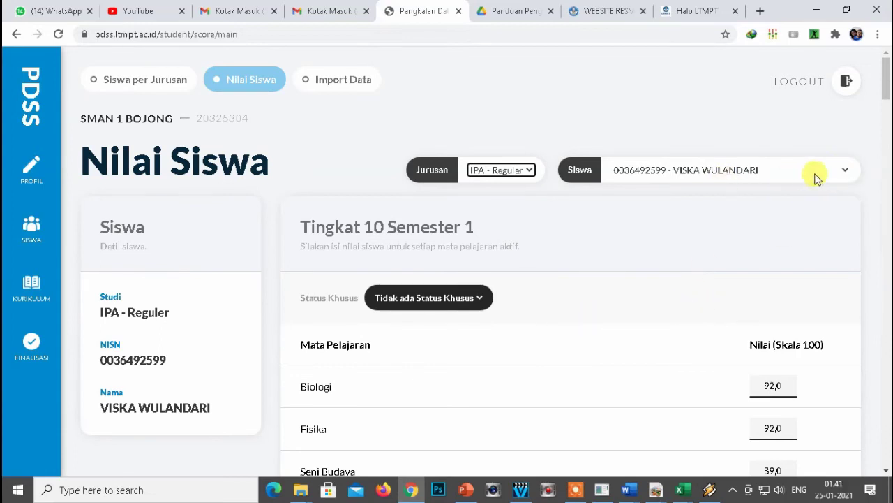
# Load another student's grades to check them, then return to Import Data Siswa.
pyautogui.click(847, 171)
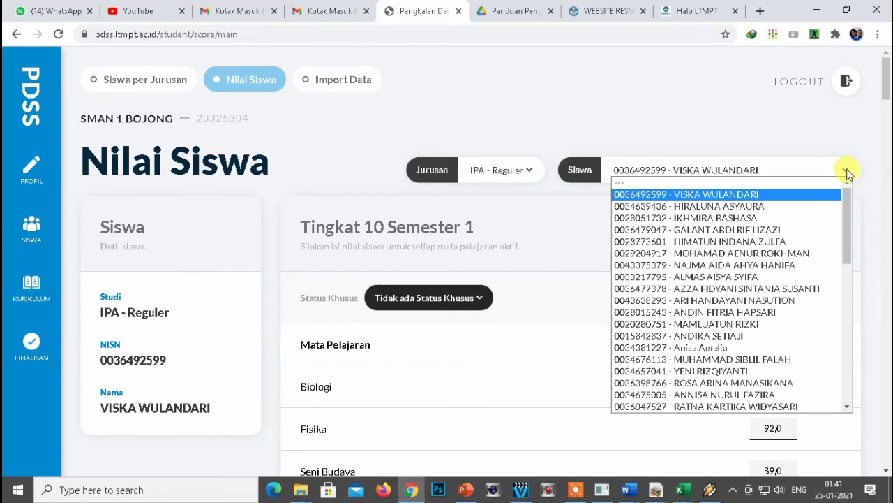
pyautogui.click(721, 359)
pyautogui.scroll(-5, 768, 296)
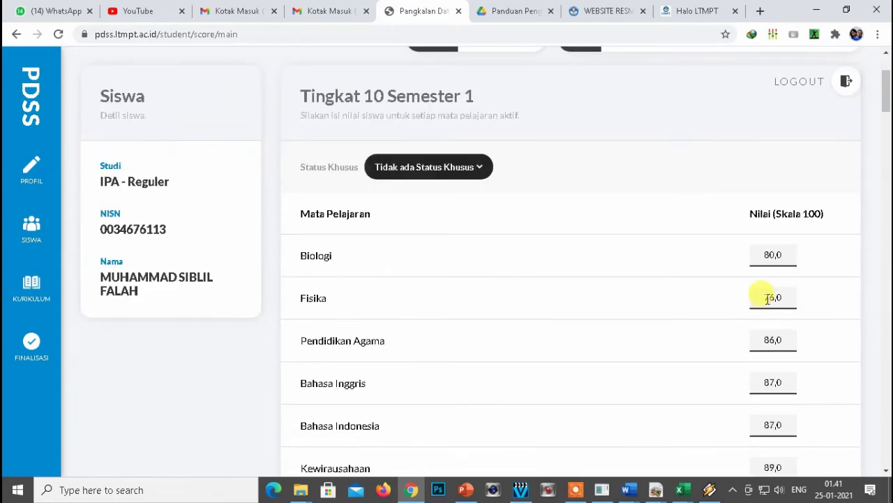
pyautogui.scroll(-7, 770, 295)
pyautogui.scroll(13, 684, 281)
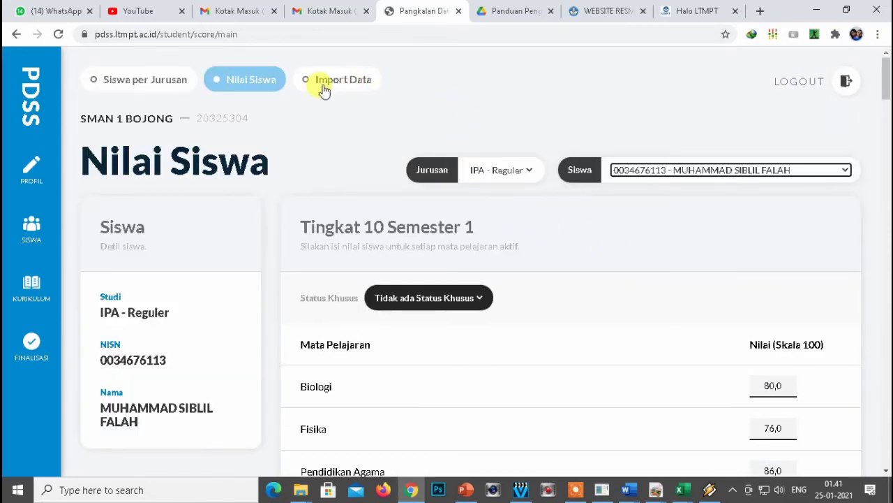
pyautogui.click(323, 84)
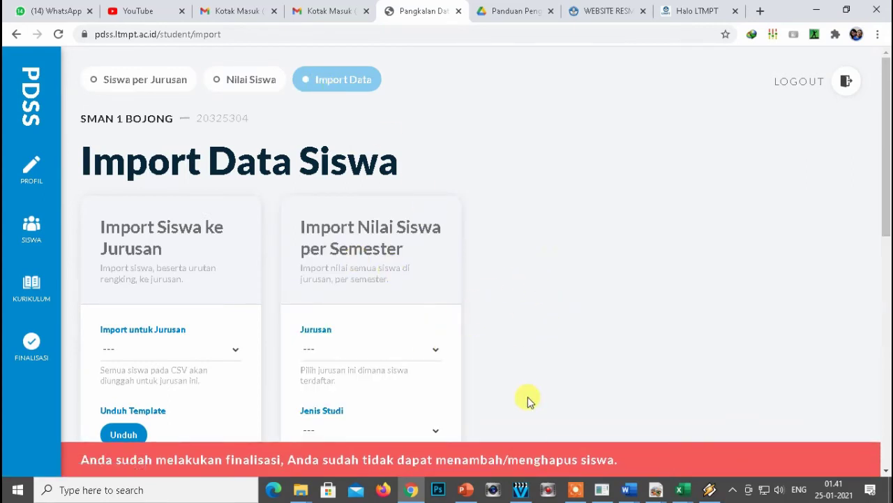
# Bring the PDSS_LTMPT folder forward and open IPA-R-10-2.csv in Excel.
pyautogui.moveTo(301, 492)
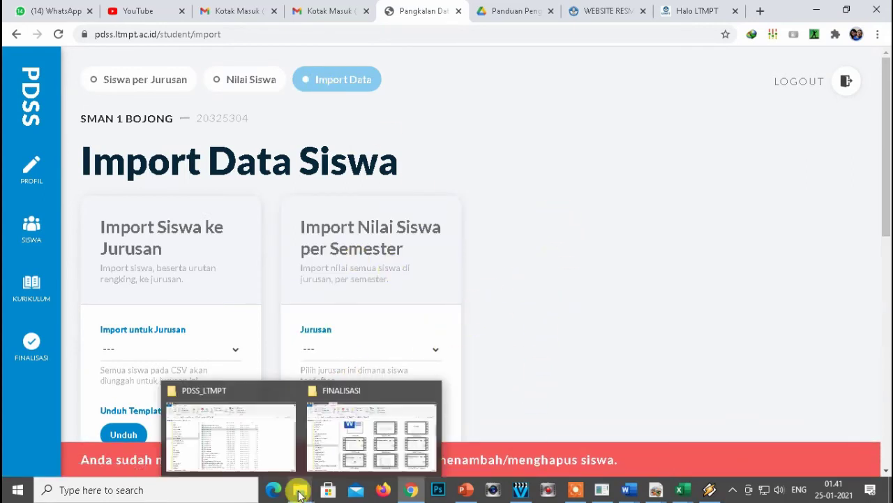
pyautogui.click(258, 447)
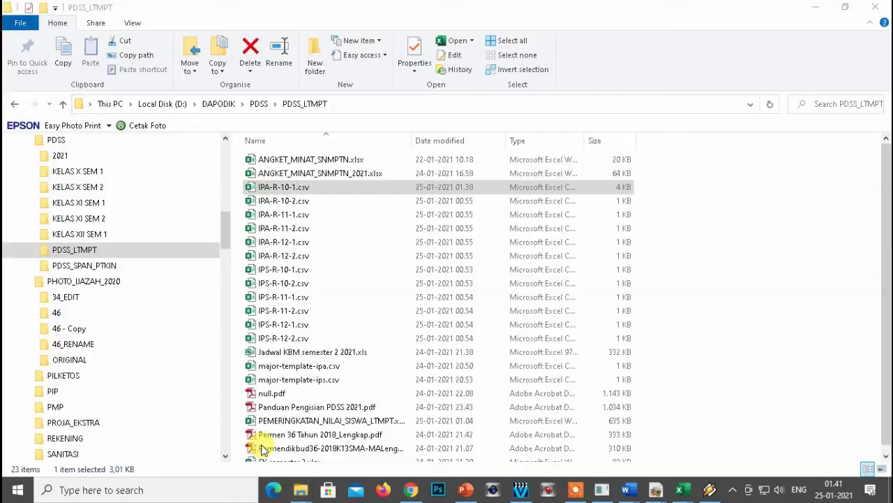
pyautogui.click(267, 202)
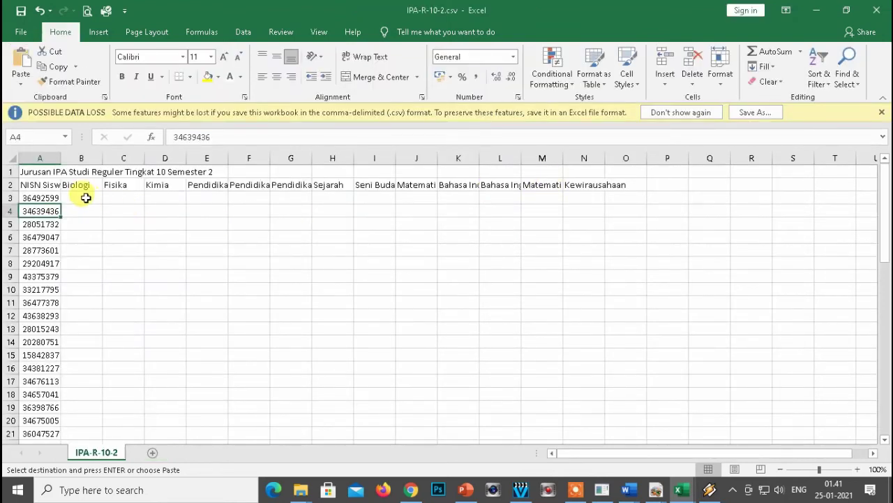
# Pick cell A3 in IPA-R-10-2, then set the ranking workbook's semester cell to 2.
pyautogui.click(82, 198)
pyautogui.click(39, 197)
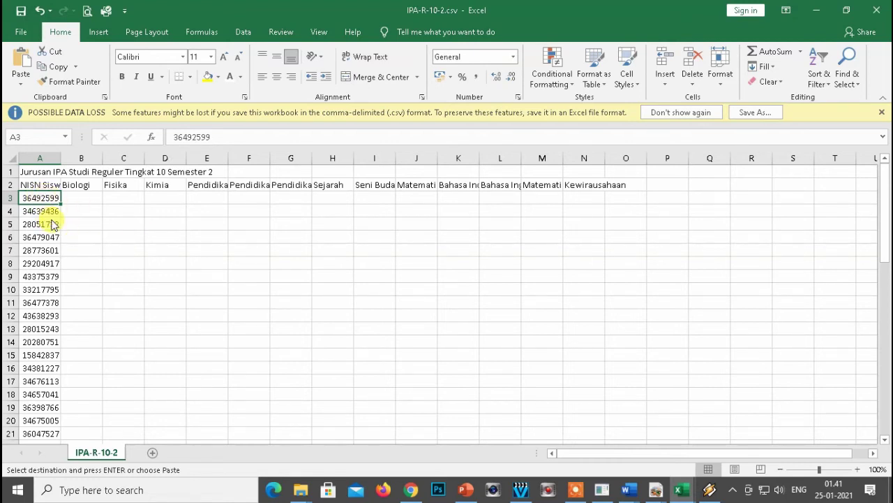
pyautogui.hotkey('alt', 'Tab')
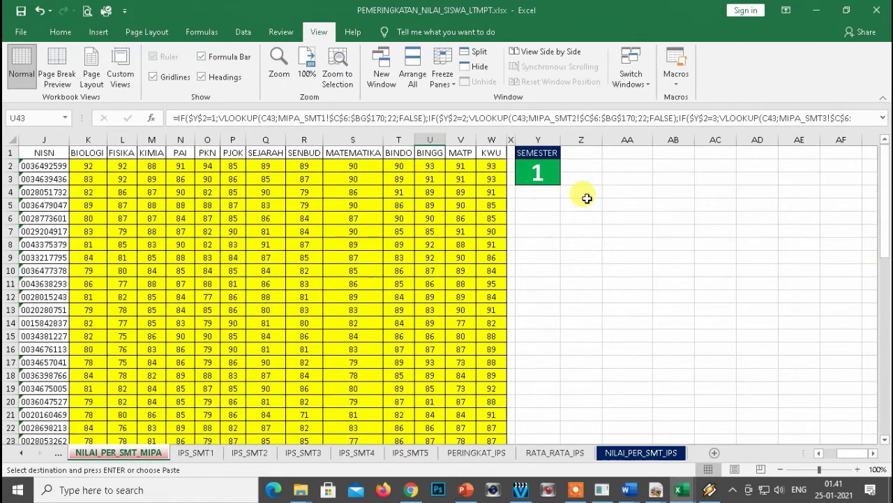
pyautogui.click(533, 177)
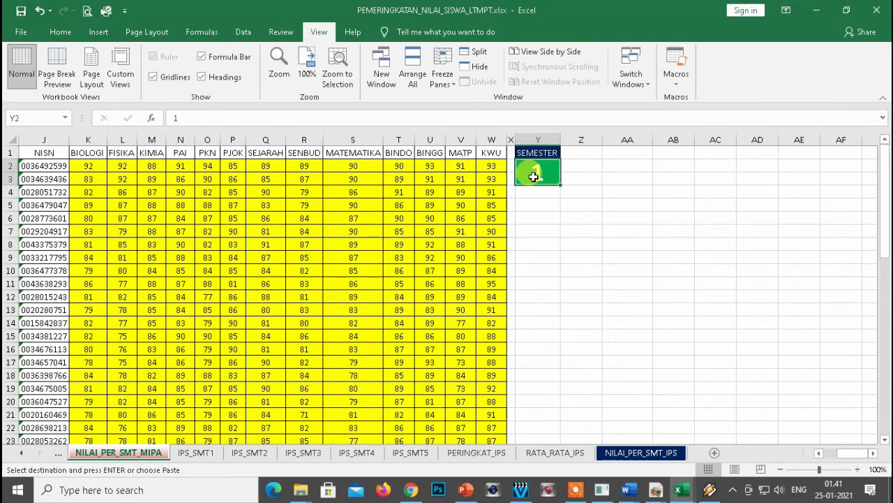
pyautogui.write('2')
pyautogui.press('Return')
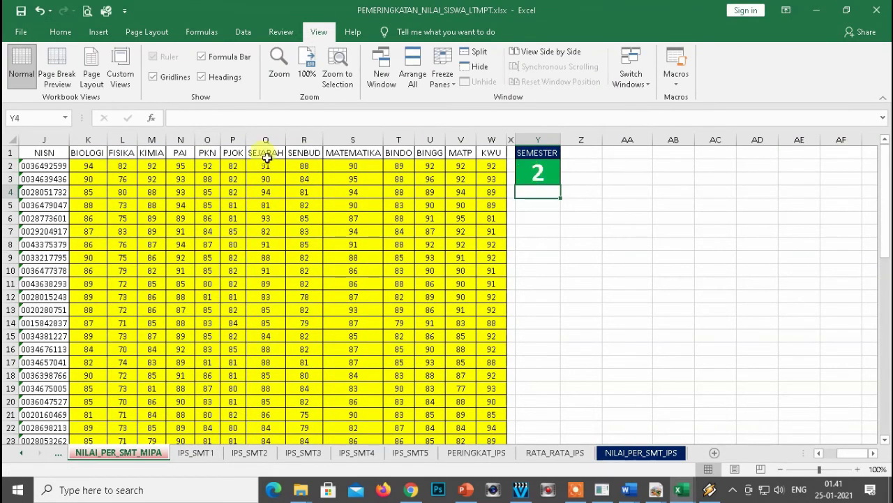
# Copy the NISN and grade range J2 through W56.
pyautogui.click(25, 162)
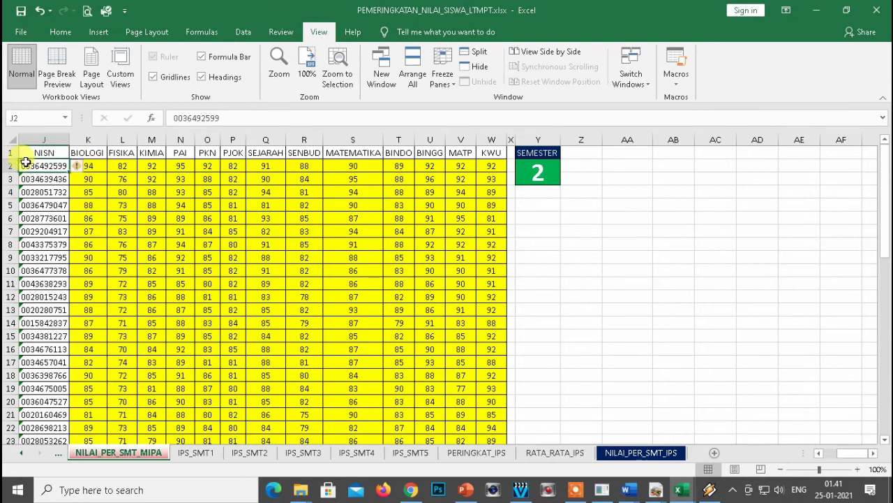
pyautogui.hotkey('ctrl', 'shift', 'Down')
pyautogui.hotkey('shift', 'Right')
pyautogui.hotkey('shift', 'Right')
pyautogui.hotkey('shift', 'Right')
pyautogui.hotkey('shift', 'Right')
pyautogui.hotkey('shift', 'Right')
pyautogui.hotkey('shift', 'Right')
pyautogui.hotkey('shift', 'Right')
pyautogui.hotkey('shift', 'Right')
pyautogui.hotkey('shift', 'Right')
pyautogui.hotkey('shift', 'Right')
pyautogui.hotkey('shift', 'Right')
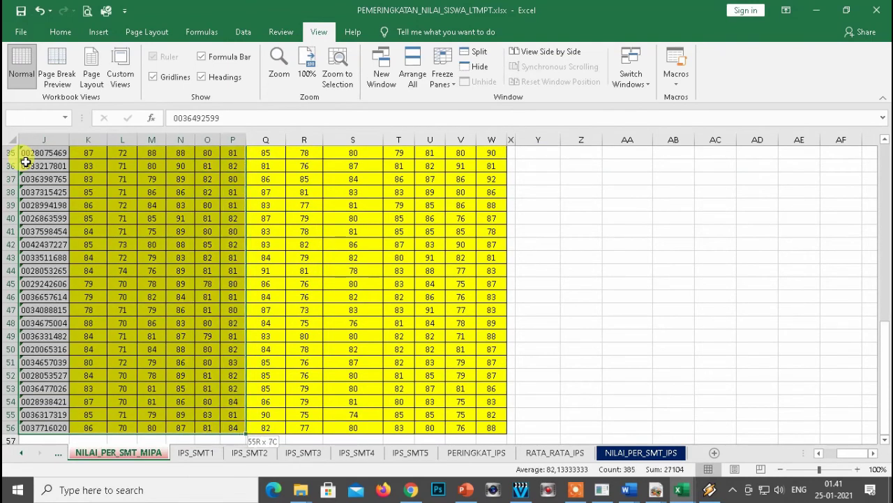
pyautogui.hotkey('shift', 'Right')
pyautogui.hotkey('shift', 'Right')
pyautogui.hotkey('ctrl', 'c')
pyautogui.hotkey('alt', 'Tab')
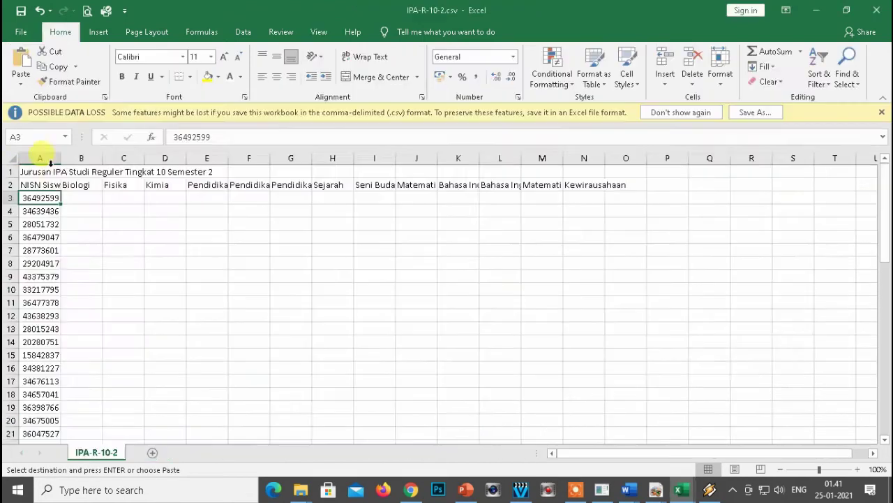
# Paste the semester 2 grades as values at A3, then close and save IPA-R-10-2.csv.
pyautogui.rightClick(25, 198)
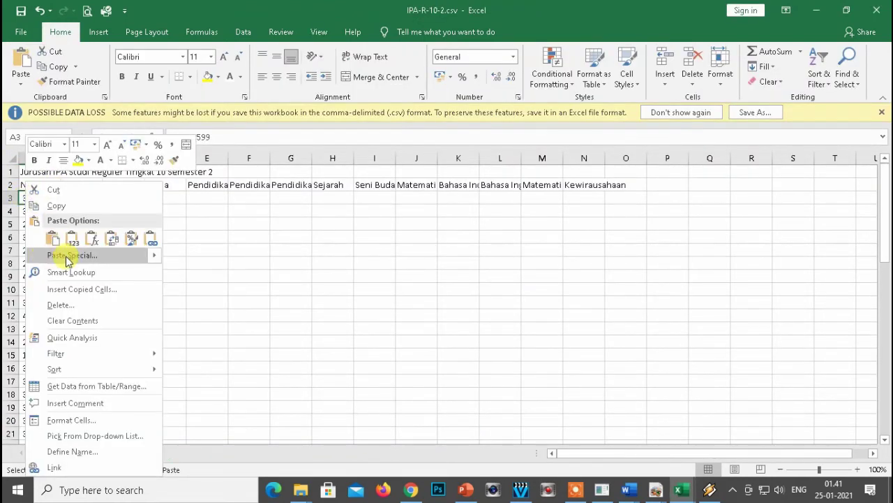
pyautogui.click(65, 255)
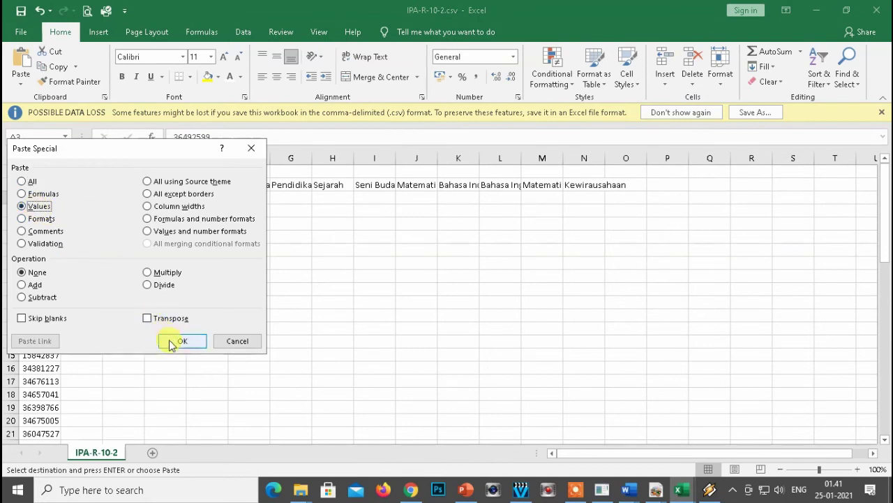
pyautogui.click(171, 340)
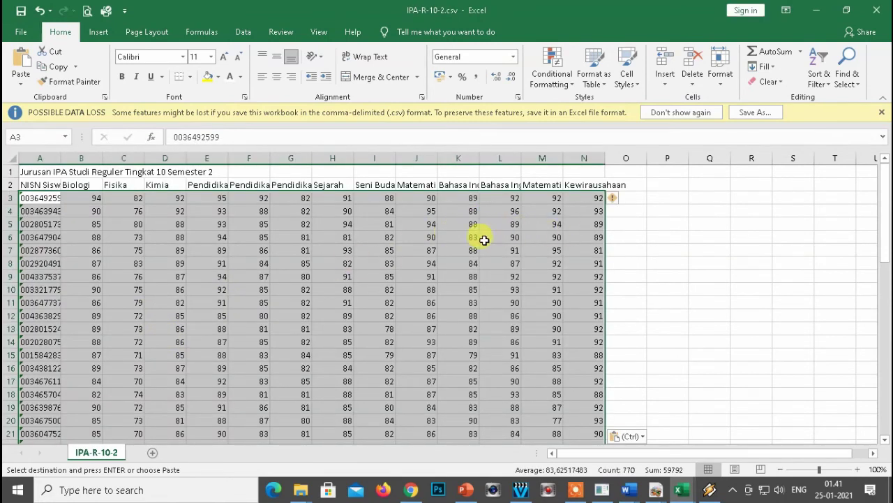
pyautogui.scroll(-2, 424, 245)
pyautogui.scroll(2, 422, 247)
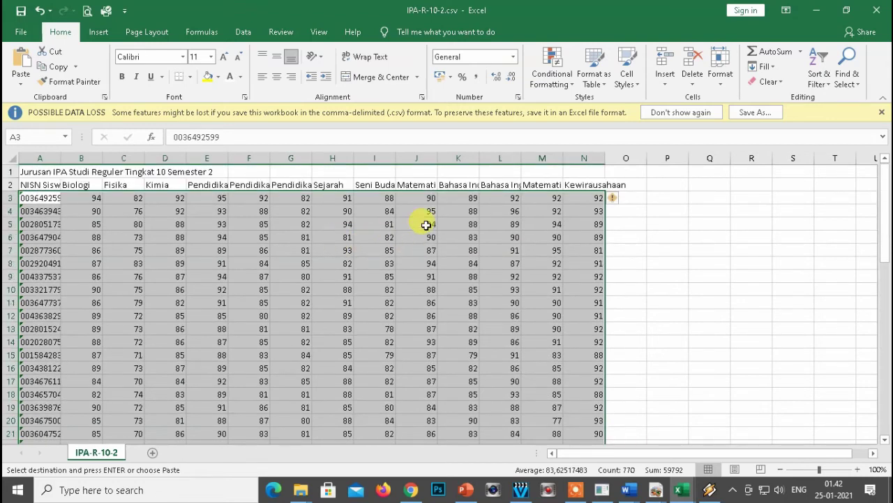
pyautogui.click(877, 9)
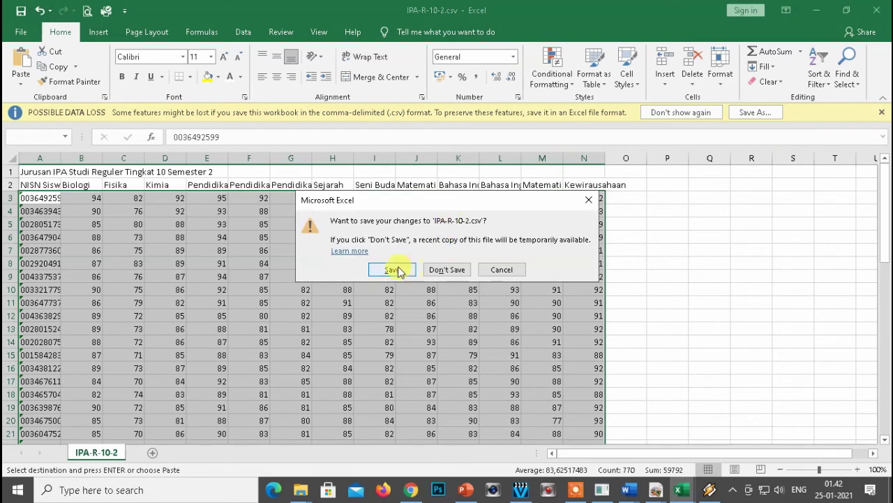
pyautogui.click(397, 266)
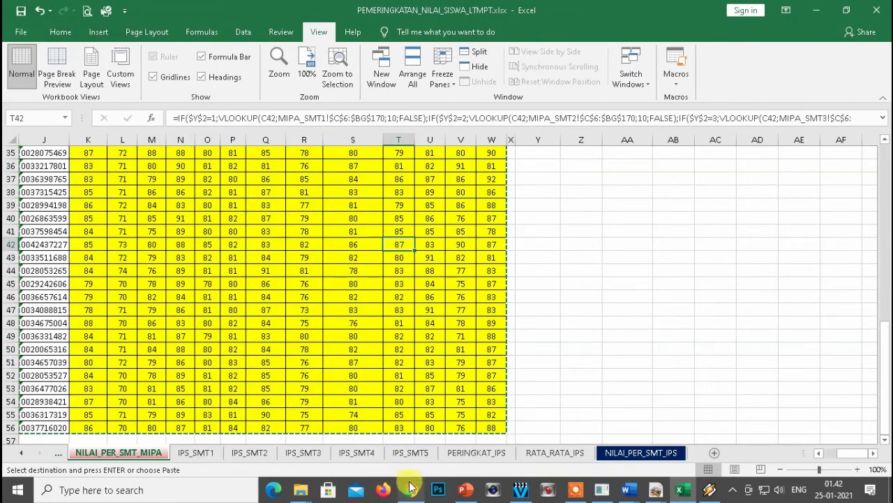
# Set the import form to IPA, Reguler, Tingkat 10, Semester 2.
pyautogui.click(410, 491)
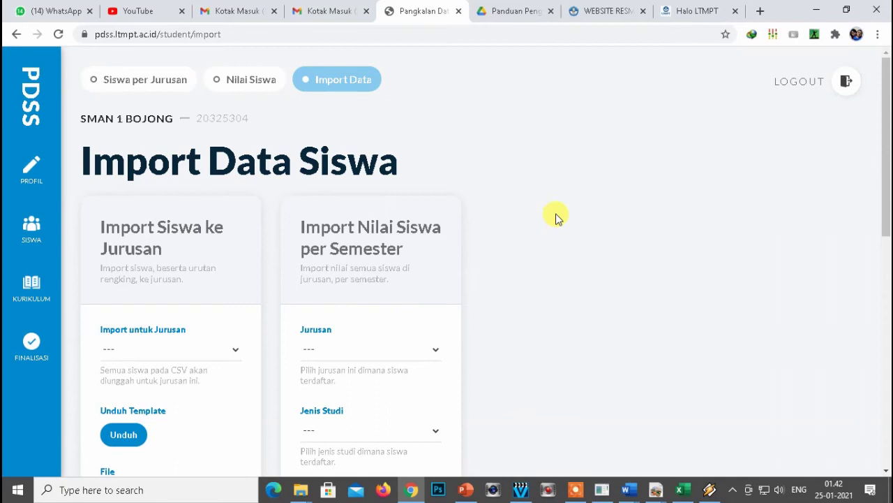
pyautogui.scroll(-2, 541, 237)
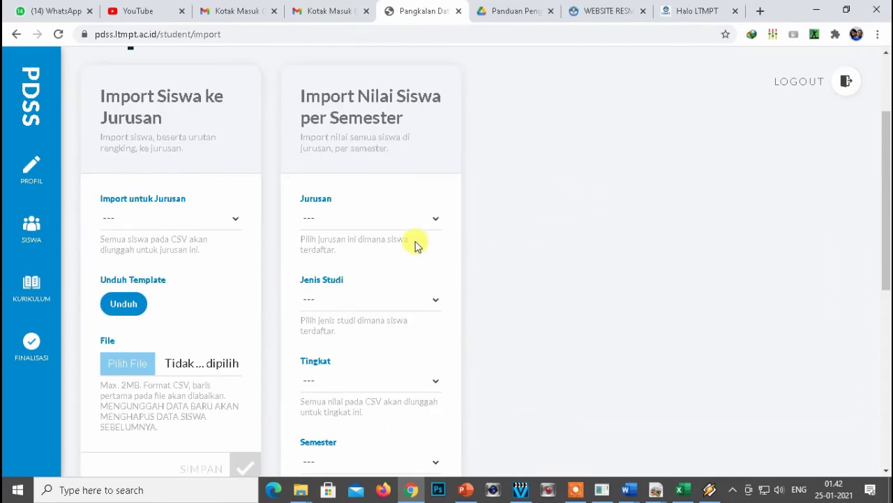
pyautogui.click(423, 220)
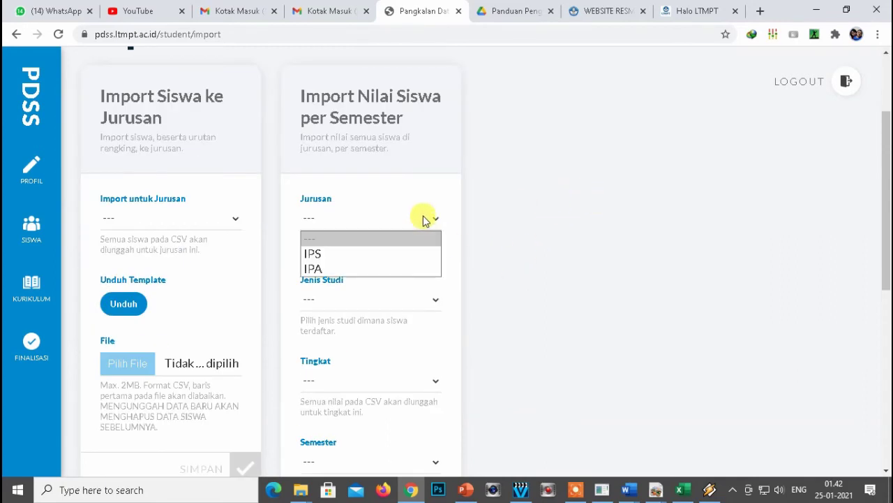
pyautogui.click(342, 266)
pyautogui.click(365, 300)
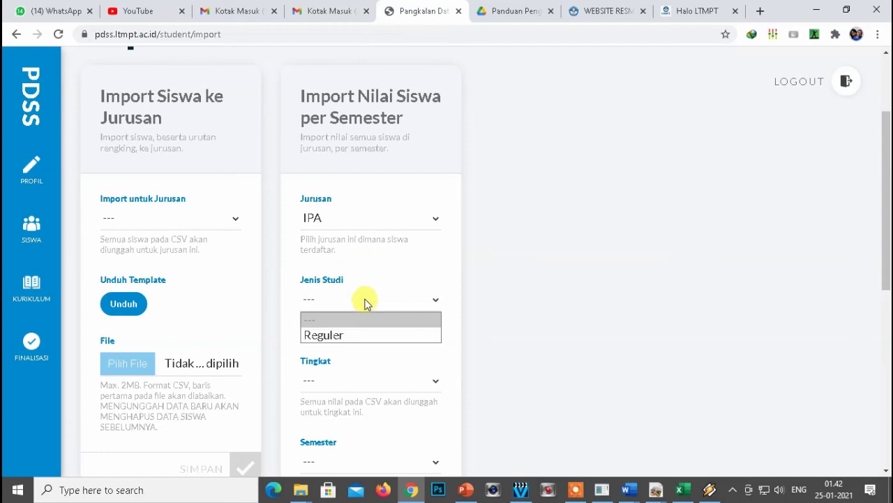
pyautogui.click(328, 335)
pyautogui.scroll(-1, 365, 363)
pyautogui.click(351, 314)
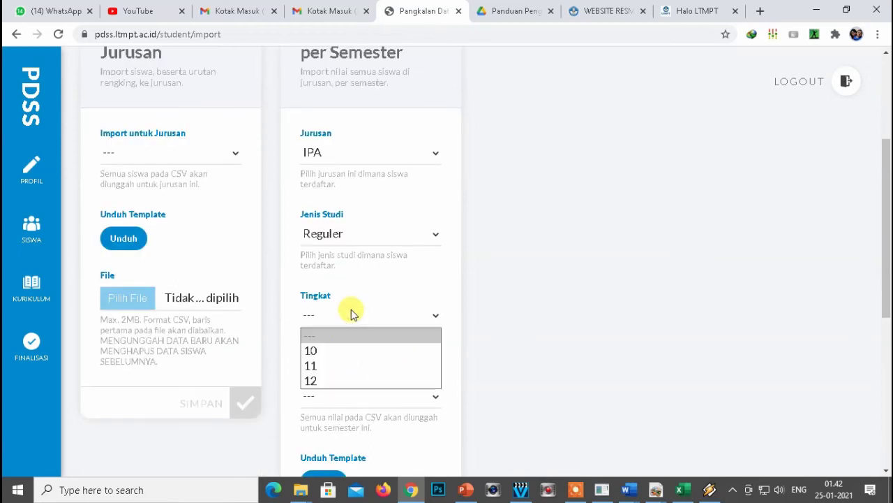
pyautogui.click(321, 352)
pyautogui.scroll(-2, 485, 334)
pyautogui.click(344, 265)
pyautogui.click(309, 314)
pyautogui.scroll(-2, 510, 312)
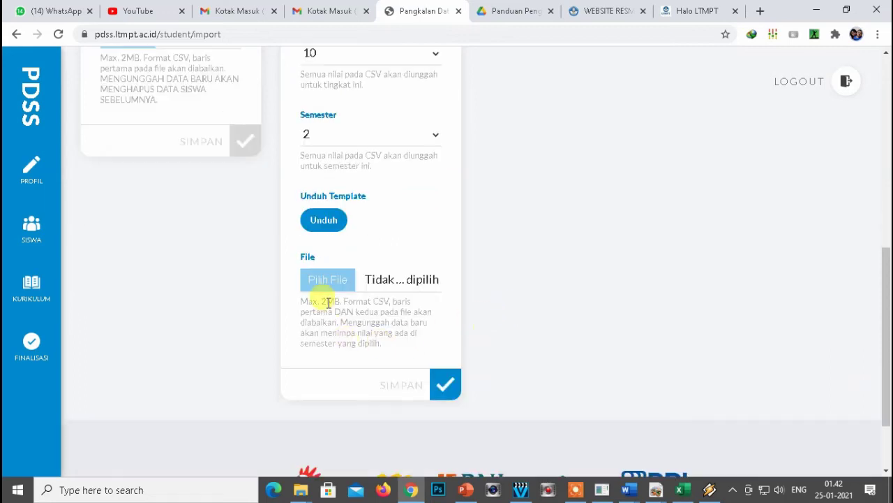
# Choose IPA-R-10-2.csv and upload it with SIMPAN.
pyautogui.click(326, 282)
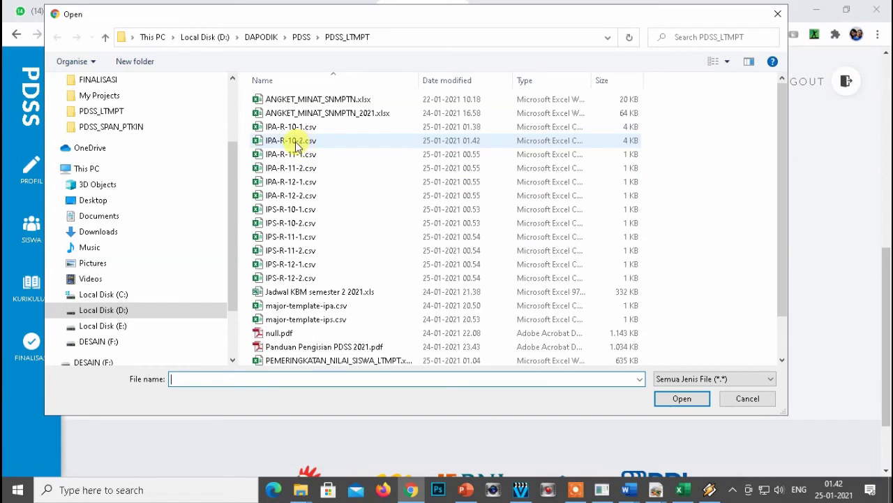
pyautogui.click(303, 143)
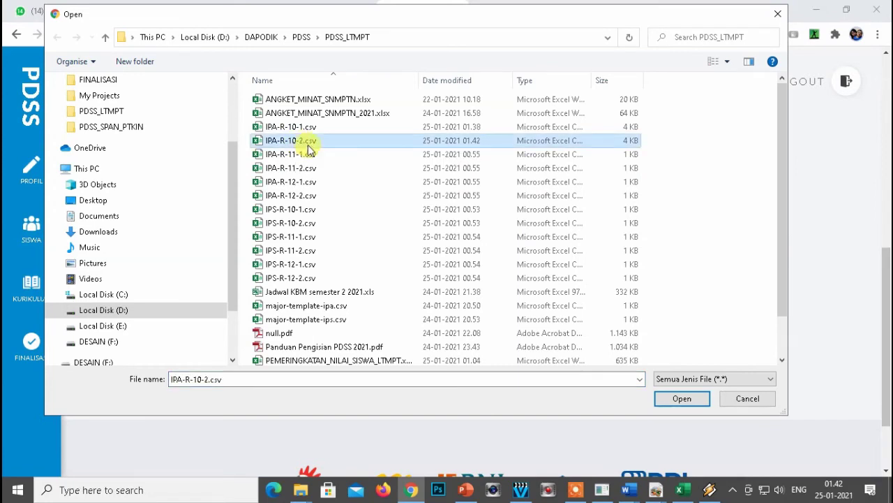
pyautogui.click(663, 396)
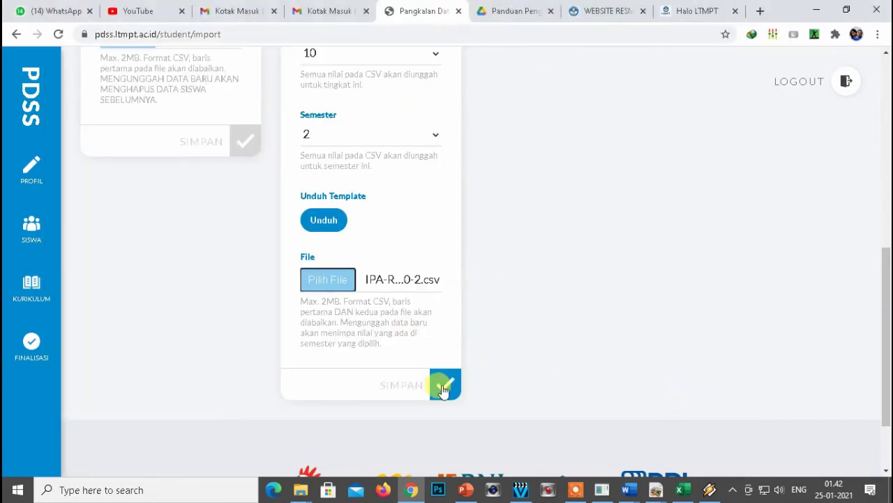
pyautogui.click(444, 389)
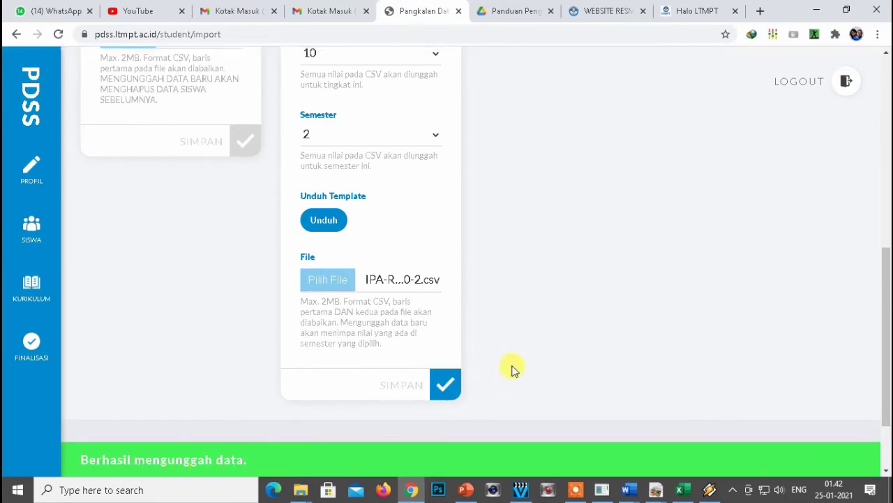
pyautogui.scroll(7, 569, 231)
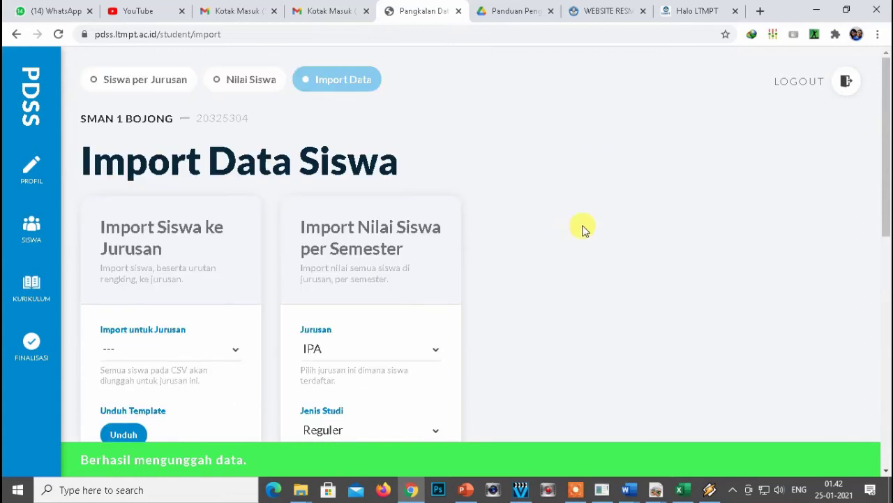
# Show IPA - Reguler grades on Nilai Siswa and scroll through the Tingkat 10 tables.
pyautogui.click(241, 81)
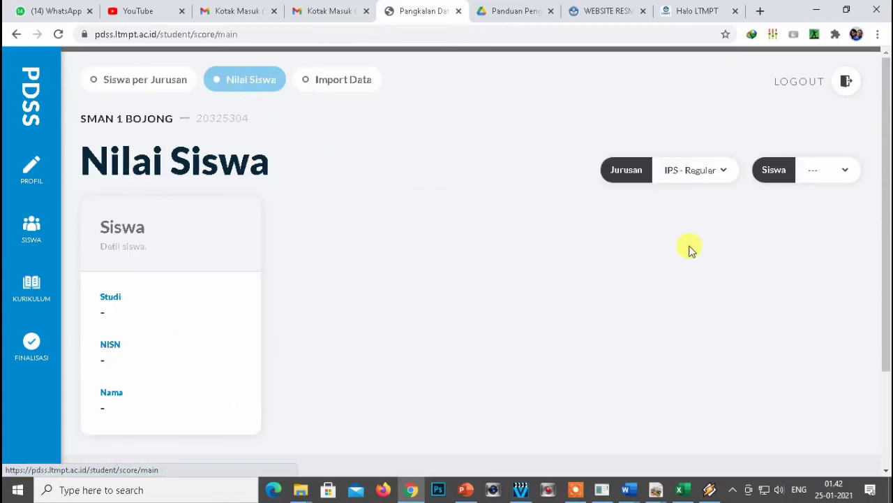
pyautogui.scroll(-8, 484, 243)
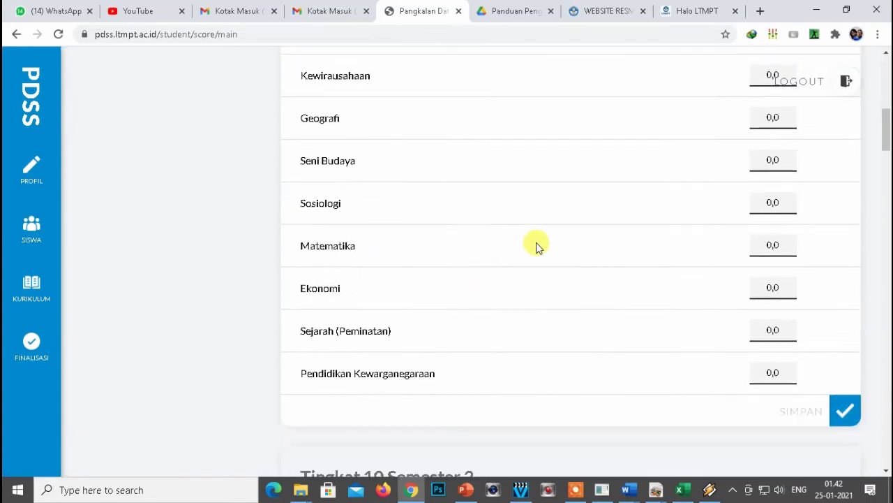
pyautogui.scroll(8, 797, 218)
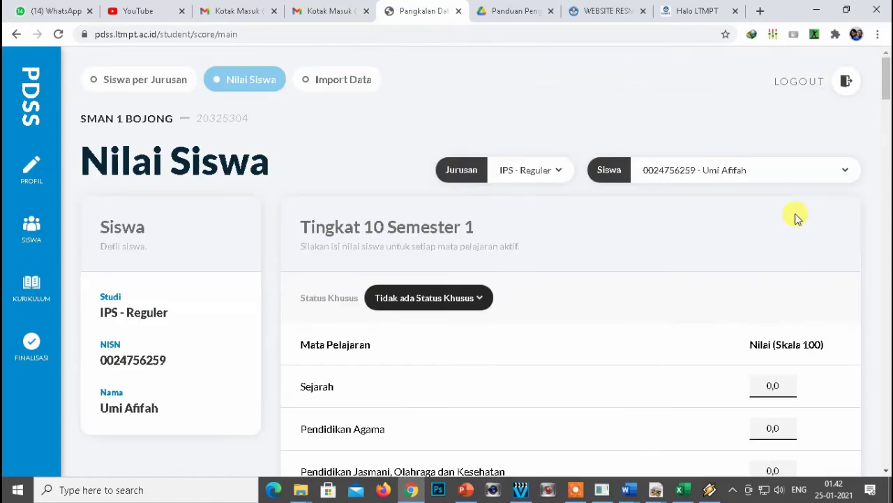
pyautogui.click(547, 178)
pyautogui.click(513, 208)
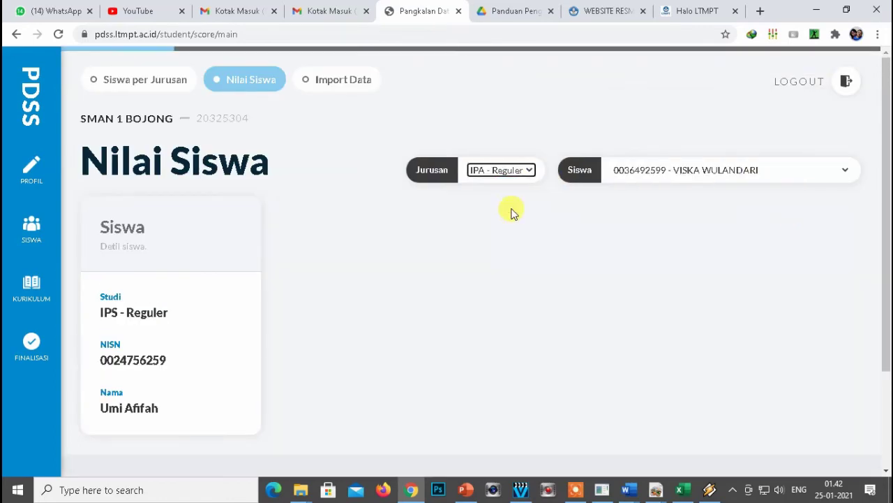
pyautogui.scroll(-1, 630, 281)
pyautogui.scroll(-3, 630, 281)
pyautogui.scroll(4, 319, 233)
pyautogui.moveTo(311, 227); pyautogui.dragTo(523, 239)
pyautogui.scroll(-10, 523, 239)
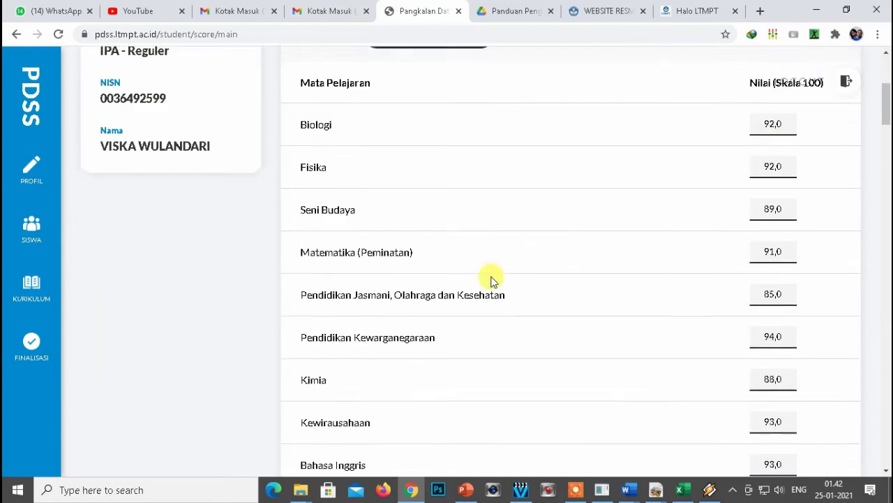
pyautogui.moveTo(296, 216); pyautogui.dragTo(500, 221)
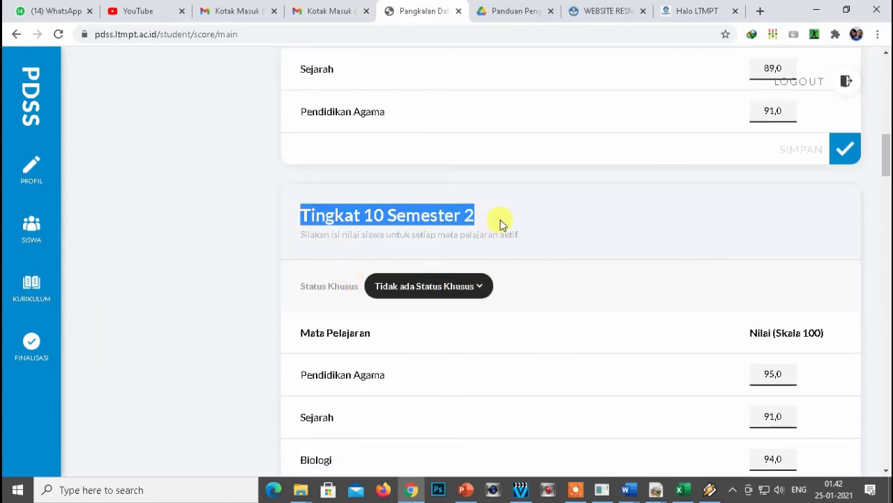
pyautogui.scroll(-2, 593, 273)
pyautogui.scroll(-2, 628, 286)
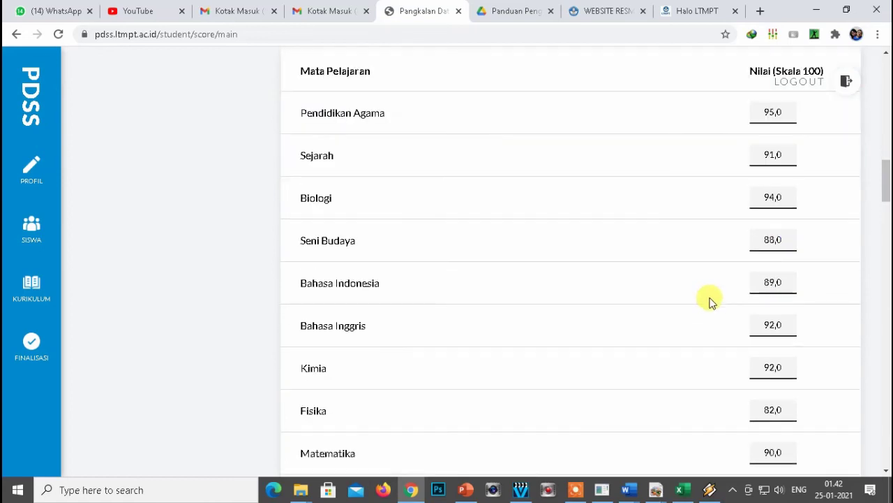
pyautogui.scroll(3, 732, 156)
pyautogui.scroll(10, 769, 297)
pyautogui.scroll(3, 768, 297)
pyautogui.scroll(-3, 766, 298)
# Check the Semester 1 Biologi and Semester 2 Pendidikan Agama scores.
pyautogui.doubleClick(781, 123)
pyautogui.scroll(-8, 672, 169)
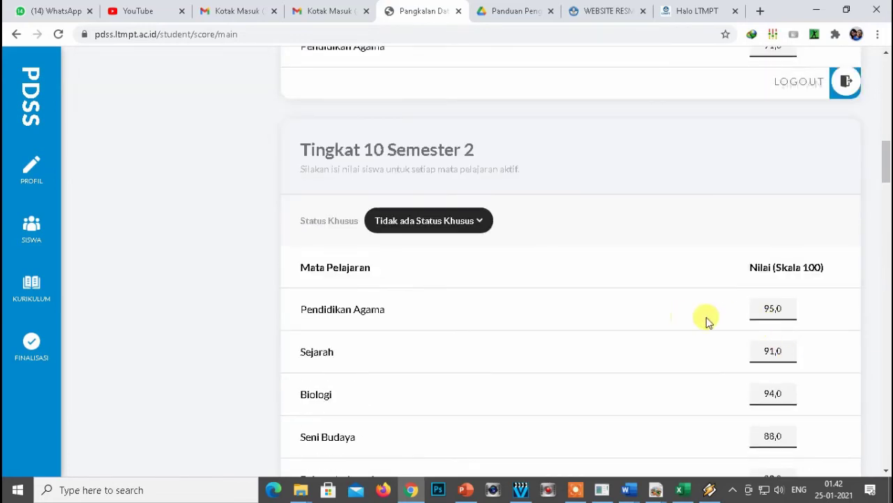
pyautogui.doubleClick(766, 307)
pyautogui.scroll(8, 734, 311)
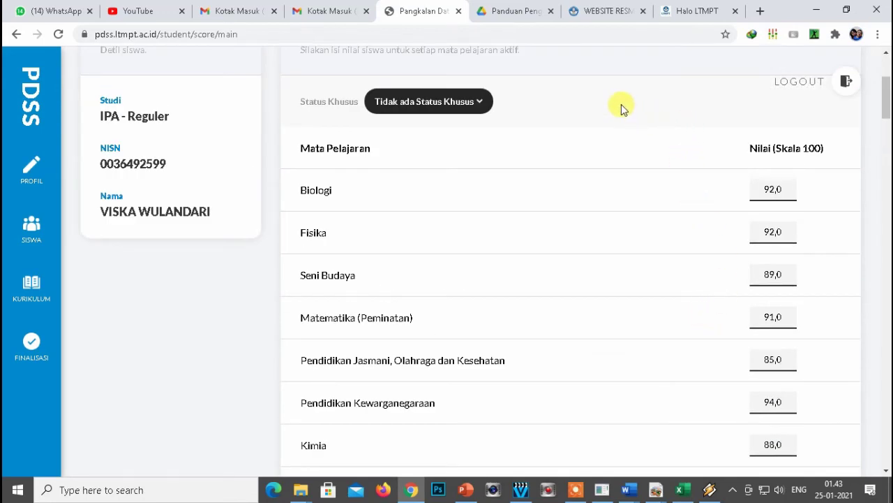
pyautogui.scroll(2, 605, 133)
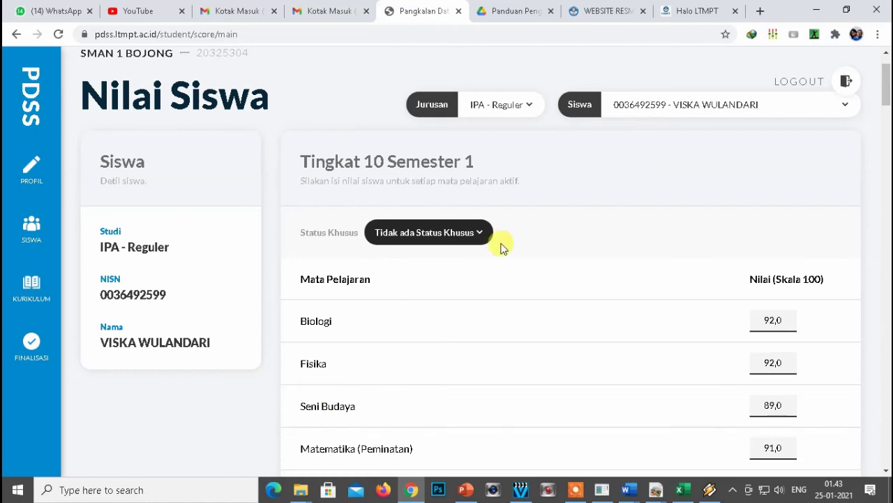
pyautogui.scroll(-2, 524, 199)
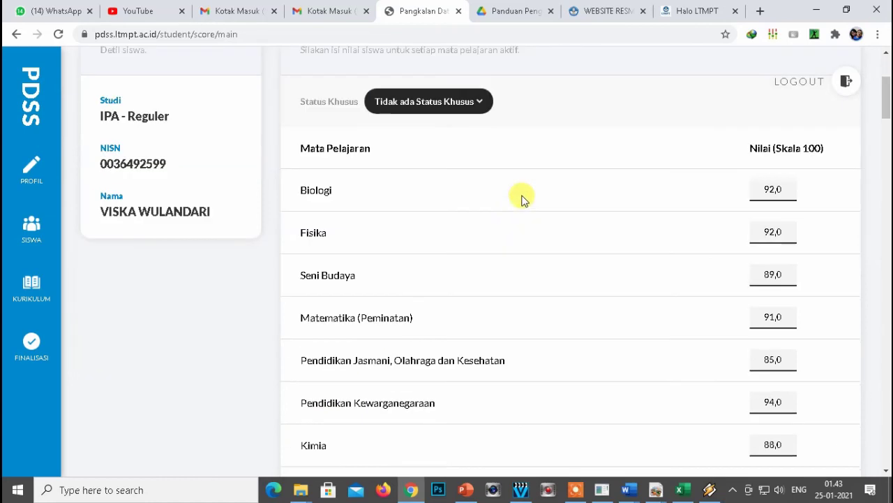
pyautogui.scroll(-8, 503, 219)
pyautogui.scroll(10, 478, 244)
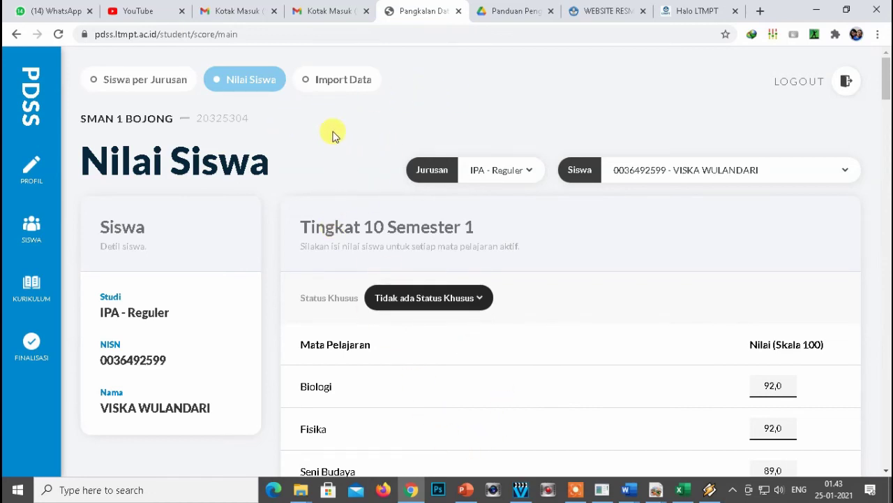
# Open IPA-R-11-1.csv from the PDSS_LTMPT folder.
pyautogui.moveTo(299, 489)
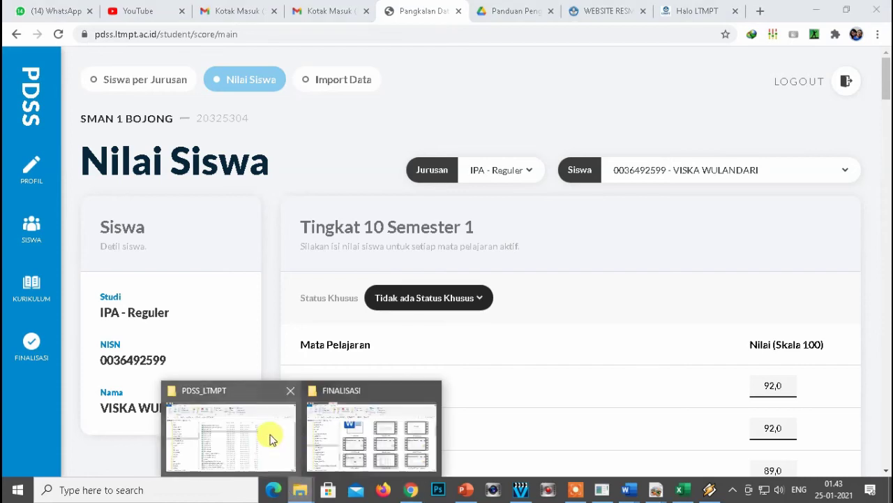
pyautogui.click(272, 439)
pyautogui.doubleClick(305, 225)
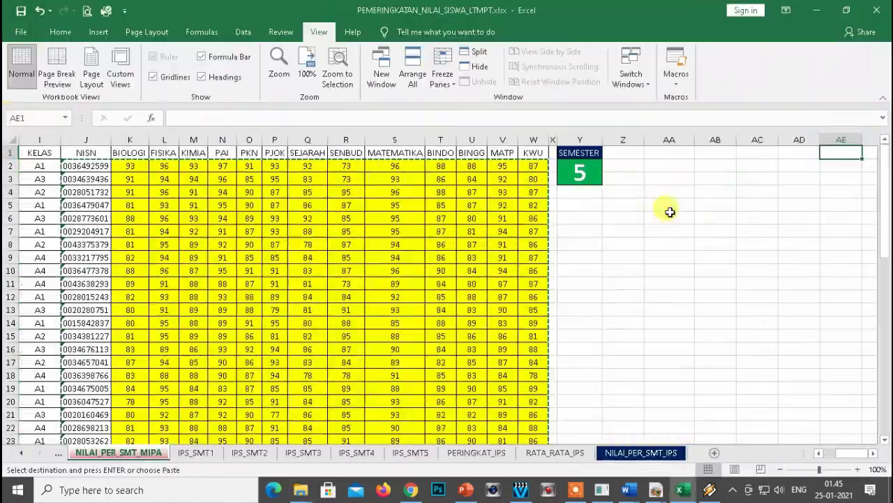
pyautogui.click(627, 284)
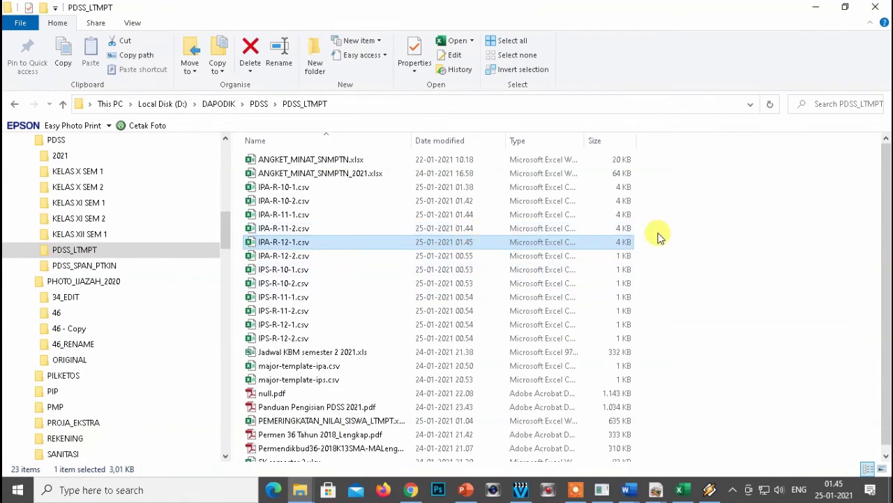
# Select IPS-R-10-1.csv and inspect the VLOOKUP formula in cell S6.
pyautogui.click(783, 244)
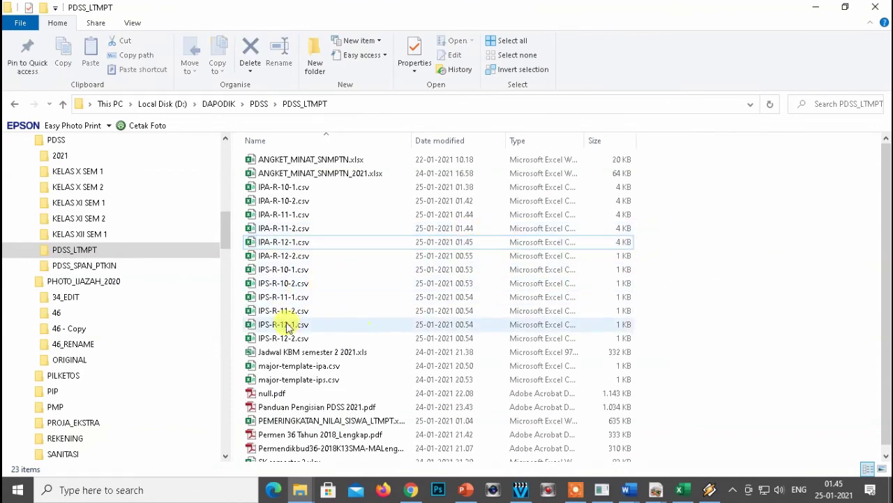
pyautogui.click(274, 274)
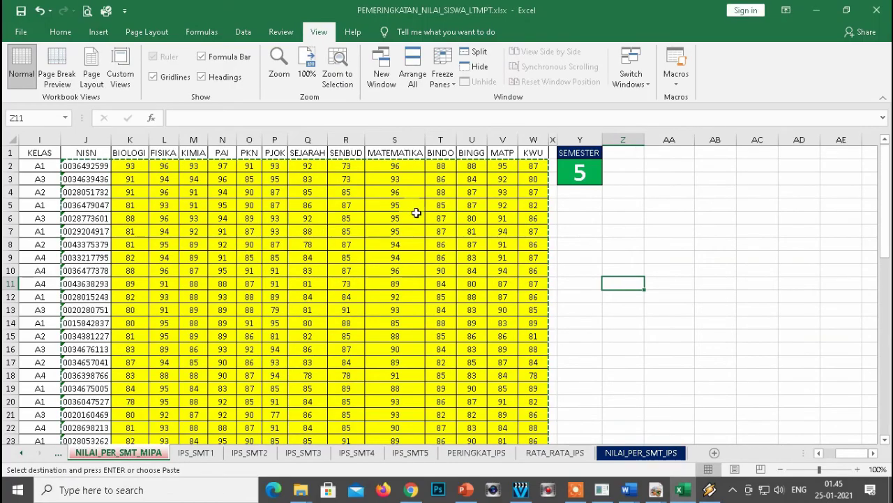
pyautogui.click(418, 216)
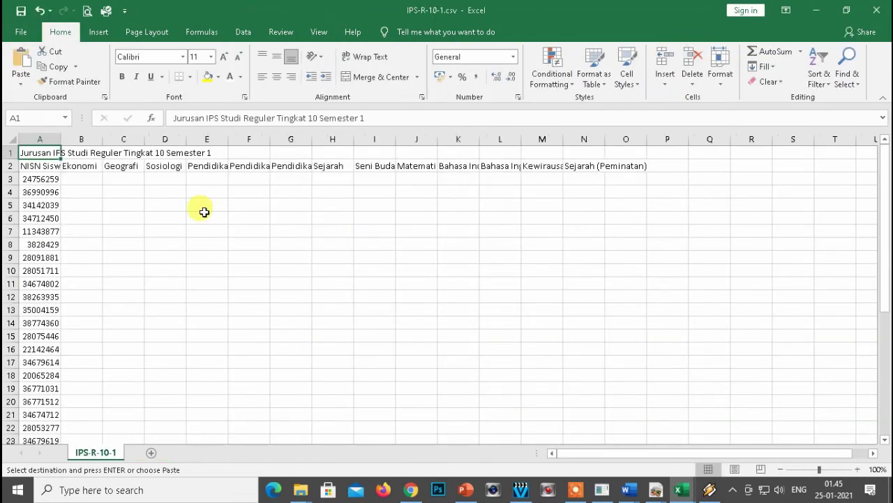
# Check how far the IPS-R-10-1 student NISN list runs in column A.
pyautogui.click(84, 198)
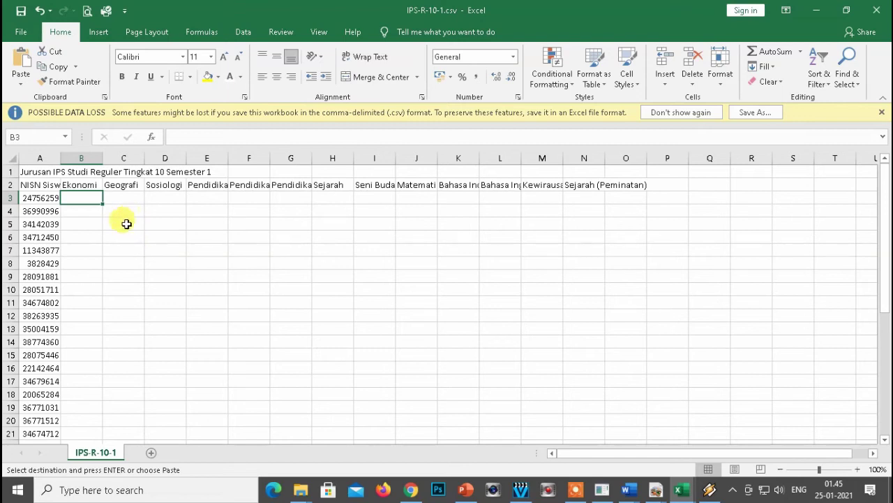
pyautogui.click(44, 198)
pyautogui.hotkey('ctrl', 'Down')
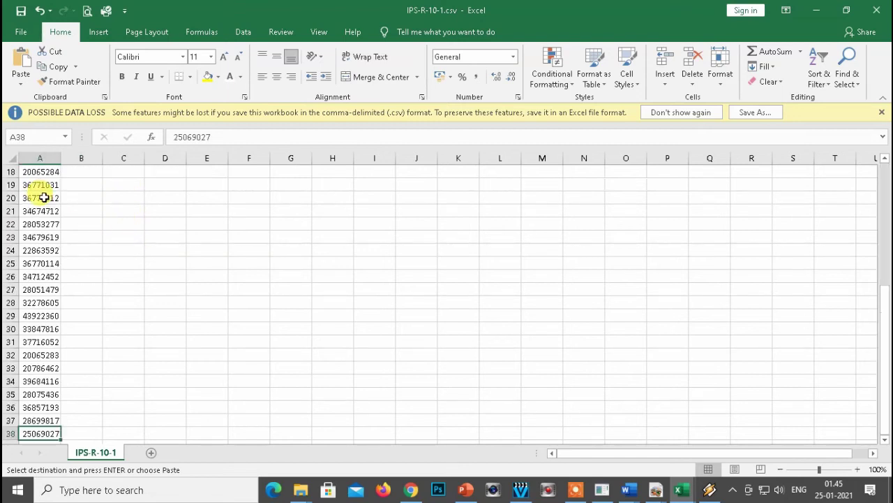
pyautogui.press('Down')
pyautogui.press('Up')
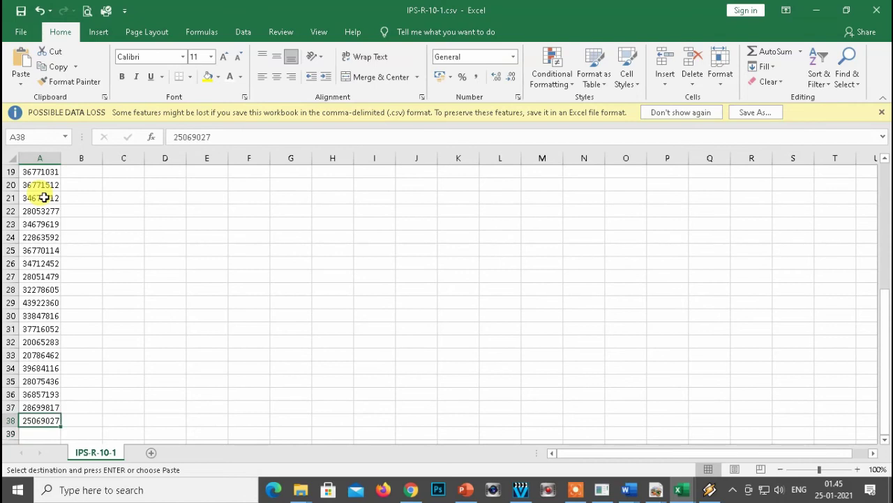
pyautogui.hotkey('ctrl', 'Up')
pyautogui.press('Down')
pyautogui.press('Down')
pyautogui.hotkey('ctrl', 'Down')
pyautogui.hotkey('ctrl', 'Up')
pyautogui.press('Down')
pyautogui.press('Down')
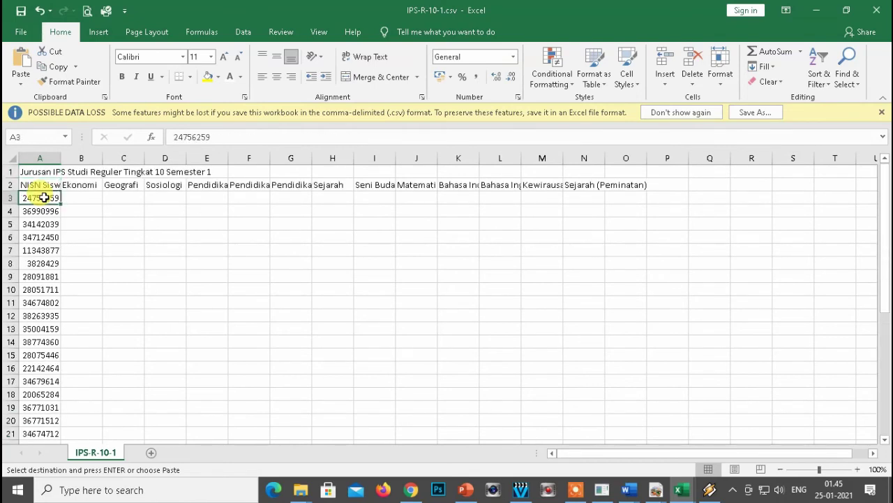
# Select the semester 1 IPS student data from J2 down on NILAI_PER_SMT_IPS.
pyautogui.hotkey('alt', 'Tab')
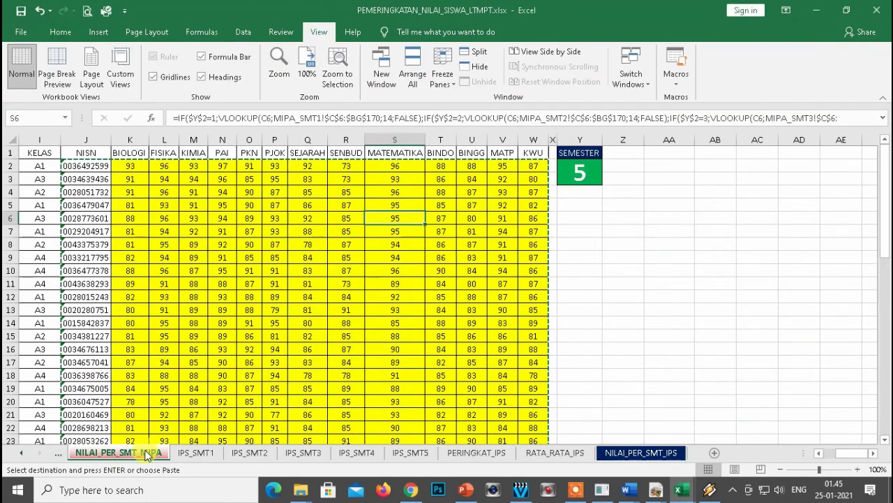
pyautogui.click(274, 270)
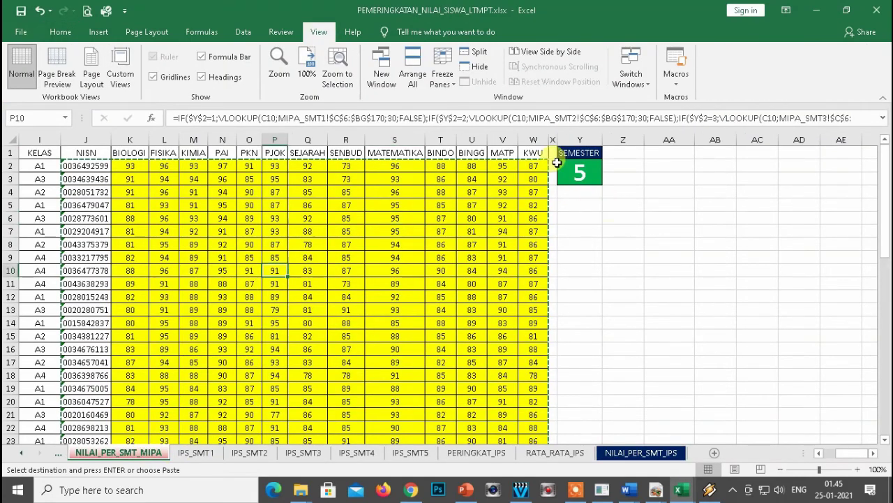
pyautogui.click(631, 453)
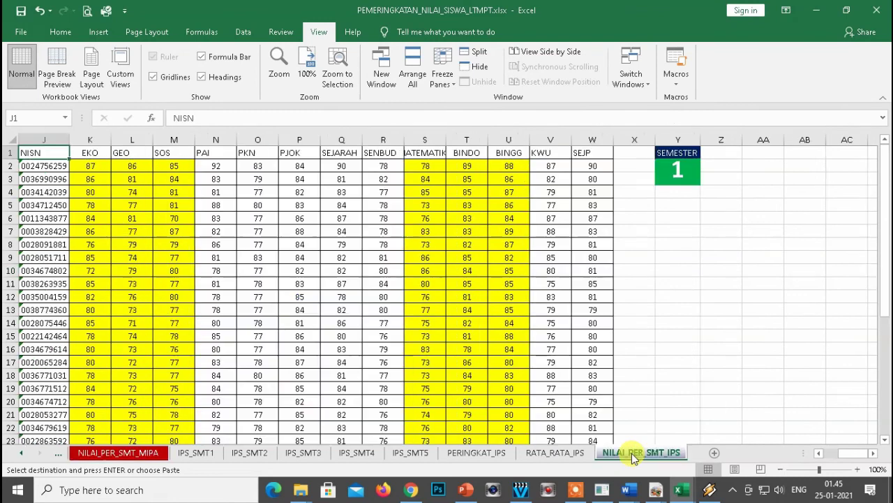
pyautogui.click(689, 172)
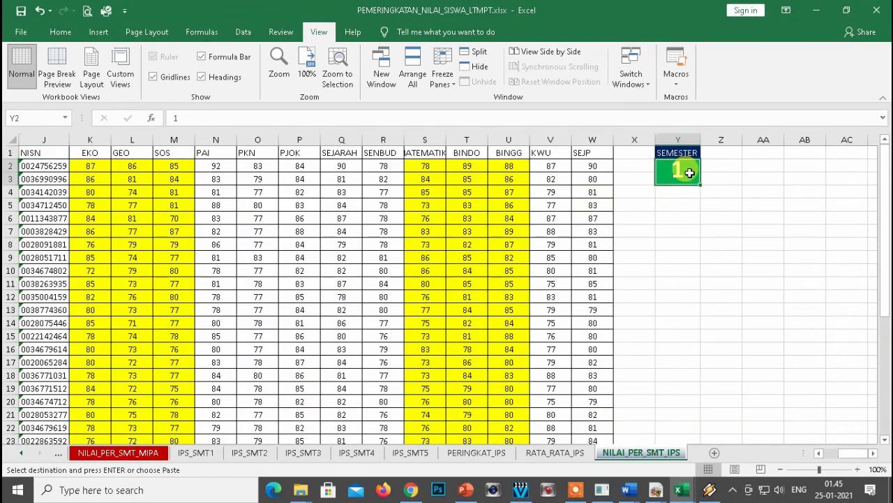
pyautogui.click(717, 246)
pyautogui.click(42, 167)
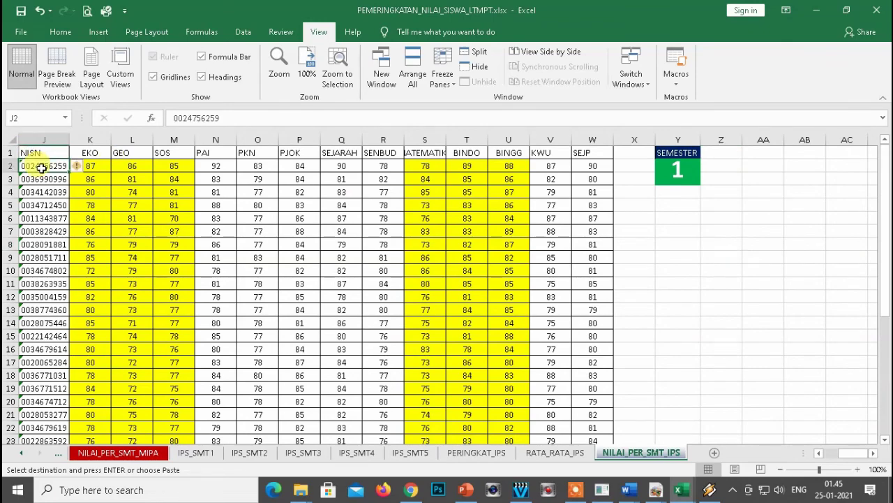
pyautogui.hotkey('ctrl', 'shift', 'Down')
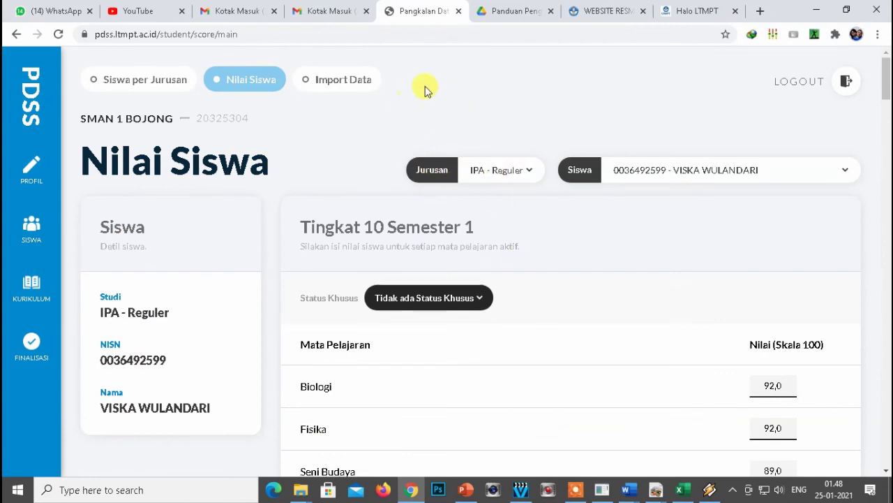
# Set Tingkat 11 and Semester 1 on the Import Data form.
pyautogui.click(329, 89)
pyautogui.scroll(-2, 558, 209)
pyautogui.scroll(2, 587, 205)
pyautogui.scroll(-2, 568, 203)
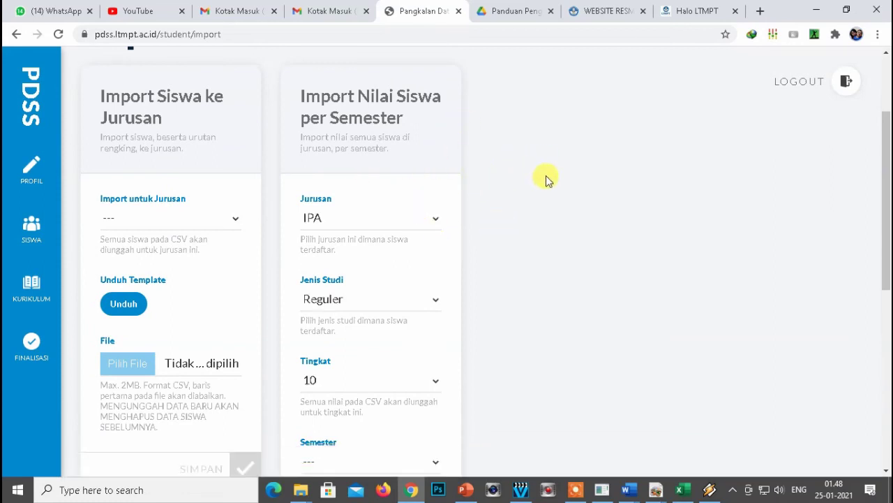
pyautogui.scroll(-1, 460, 297)
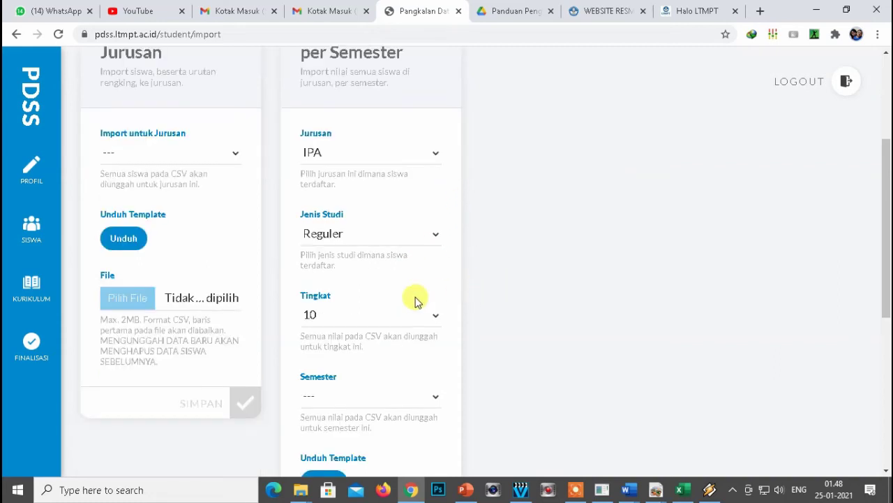
pyautogui.click(382, 317)
pyautogui.click(335, 361)
pyautogui.scroll(-2, 525, 290)
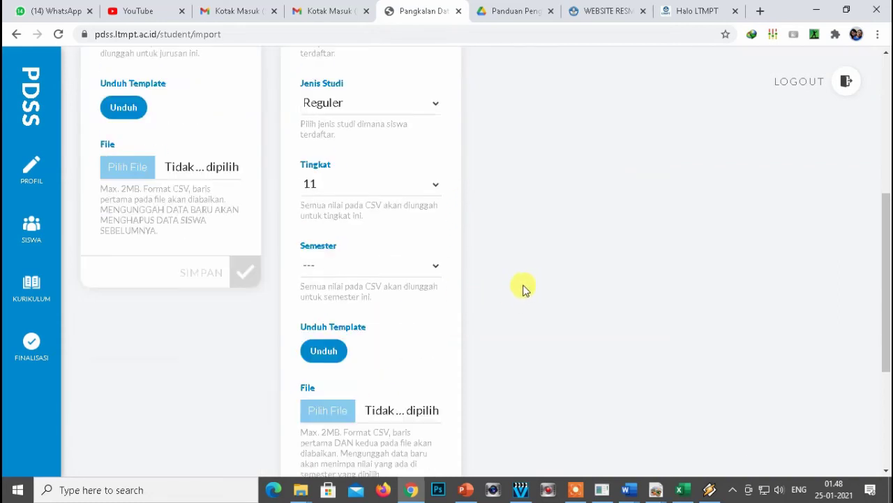
pyautogui.click(359, 265)
pyautogui.click(325, 307)
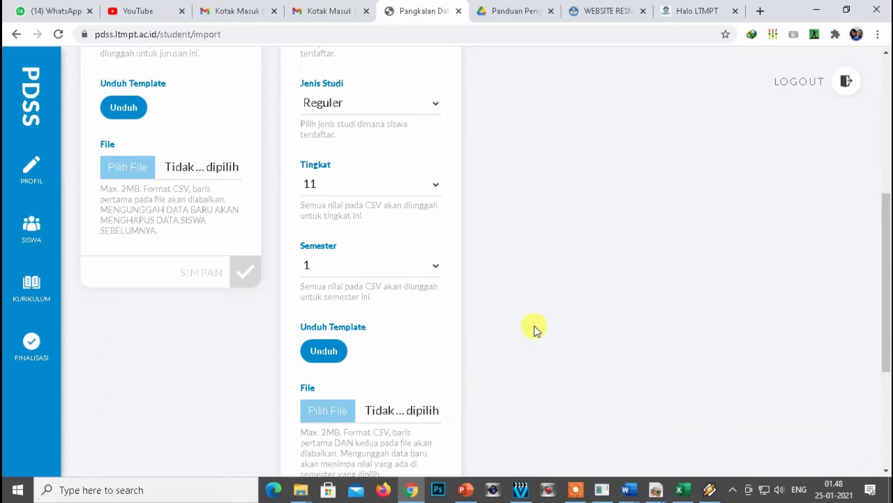
# Choose IPA-R-11-1.csv and upload it with SIMPAN.
pyautogui.scroll(-1, 534, 329)
pyautogui.click(328, 349)
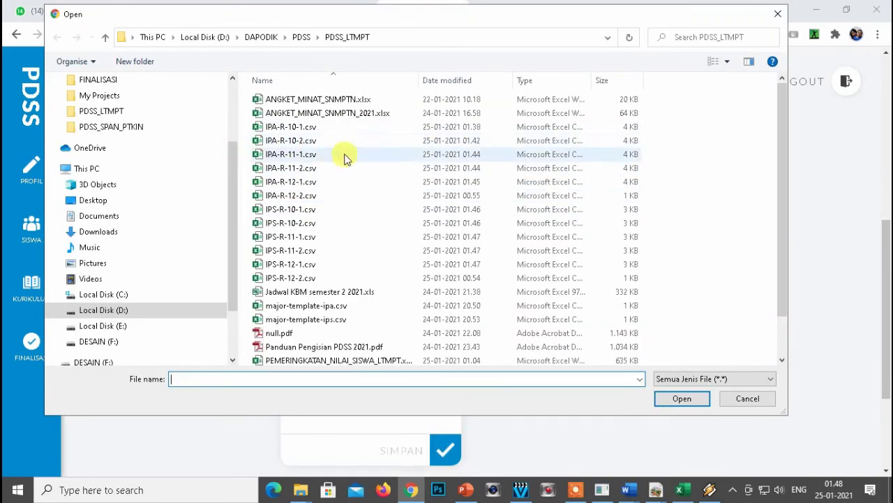
pyautogui.click(288, 157)
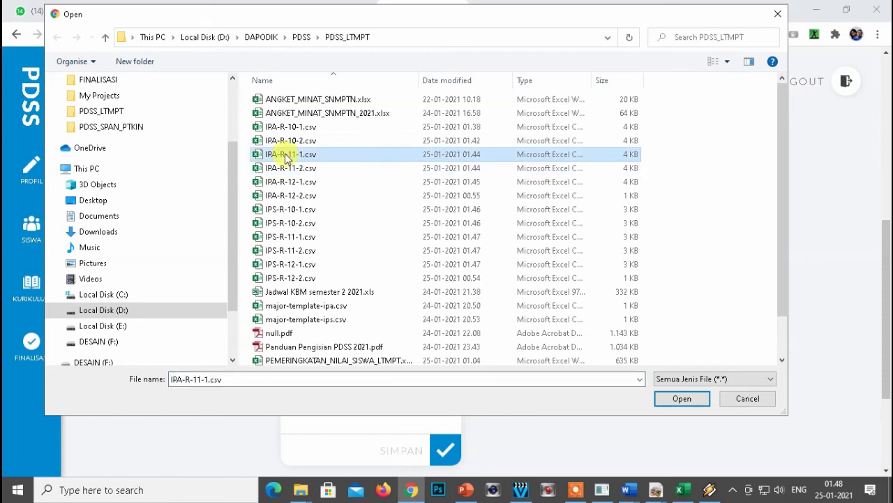
pyautogui.click(677, 399)
pyautogui.scroll(-3, 498, 313)
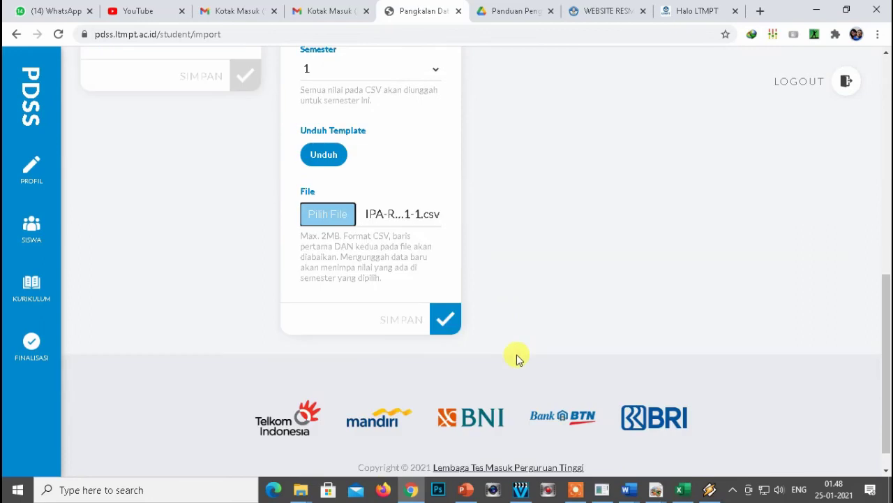
pyautogui.click(445, 321)
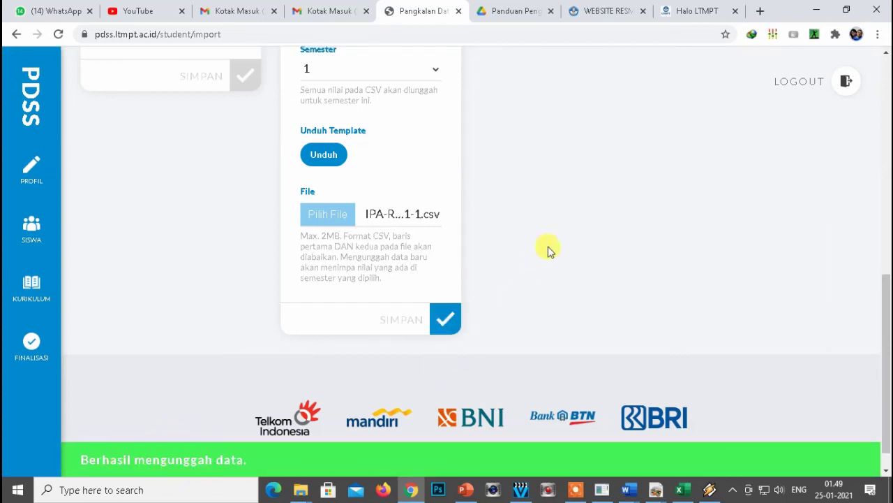
pyautogui.scroll(3, 517, 303)
# Upload IPA-R-11-2.csv as the IPA Tingkat 11 Semester 2 grades.
pyautogui.scroll(2, 567, 140)
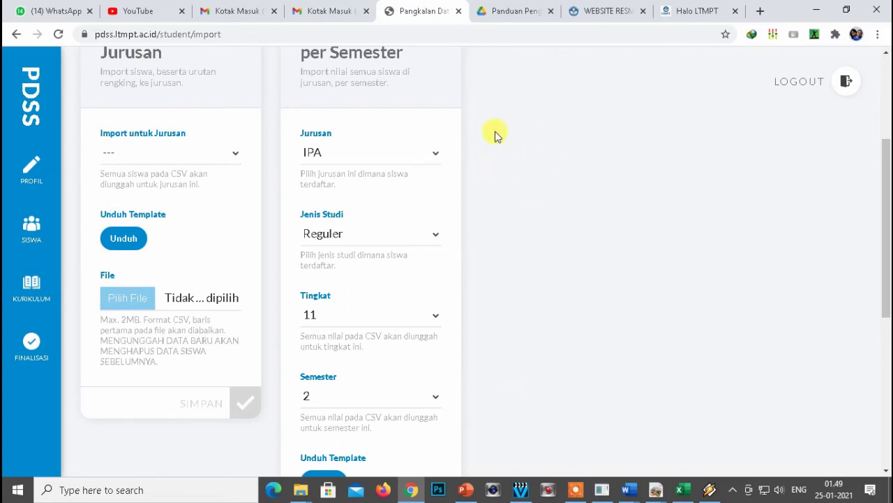
pyautogui.scroll(-2, 504, 135)
pyautogui.scroll(2, 507, 140)
pyautogui.scroll(-1, 447, 223)
pyautogui.scroll(-2, 493, 237)
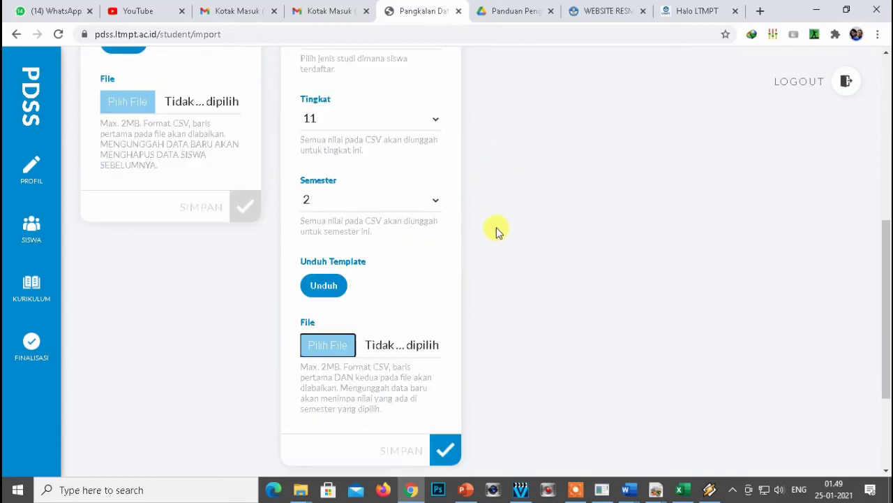
pyautogui.click(302, 342)
pyautogui.click(335, 168)
pyautogui.click(680, 397)
# Set Tingkat 12, Semester 1 and upload IPA-R-12-1.csv.
pyautogui.click(371, 185)
pyautogui.click(335, 244)
pyautogui.click(371, 266)
pyautogui.click(335, 299)
pyautogui.scroll(-1, 354, 347)
pyautogui.click(330, 345)
pyautogui.click(309, 198)
pyautogui.click(680, 398)
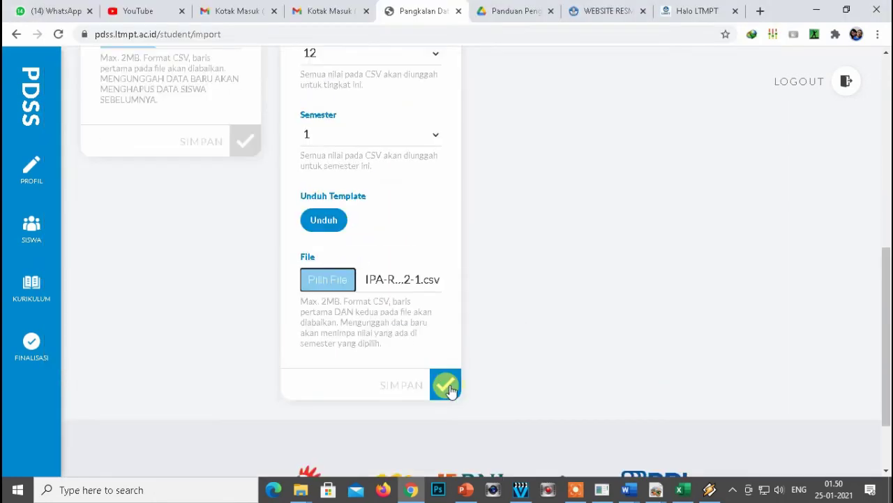
pyautogui.click(447, 386)
# Switch Jurusan to IPS, Tingkat 10 and upload IPS-R-10-1.csv for Semester 1.
pyautogui.scroll(-1, 557, 209)
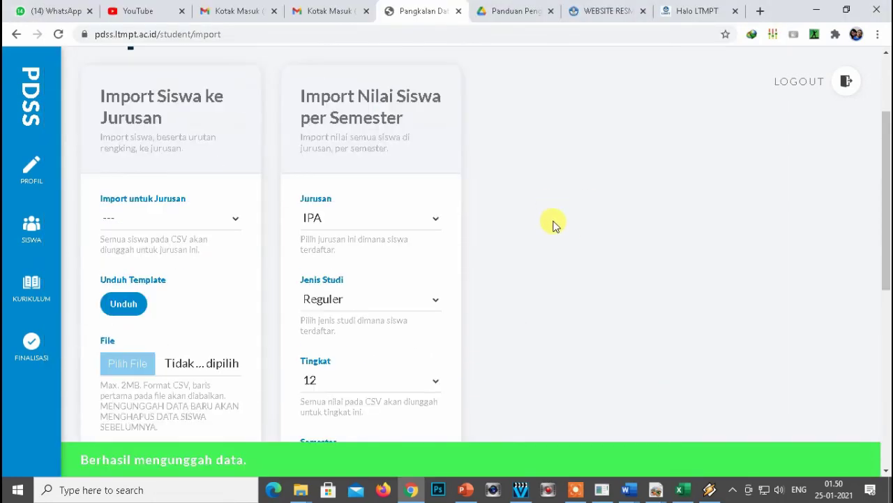
pyautogui.click(419, 222)
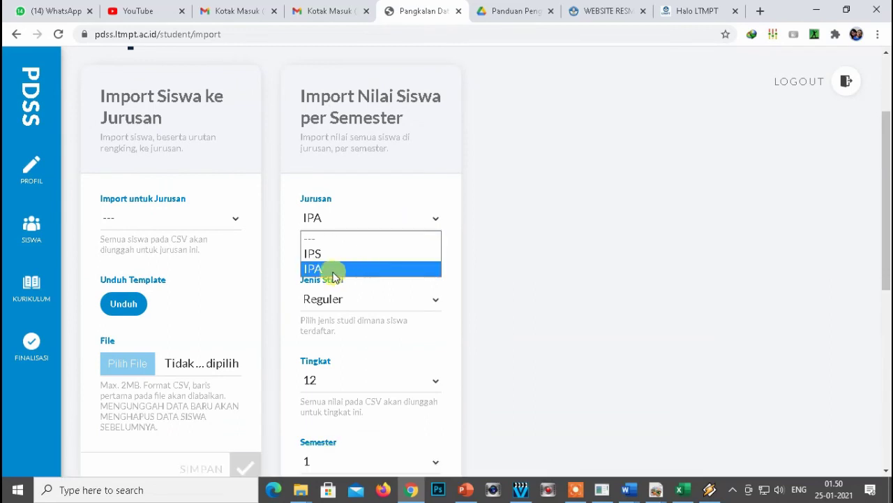
pyautogui.click(328, 255)
pyautogui.click(371, 380)
pyautogui.click(335, 416)
pyautogui.scroll(-4, 519, 282)
pyautogui.click(371, 201)
pyautogui.click(335, 236)
pyautogui.click(329, 340)
pyautogui.doubleClick(297, 211)
pyautogui.click(445, 449)
# Upload IPS-R-10-2.csv for Tingkat 10 Semester 2 and IPS-R-11-1.csv for Tingkat 11 Semester 1.
pyautogui.click(349, 200)
pyautogui.click(323, 252)
pyautogui.click(330, 344)
pyautogui.doubleClick(294, 223)
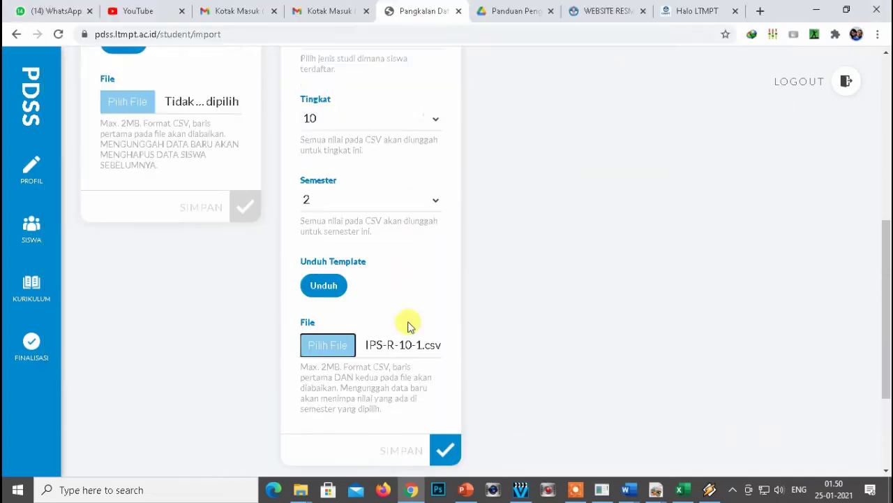
pyautogui.click(445, 449)
pyautogui.scroll(1, 409, 326)
pyautogui.click(307, 238)
# Set Semester 2 and upload IPS-R-11-2.csv for Tingkat 11.
pyautogui.click(445, 449)
pyautogui.click(360, 199)
pyautogui.click(330, 345)
pyautogui.click(666, 400)
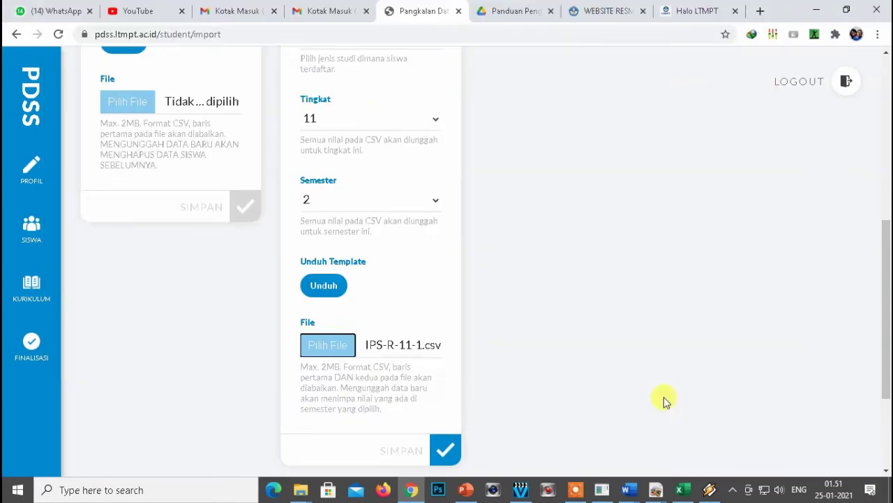
pyautogui.click(445, 450)
# Upload IPS-R-12-1.csv as the IPS Tingkat 12 Semester 1 grades.
pyautogui.click(377, 186)
pyautogui.click(326, 410)
pyautogui.doubleClick(289, 265)
pyautogui.click(445, 449)
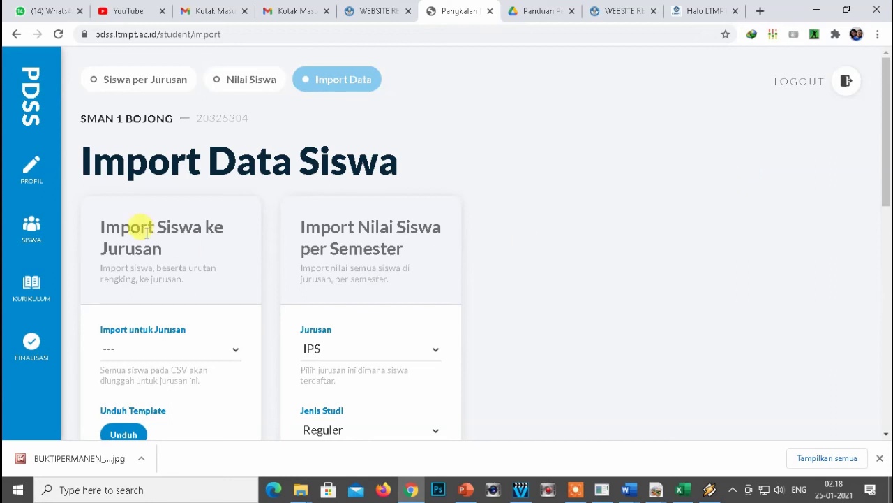
# In the eligible IPS student list, open row 2's Belum Lengkap completeness check, showing no semesters filled.
pyautogui.click(31, 237)
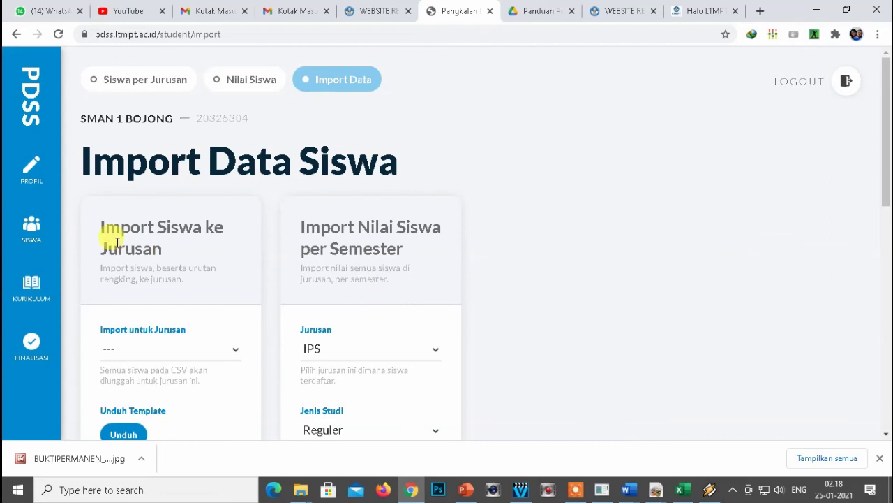
pyautogui.click(29, 229)
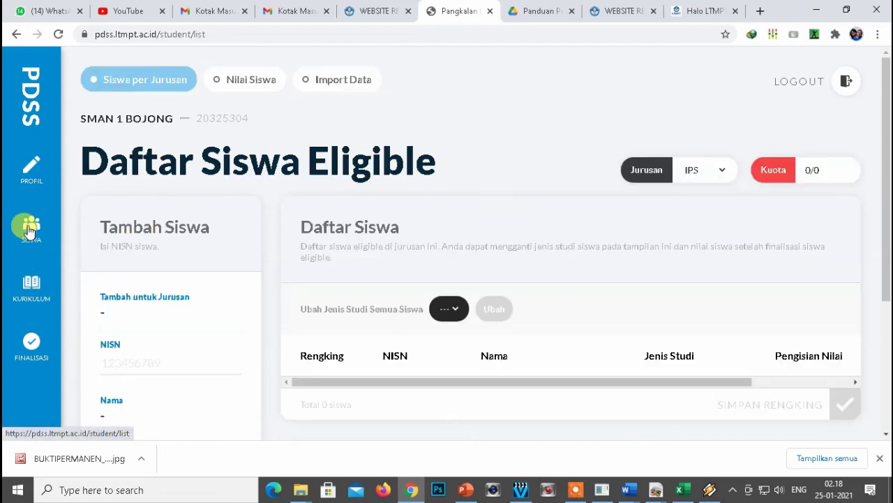
pyautogui.scroll(-1, 516, 183)
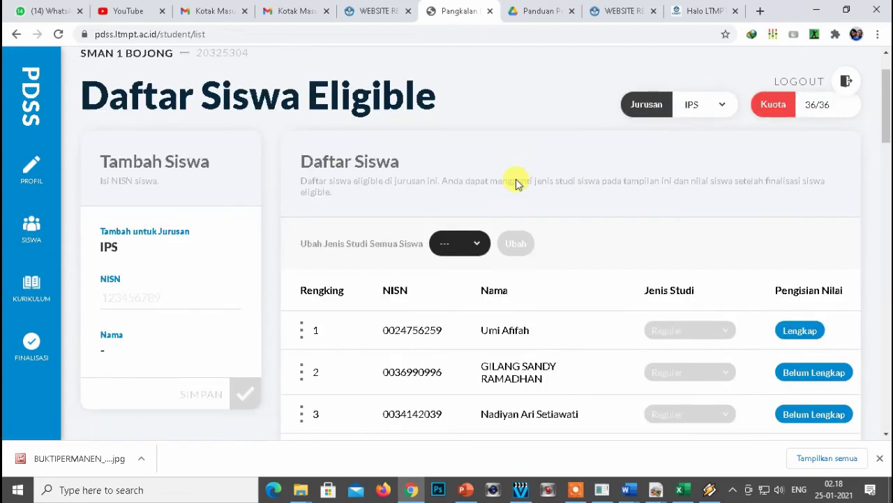
pyautogui.moveTo(888, 127); pyautogui.dragTo(887, 82)
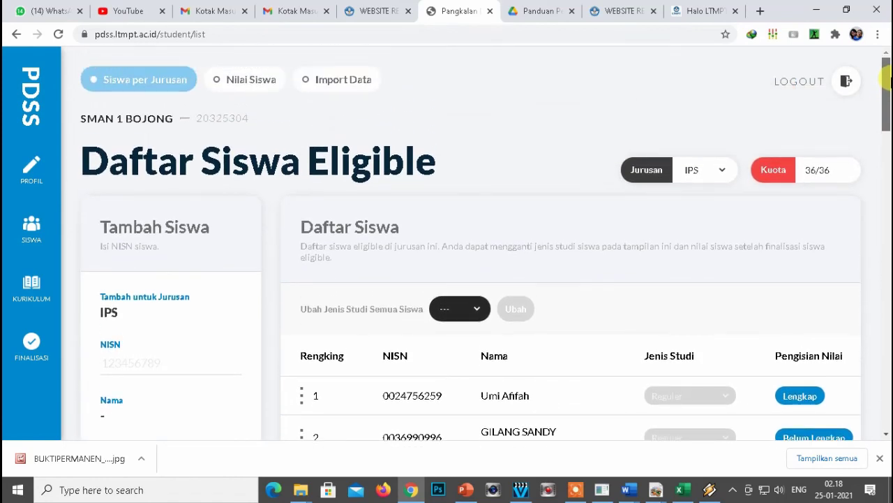
pyautogui.moveTo(886, 82); pyautogui.dragTo(887, 117)
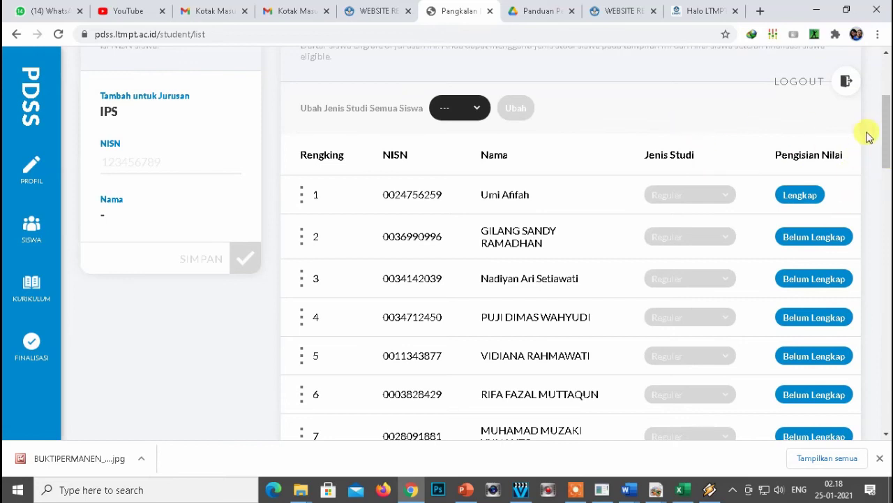
pyautogui.scroll(2, 886, 102)
pyautogui.moveTo(887, 116); pyautogui.dragTo(887, 133)
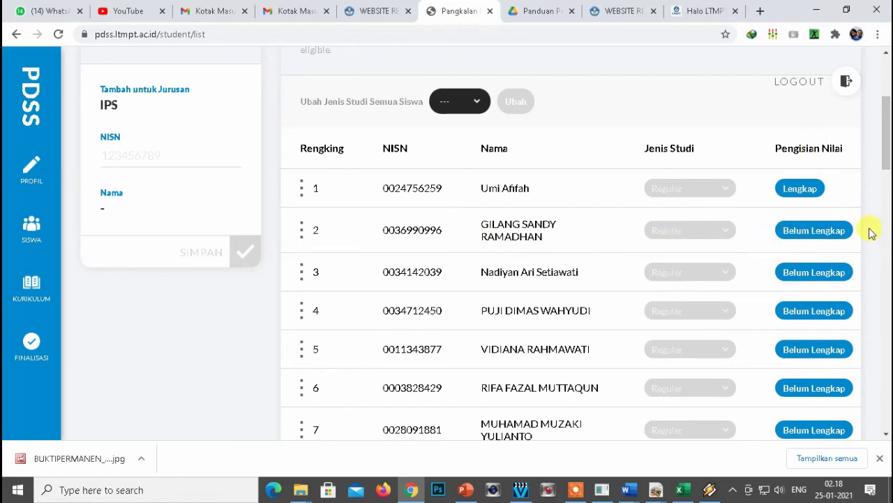
pyautogui.click(815, 230)
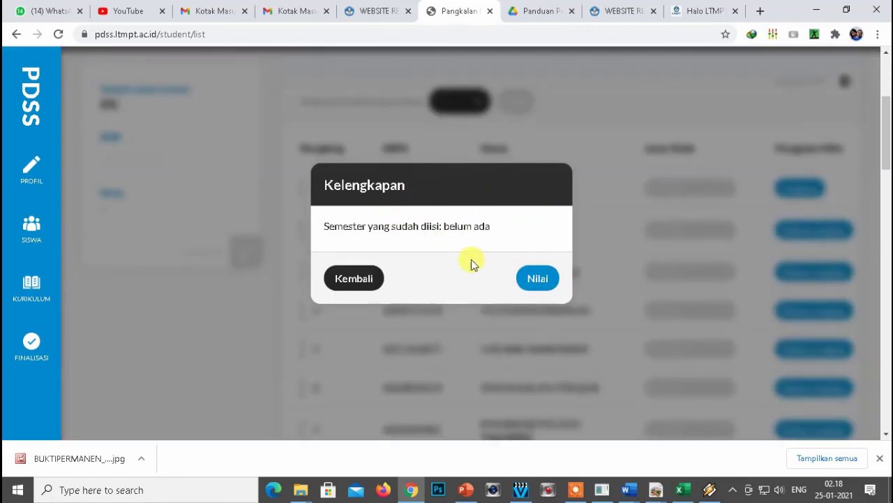
# Open the student's Nilai page and save the Tingkat 10 Semester 1, Semester 2 and remaining semester scores.
pyautogui.click(537, 280)
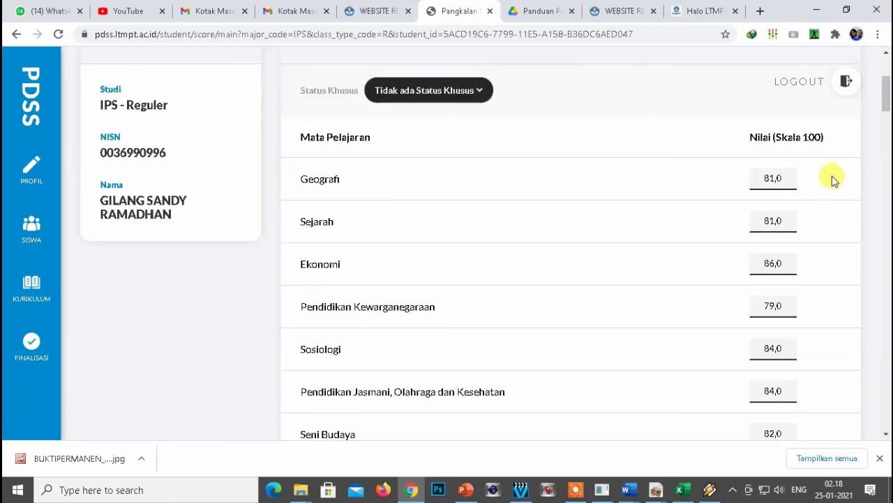
pyautogui.moveTo(884, 101); pyautogui.dragTo(886, 140)
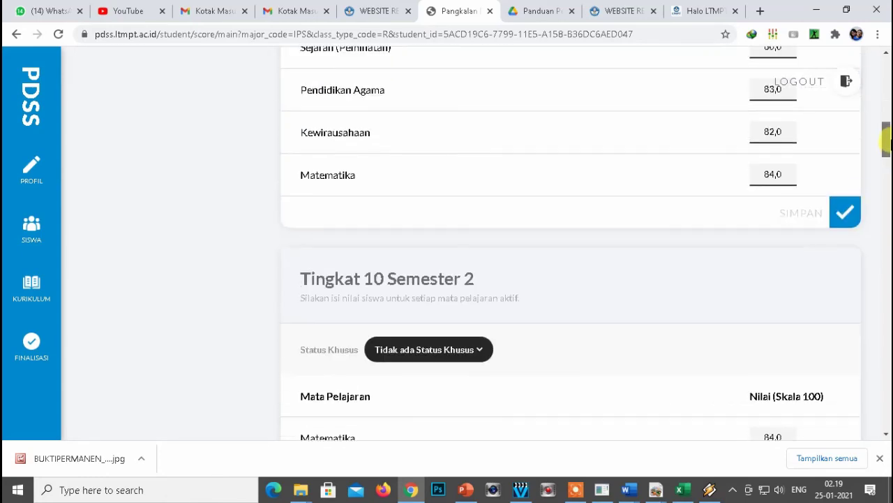
pyautogui.click(845, 220)
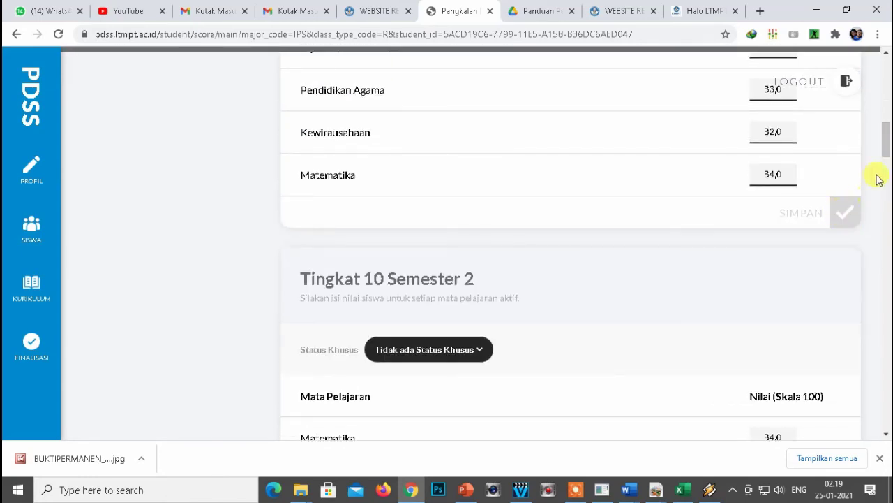
pyautogui.moveTo(886, 140); pyautogui.dragTo(886, 206)
pyautogui.click(846, 267)
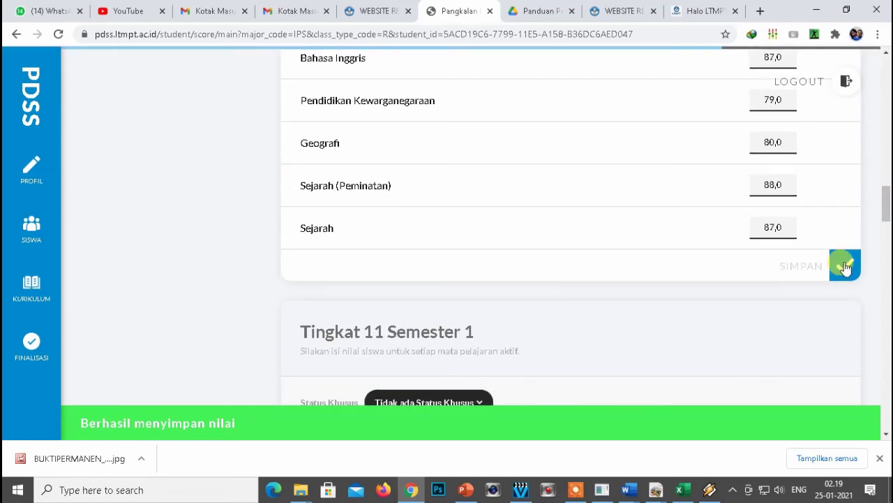
pyautogui.moveTo(887, 201); pyautogui.dragTo(887, 402)
pyautogui.click(846, 272)
pyautogui.click(844, 255)
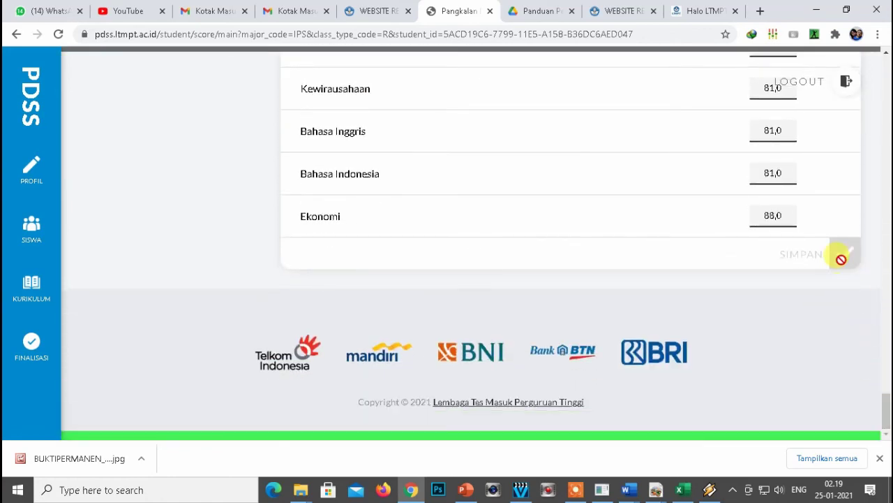
pyautogui.moveTo(888, 411); pyautogui.dragTo(886, 66)
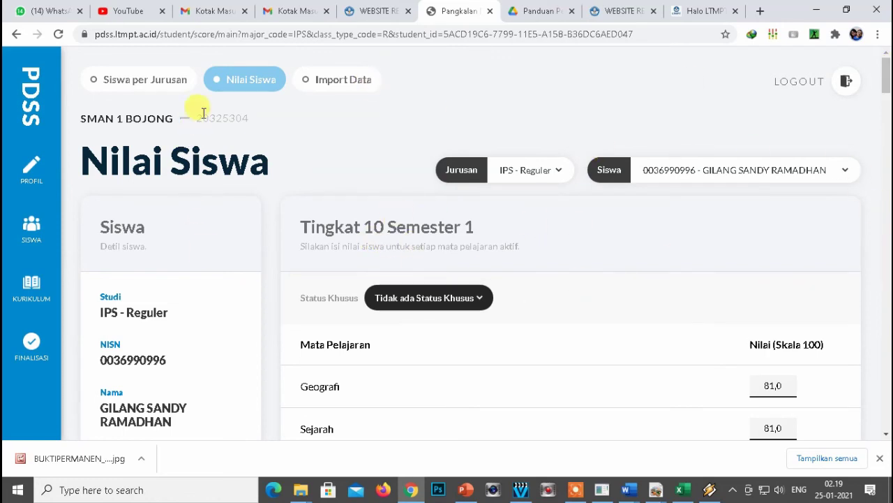
# Reload Nilai Siswa, return to the eligible list and confirm row 2's Pengisian Nilai reads Lengkap.
pyautogui.click(254, 83)
pyautogui.scroll(-4, 768, 296)
pyautogui.scroll(4, 786, 291)
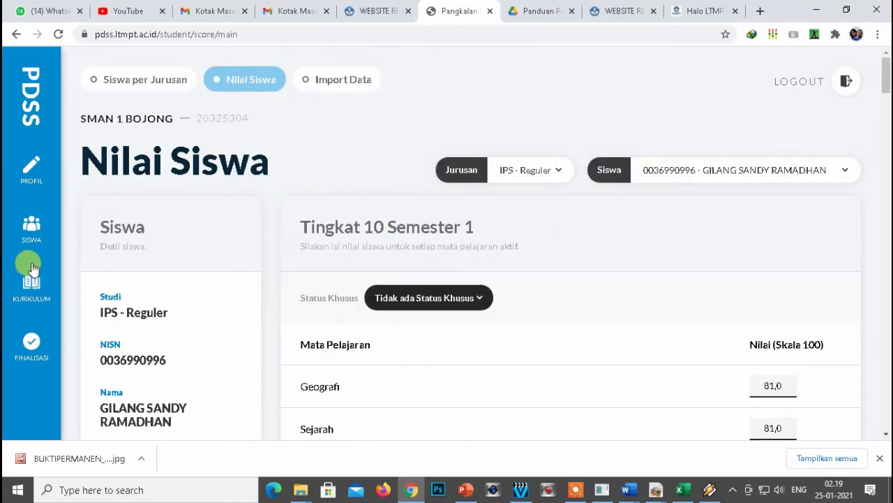
pyautogui.click(28, 225)
pyautogui.scroll(-2, 814, 285)
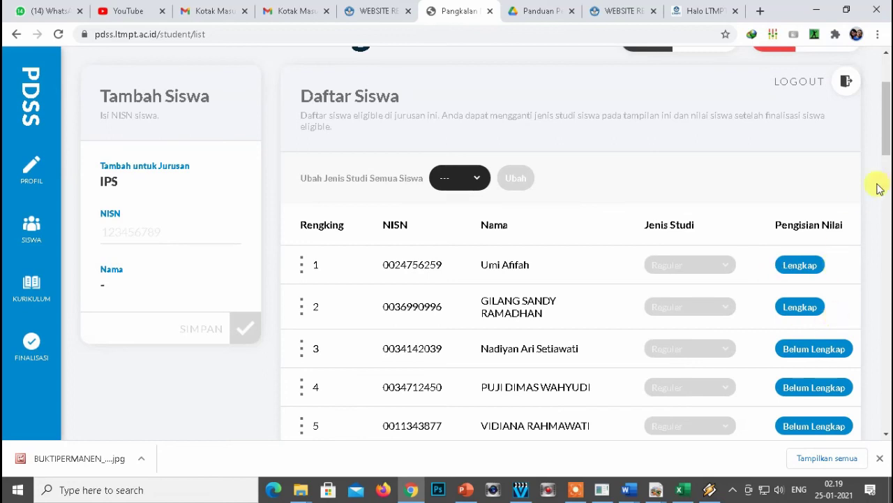
pyautogui.moveTo(888, 123); pyautogui.dragTo(888, 145)
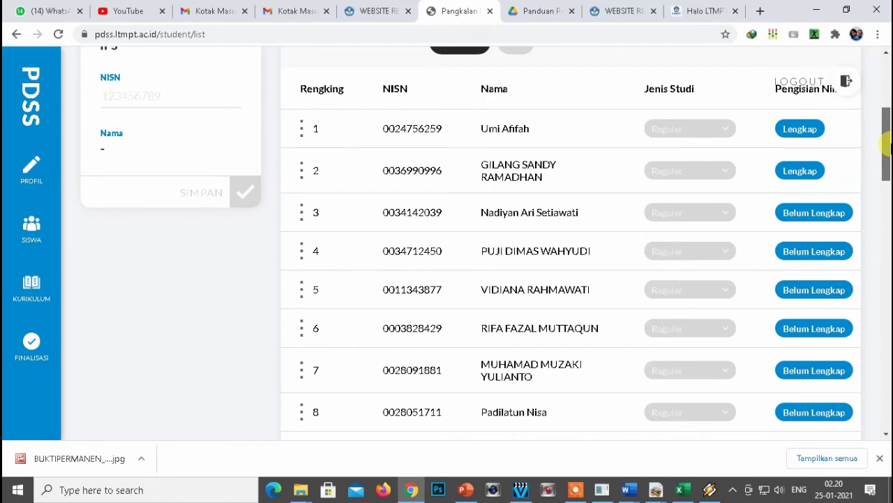
pyautogui.moveTo(888, 145); pyautogui.dragTo(888, 145)
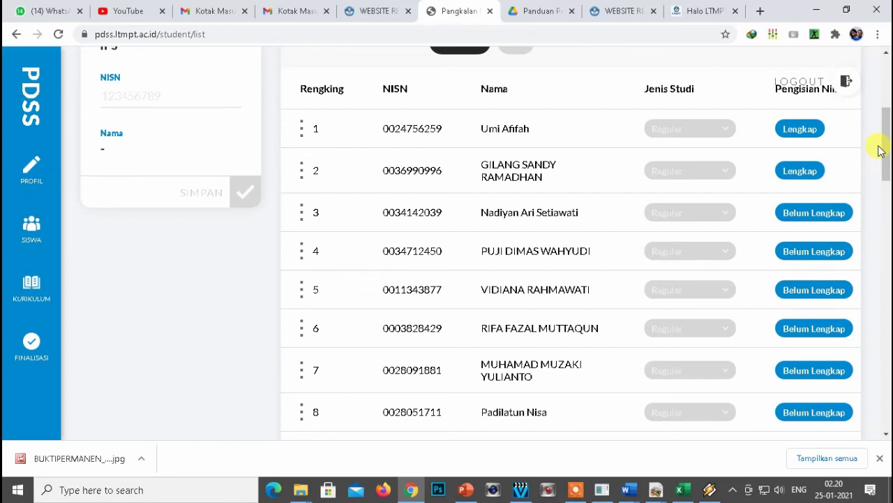
# Open the Finalisasi Data page and review the school, student and curriculum finalisation cards.
pyautogui.click(28, 343)
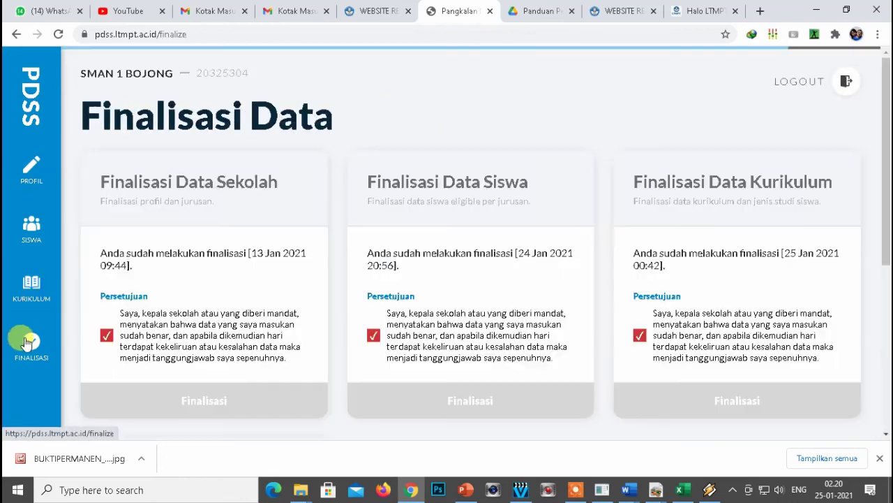
pyautogui.scroll(-5, 325, 354)
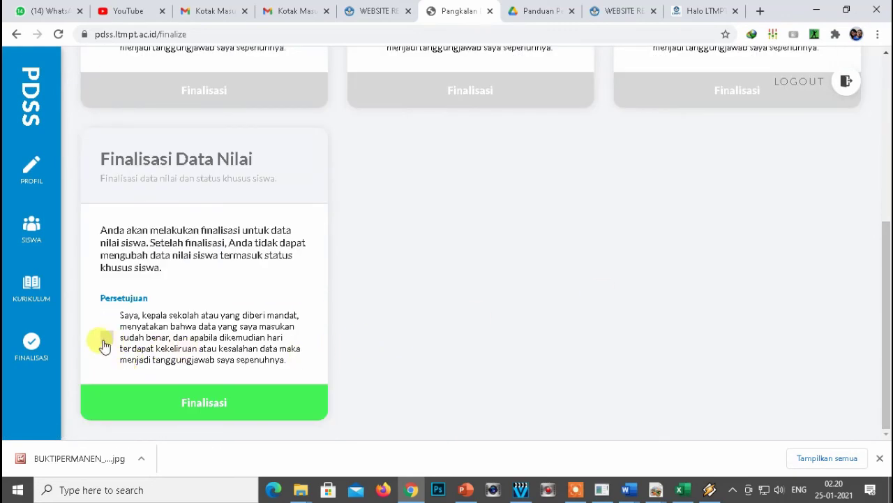
pyautogui.scroll(2, 572, 335)
pyautogui.scroll(-2, 598, 338)
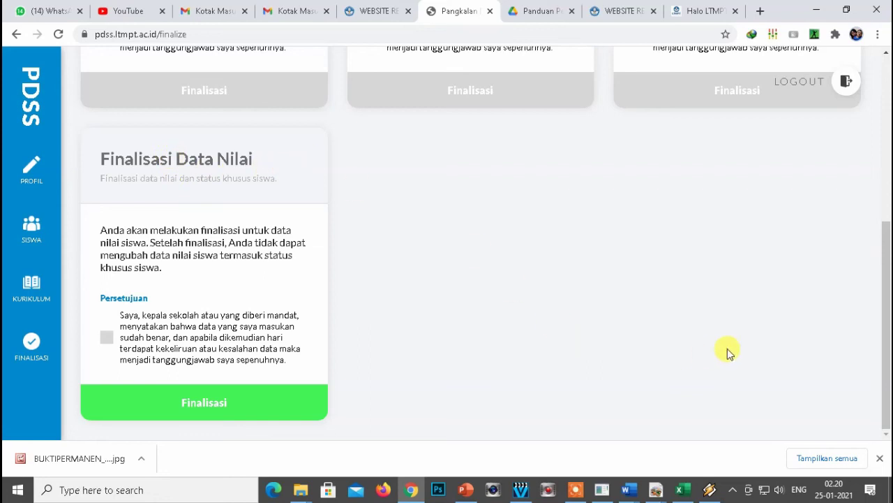
pyautogui.scroll(2, 881, 253)
pyautogui.moveTo(885, 216); pyautogui.dragTo(885, 301)
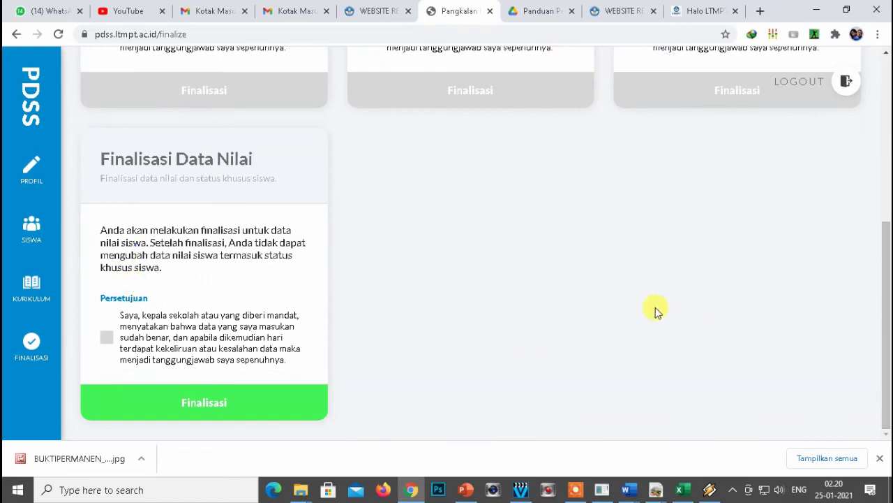
pyautogui.scroll(5, 698, 311)
pyautogui.scroll(-5, 859, 331)
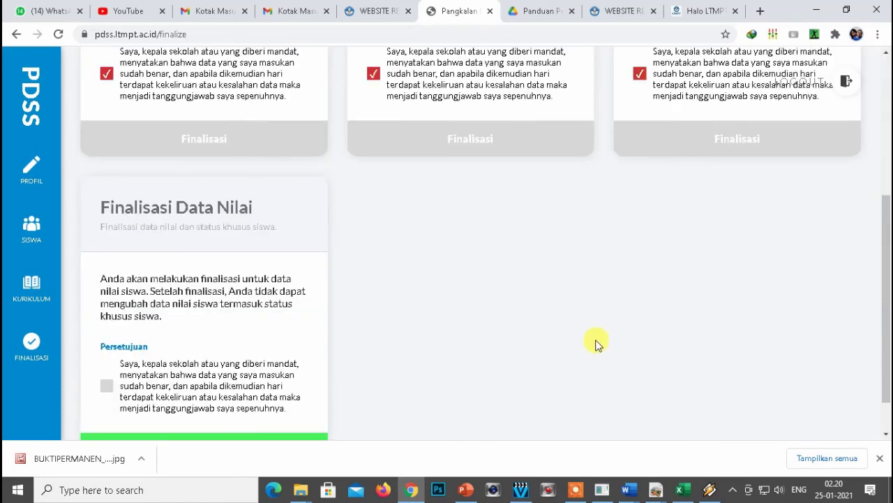
pyautogui.moveTo(885, 269); pyautogui.dragTo(887, 85)
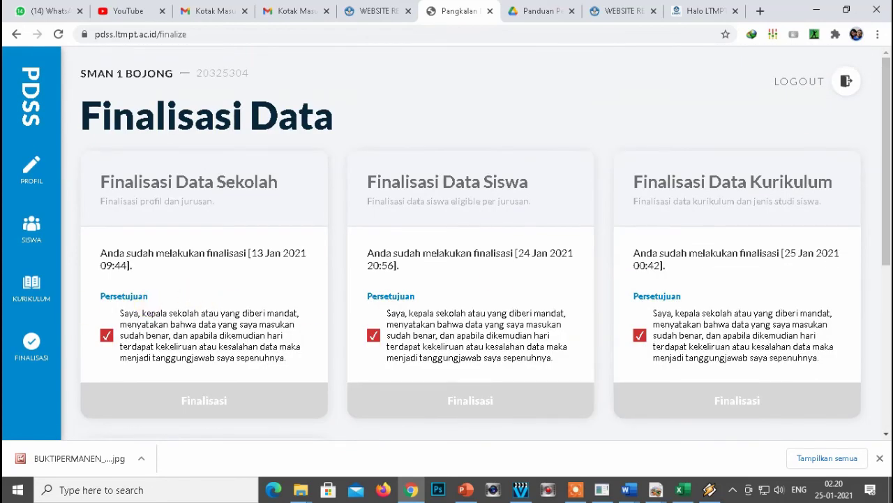
# Check the pending grade finalisation card, then log out of PDSS.
pyautogui.scroll(-3, 461, 304)
pyautogui.scroll(-2, 446, 304)
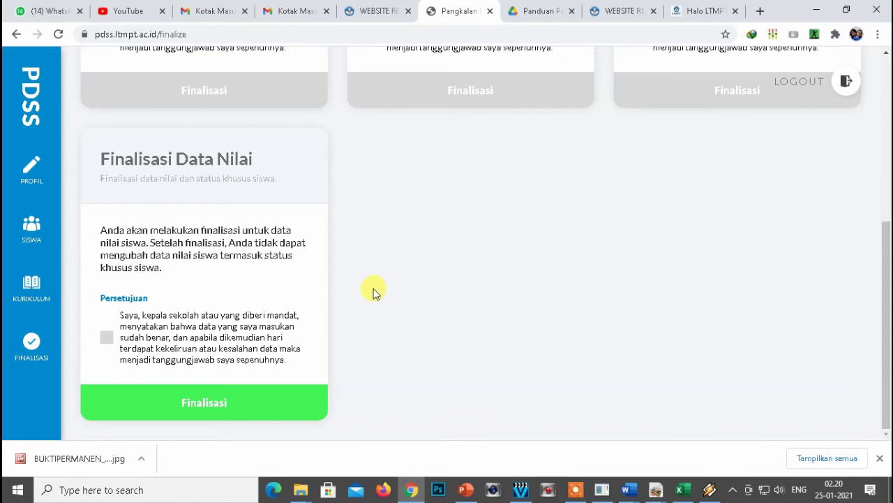
pyautogui.scroll(2, 447, 311)
pyautogui.scroll(2, 449, 312)
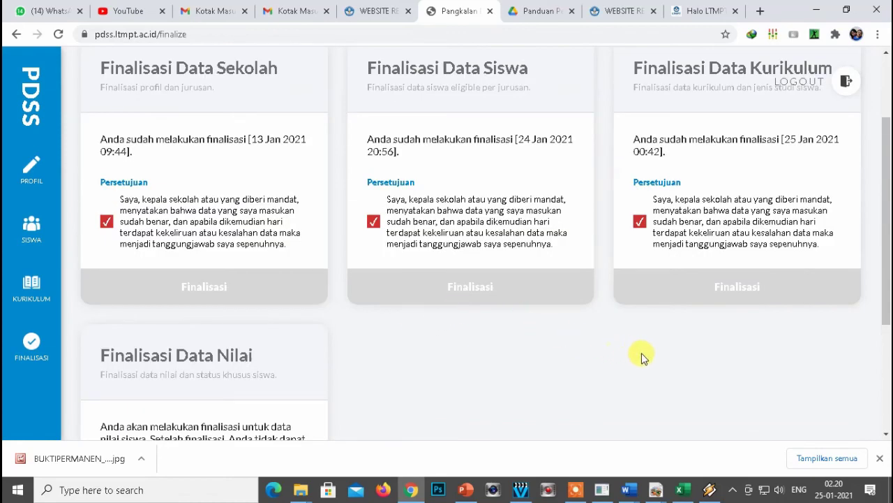
pyautogui.scroll(1, 698, 342)
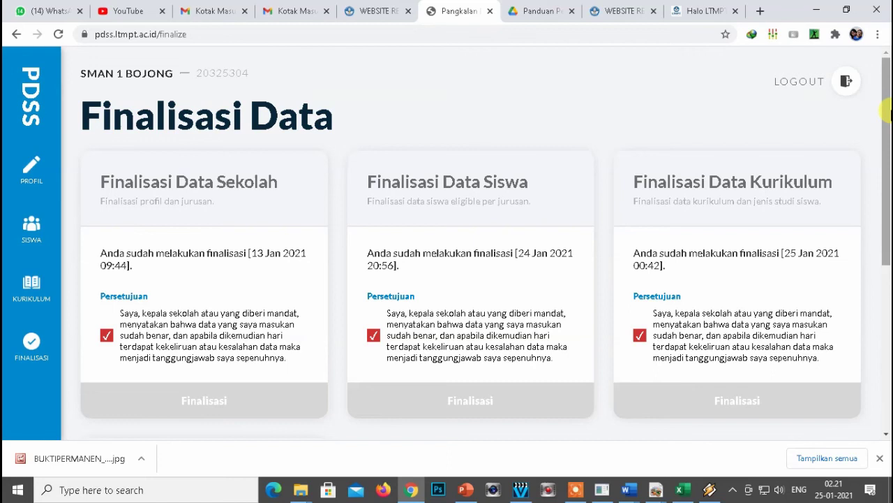
pyautogui.scroll(-5, 886, 111)
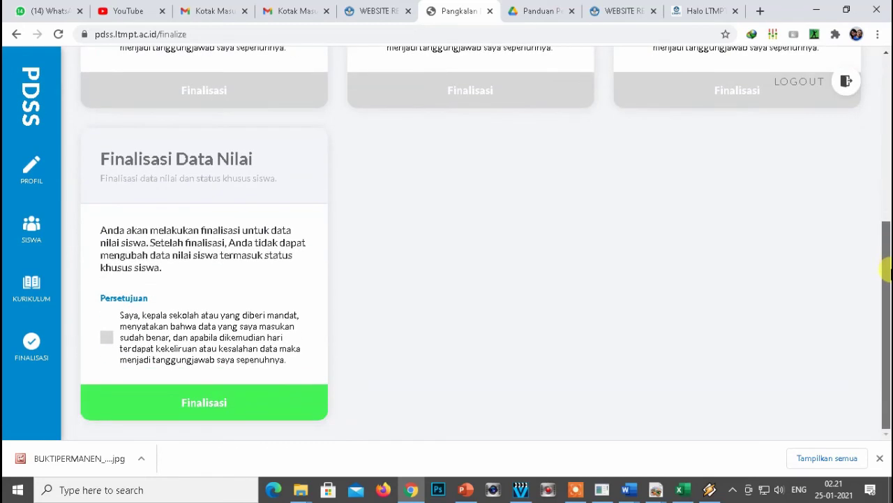
pyautogui.moveTo(887, 292); pyautogui.dragTo(887, 111)
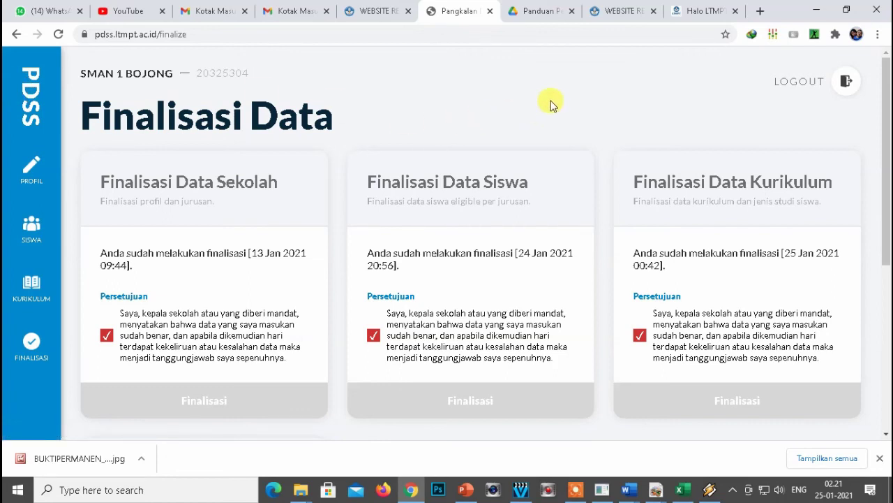
pyautogui.click(843, 87)
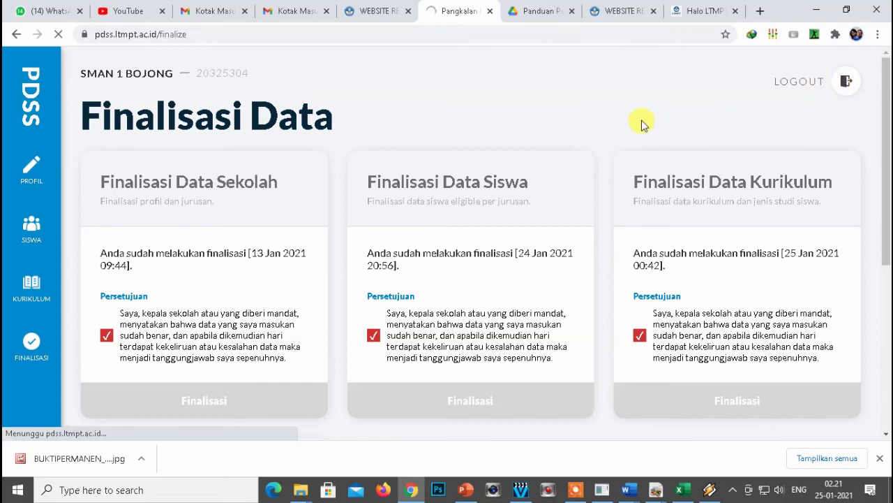